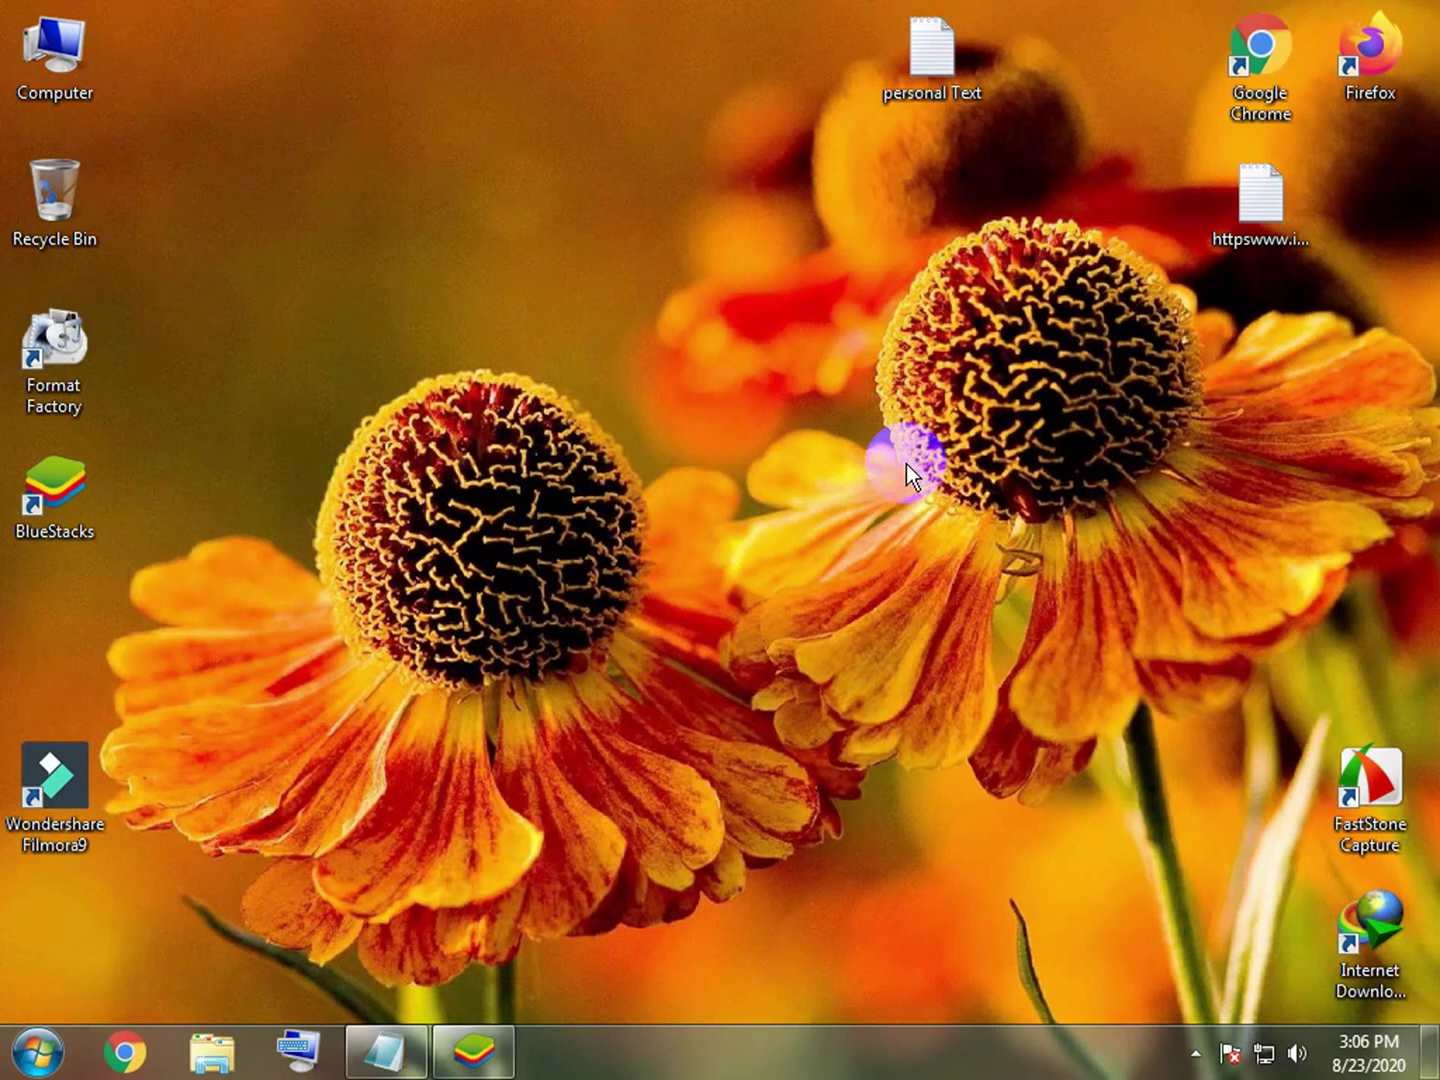
pyautogui.rightClick(797, 394)
pyautogui.click(898, 480)
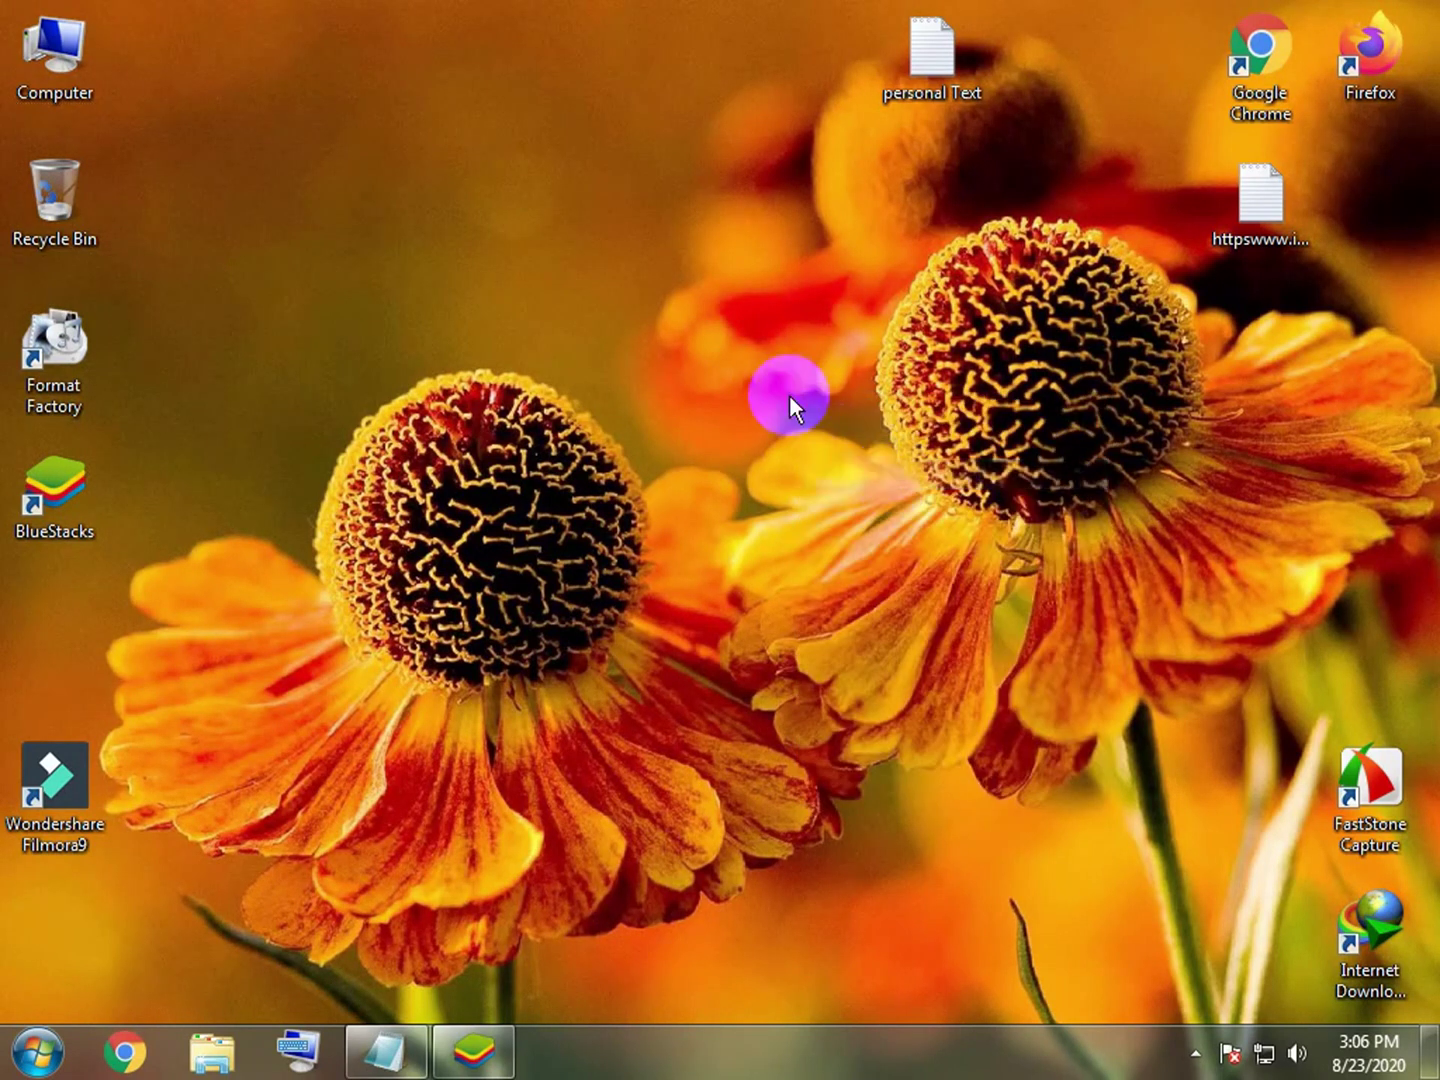
pyautogui.rightClick(789, 393)
pyautogui.click(896, 475)
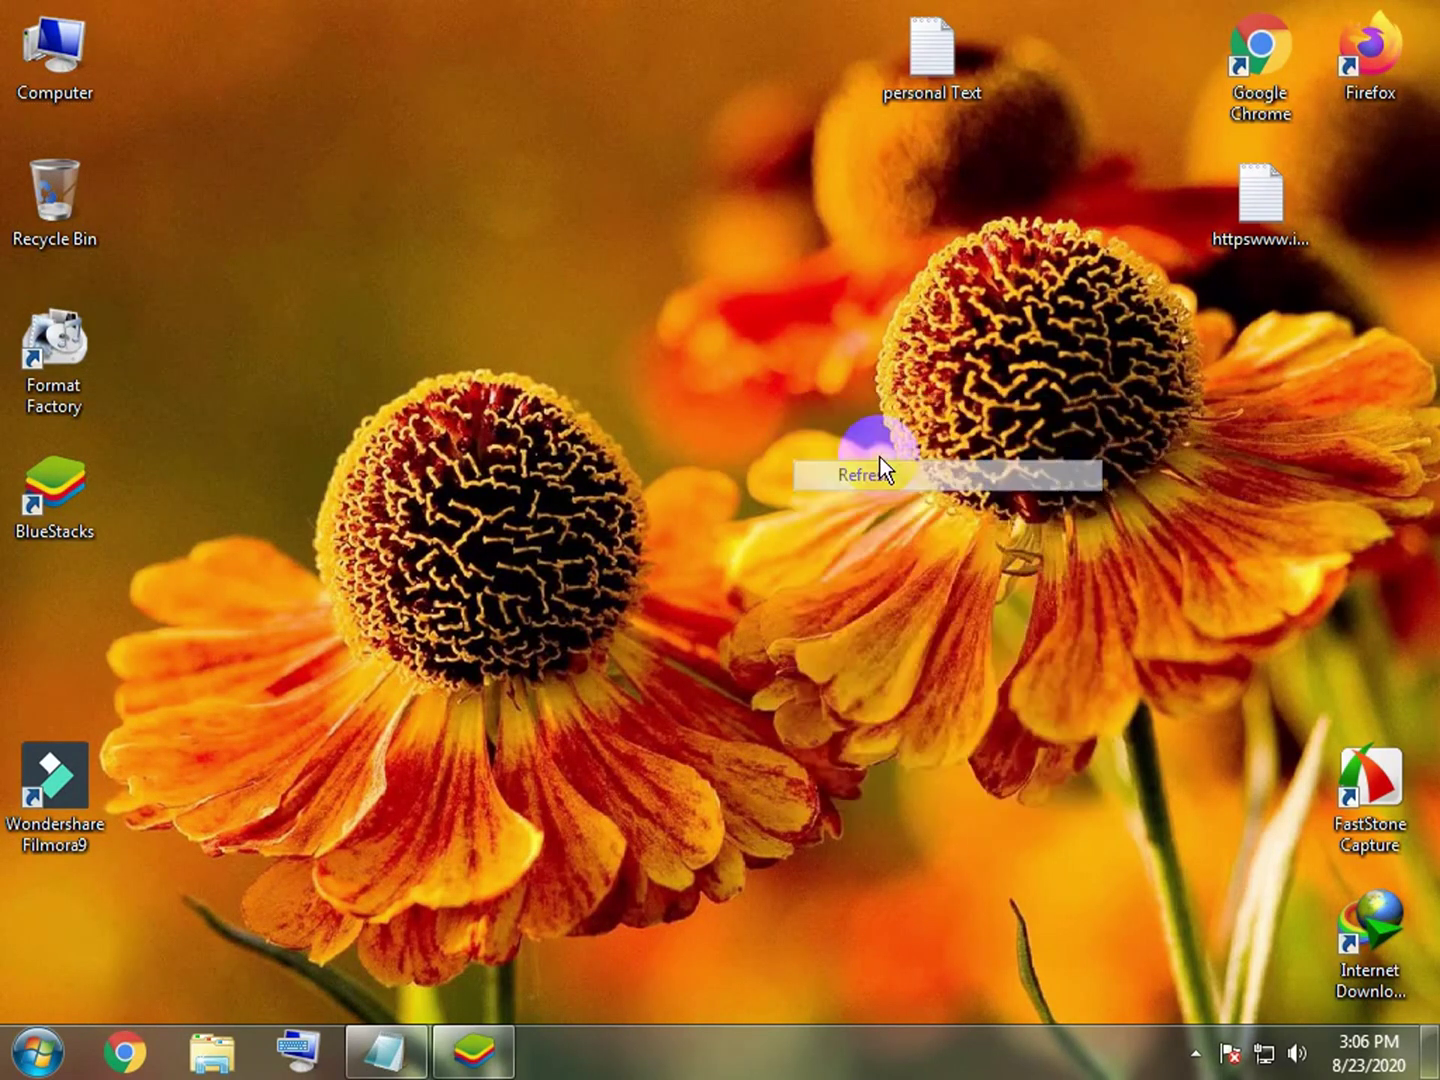
pyautogui.rightClick(689, 229)
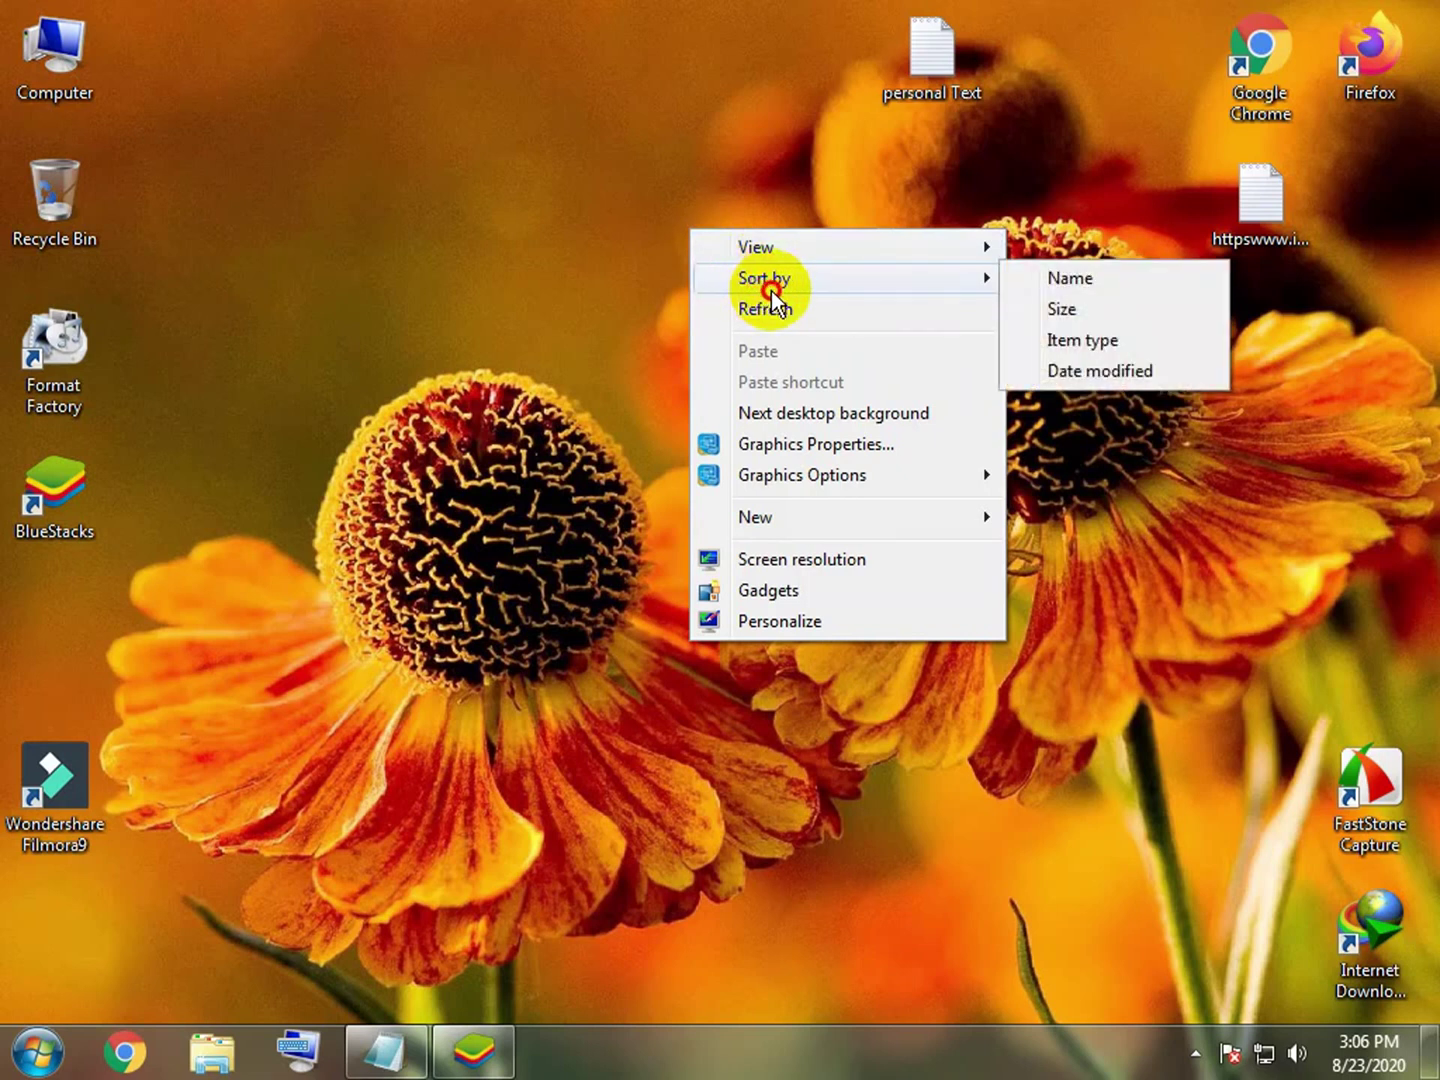
pyautogui.click(800, 319)
pyautogui.rightClick(918, 266)
pyautogui.click(995, 346)
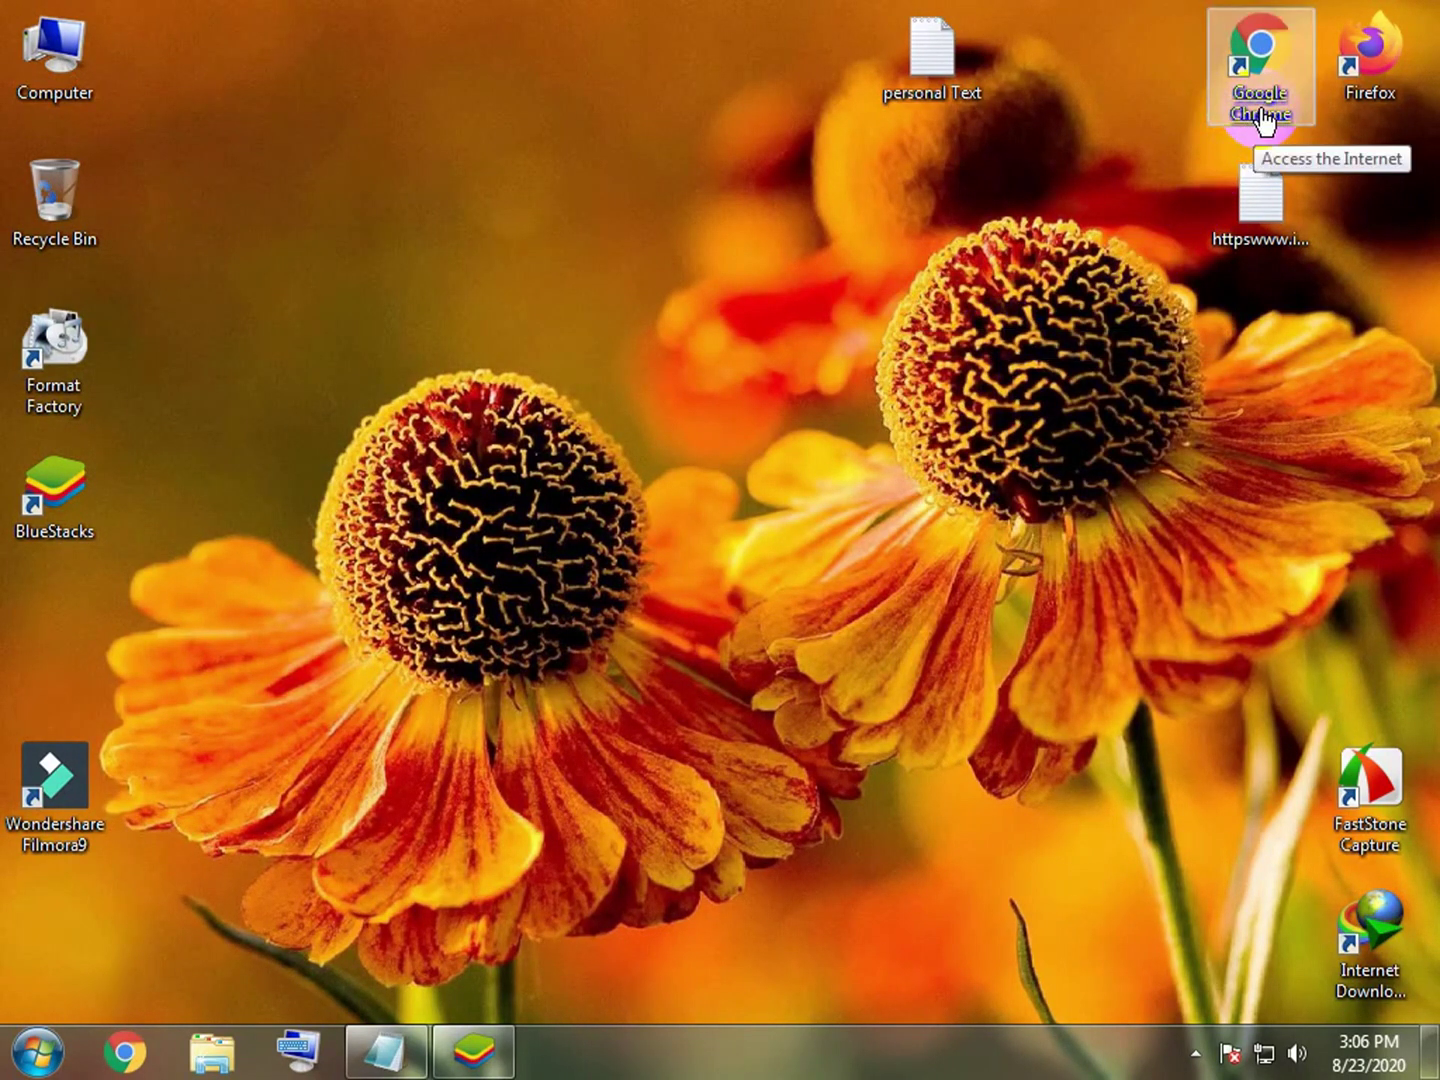
pyautogui.doubleClick(1268, 191)
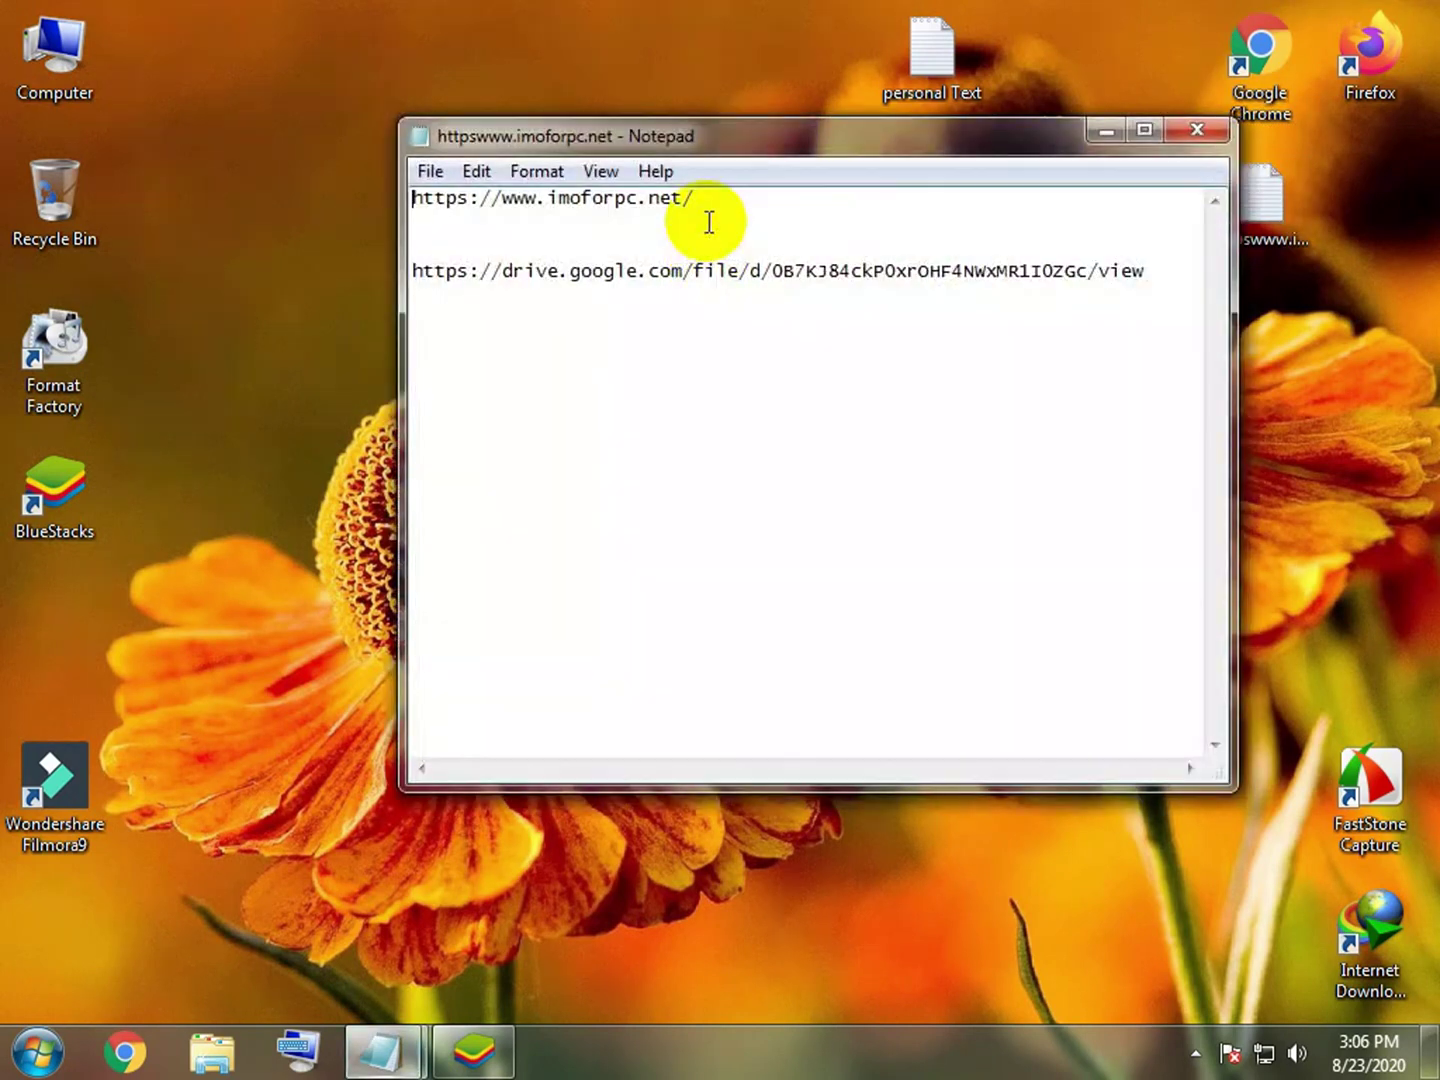
pyautogui.moveTo(693, 198); pyautogui.dragTo(129, 183)
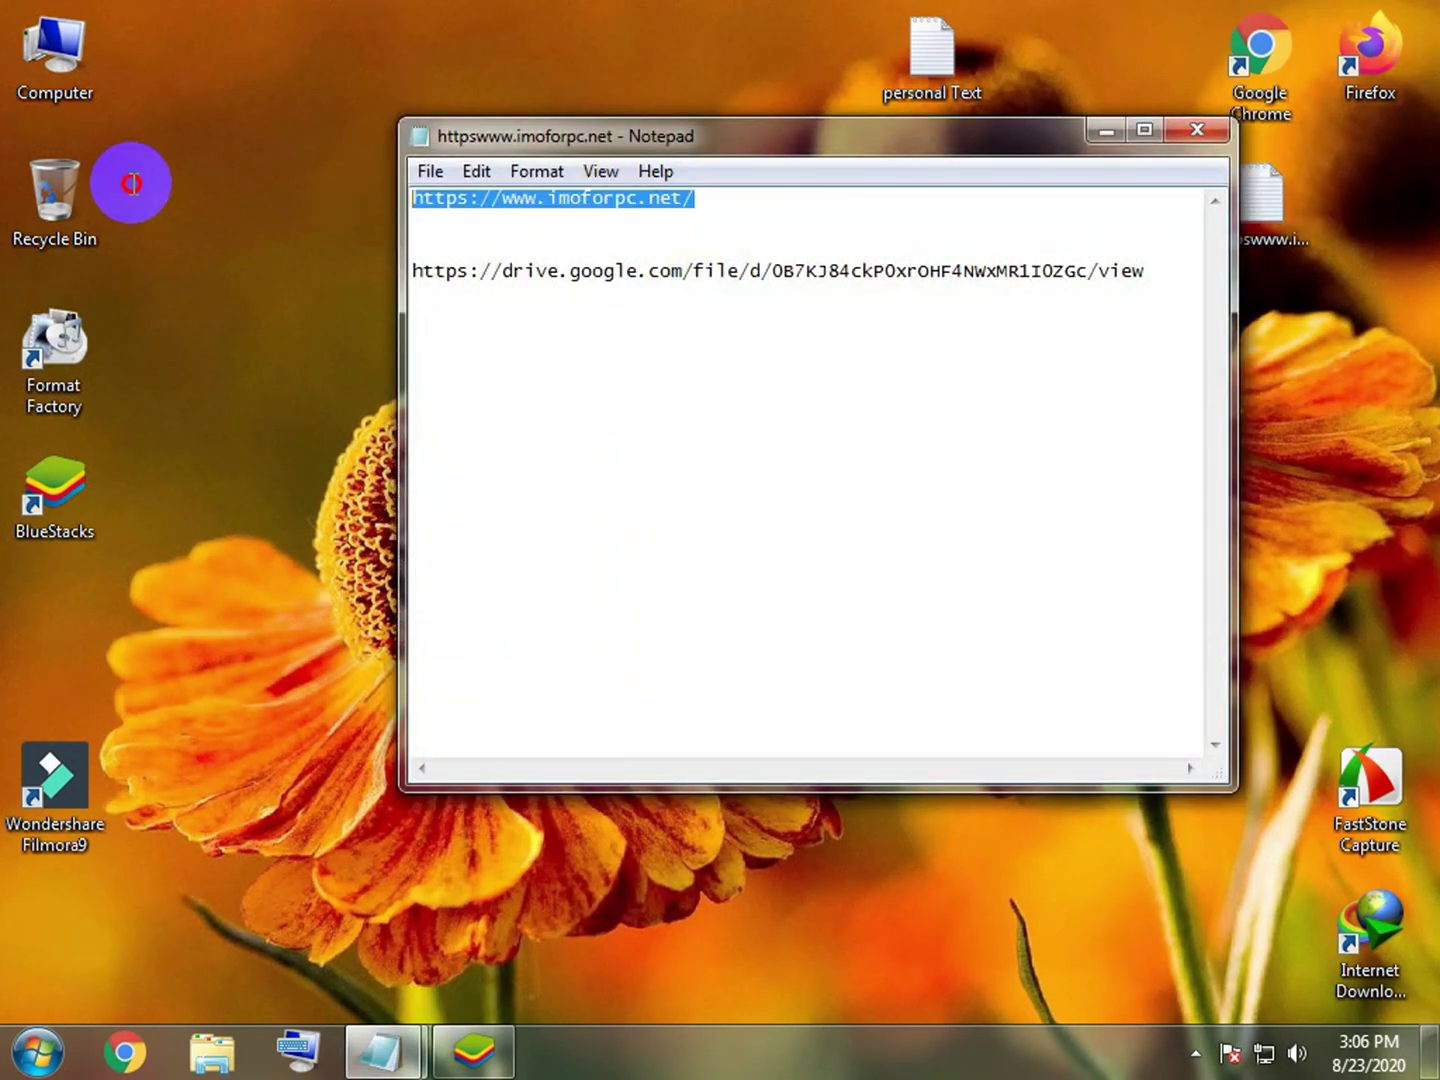
pyautogui.rightClick(528, 197)
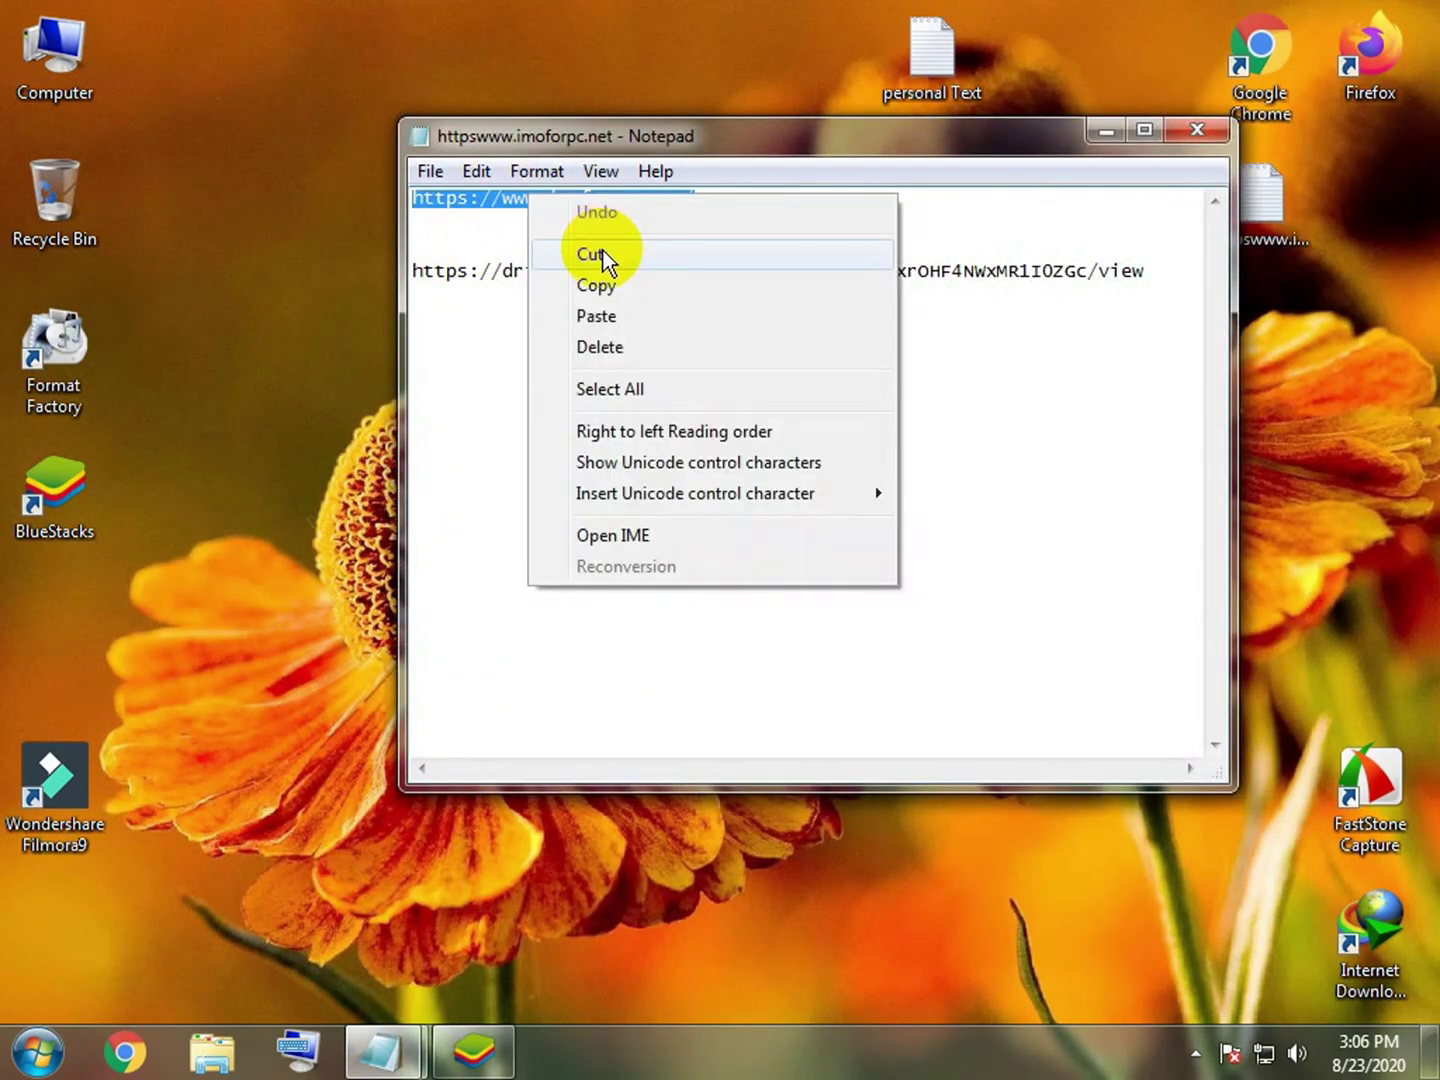
pyautogui.click(600, 286)
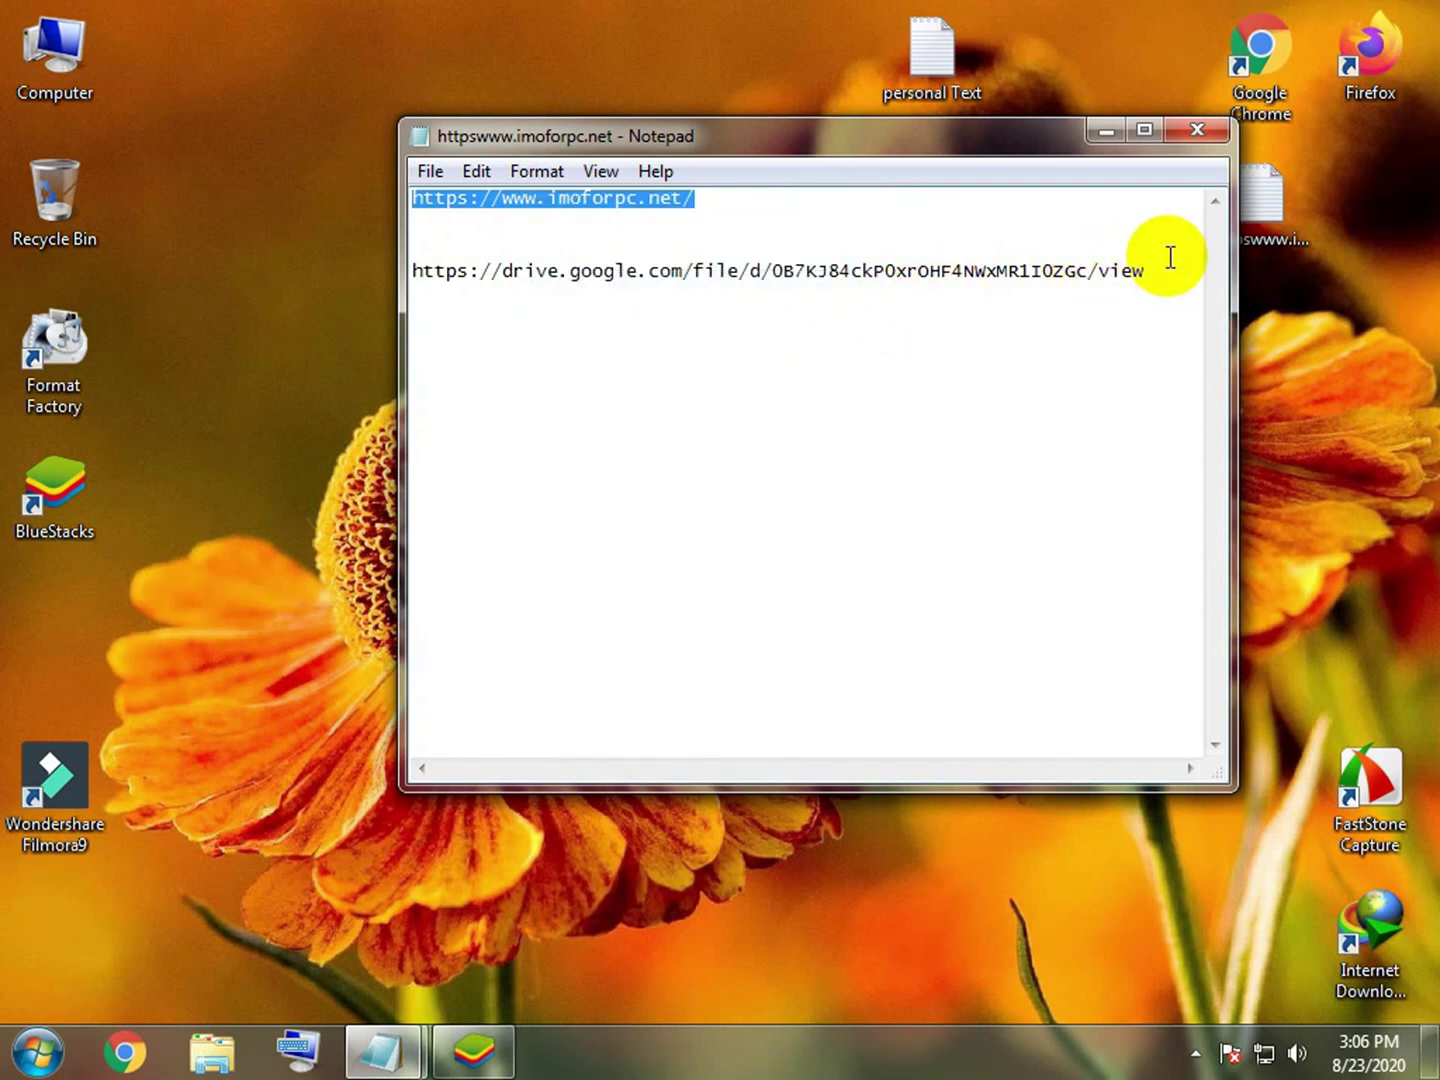
pyautogui.click(341, 260)
pyautogui.click(841, 313)
pyautogui.rightClick(469, 5)
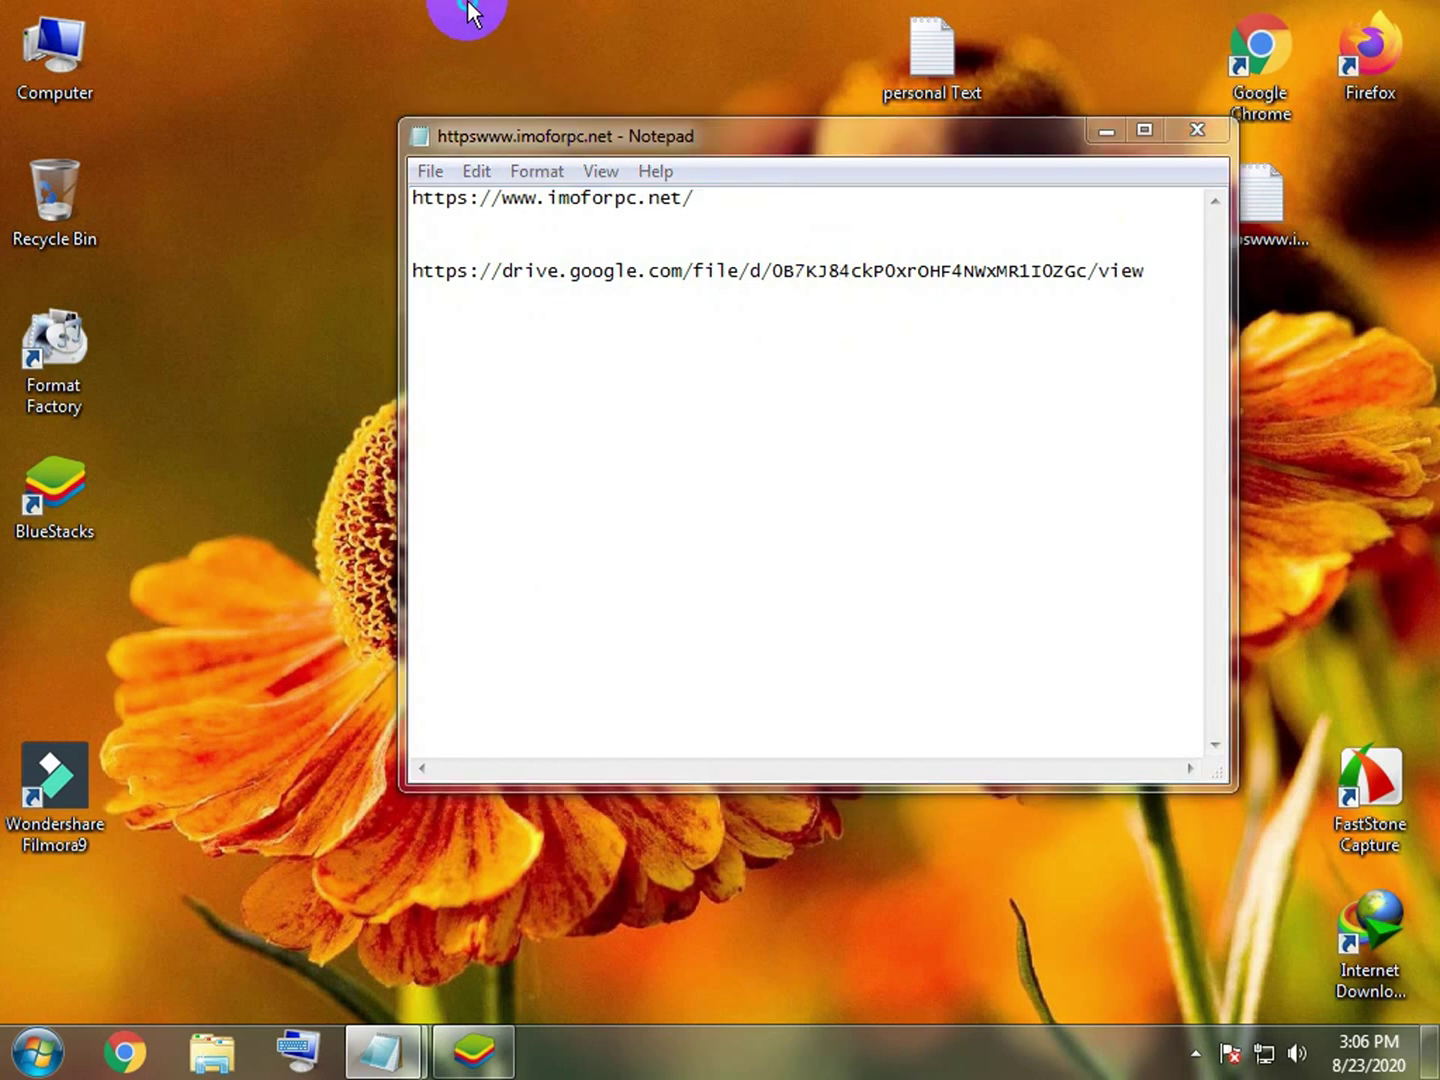
pyautogui.click(599, 81)
pyautogui.rightClick(470, 5)
pyautogui.click(660, 81)
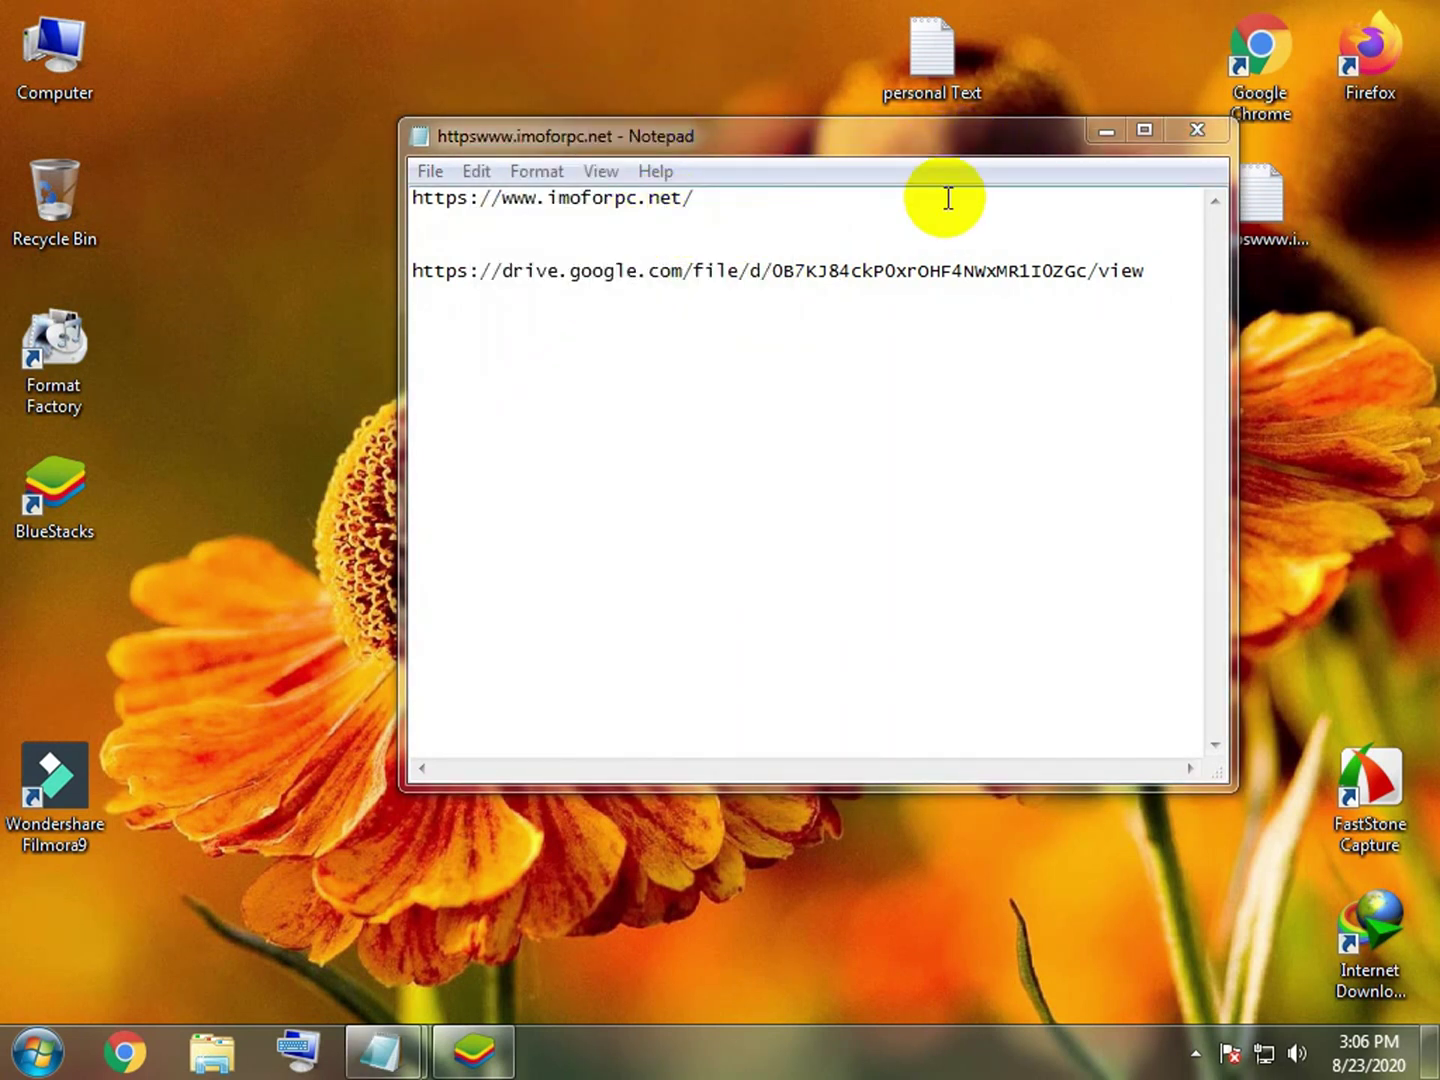
# Step: Minimize the text file, open Google Chrome and paste the copied address into the Google search box
pyautogui.click(1106, 129)
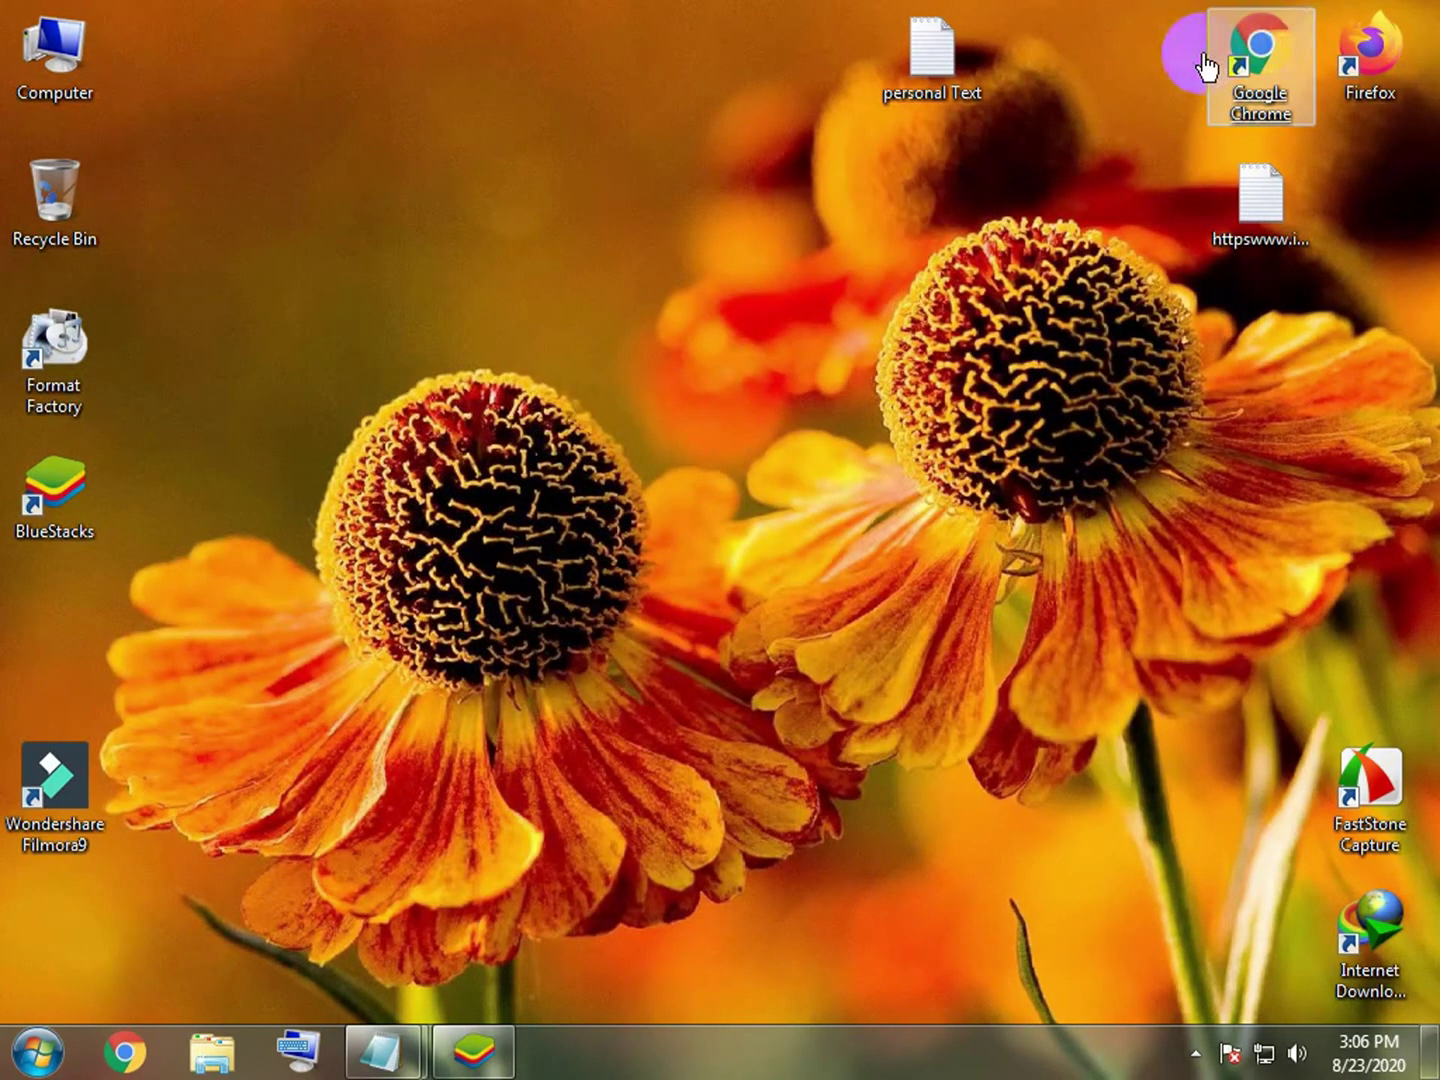
pyautogui.doubleClick(1245, 55)
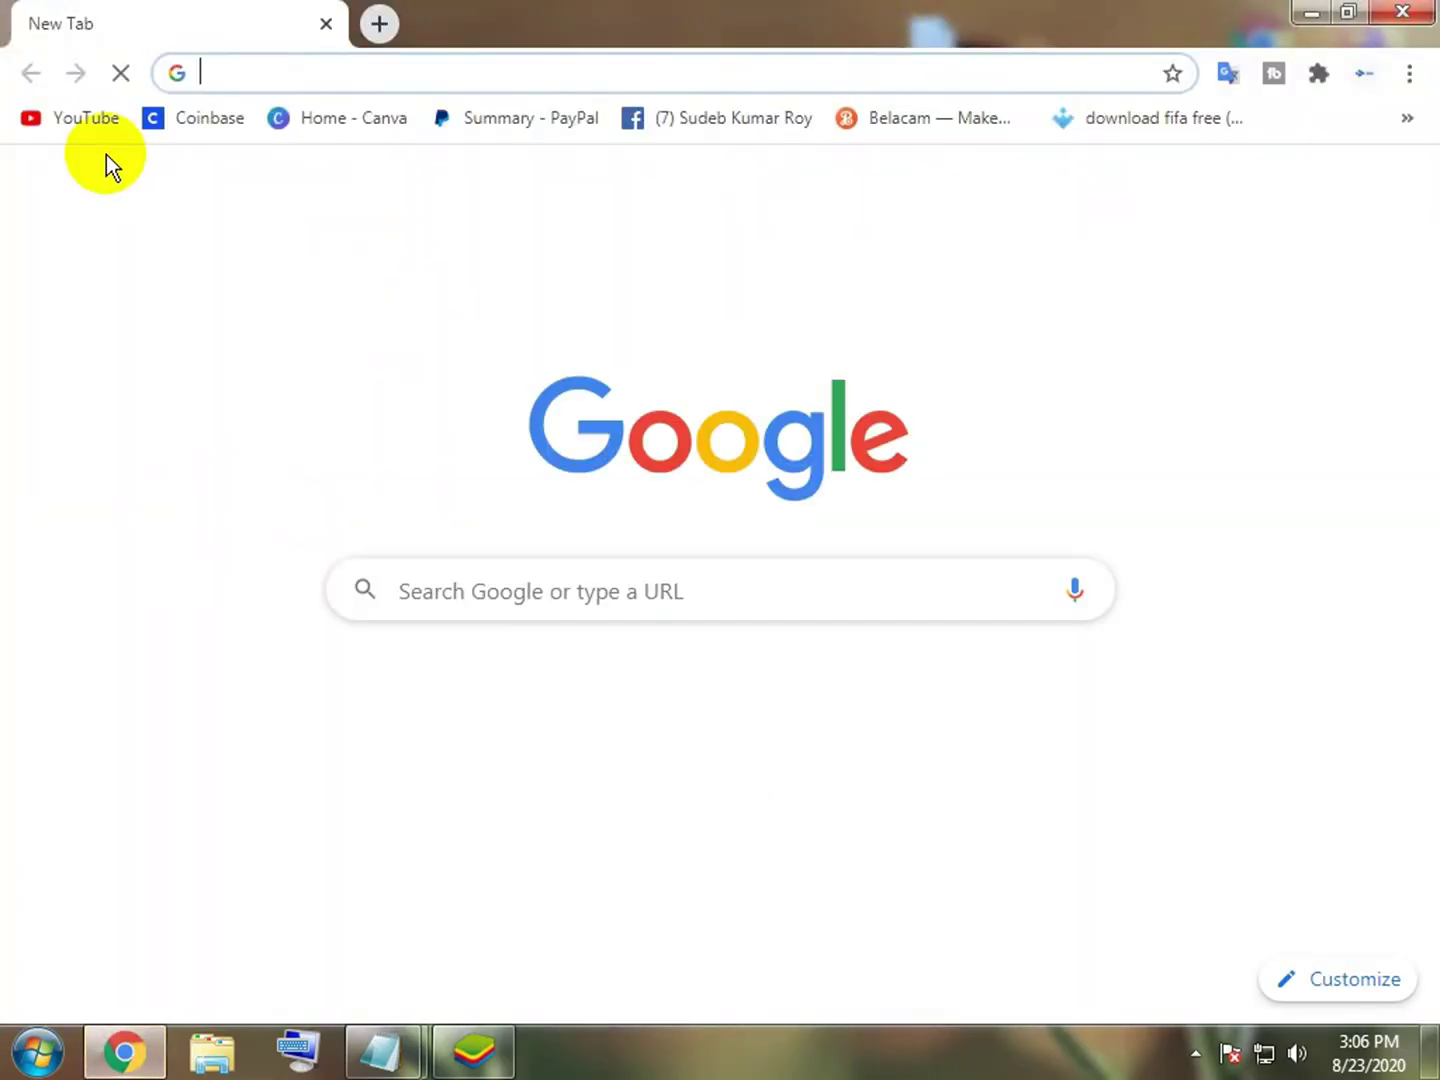
pyautogui.rightClick(563, 596)
pyautogui.click(650, 769)
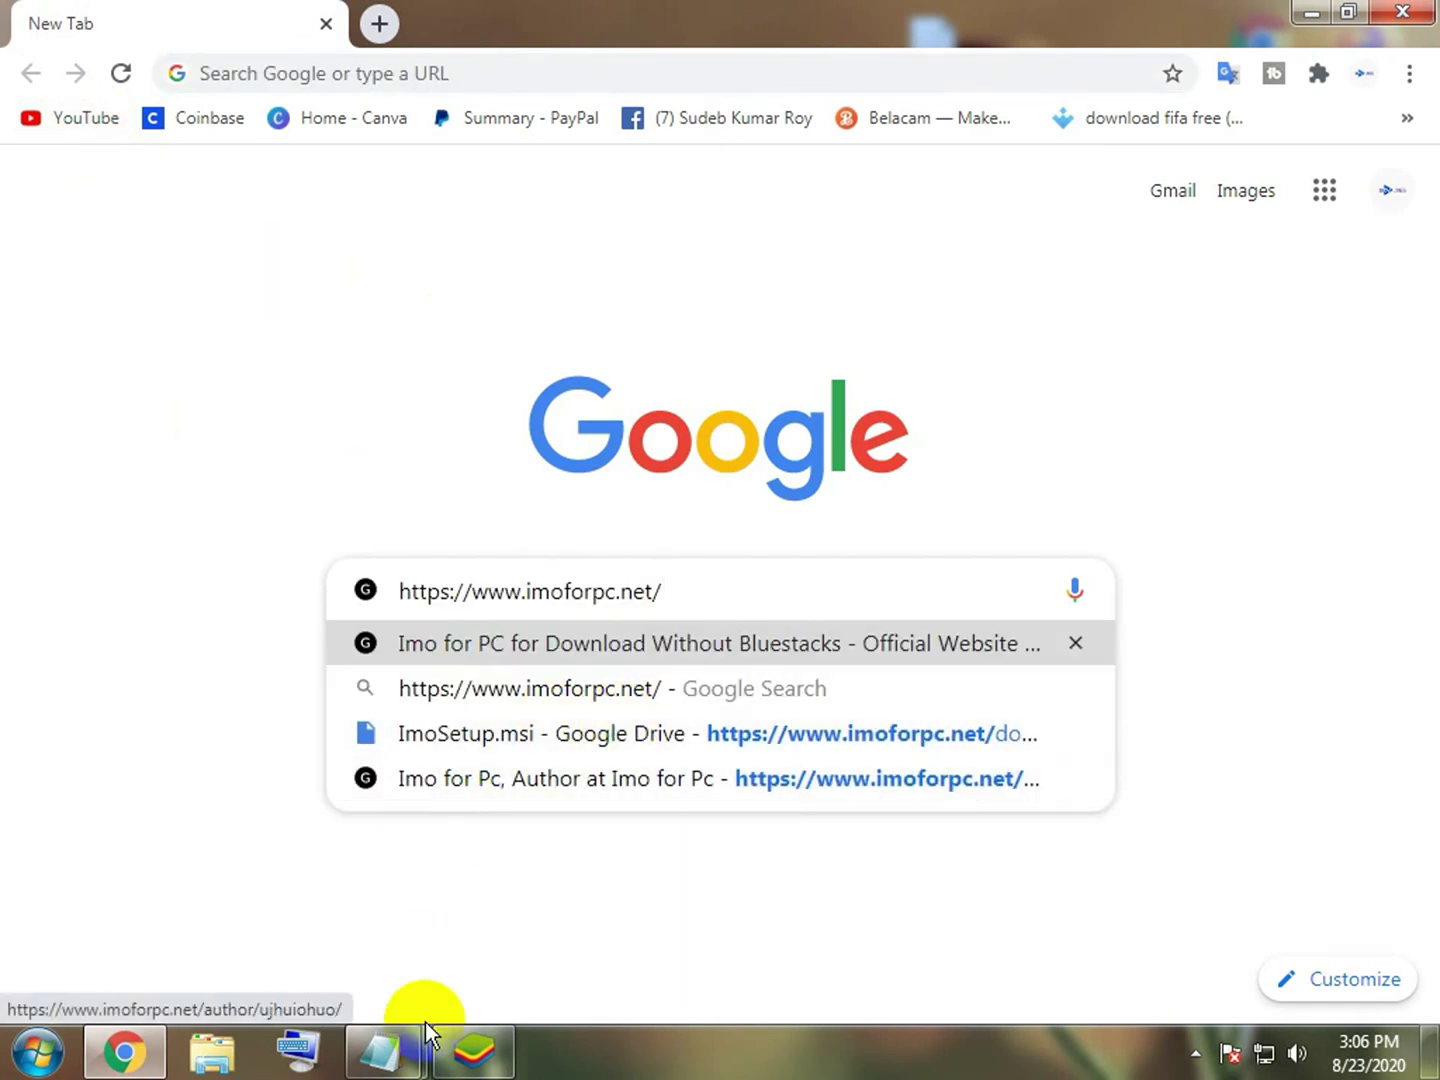
pyautogui.click(300, 1055)
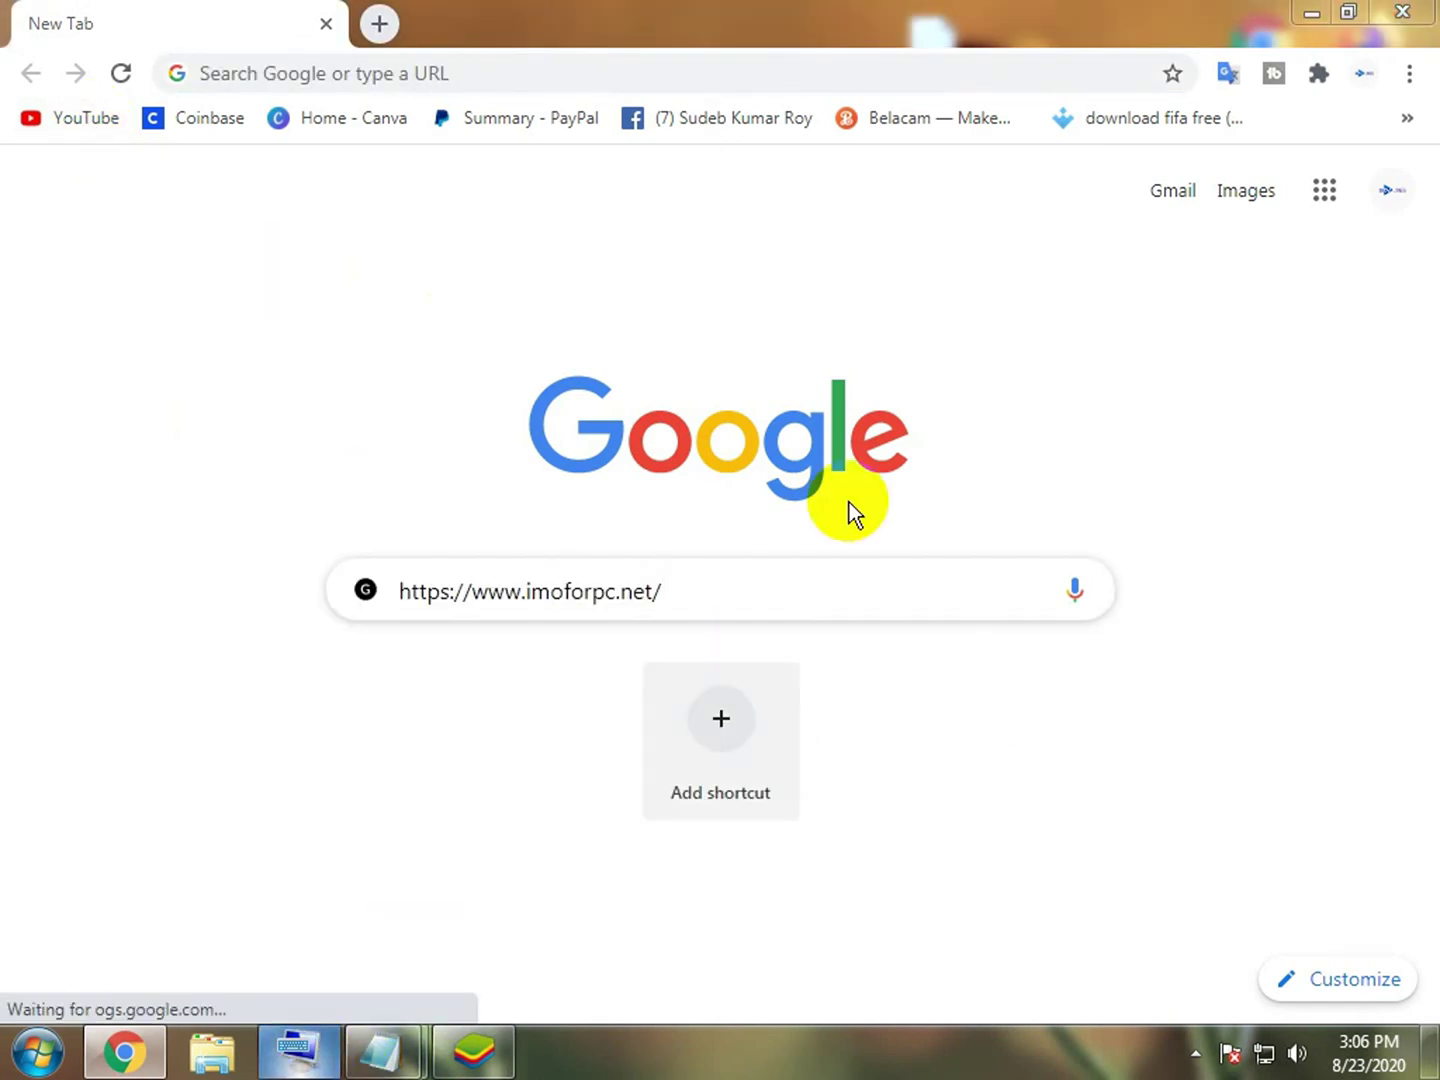
pyautogui.click(688, 580)
pyautogui.moveTo(688, 579); pyautogui.dragTo(645, 589)
pyautogui.moveTo(378, 588); pyautogui.dragTo(365, 592)
pyautogui.click(1021, 848)
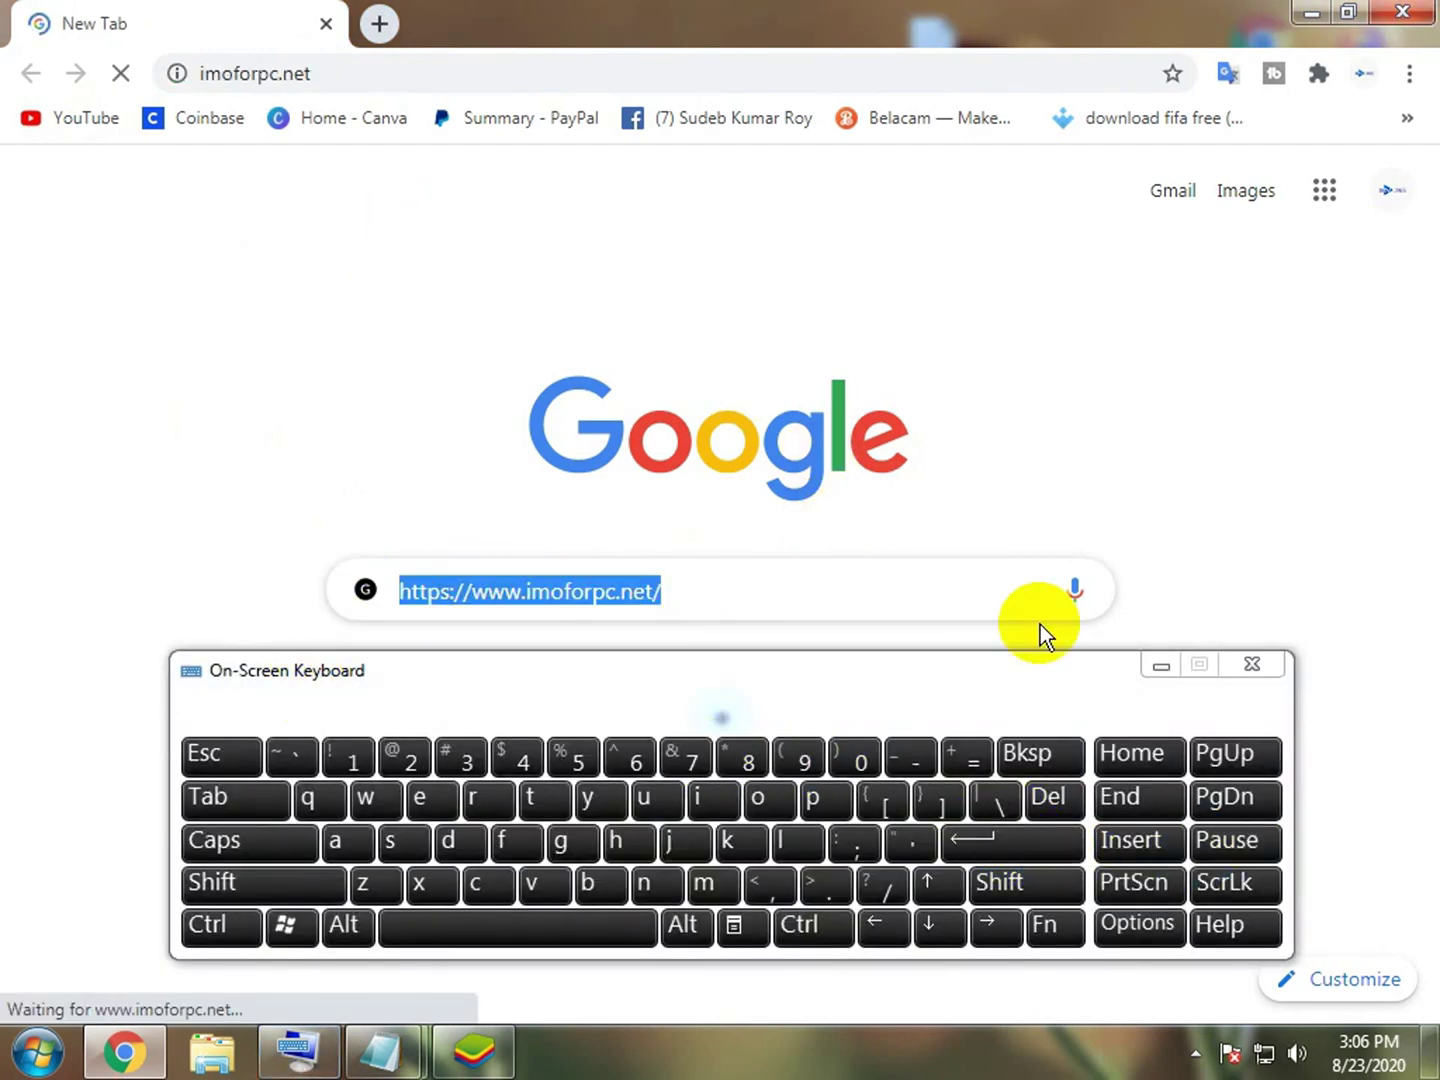
pyautogui.click(1164, 663)
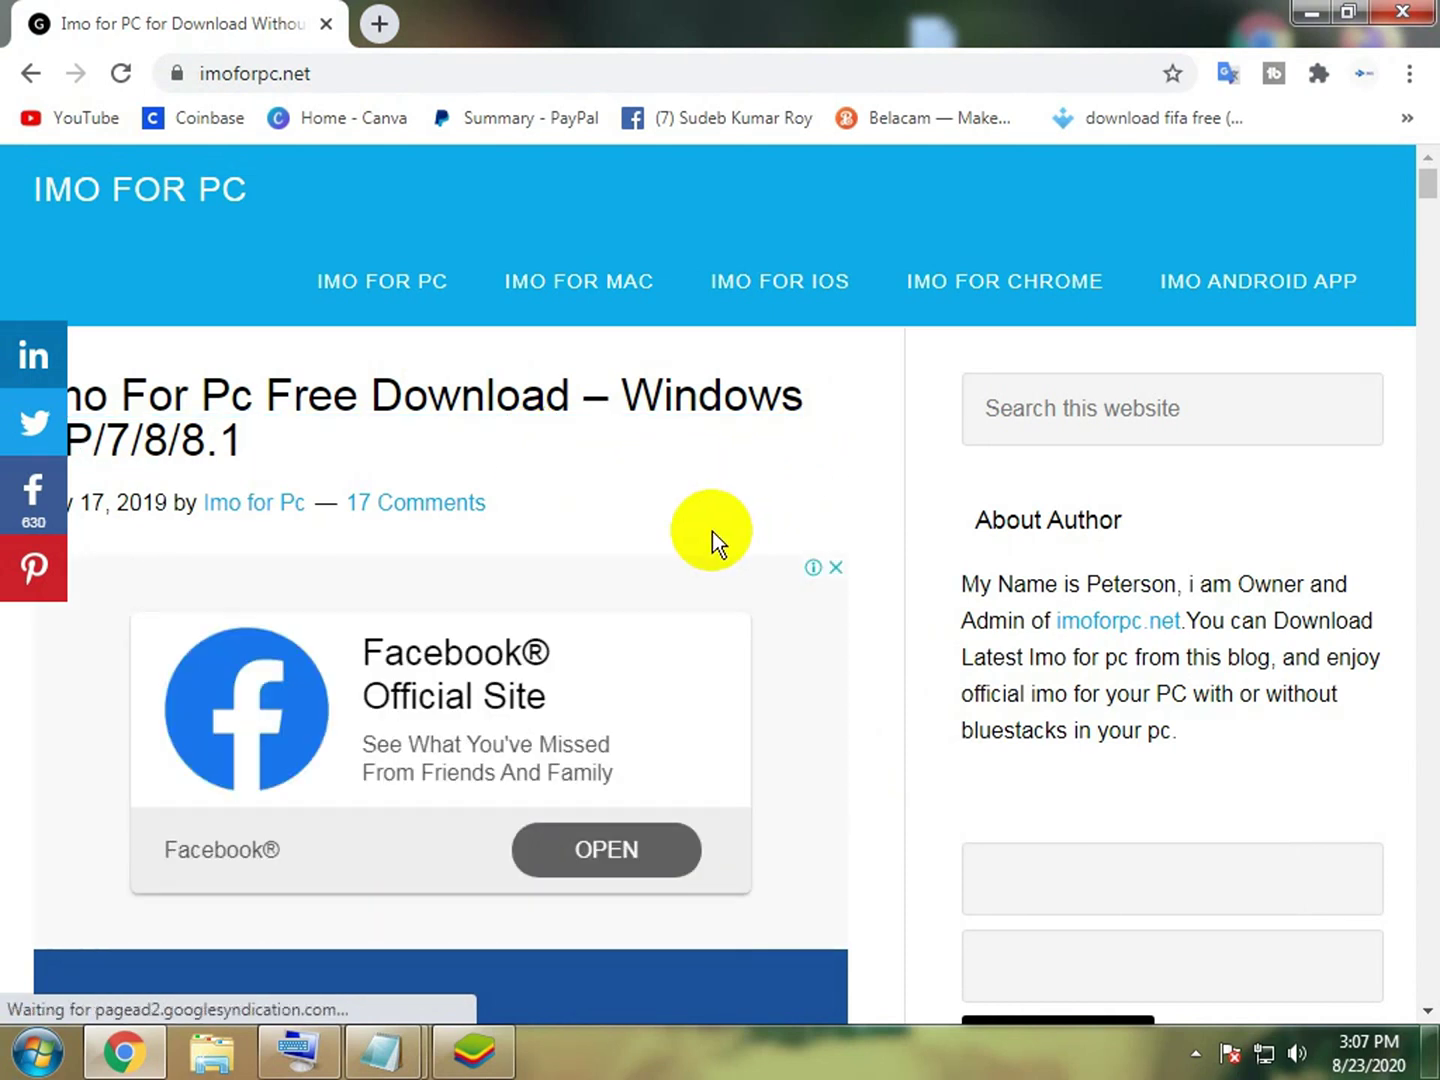
# Step: Download ImoSetup.msi from the "How to Use IMO for PC Without Bluestacks" section, accepting the duplicate download link prompt
pyautogui.scroll(-3, 712, 531)
pyautogui.scroll(-3, 712, 531)
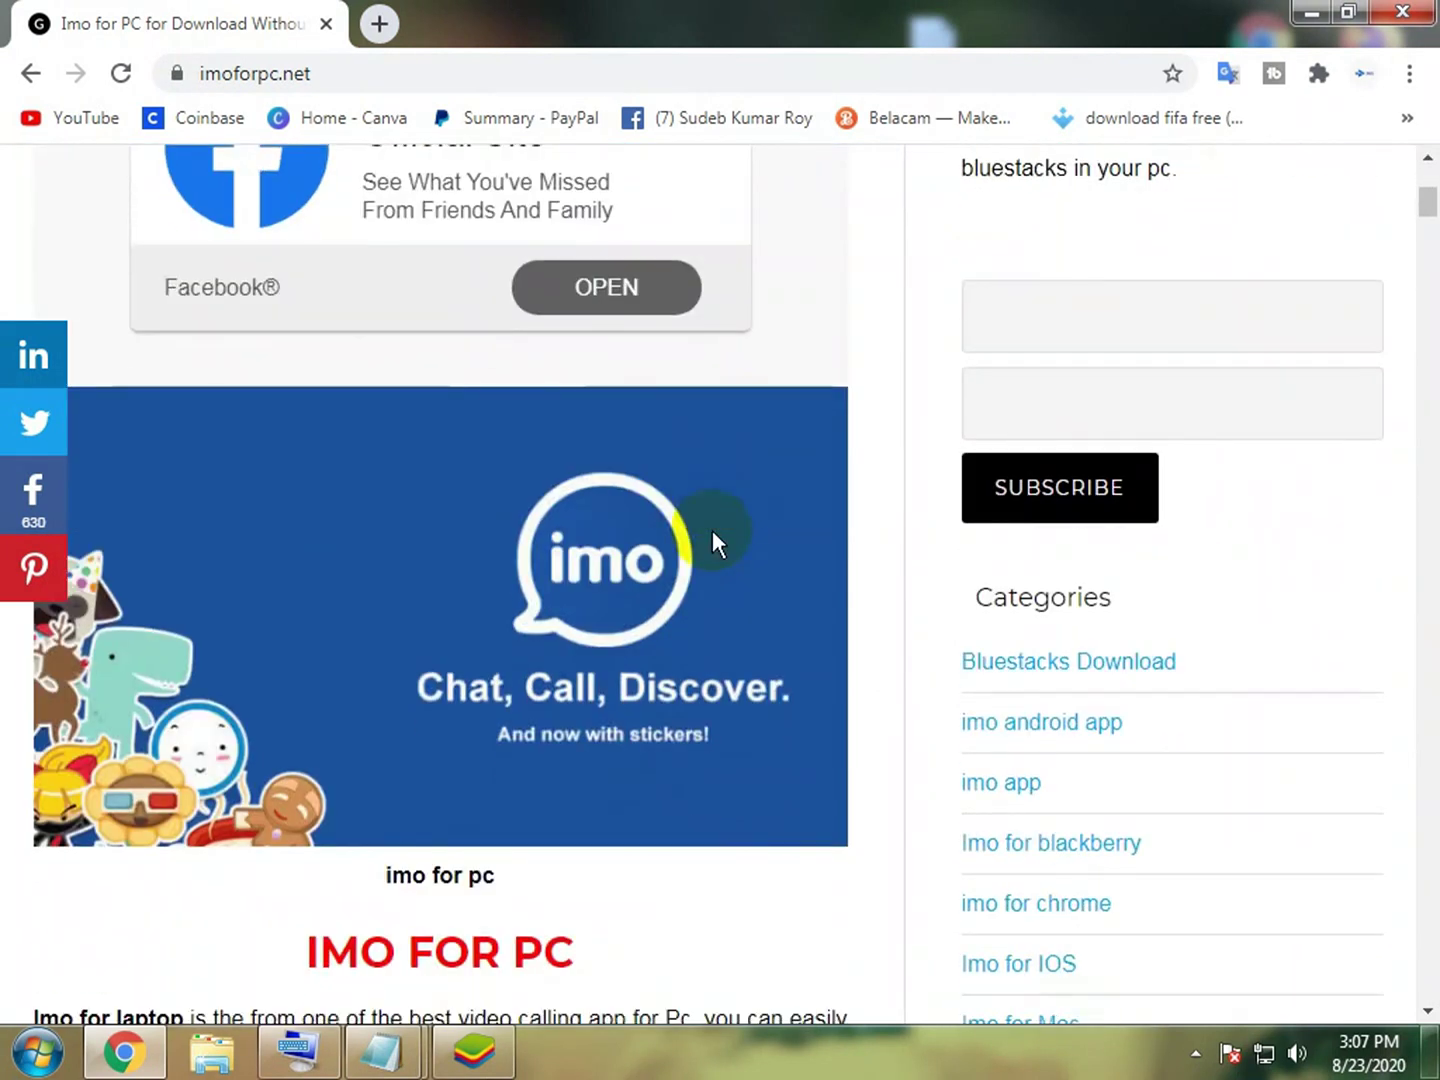
pyautogui.scroll(-5, 712, 531)
pyautogui.scroll(-9, 712, 531)
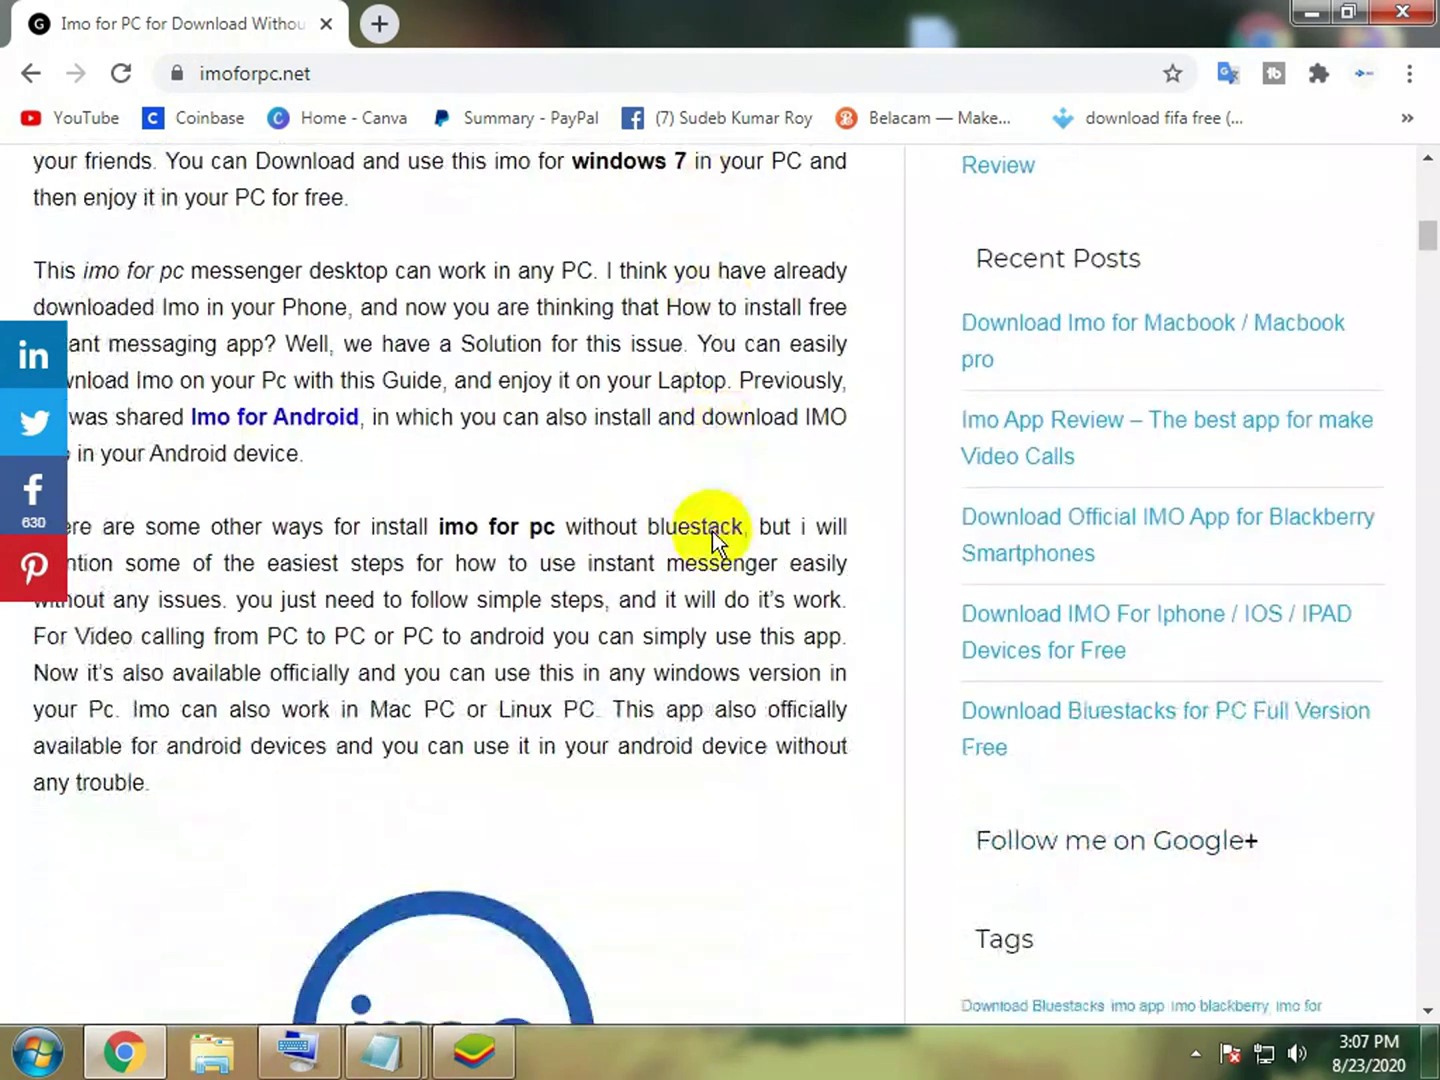
pyautogui.scroll(-1, 713, 531)
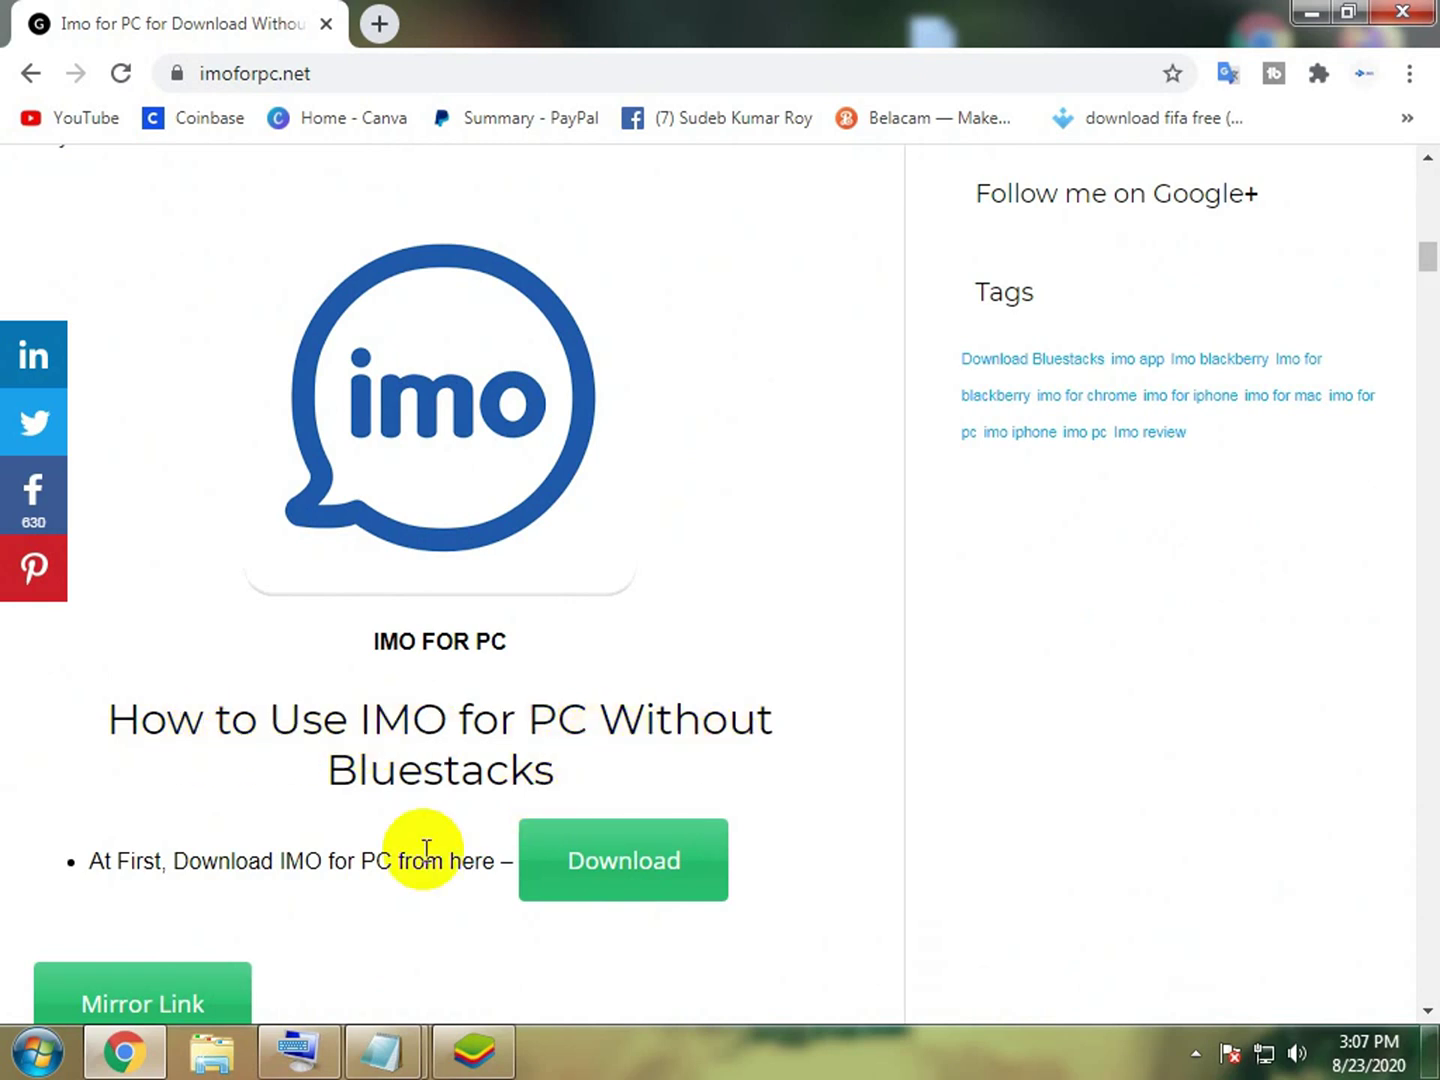
pyautogui.scroll(-1, 555, 778)
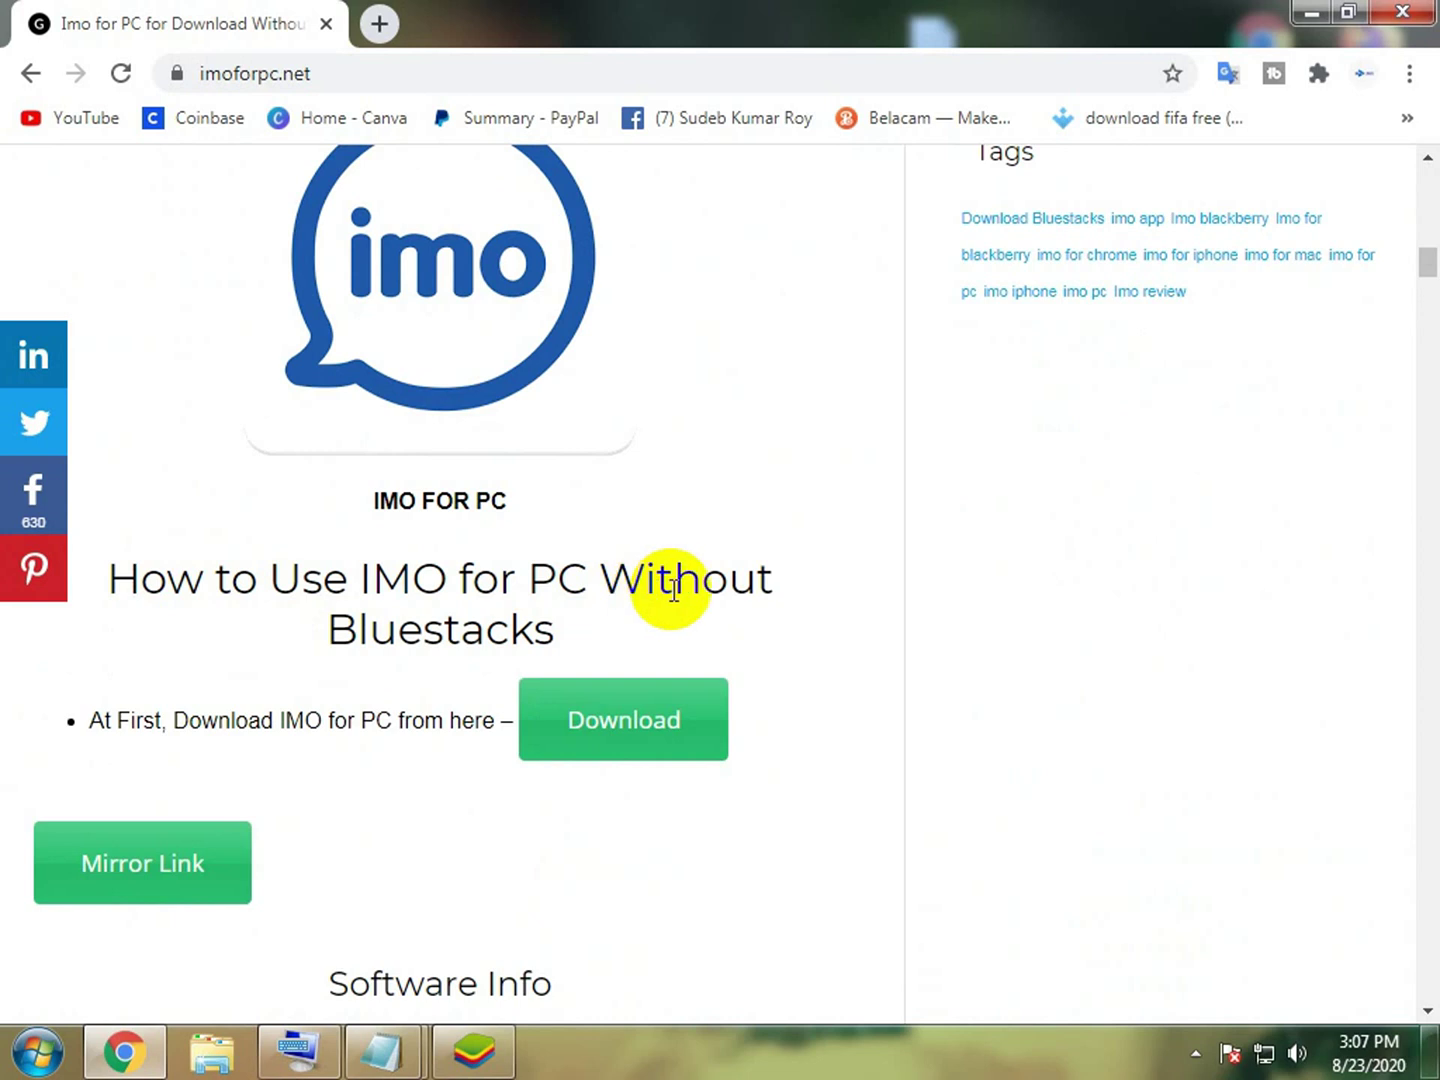
pyautogui.click(656, 710)
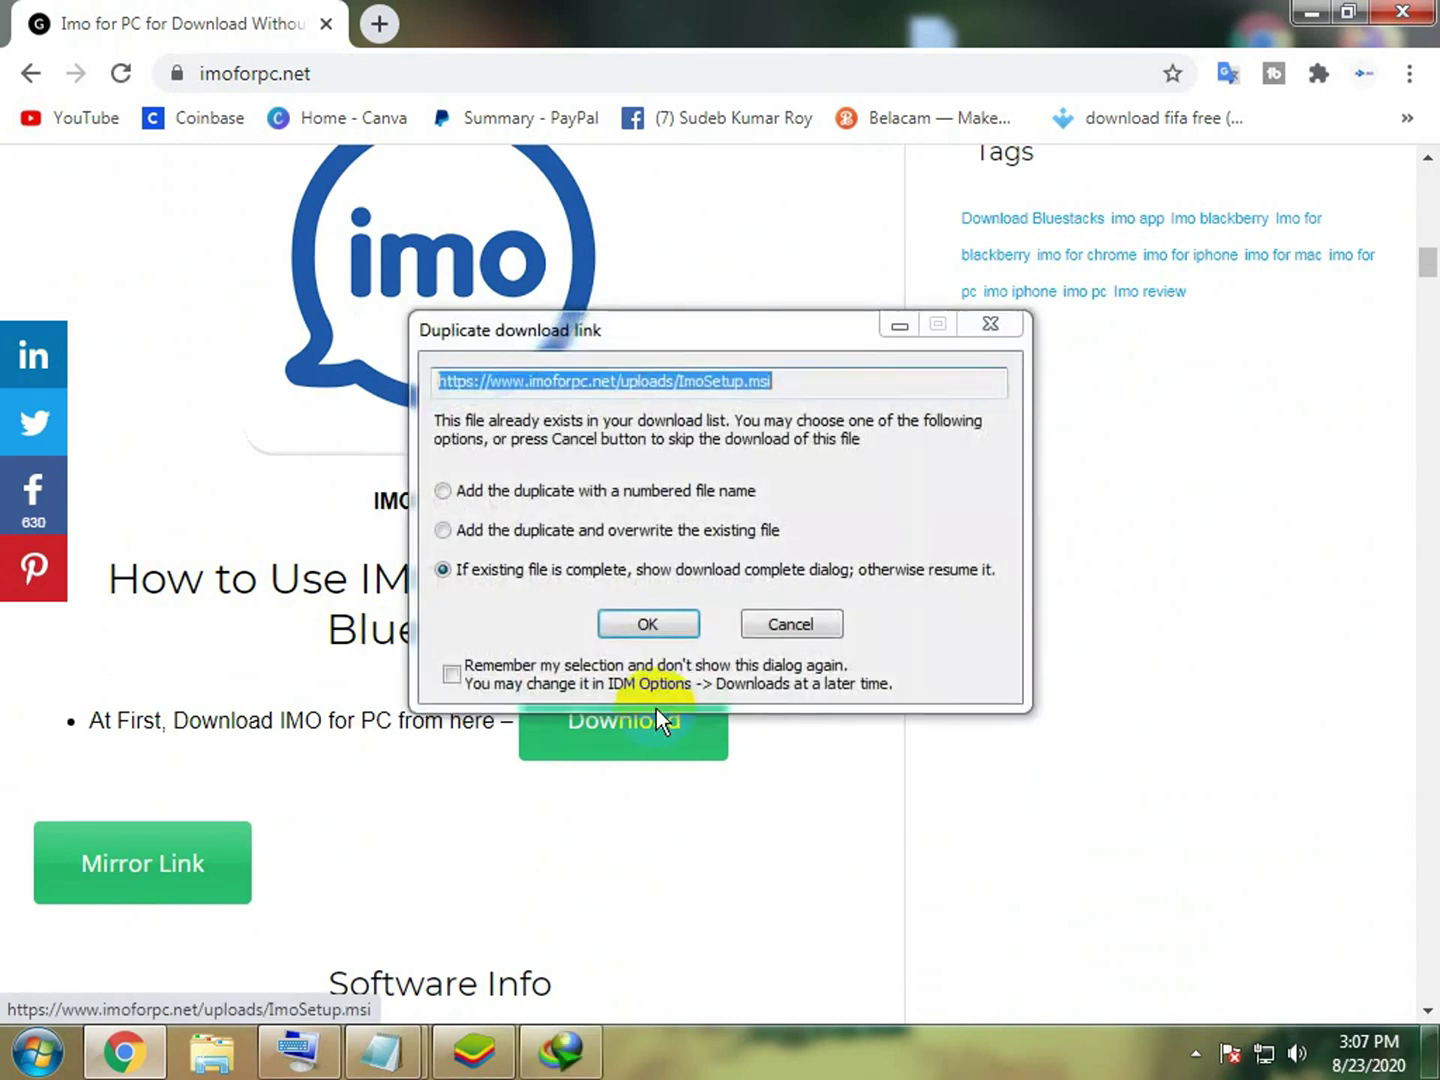
pyautogui.click(644, 625)
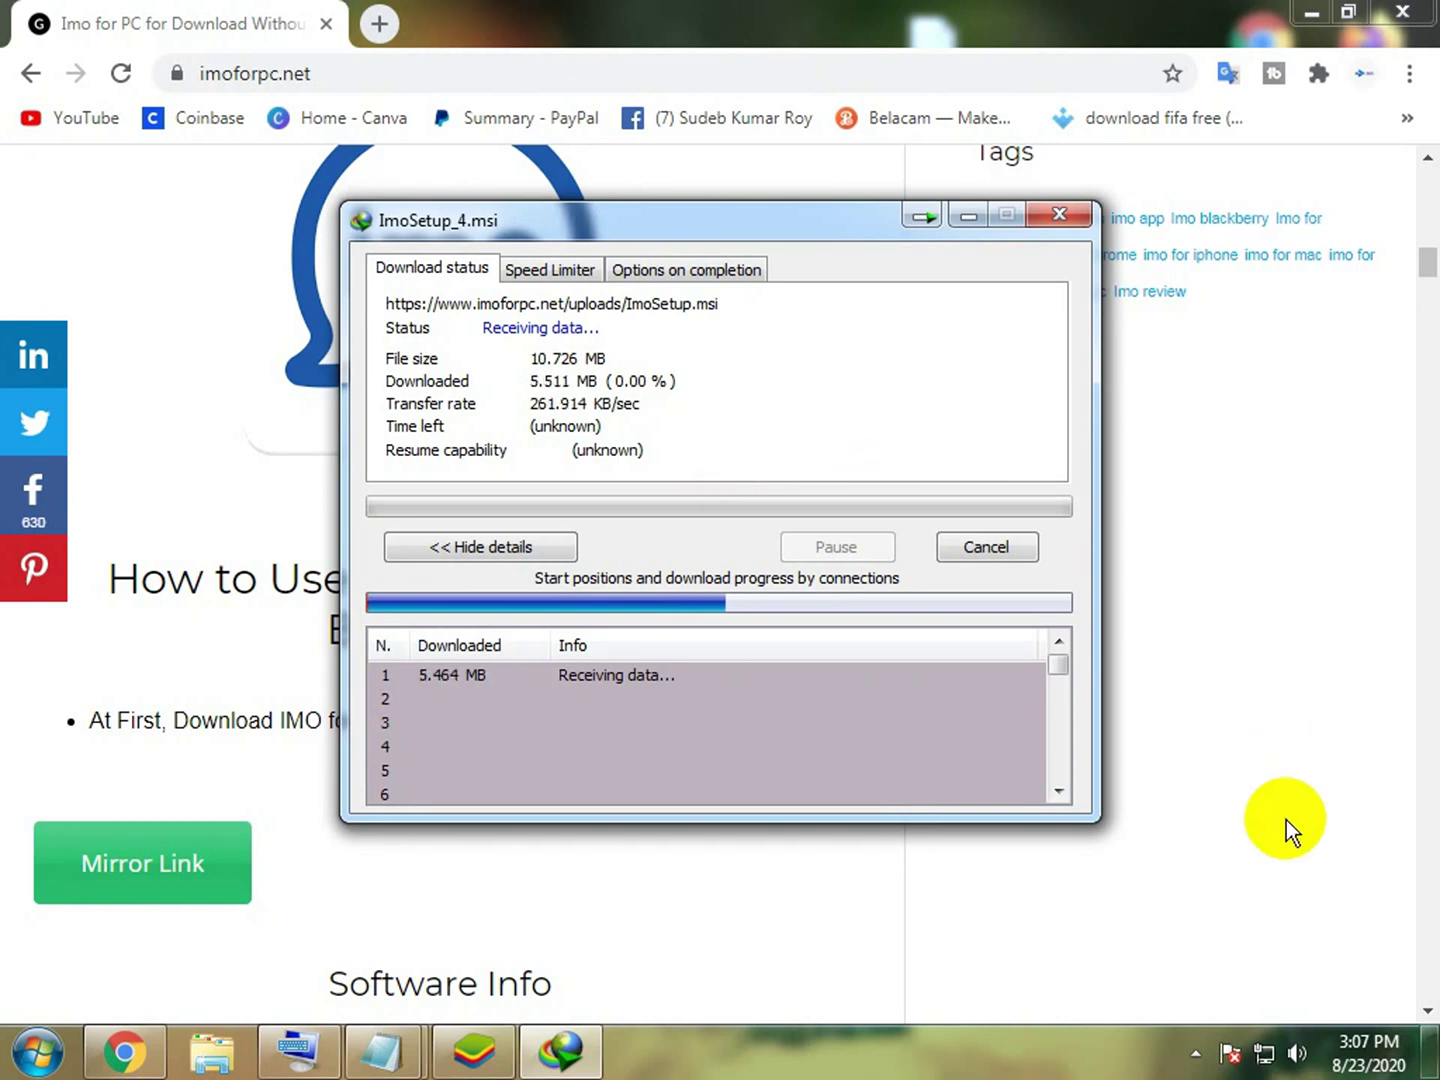
pyautogui.click(1197, 1053)
pyautogui.click(751, 435)
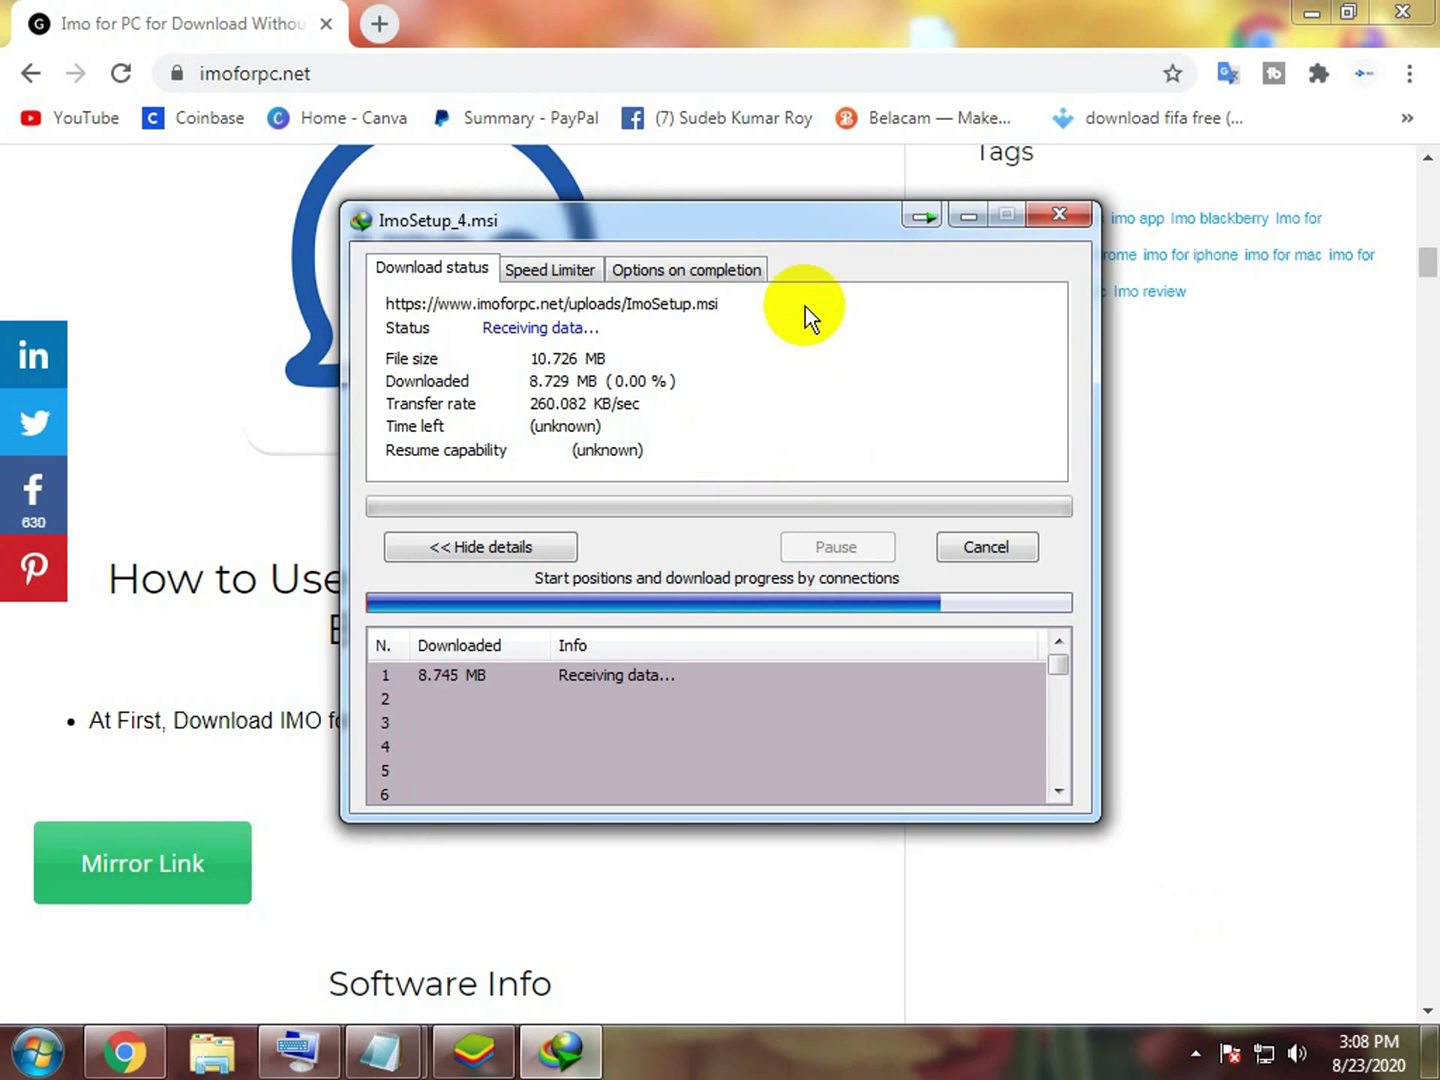
pyautogui.moveTo(784, 238); pyautogui.dragTo(823, 244)
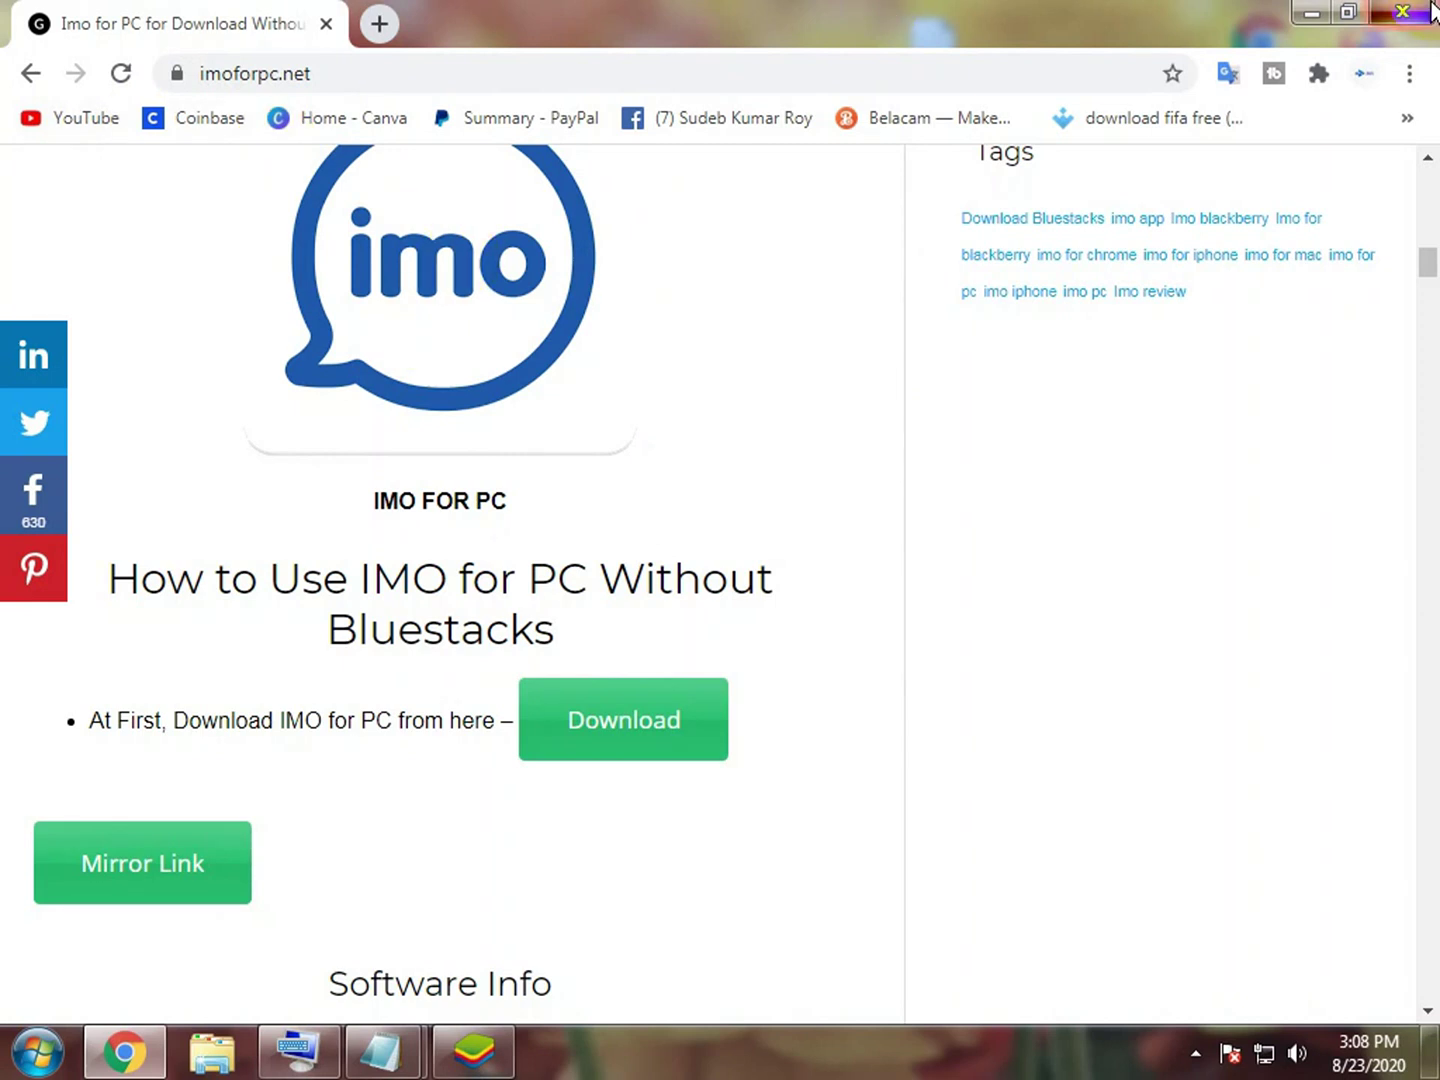
# Step: Close the browser and open the Programs folder inside Downloads
pyautogui.click(1312, 12)
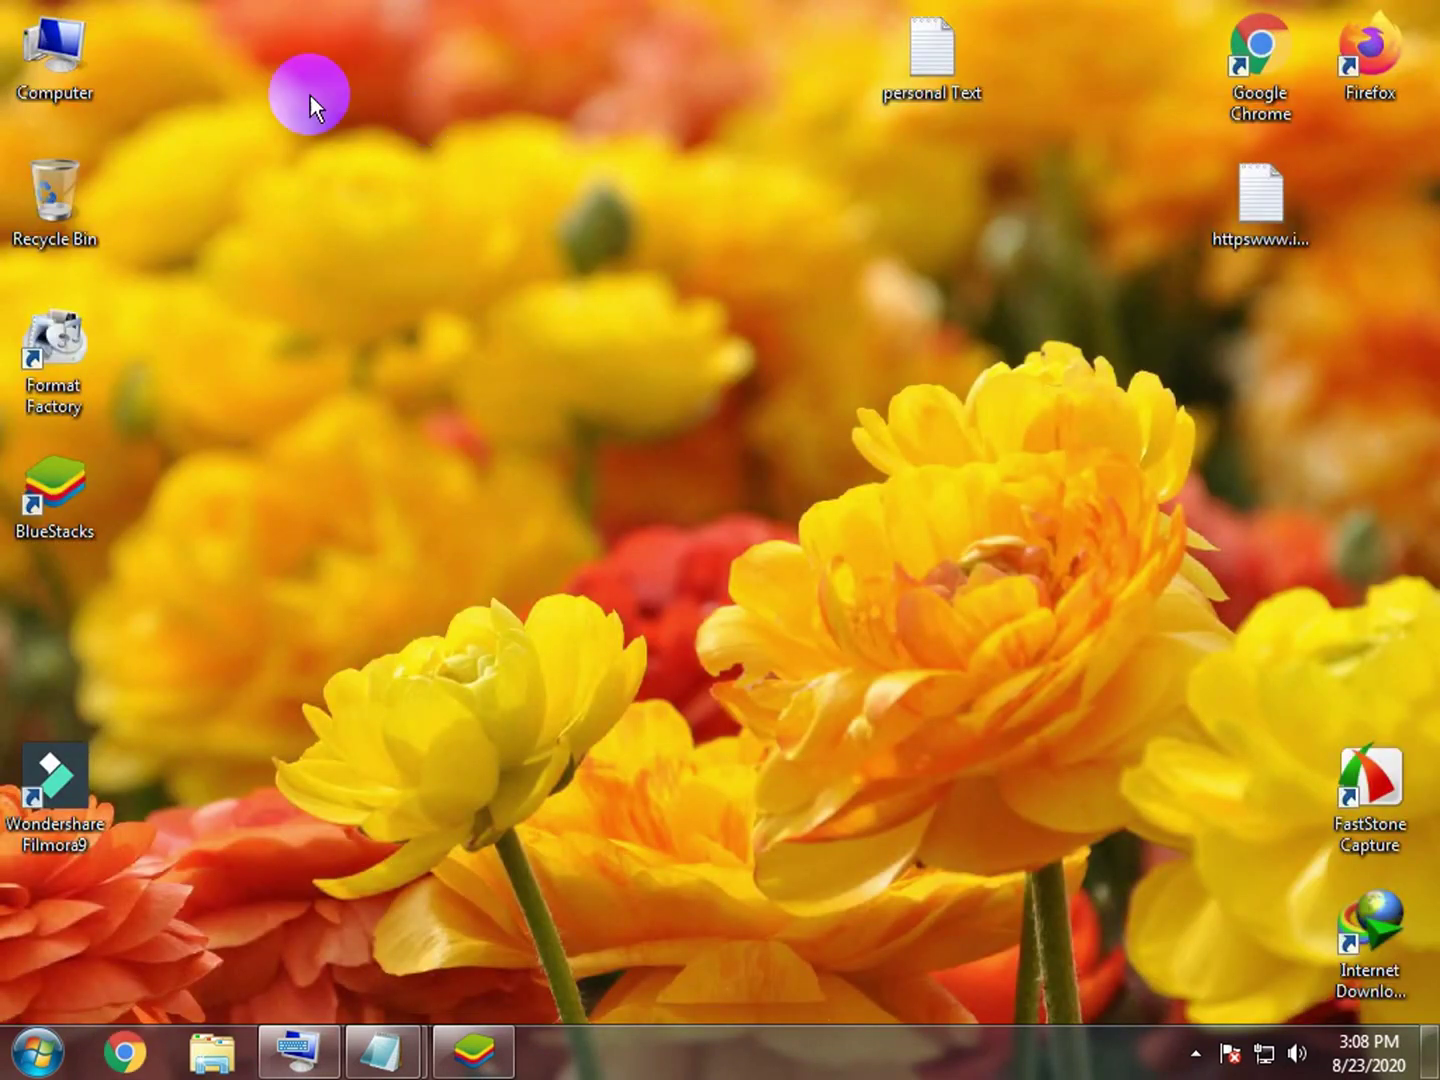
pyautogui.doubleClick(55, 50)
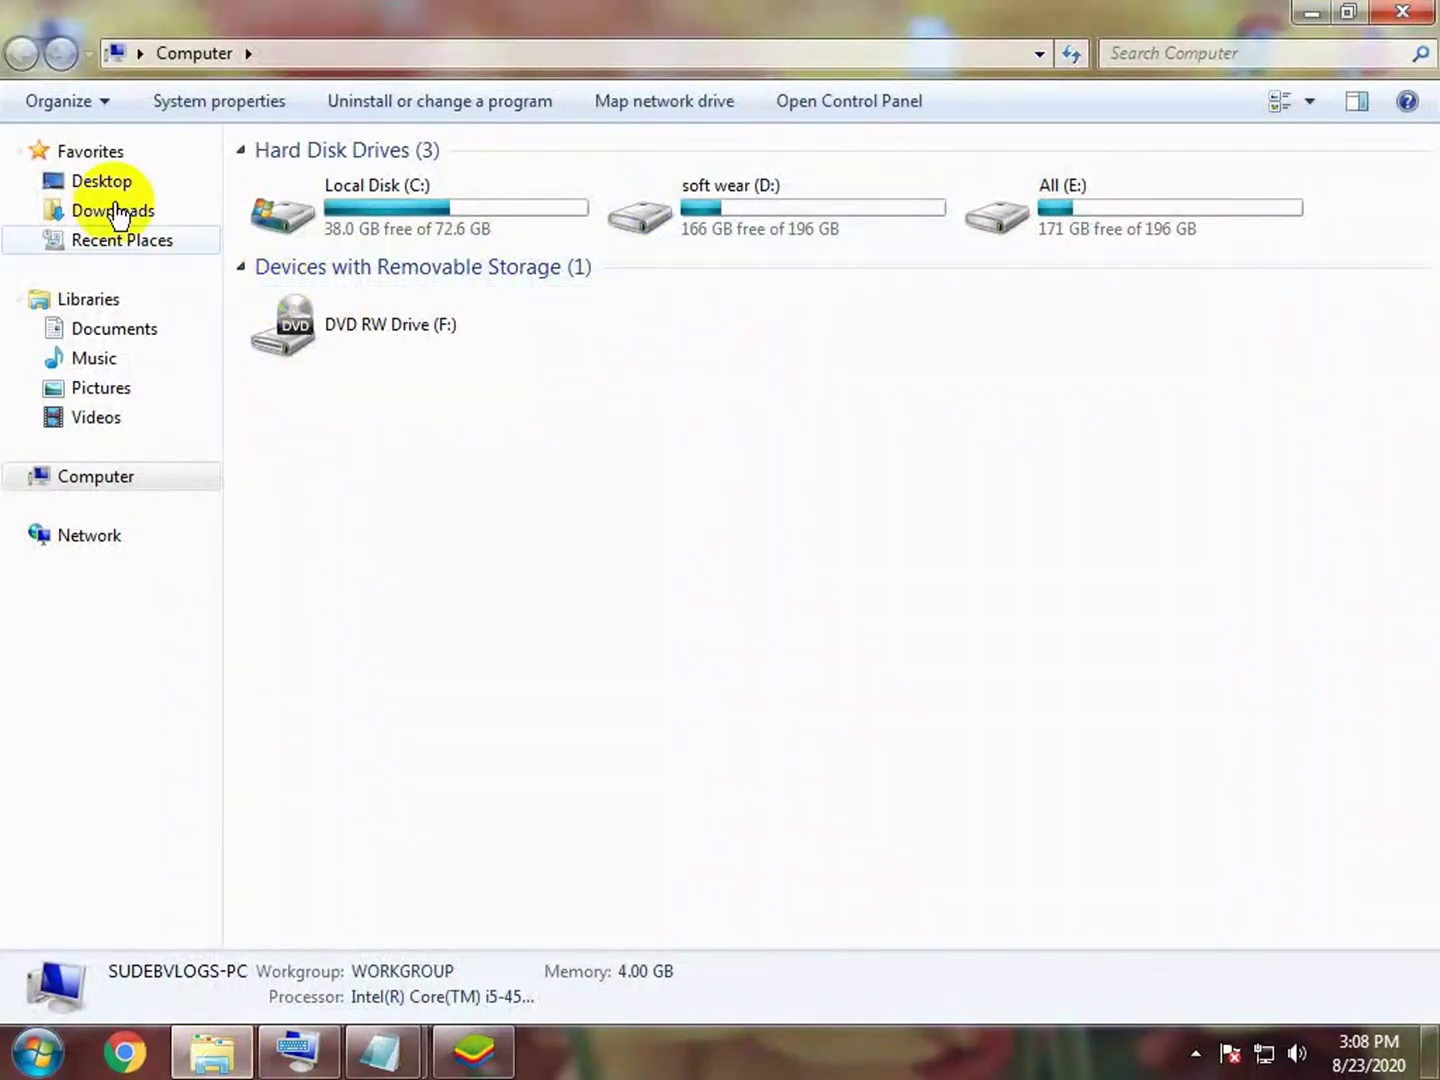
pyautogui.click(138, 213)
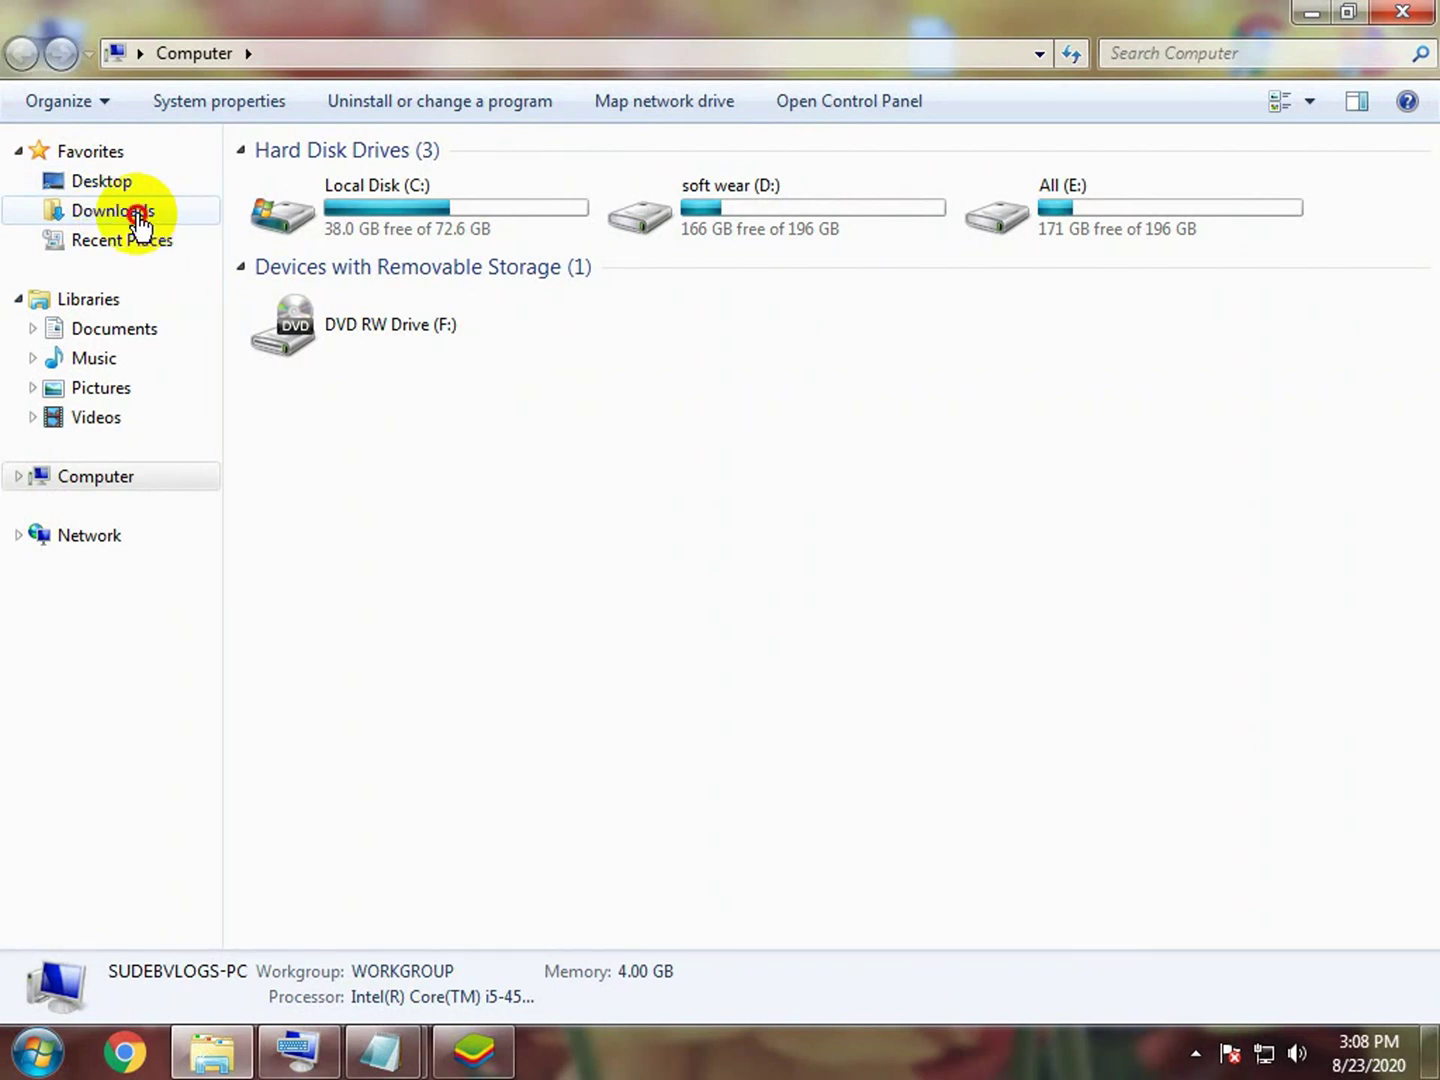
pyautogui.doubleClick(405, 219)
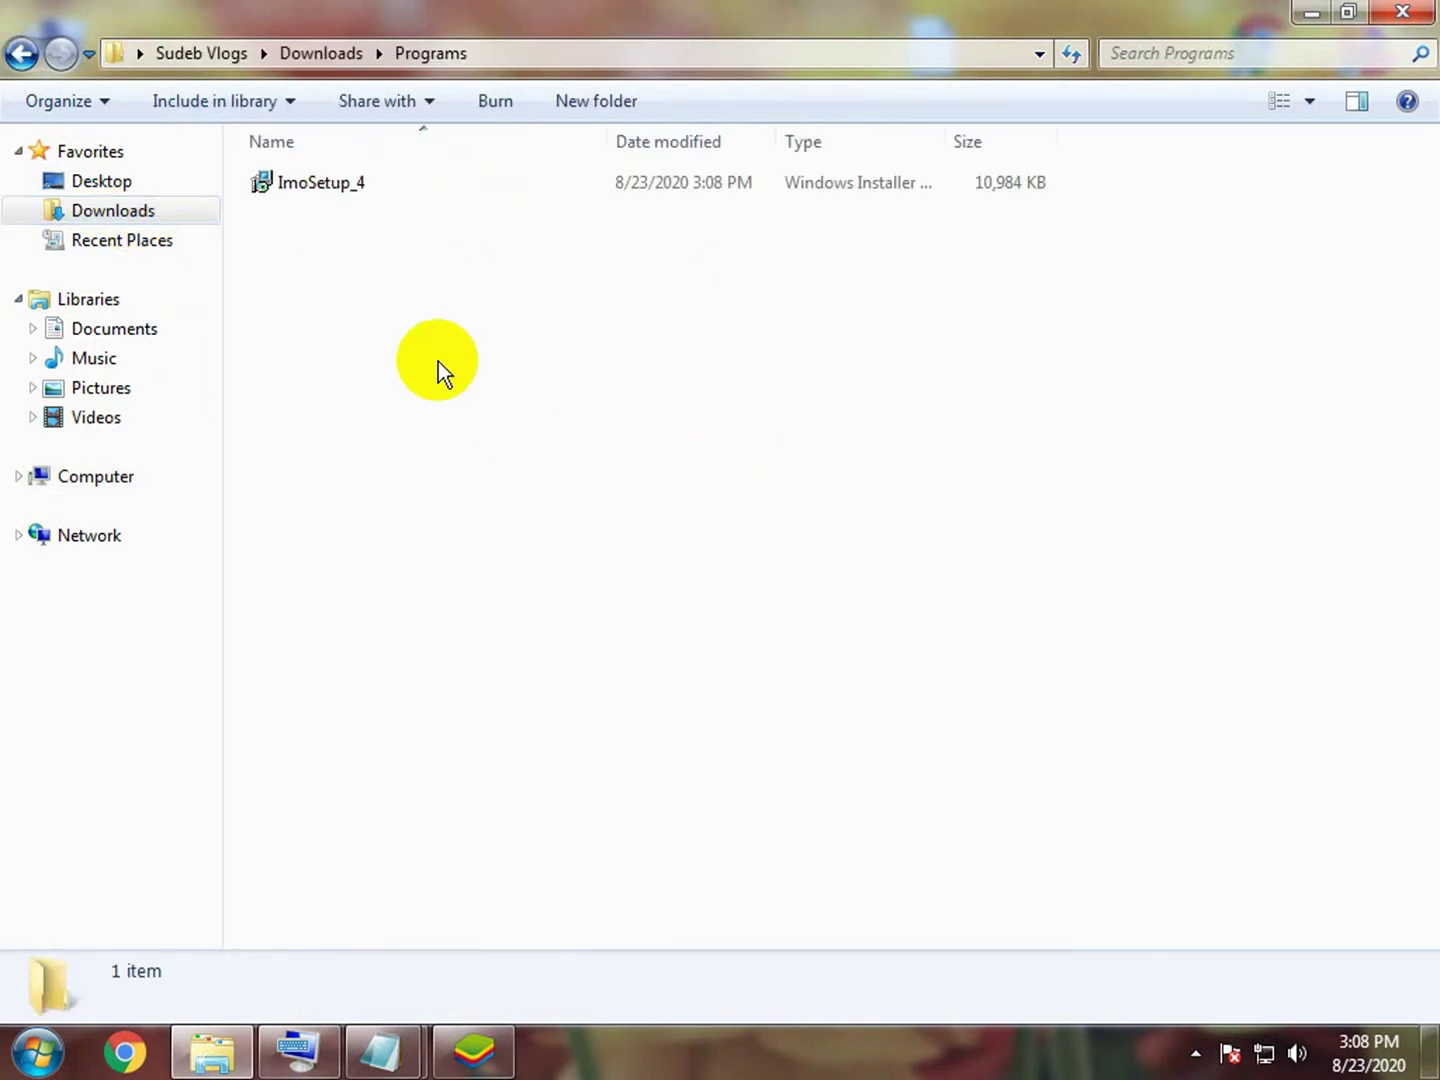
# Step: Run the ImoSetup_4 installer, accept its license terms, install Imo Messenger, and close the folder window
pyautogui.doubleClick(334, 185)
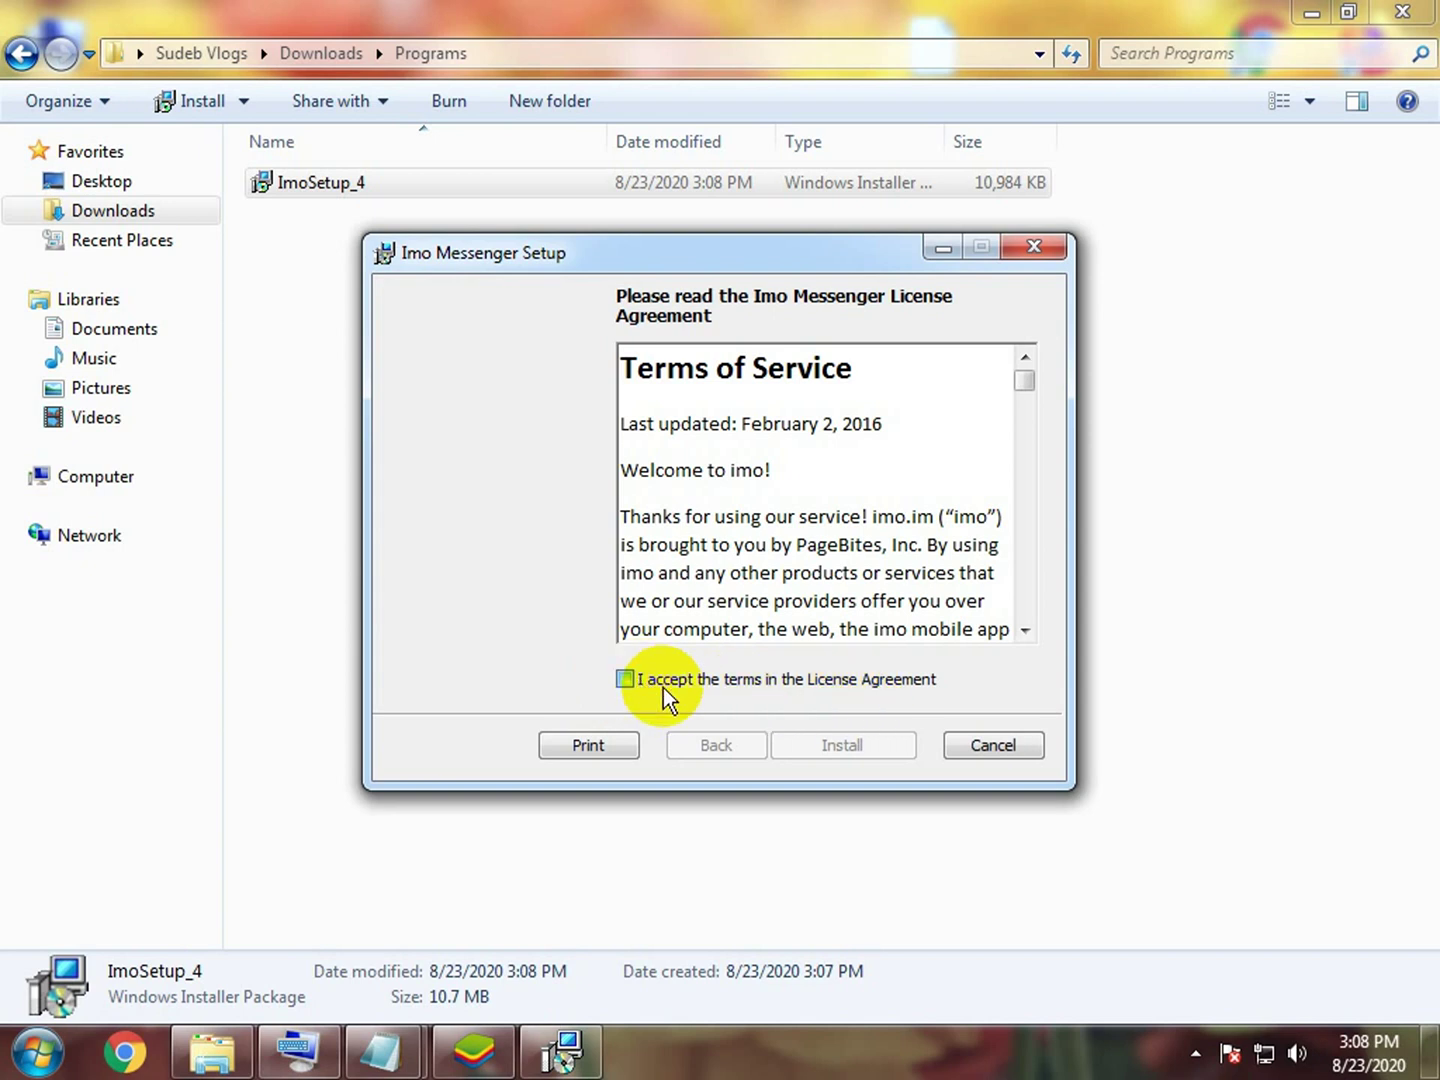
pyautogui.click(625, 679)
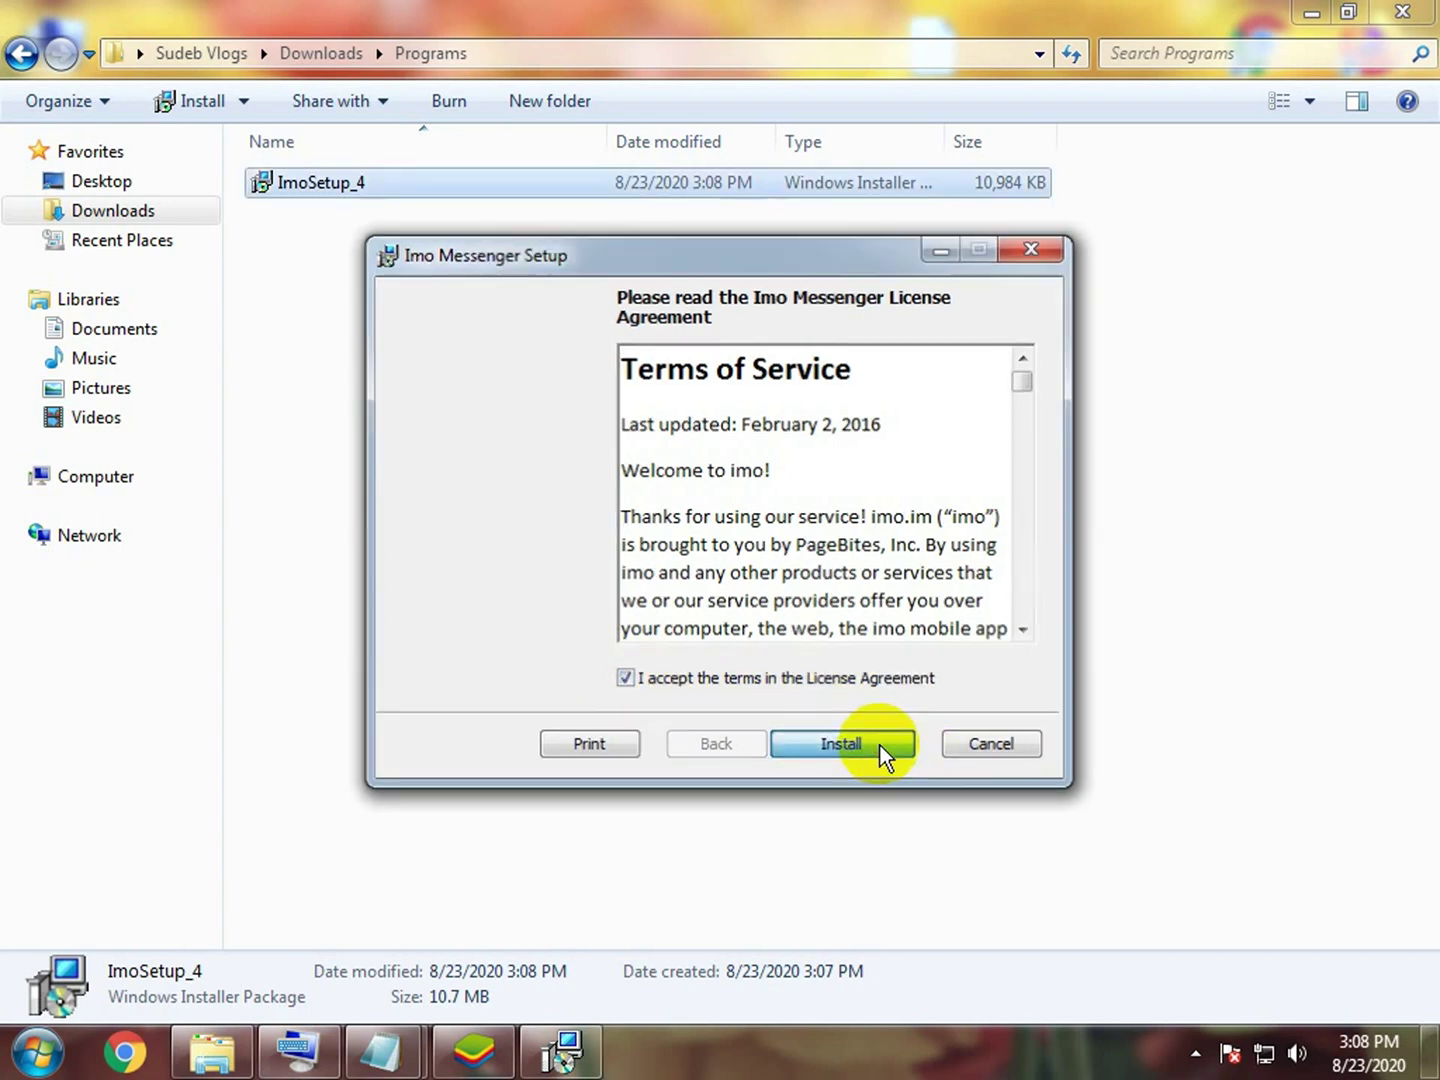
pyautogui.click(879, 745)
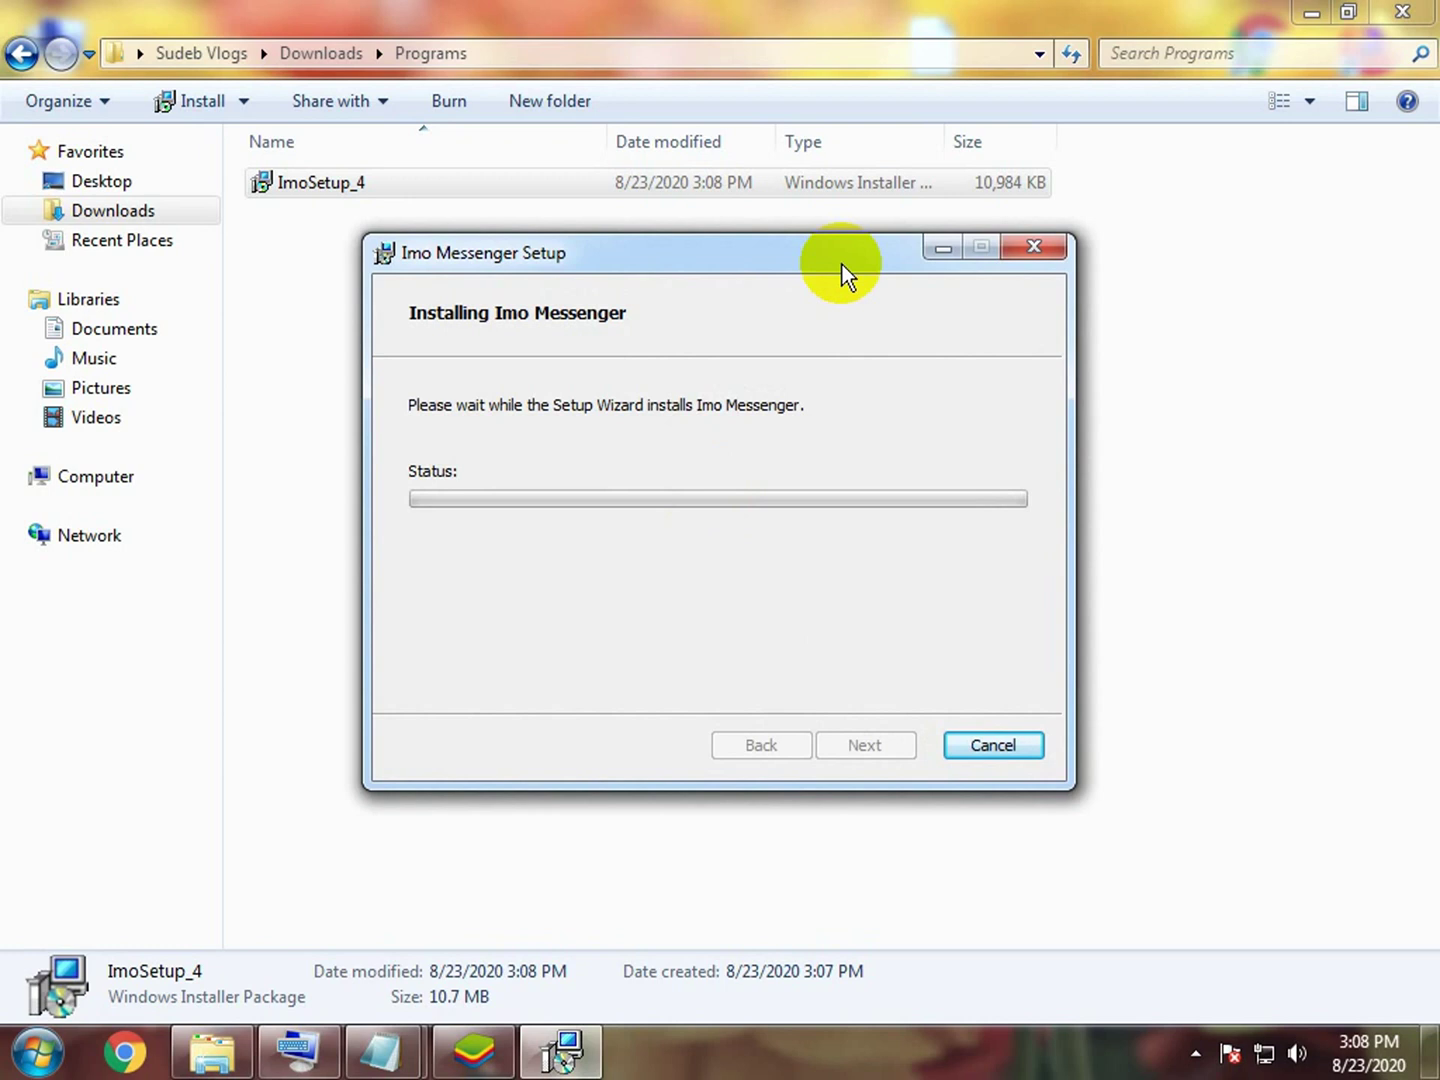
pyautogui.click(1381, 13)
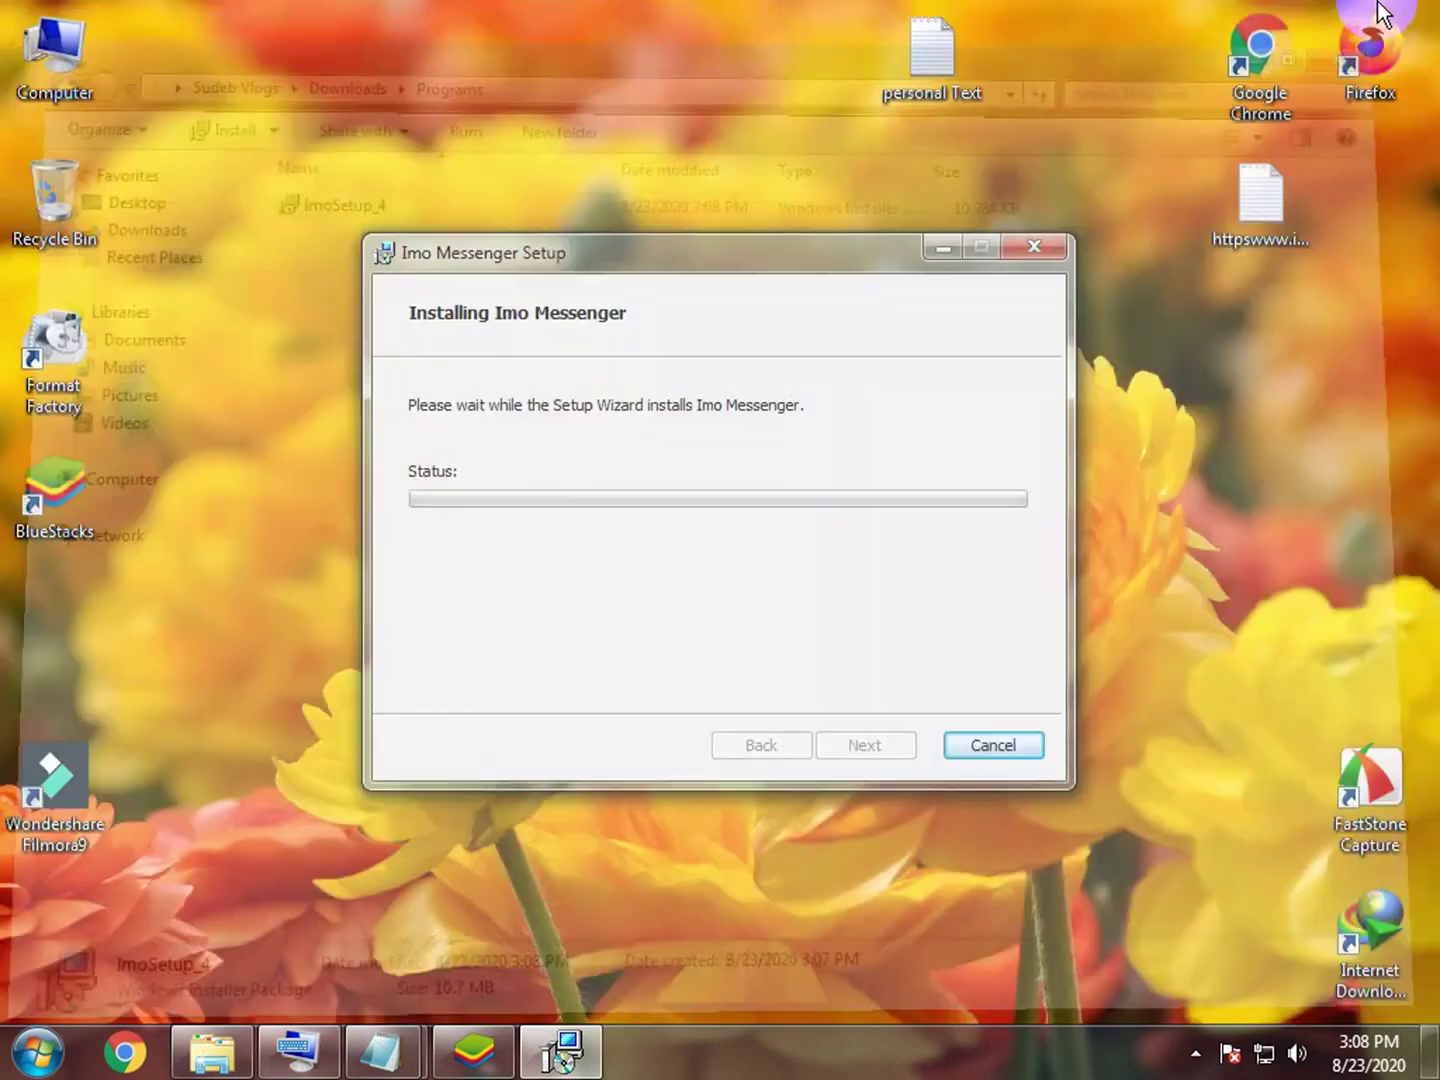
pyautogui.rightClick(579, 5)
pyautogui.click(702, 82)
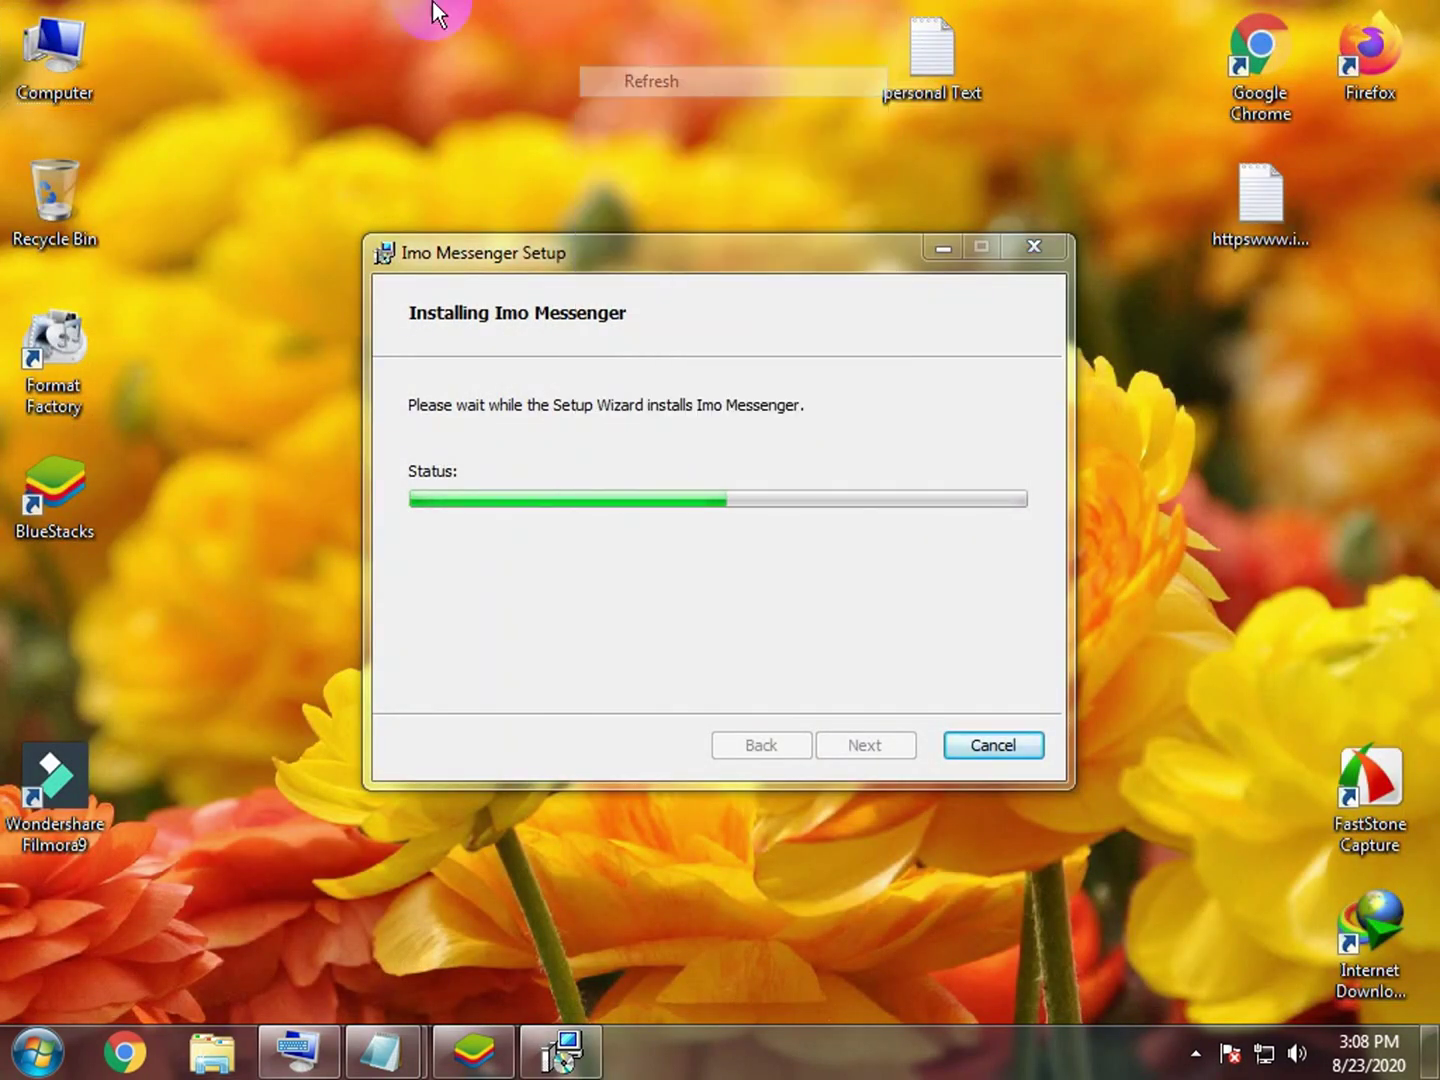
pyautogui.rightClick(310, 3)
pyautogui.click(455, 84)
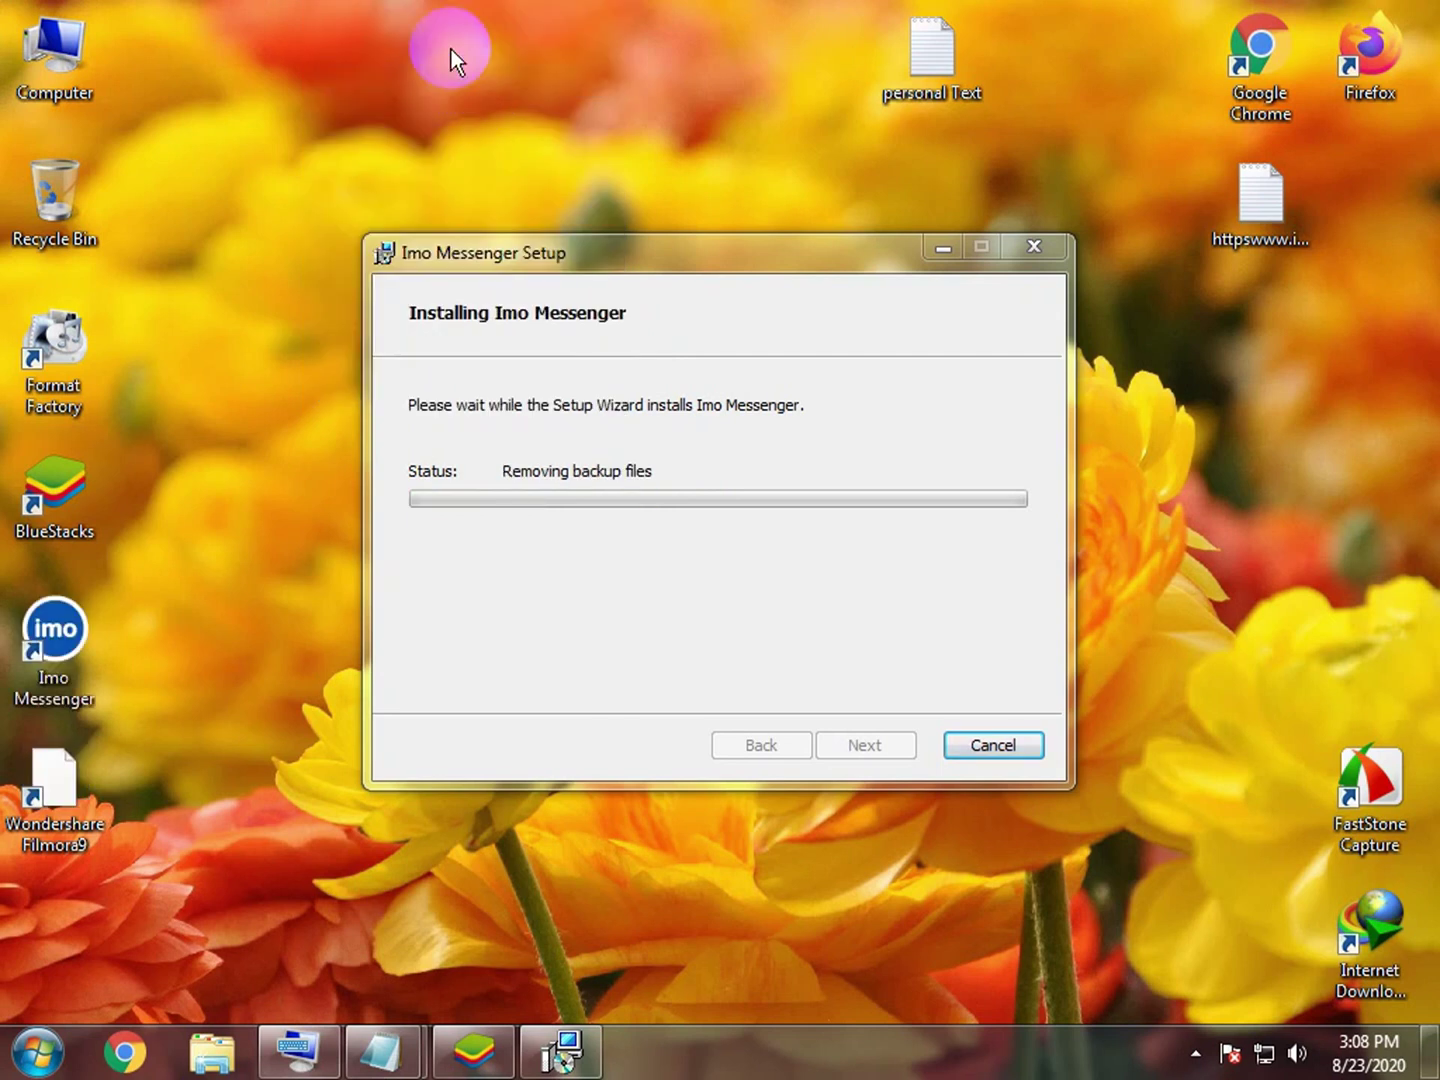
pyautogui.rightClick(423, 5)
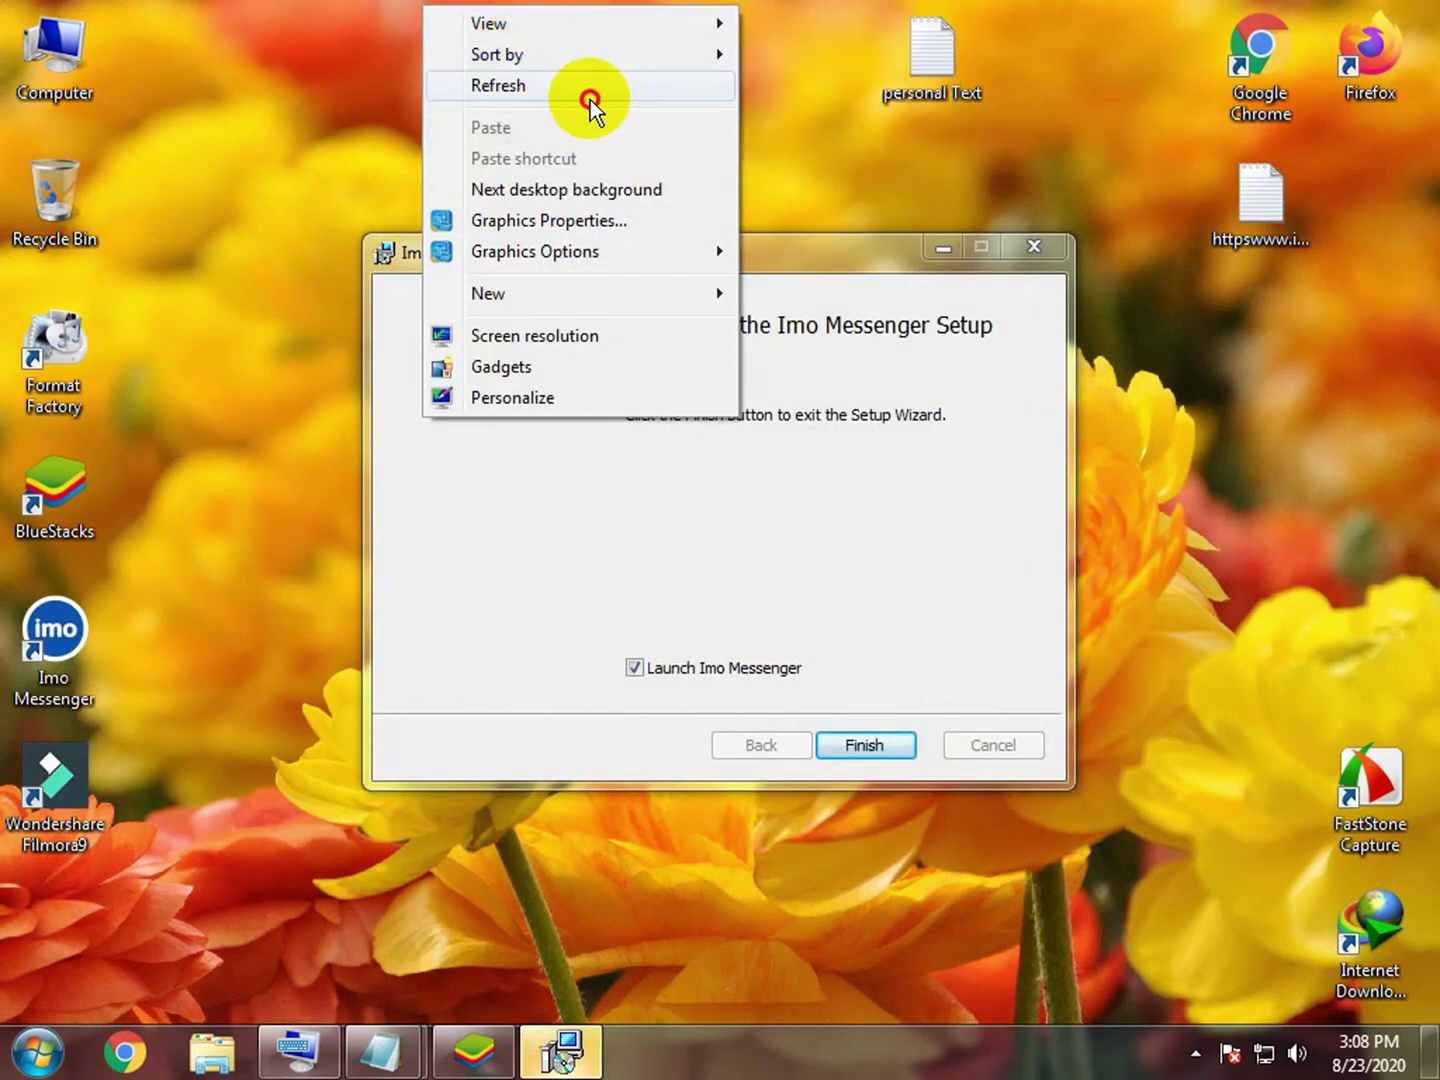
# Step: Finish the setup wizard with Launch Imo Messenger enabled, and move the Imo Messenger window clear of the desktop icons
pyautogui.click(588, 88)
pyautogui.click(880, 750)
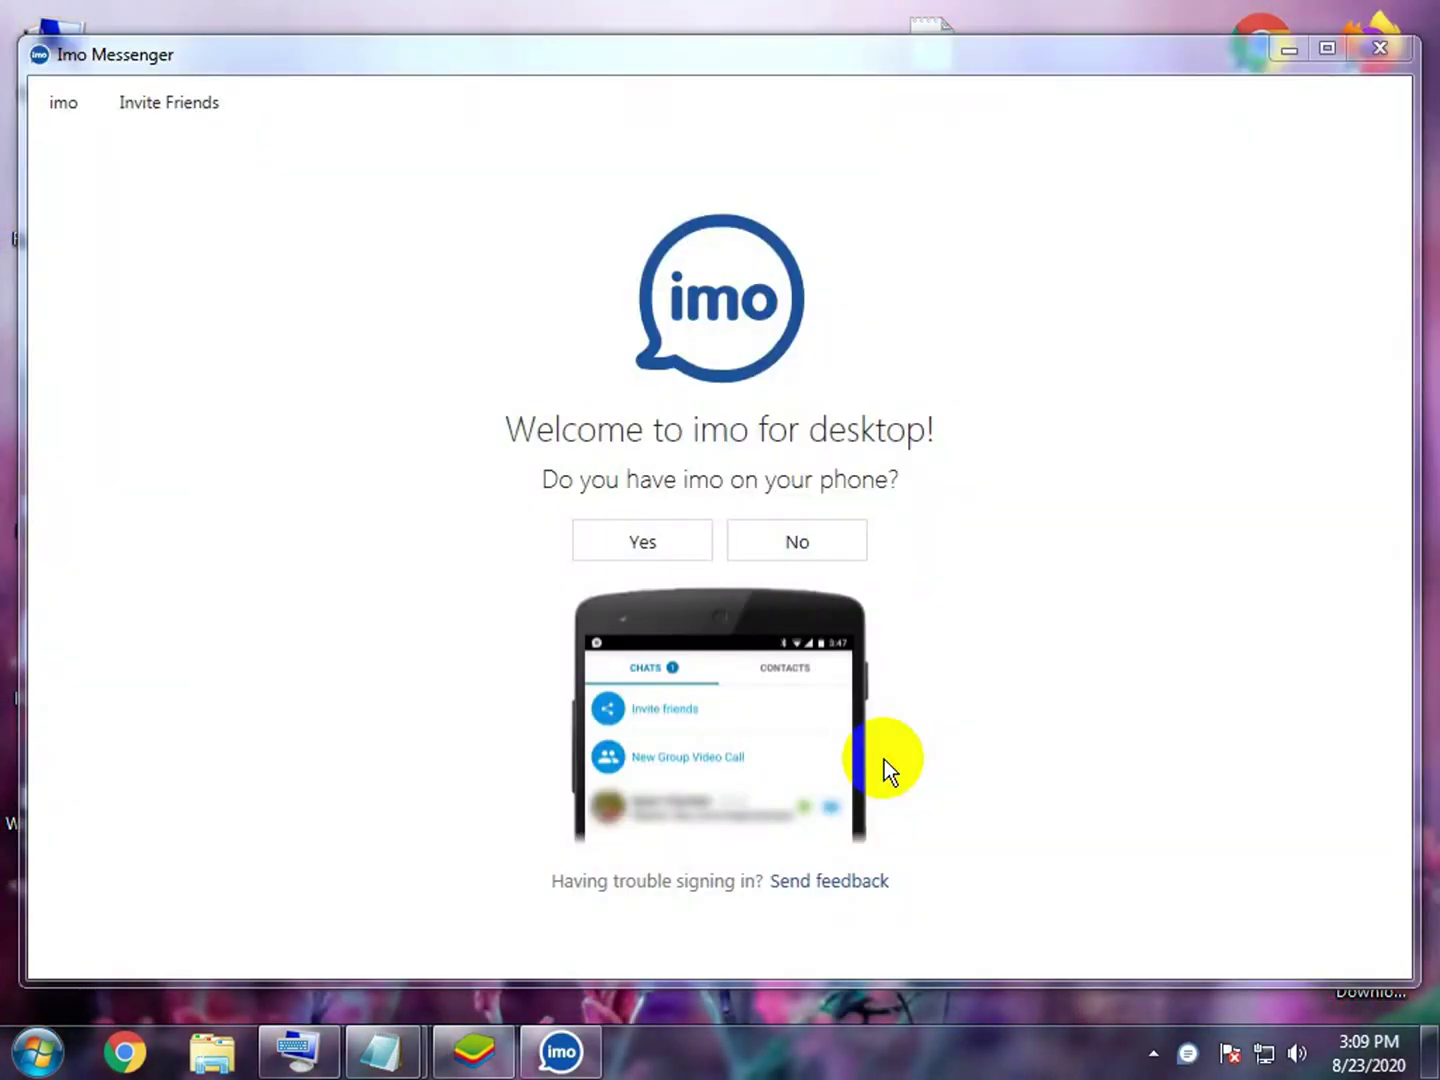
pyautogui.moveTo(550, 48); pyautogui.dragTo(809, 240)
pyautogui.rightClick(392, 42)
pyautogui.click(519, 127)
pyautogui.moveTo(677, 254); pyautogui.dragTo(652, 122)
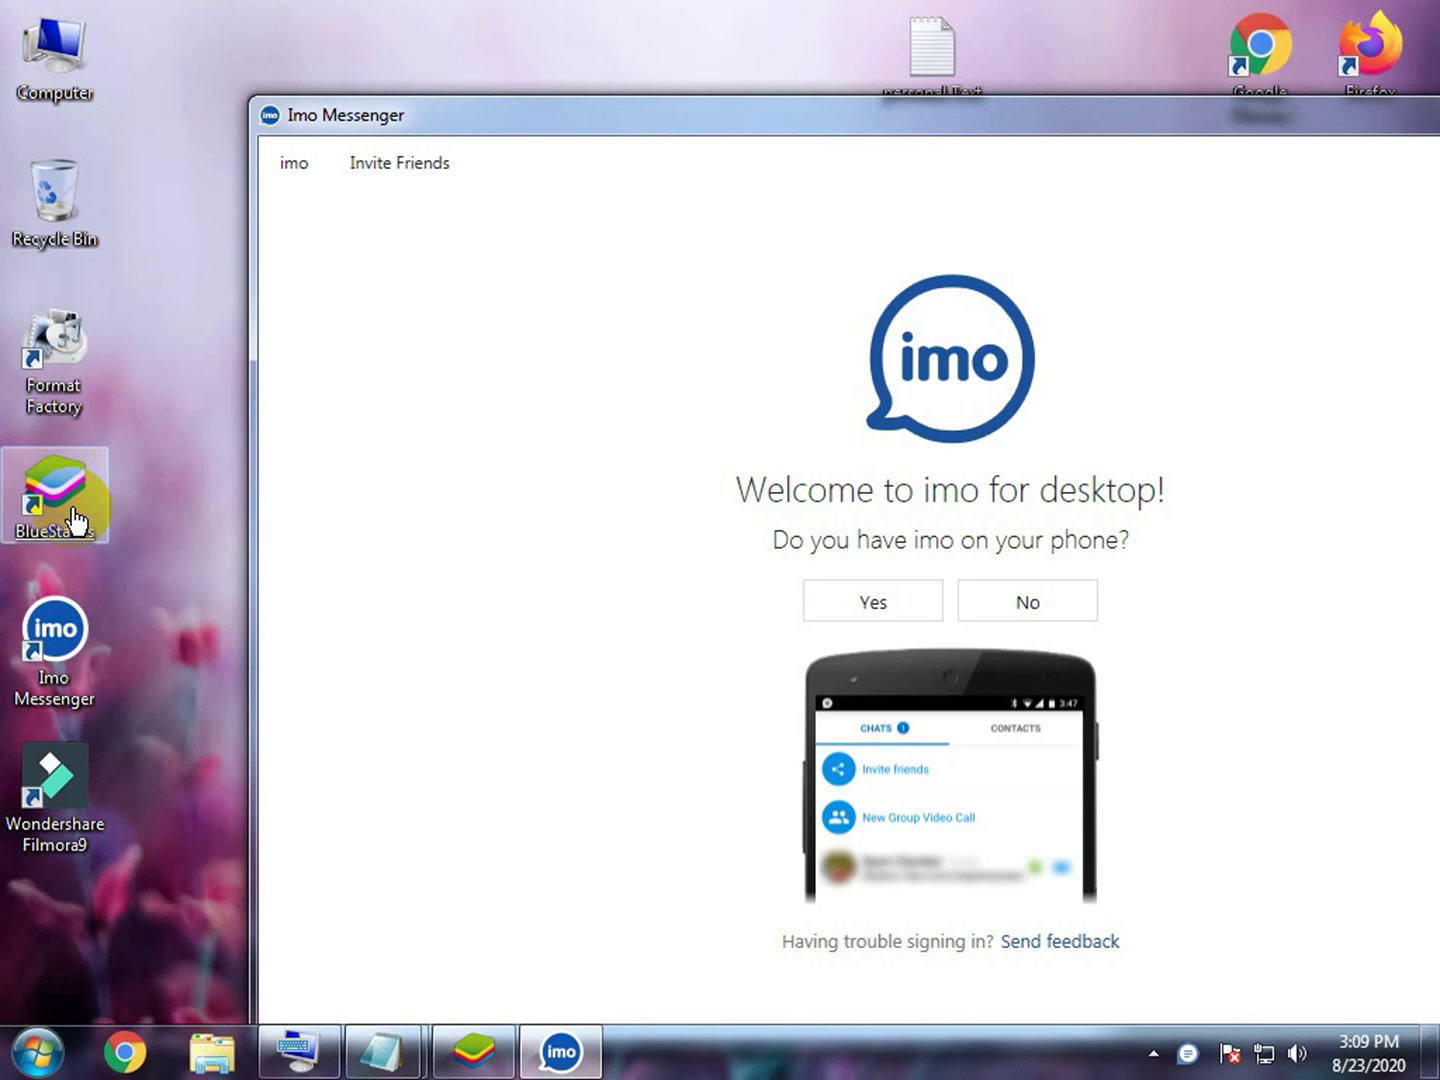
# Step: Answer Yes to having imo on the phone on the Imo Messenger welcome screen
pyautogui.click(141, 454)
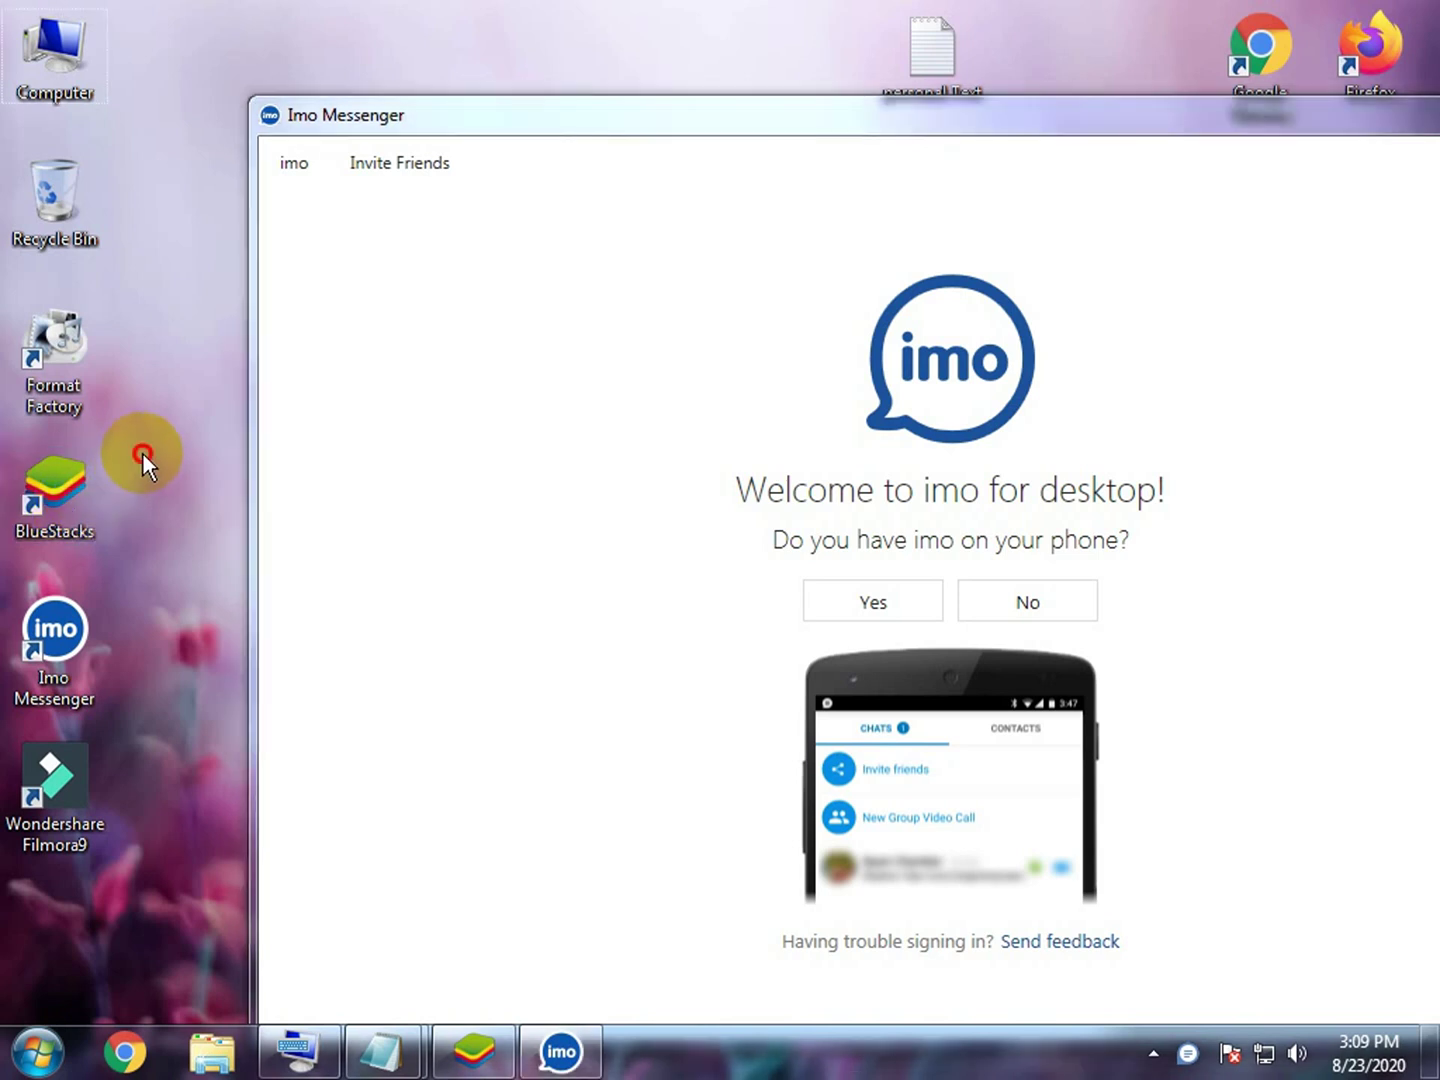
pyautogui.rightClick(37, 494)
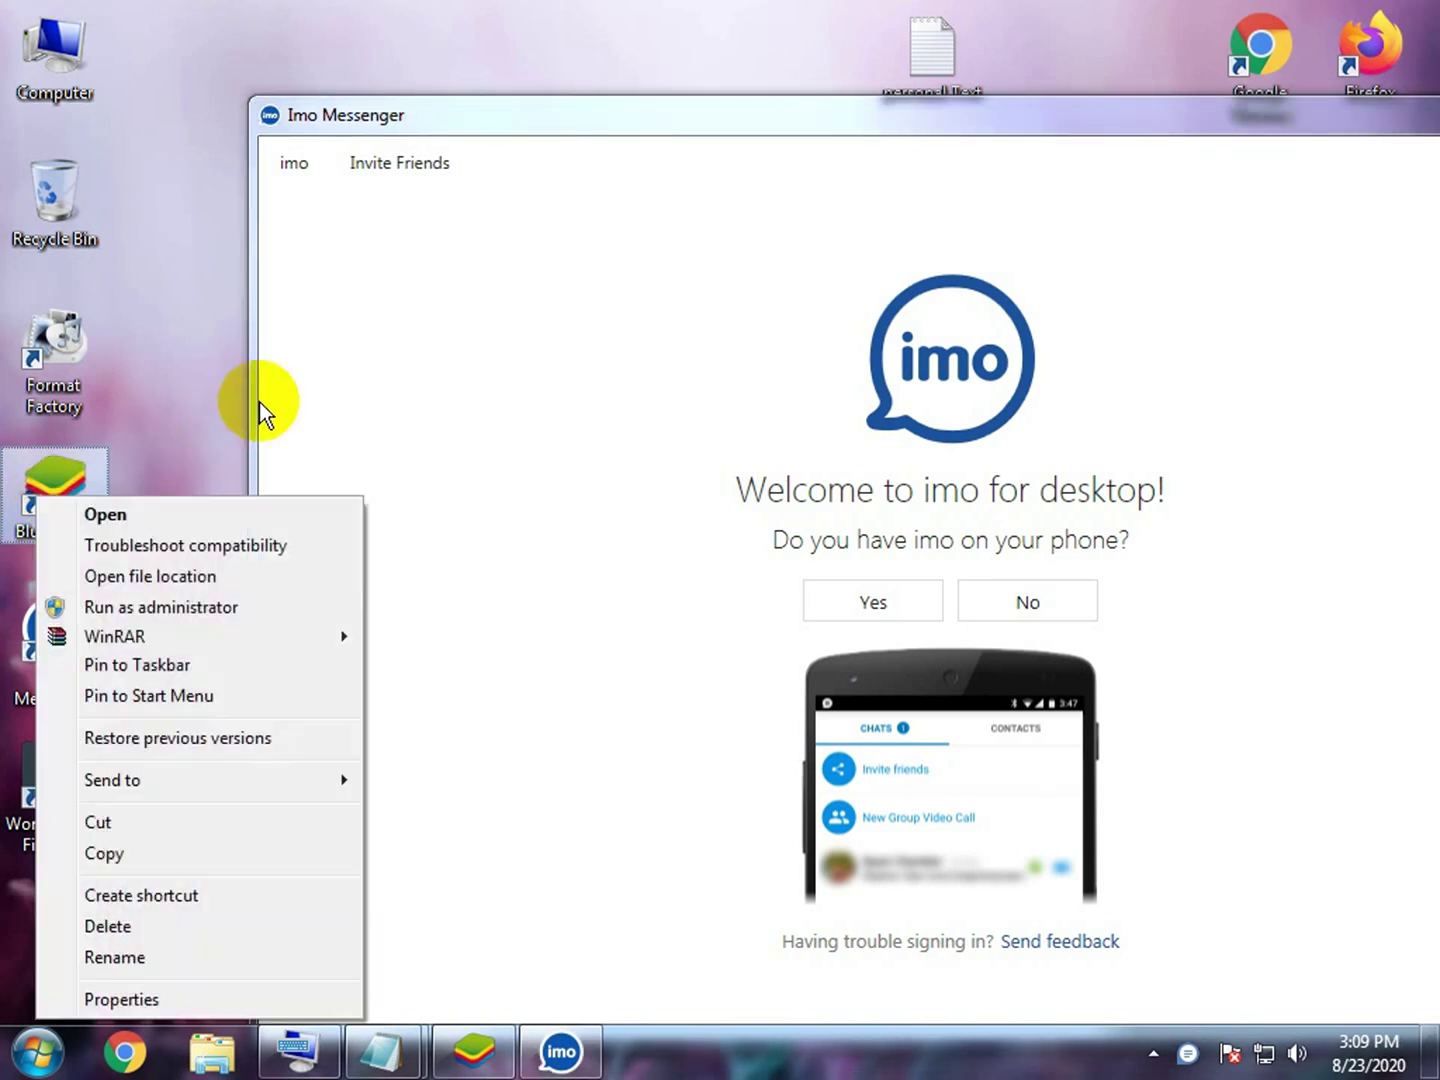
pyautogui.click(193, 411)
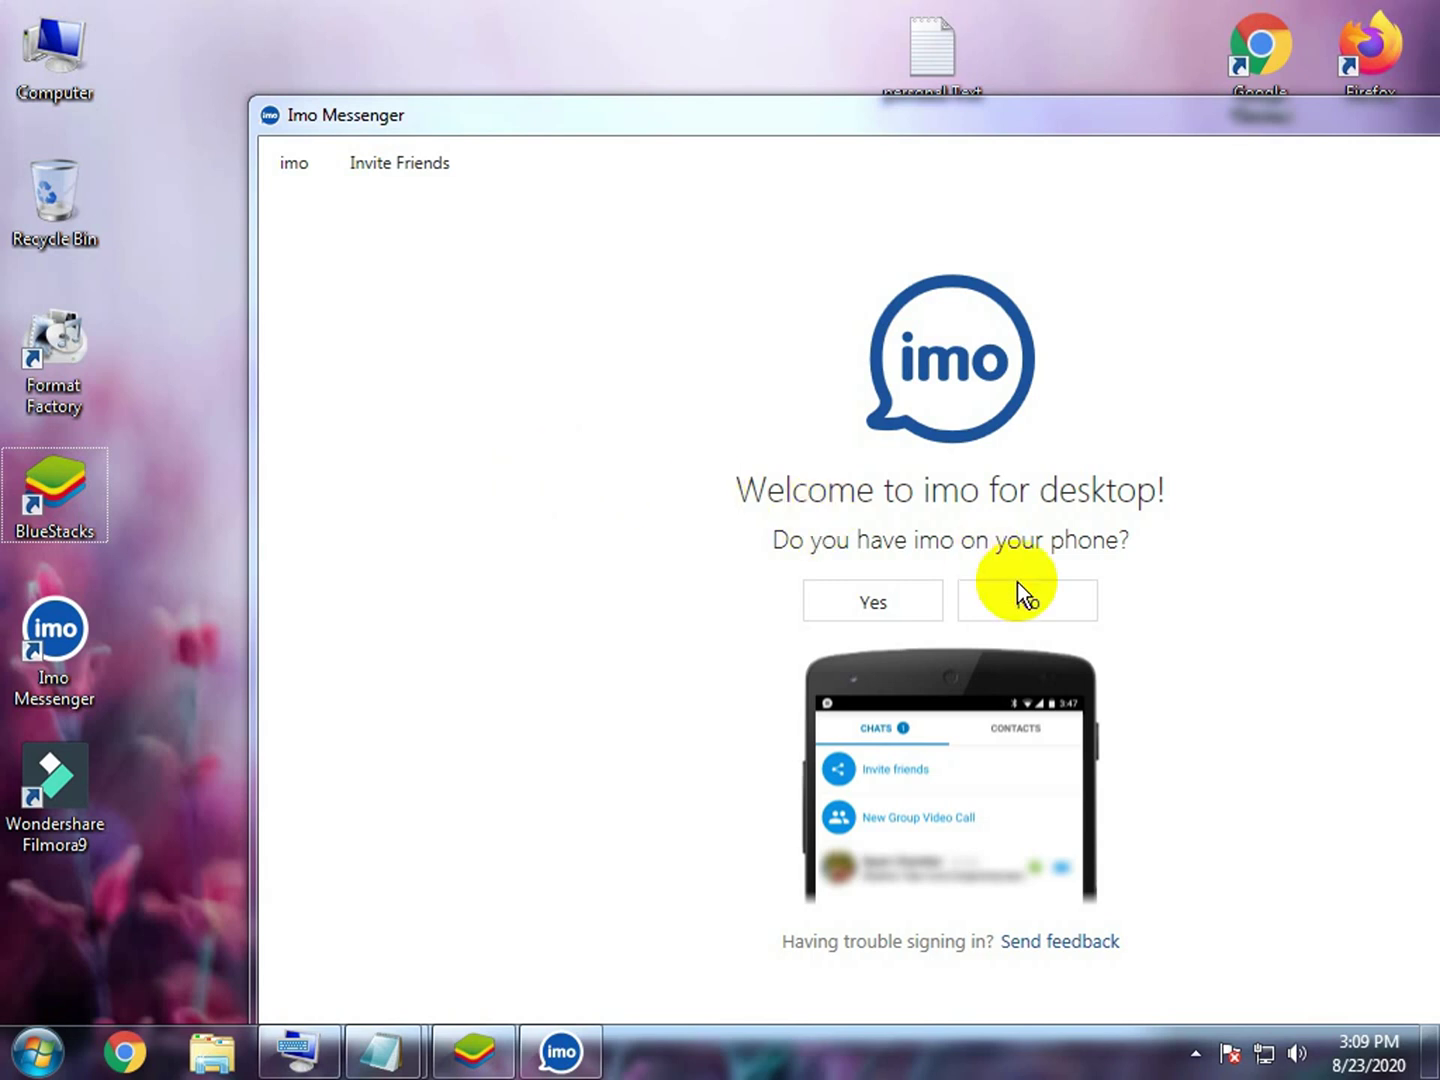
pyautogui.click(915, 607)
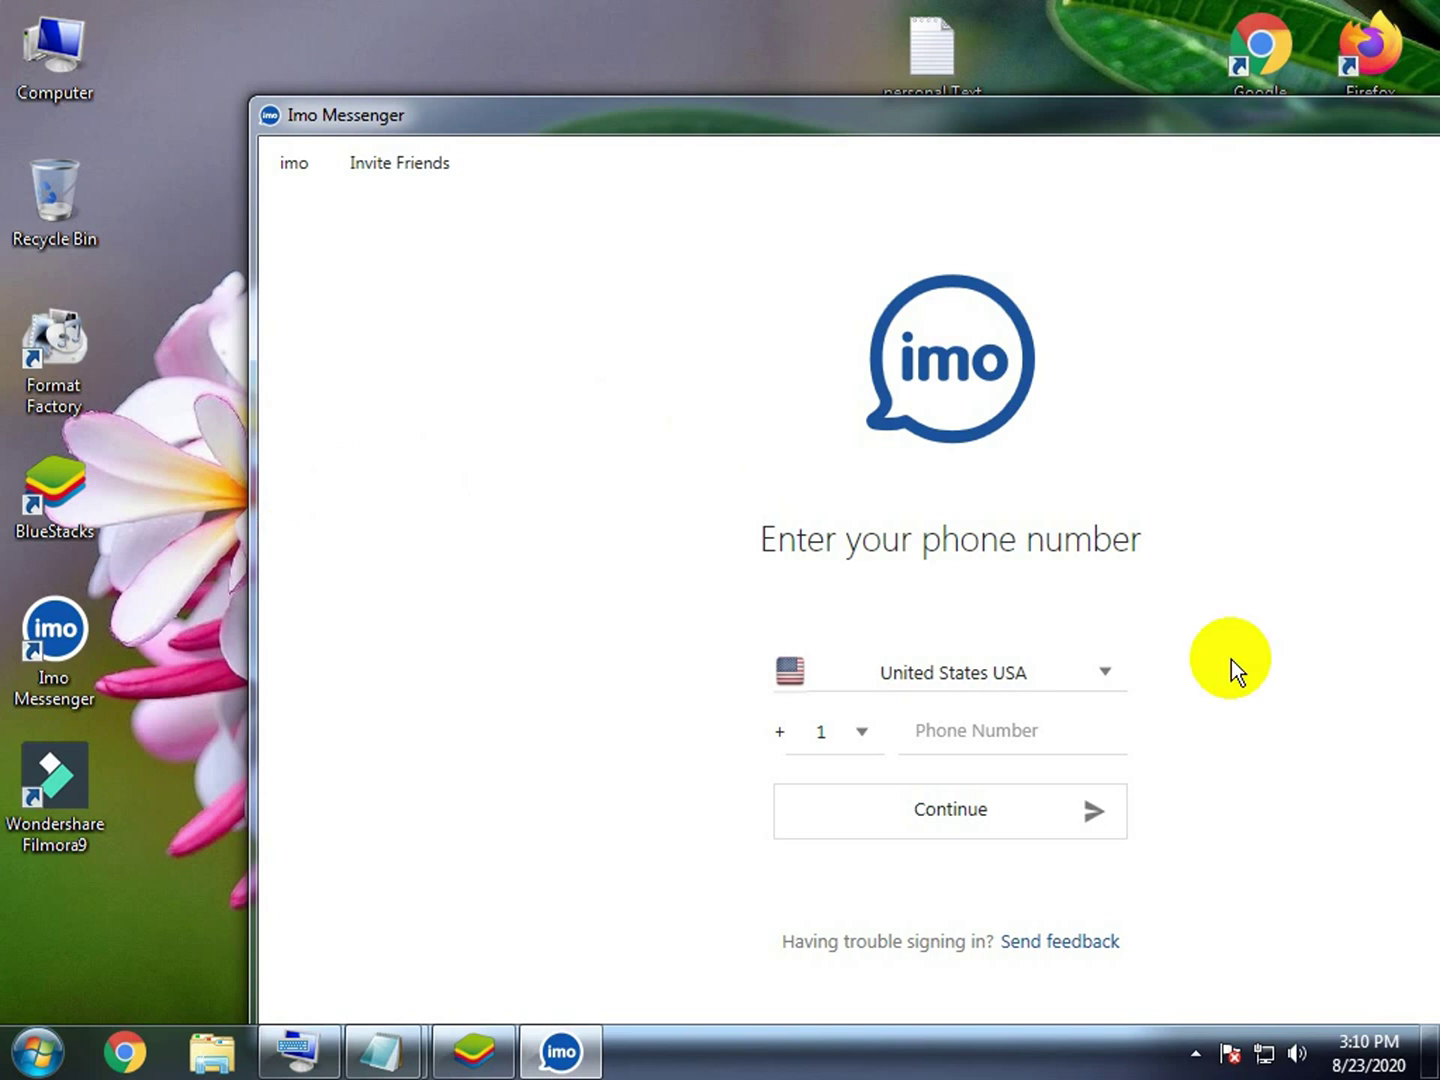
pyautogui.click(1107, 677)
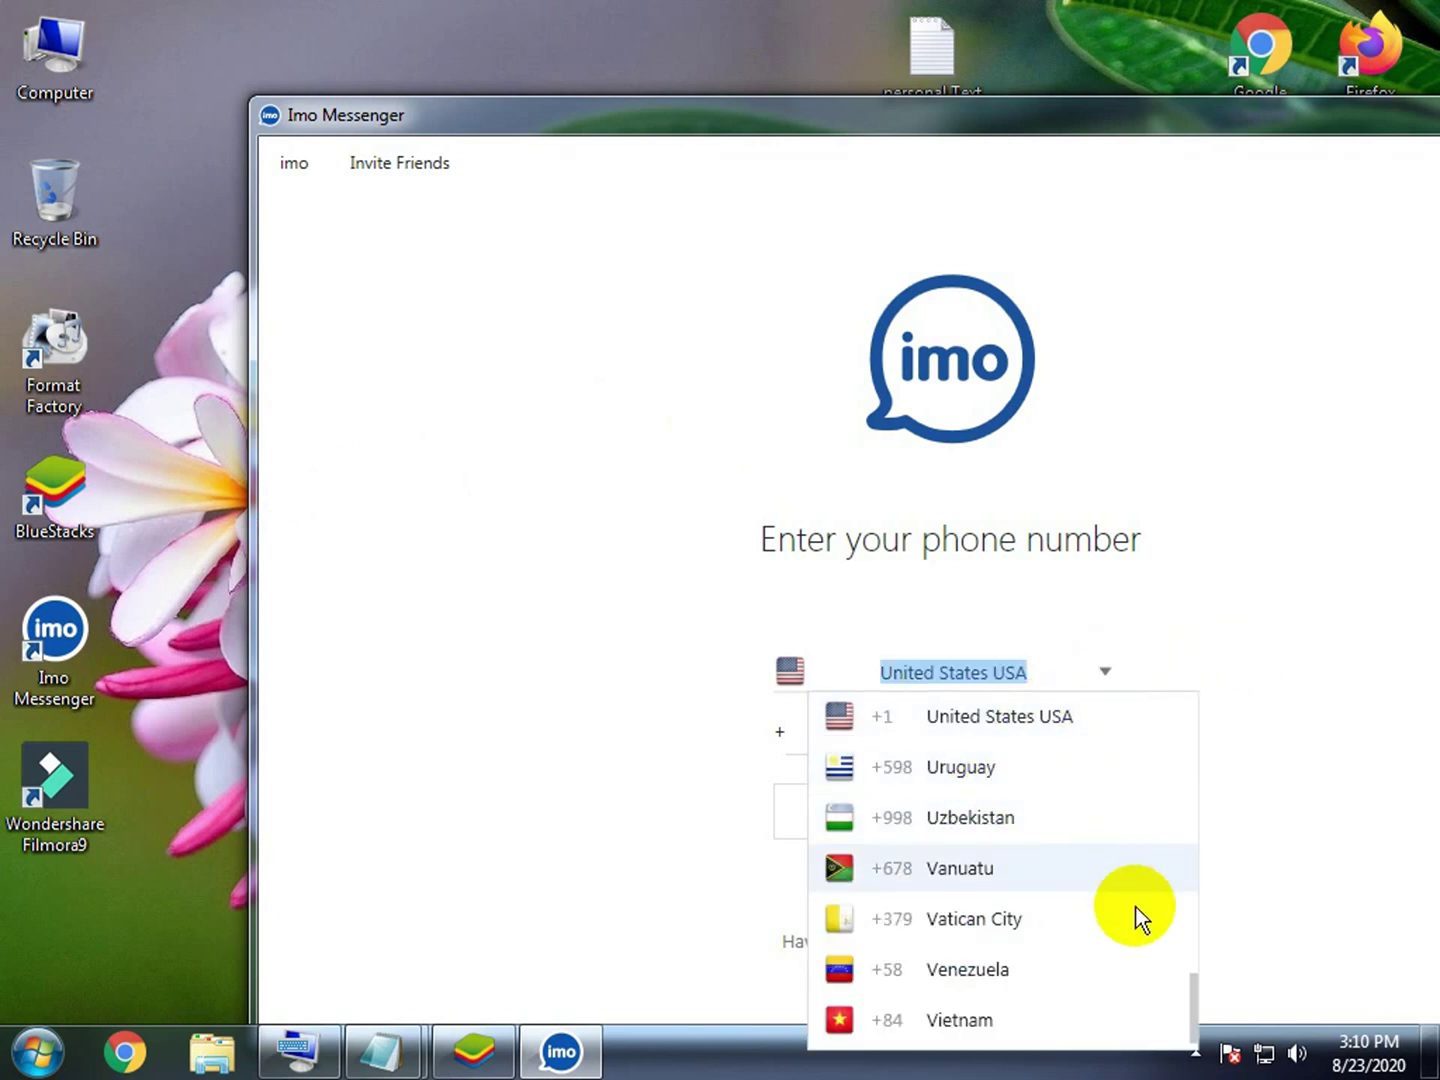
pyautogui.moveTo(1193, 1000); pyautogui.dragTo(1182, 695)
pyautogui.scroll(-3, 988, 770)
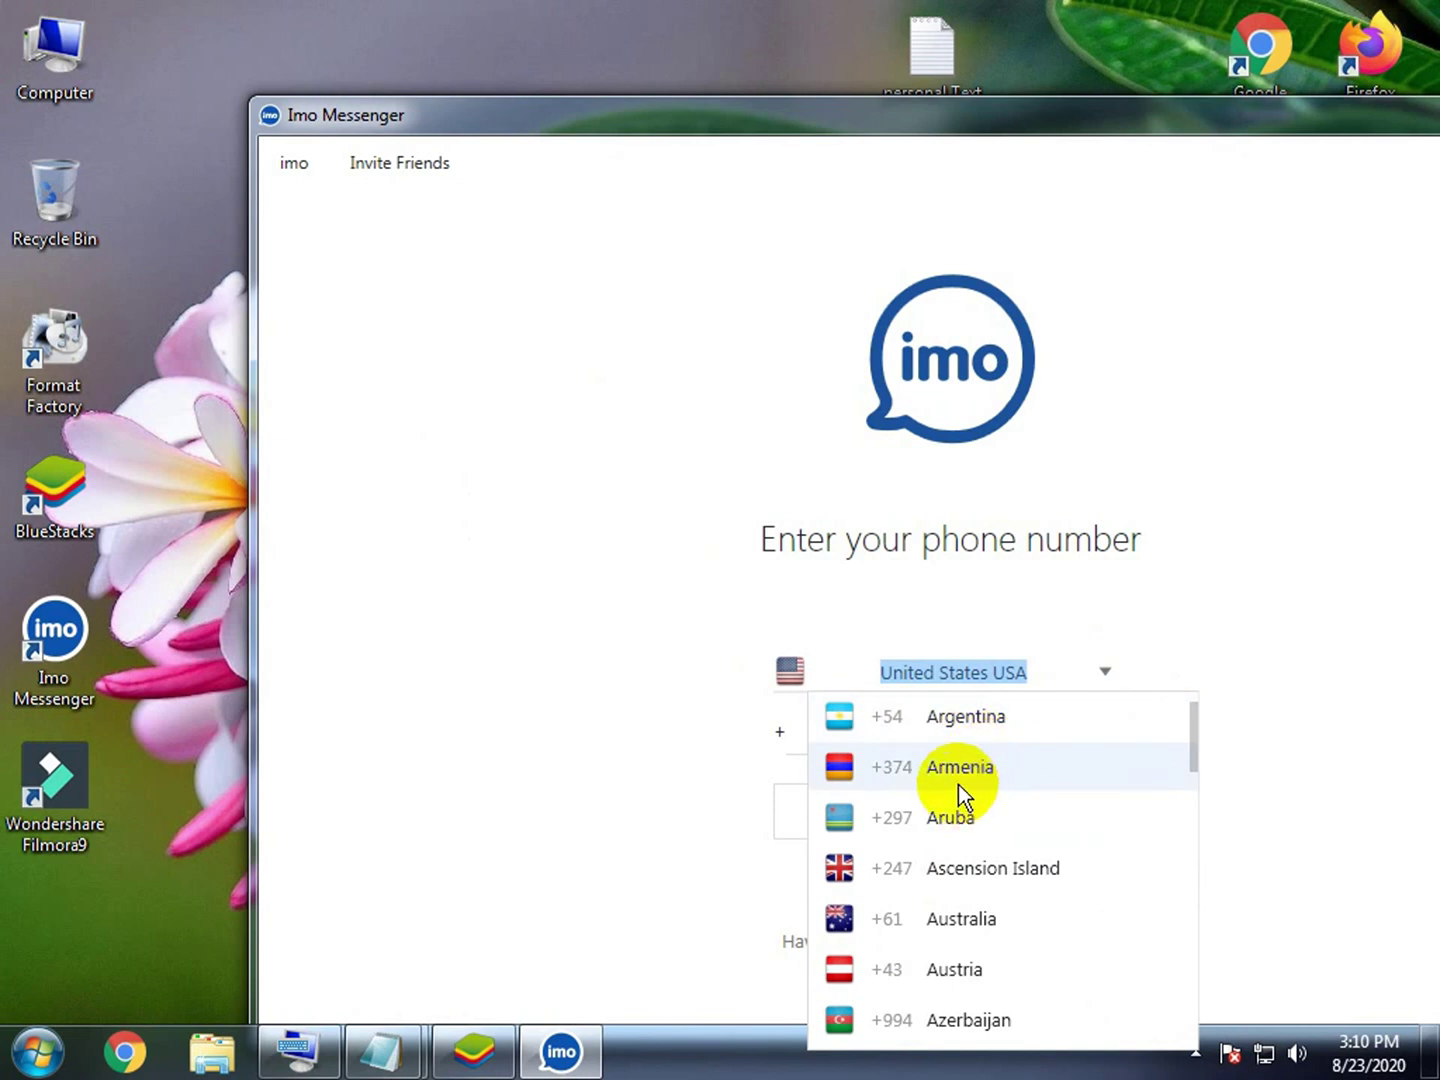
# Step: Bring up BlueStacks to view the imo app's chats, then minimize it and refresh the desktop
pyautogui.rightClick(20, 471)
pyautogui.click(121, 493)
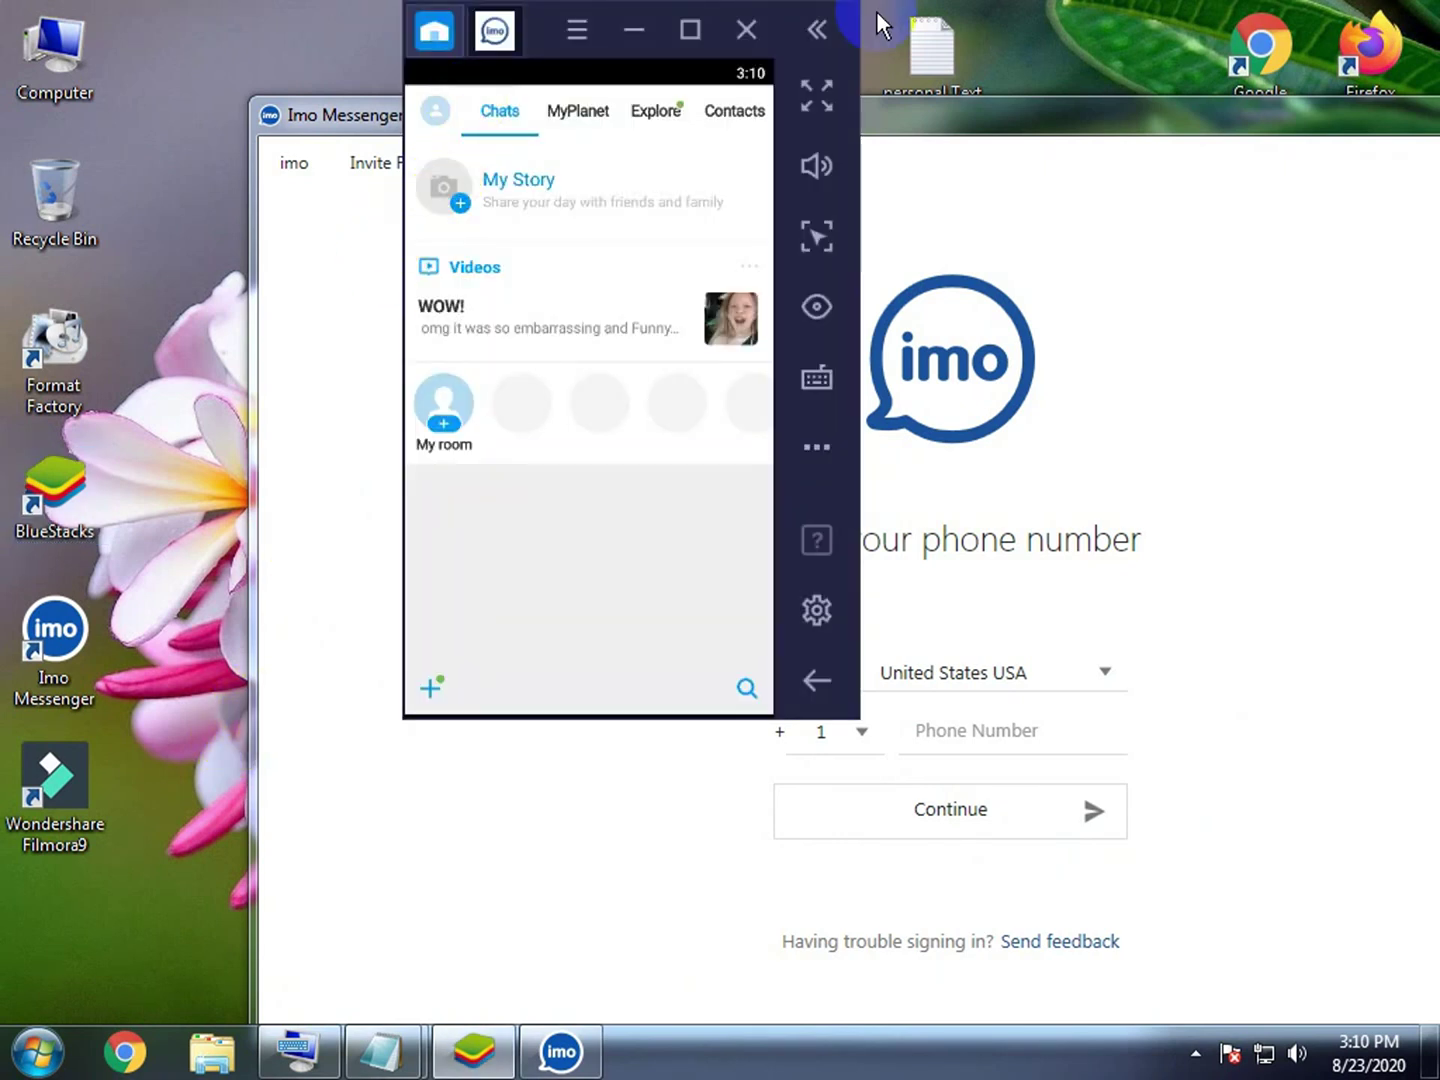
pyautogui.click(690, 31)
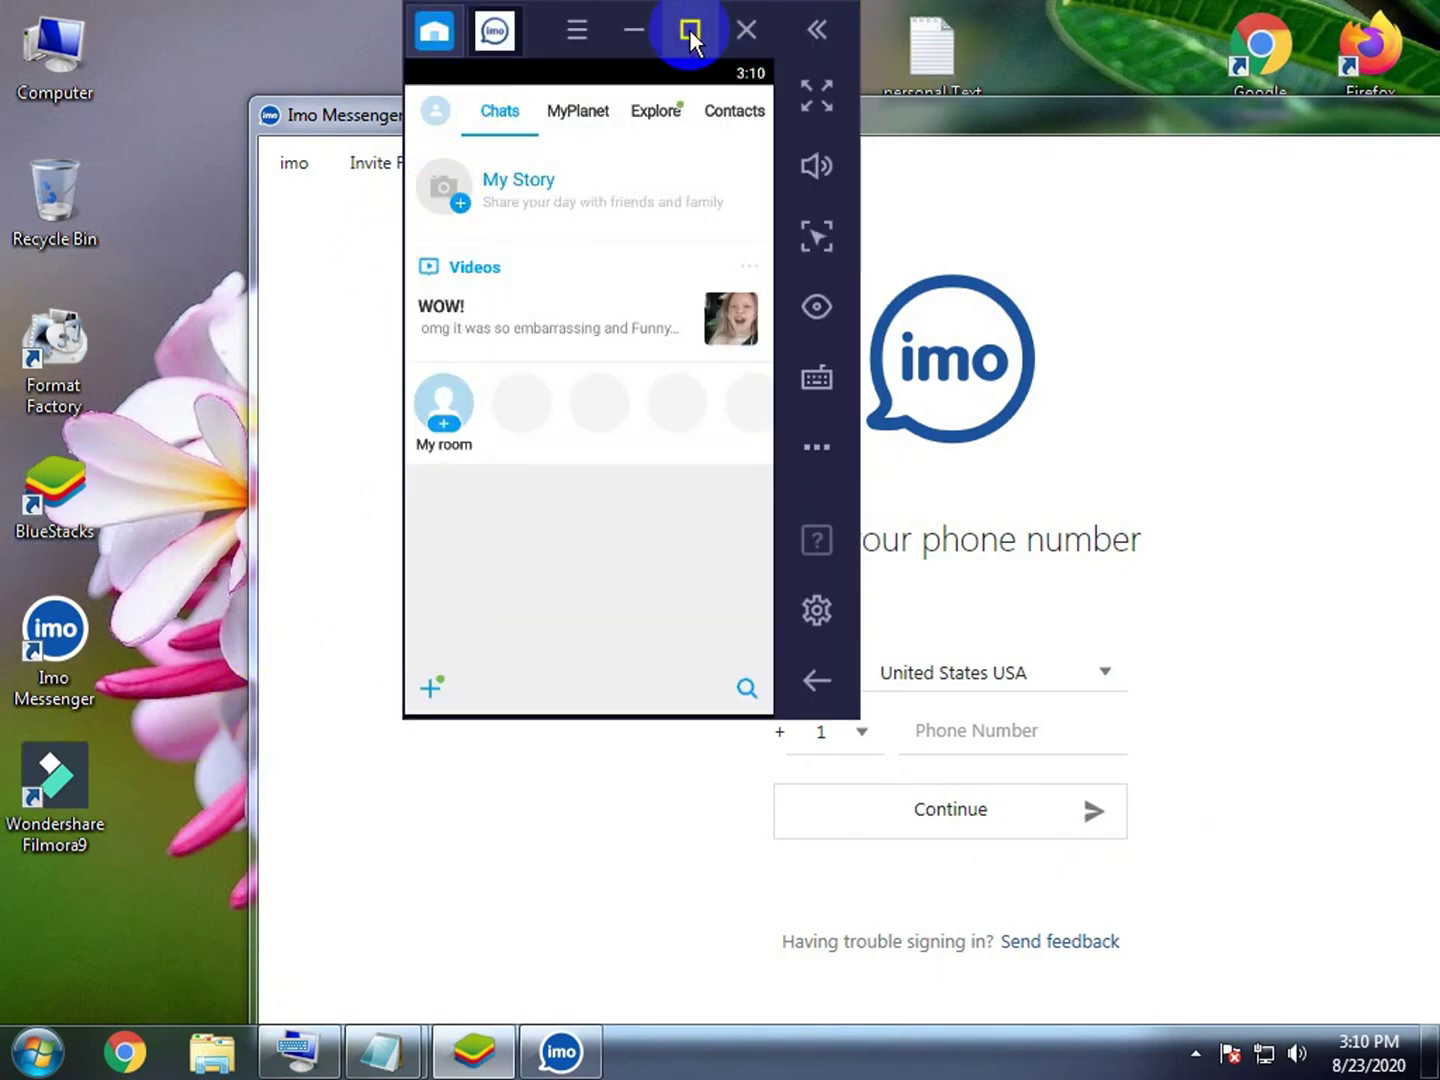
pyautogui.click(635, 32)
pyautogui.rightClick(595, 39)
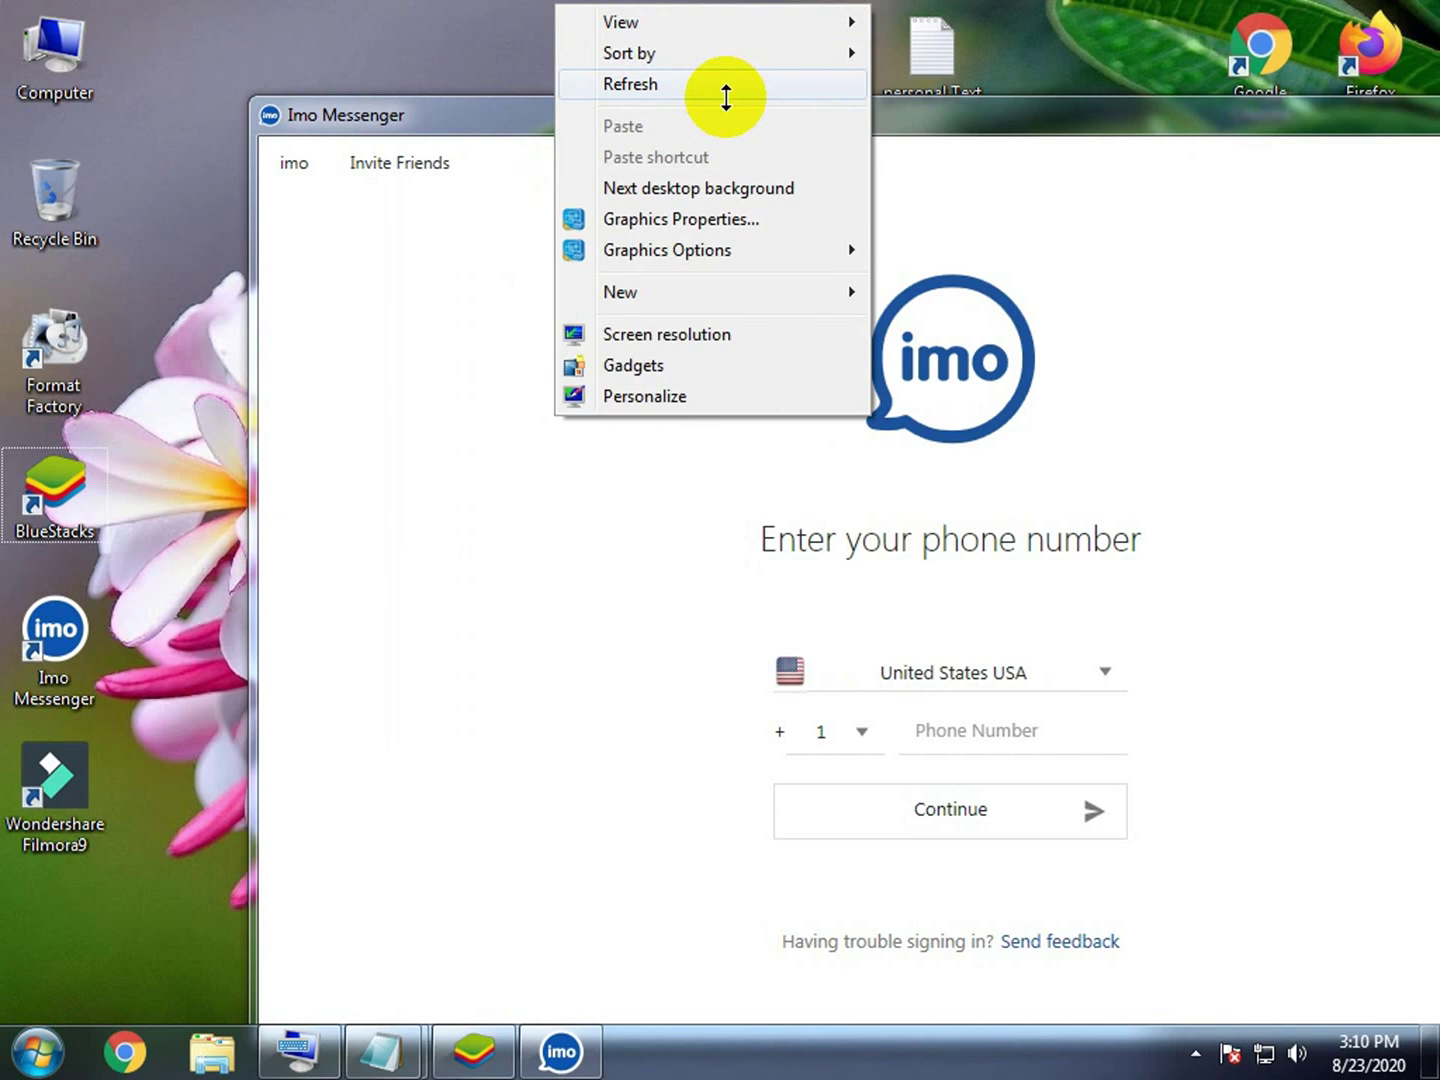
pyautogui.click(726, 86)
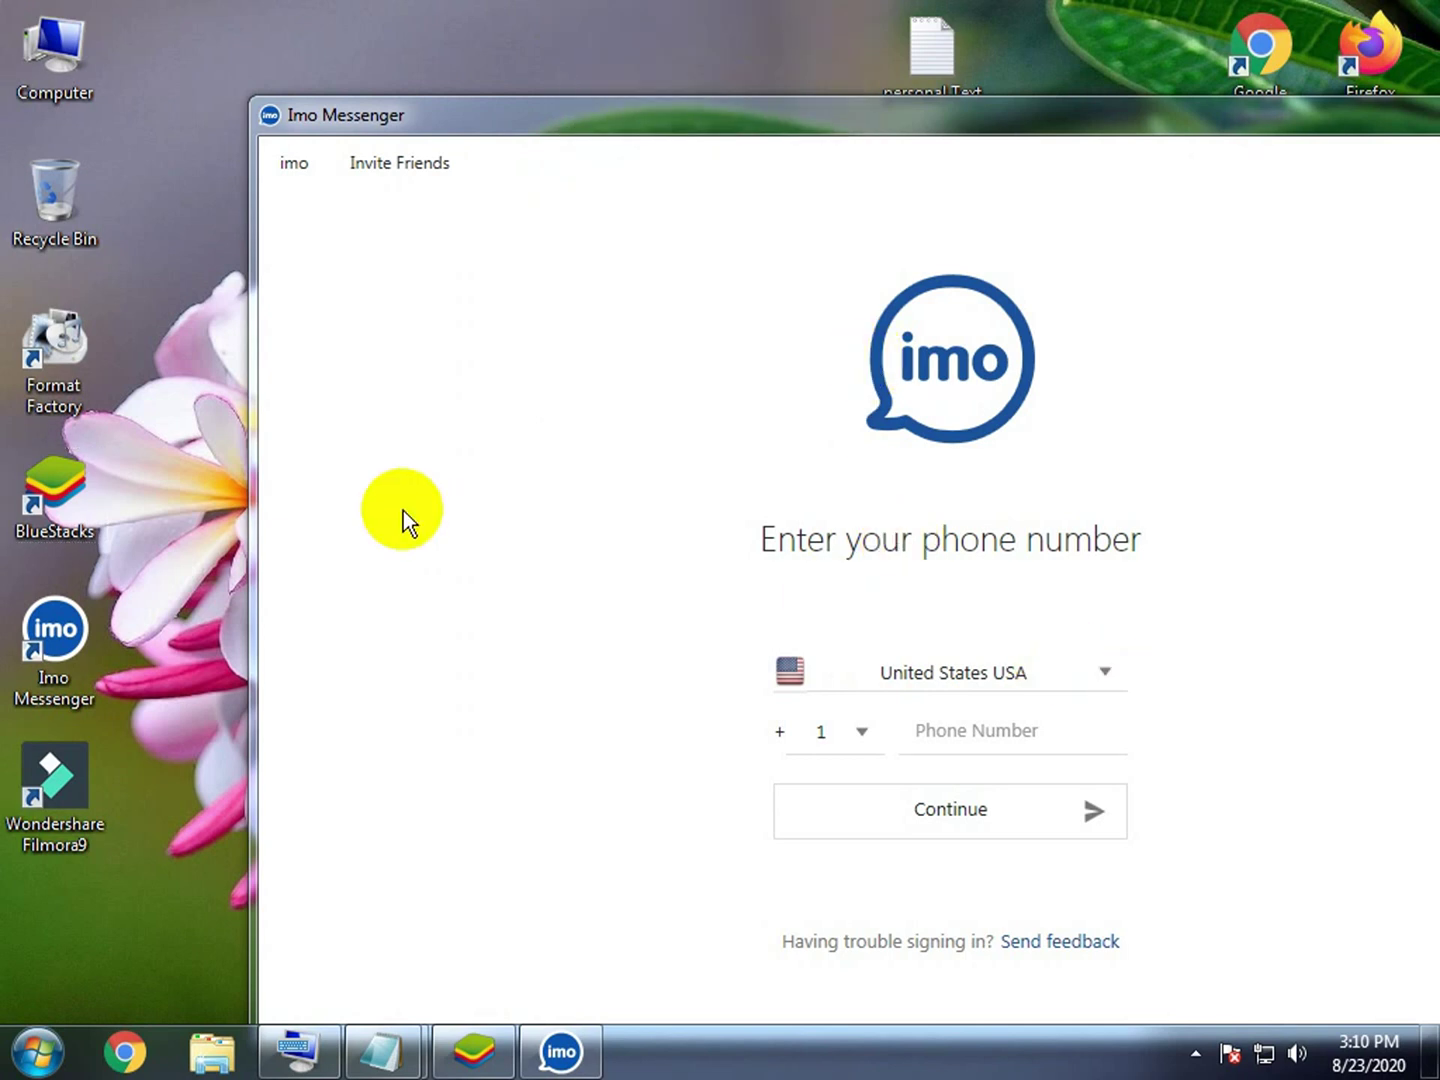
# Step: Select Bangladesh as the country for the phone number in Imo Messenger
pyautogui.click(1102, 673)
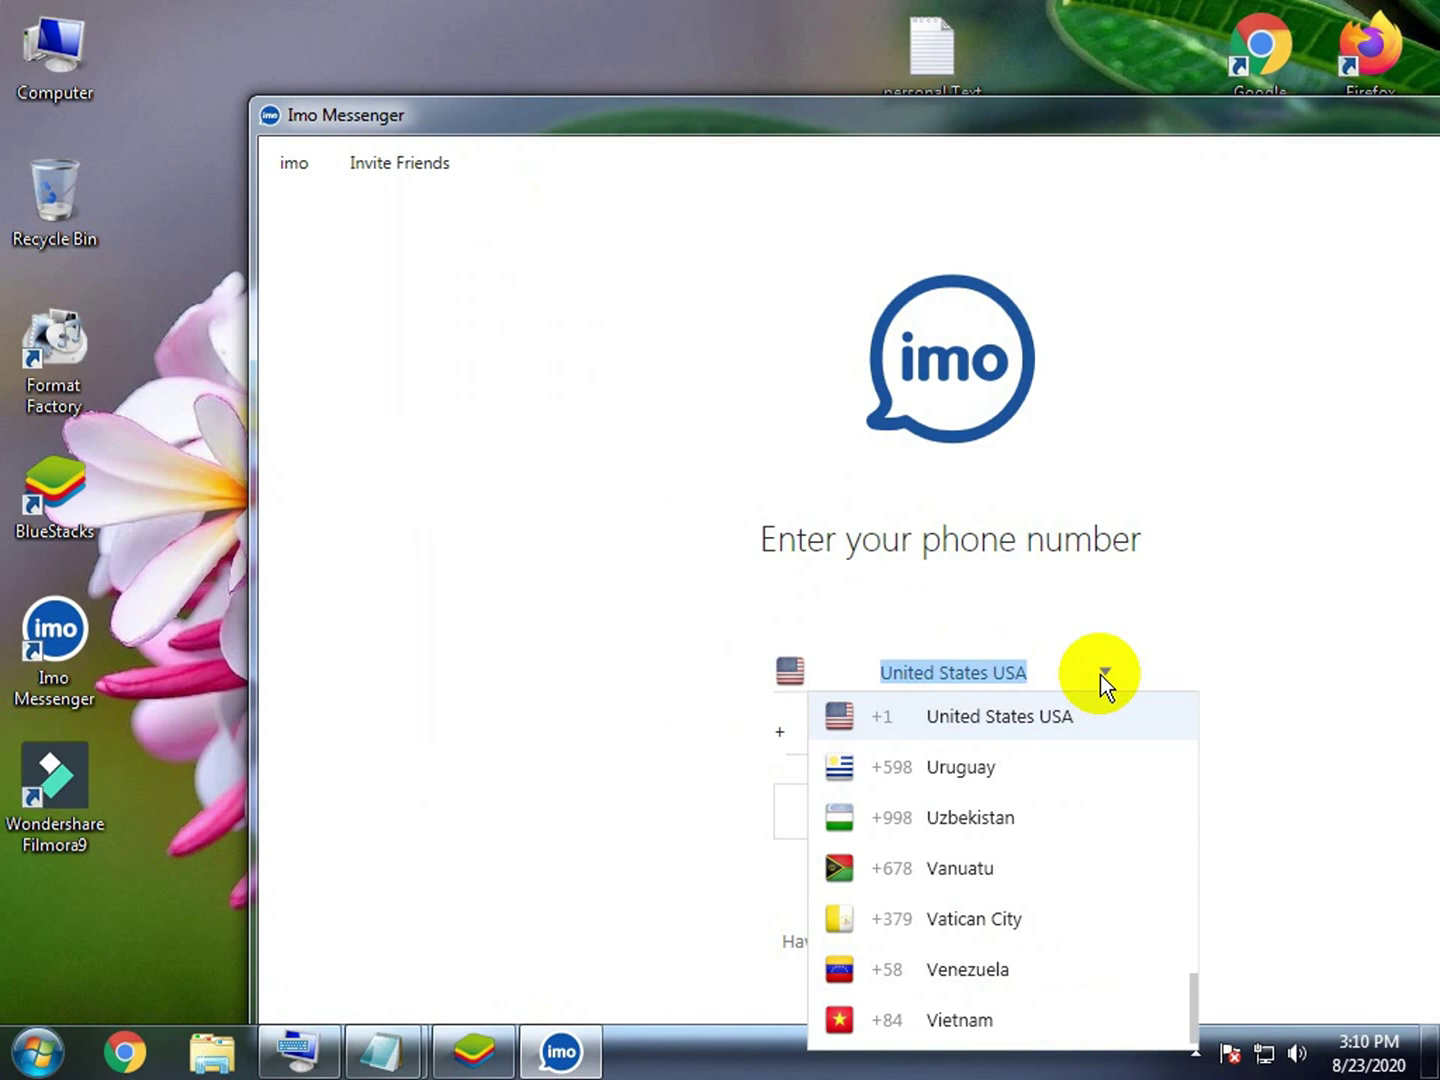
pyautogui.scroll(-2, 1016, 822)
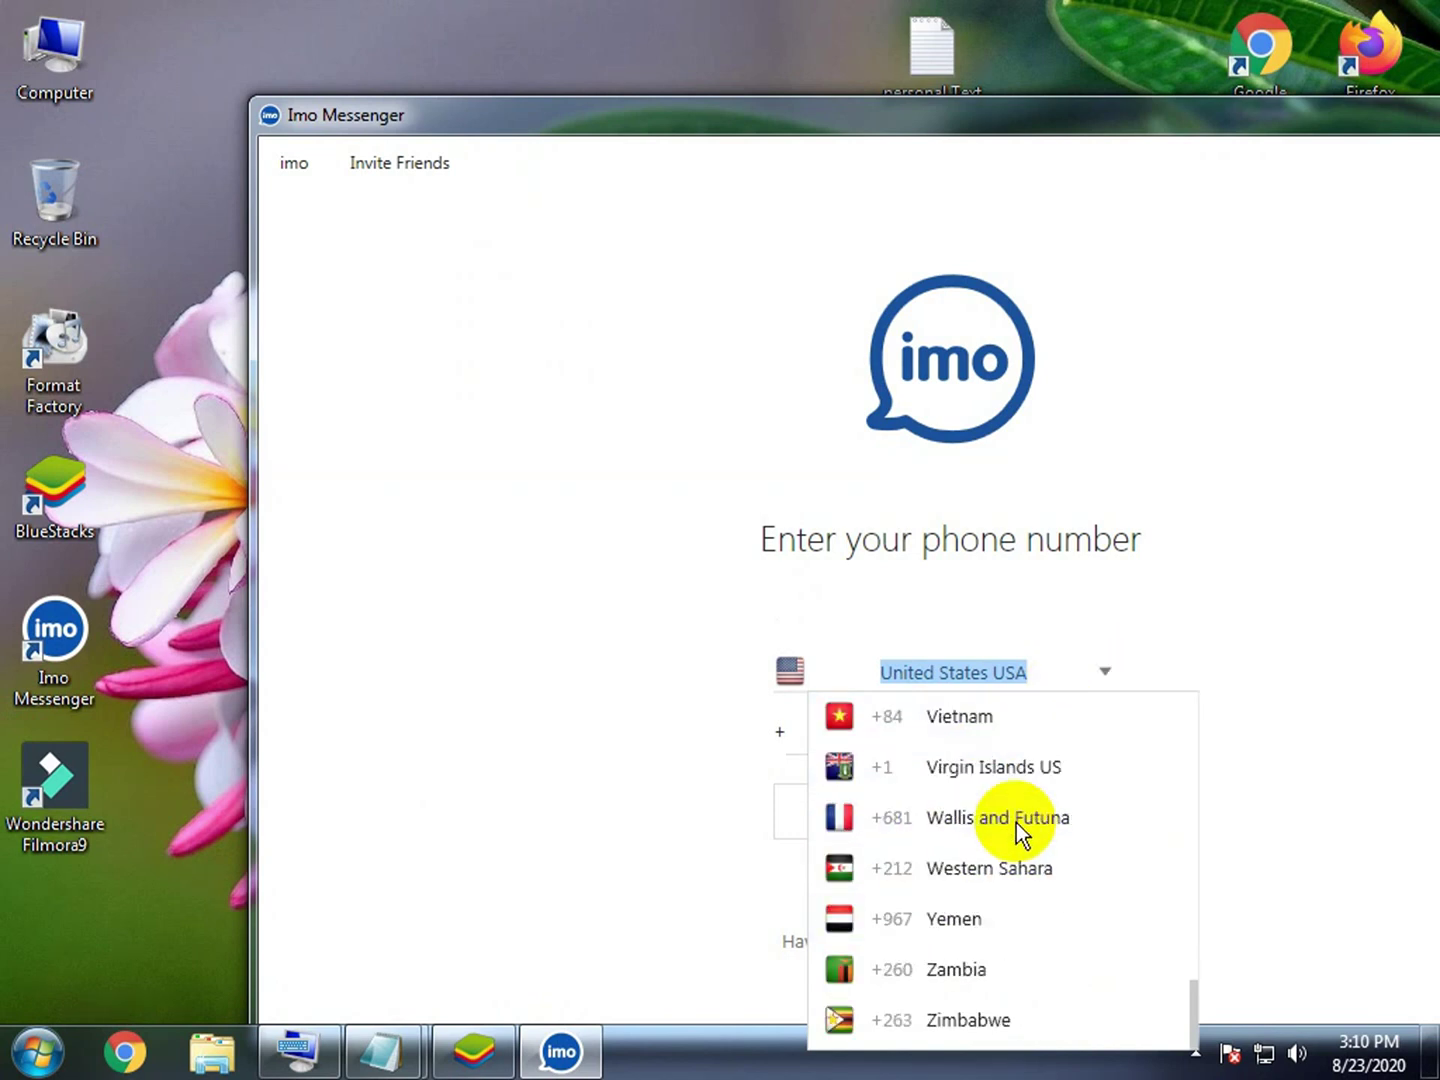
pyautogui.scroll(13, 1015, 822)
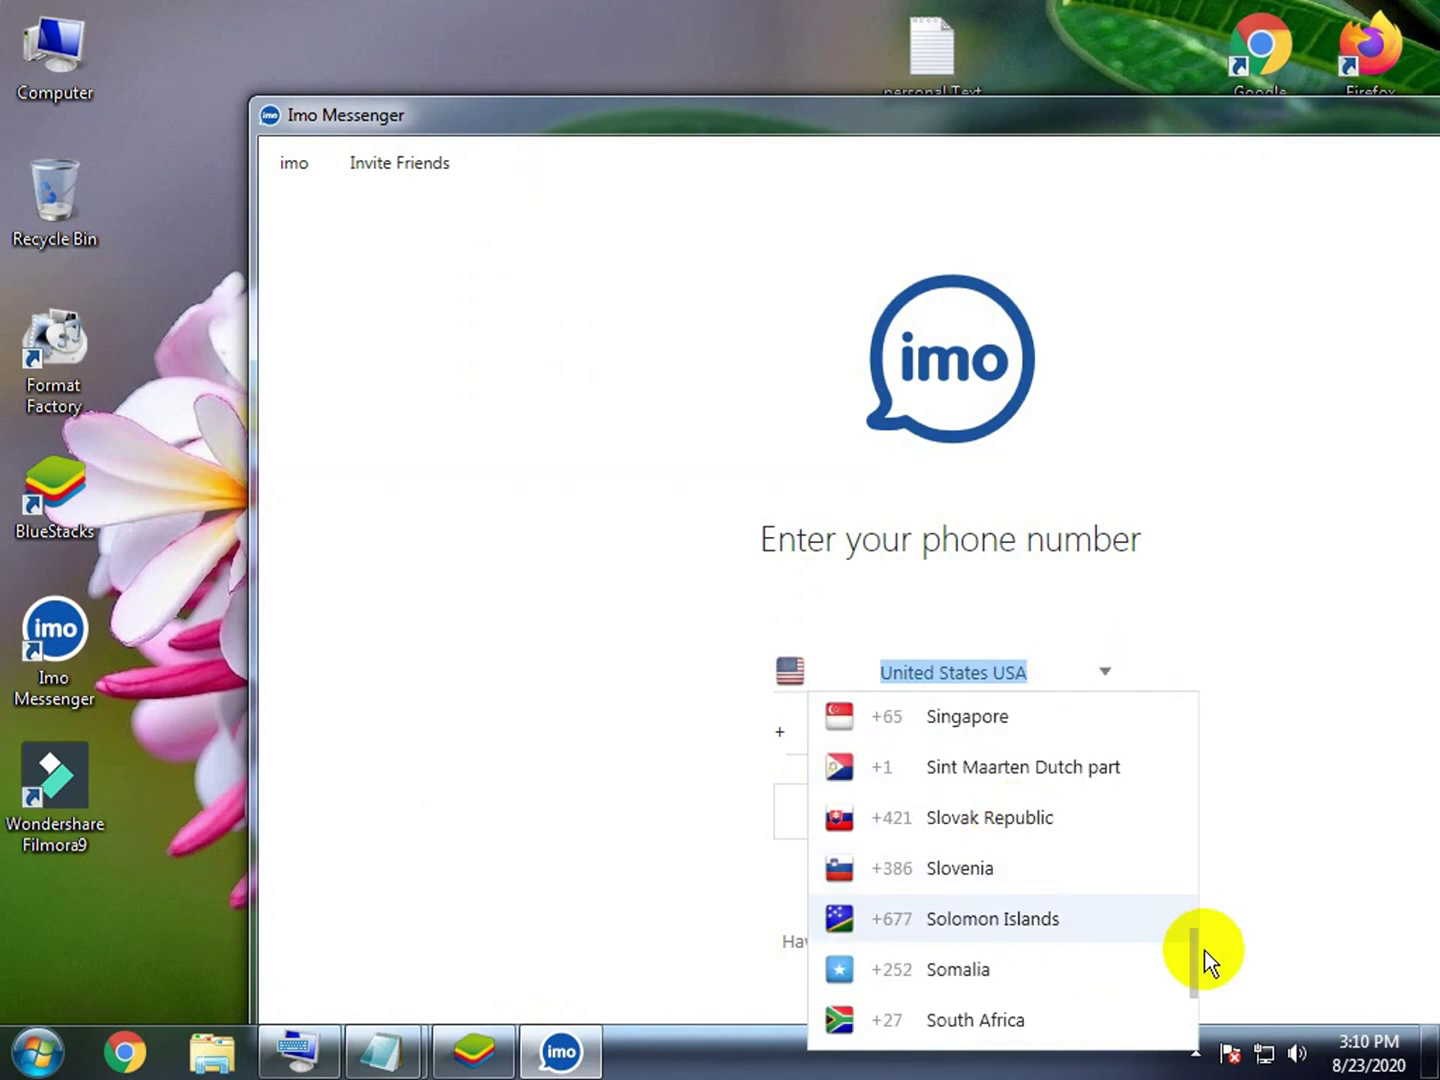
pyautogui.moveTo(1193, 949); pyautogui.dragTo(1110, 779)
pyautogui.scroll(10, 1098, 775)
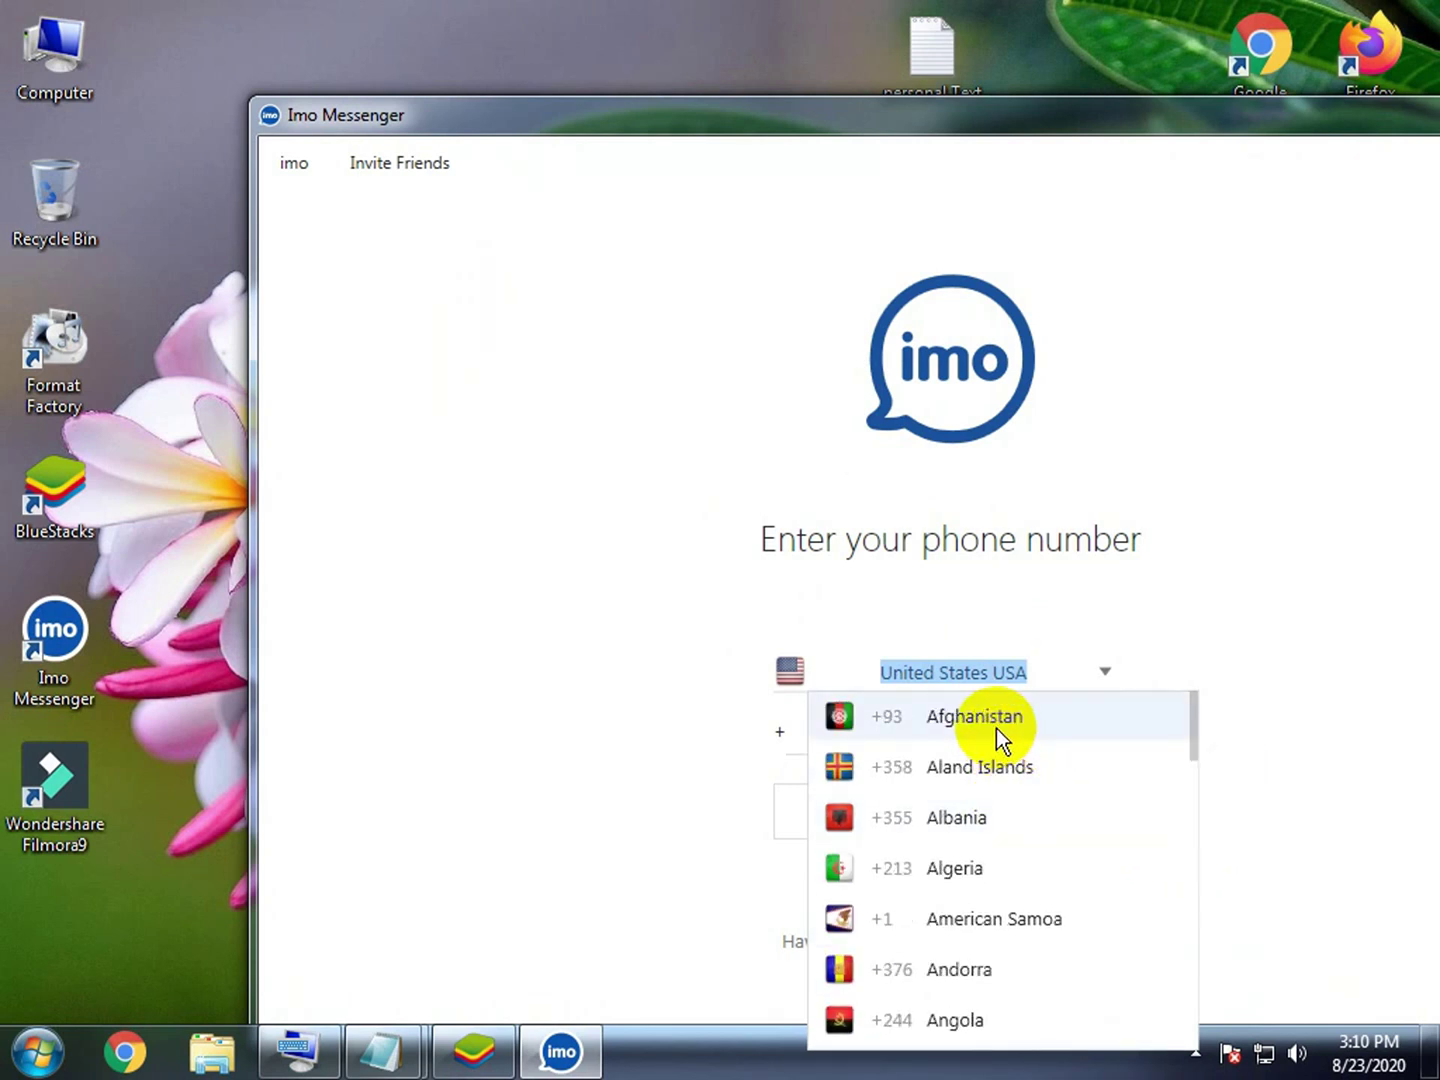
pyautogui.scroll(-1, 992, 850)
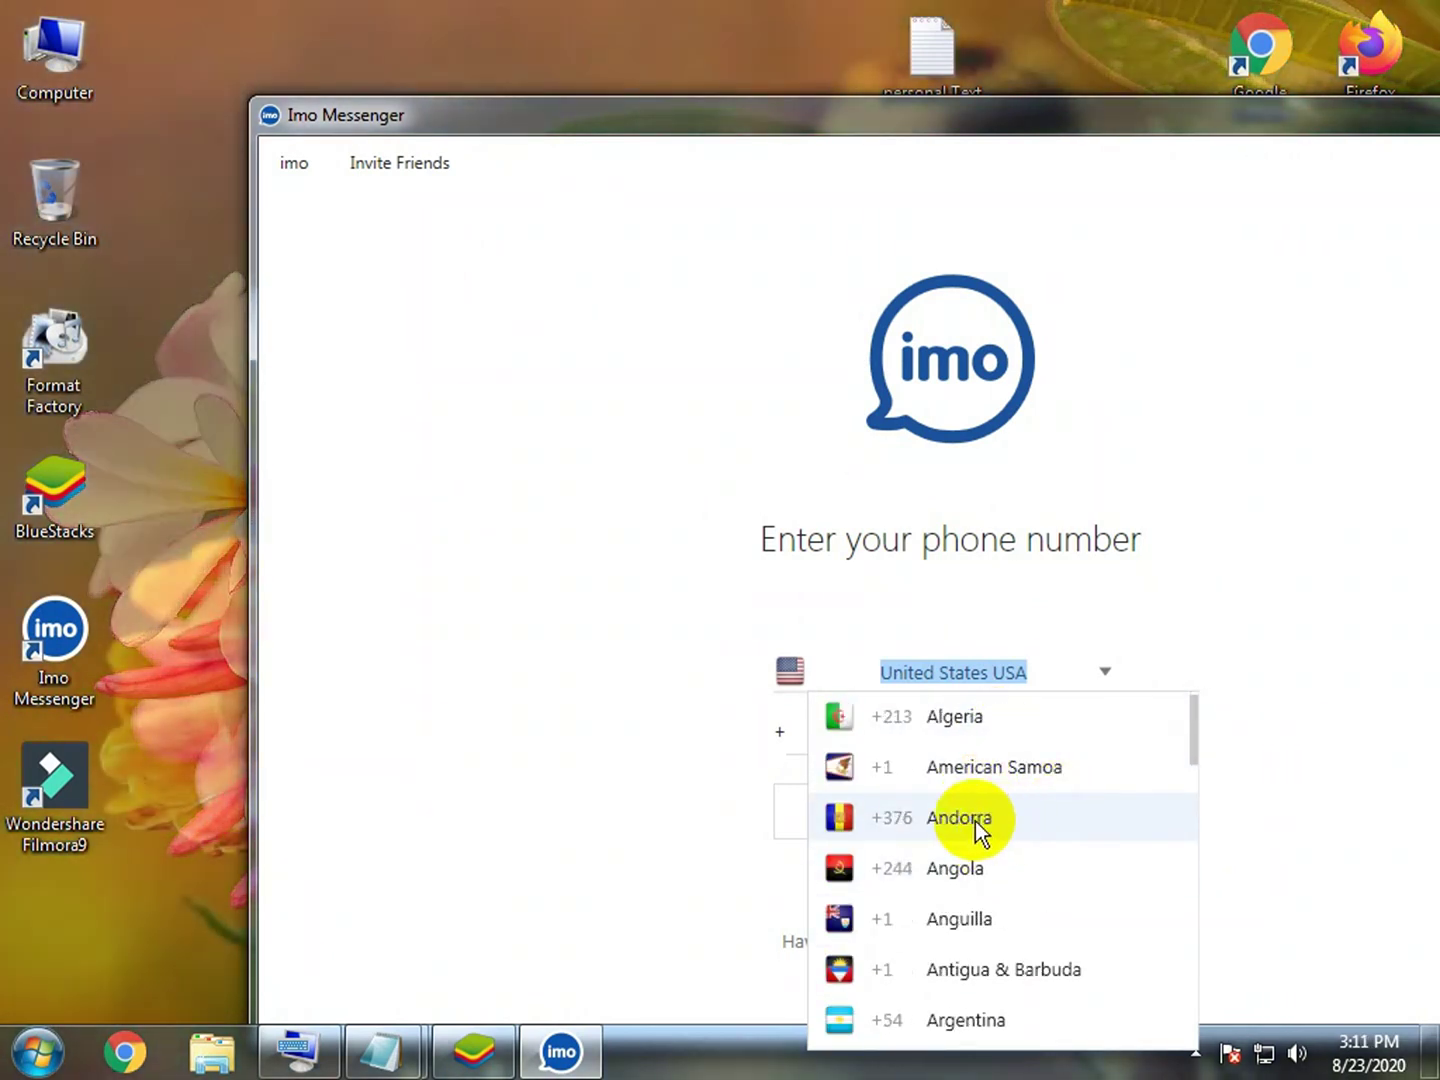
pyautogui.scroll(-3, 1000, 770)
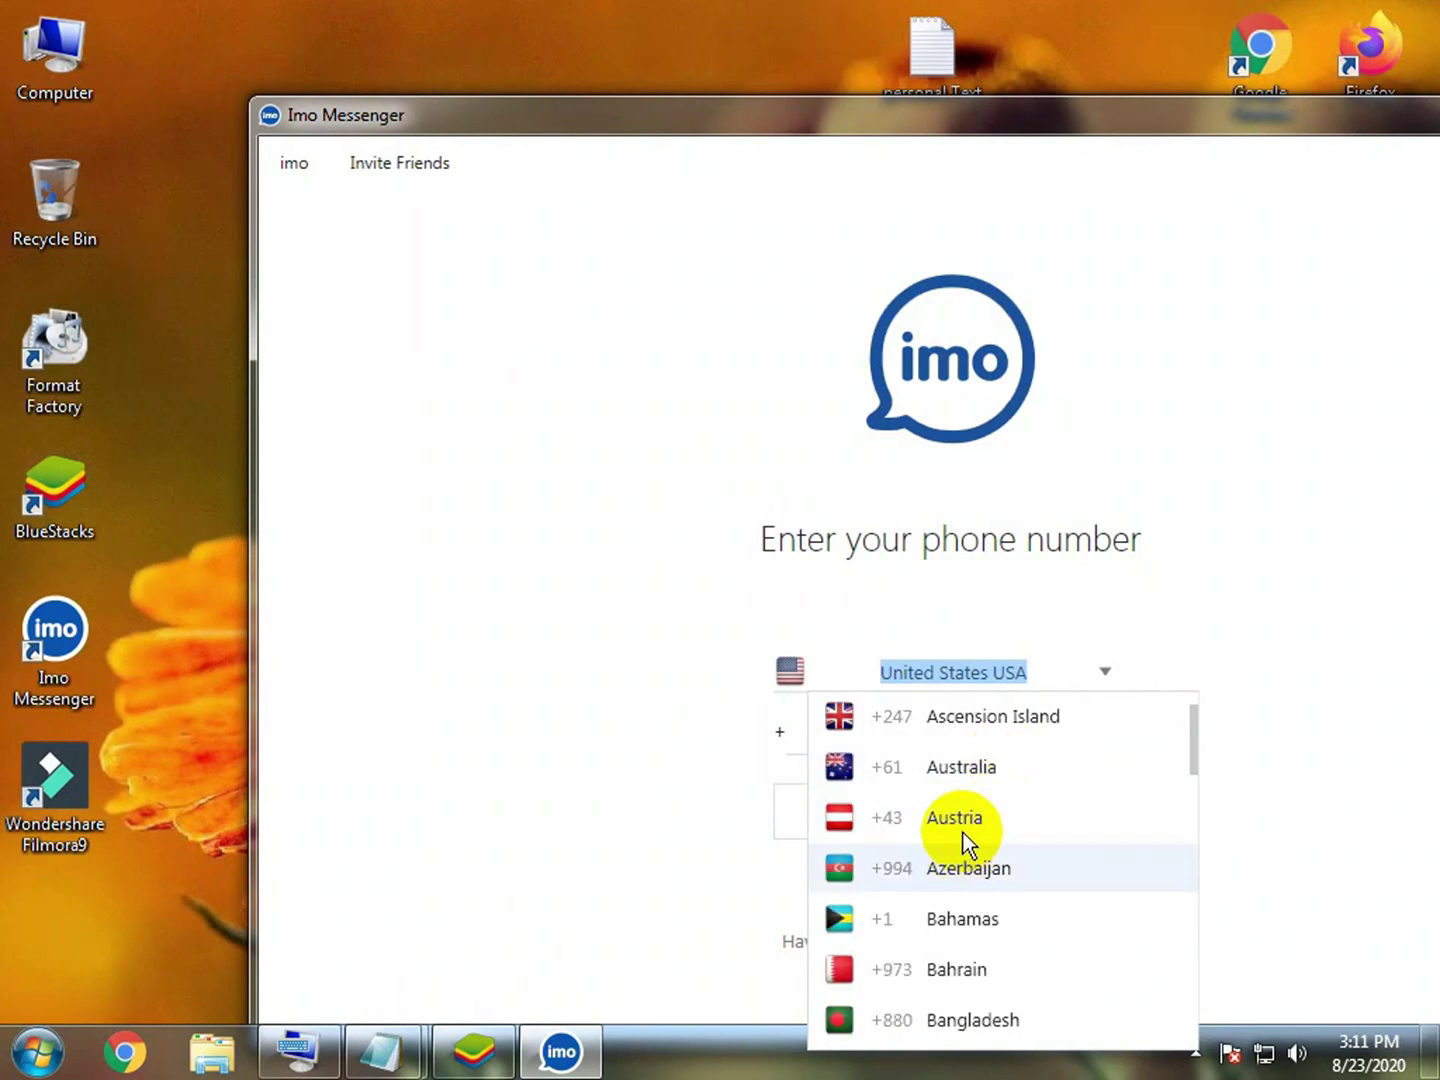
pyautogui.scroll(-2, 965, 830)
pyautogui.click(1017, 734)
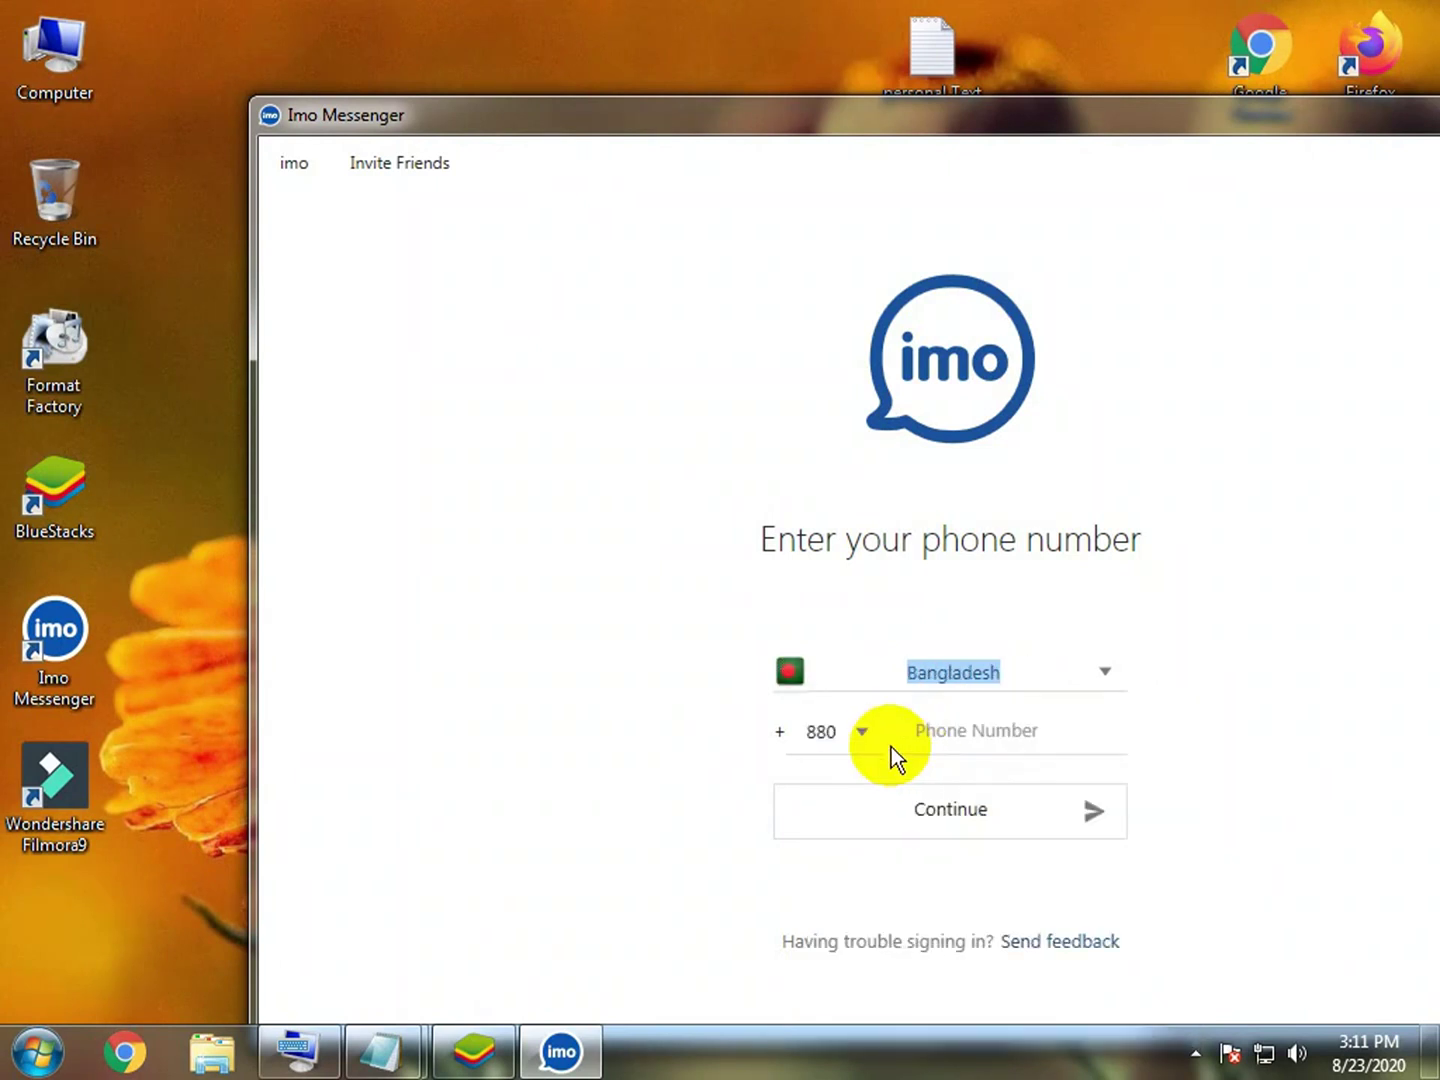
# Step: Enter the account's phone number with the On-Screen Keyboard and continue to the verification screen
pyautogui.click(980, 730)
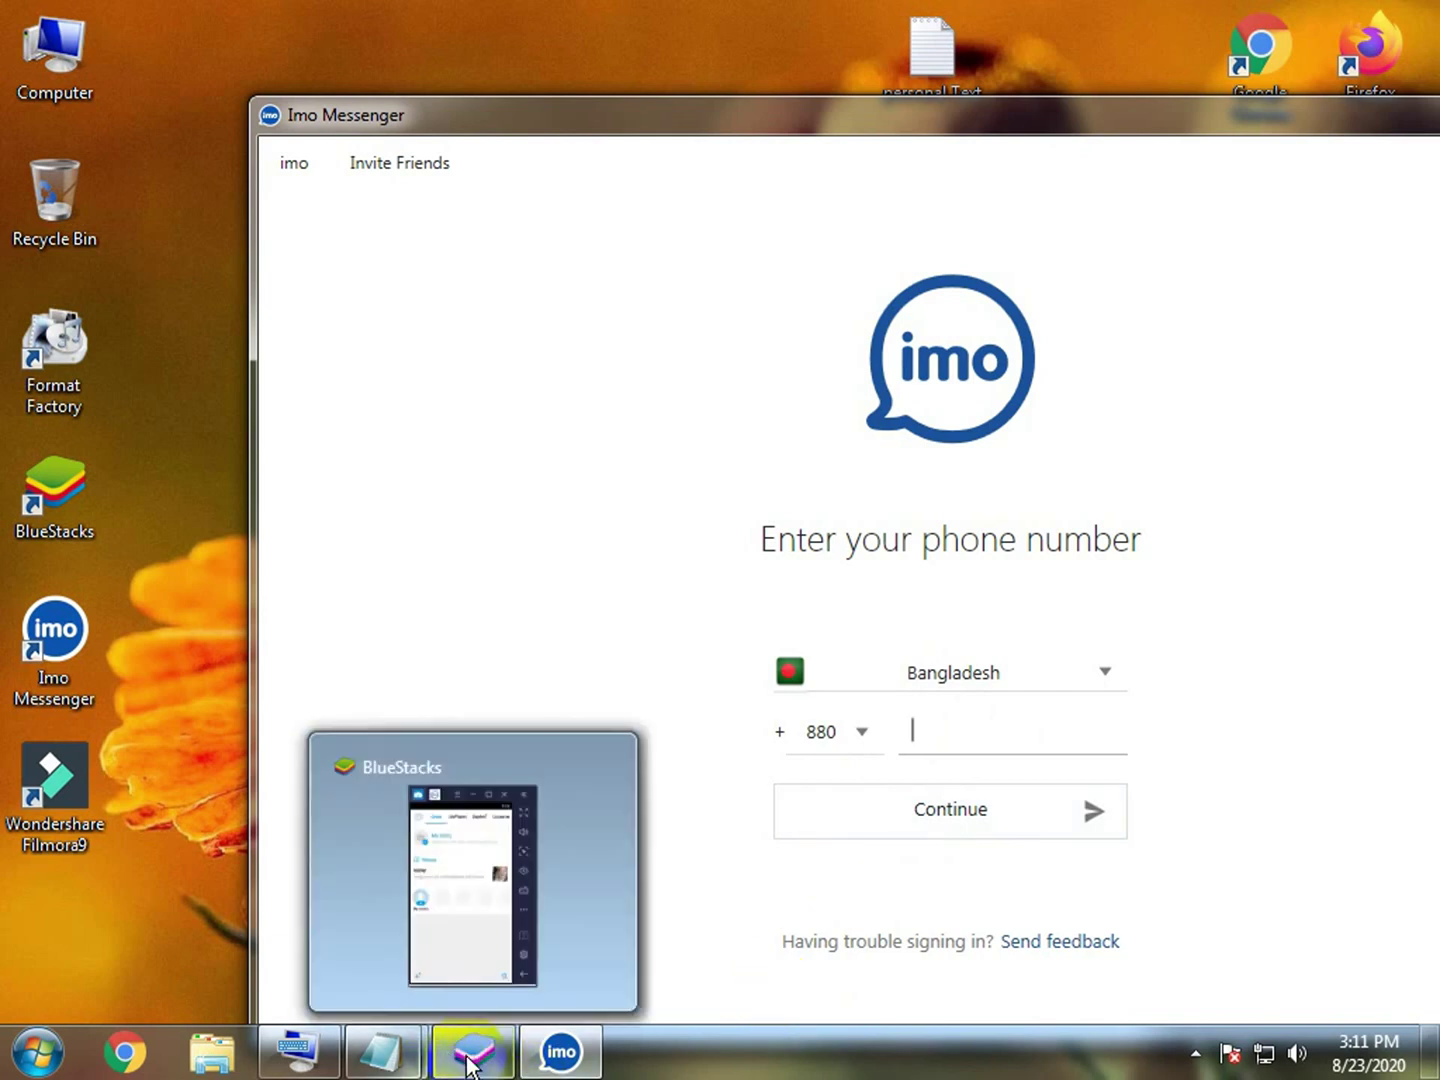
pyautogui.click(1192, 1051)
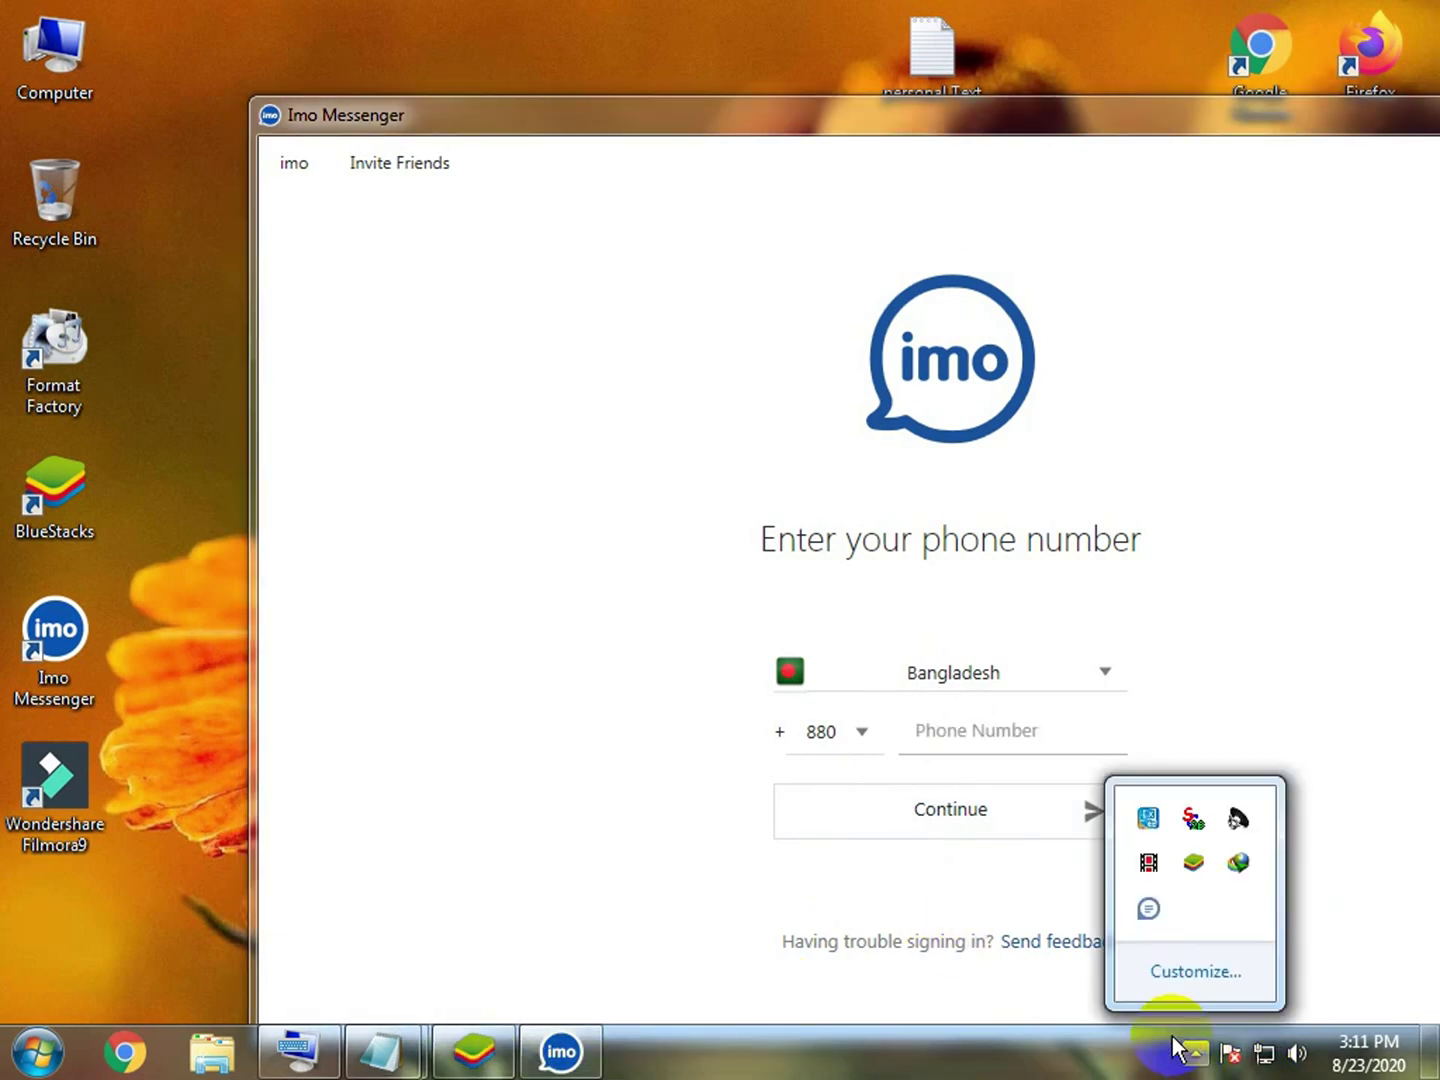
pyautogui.click(1157, 875)
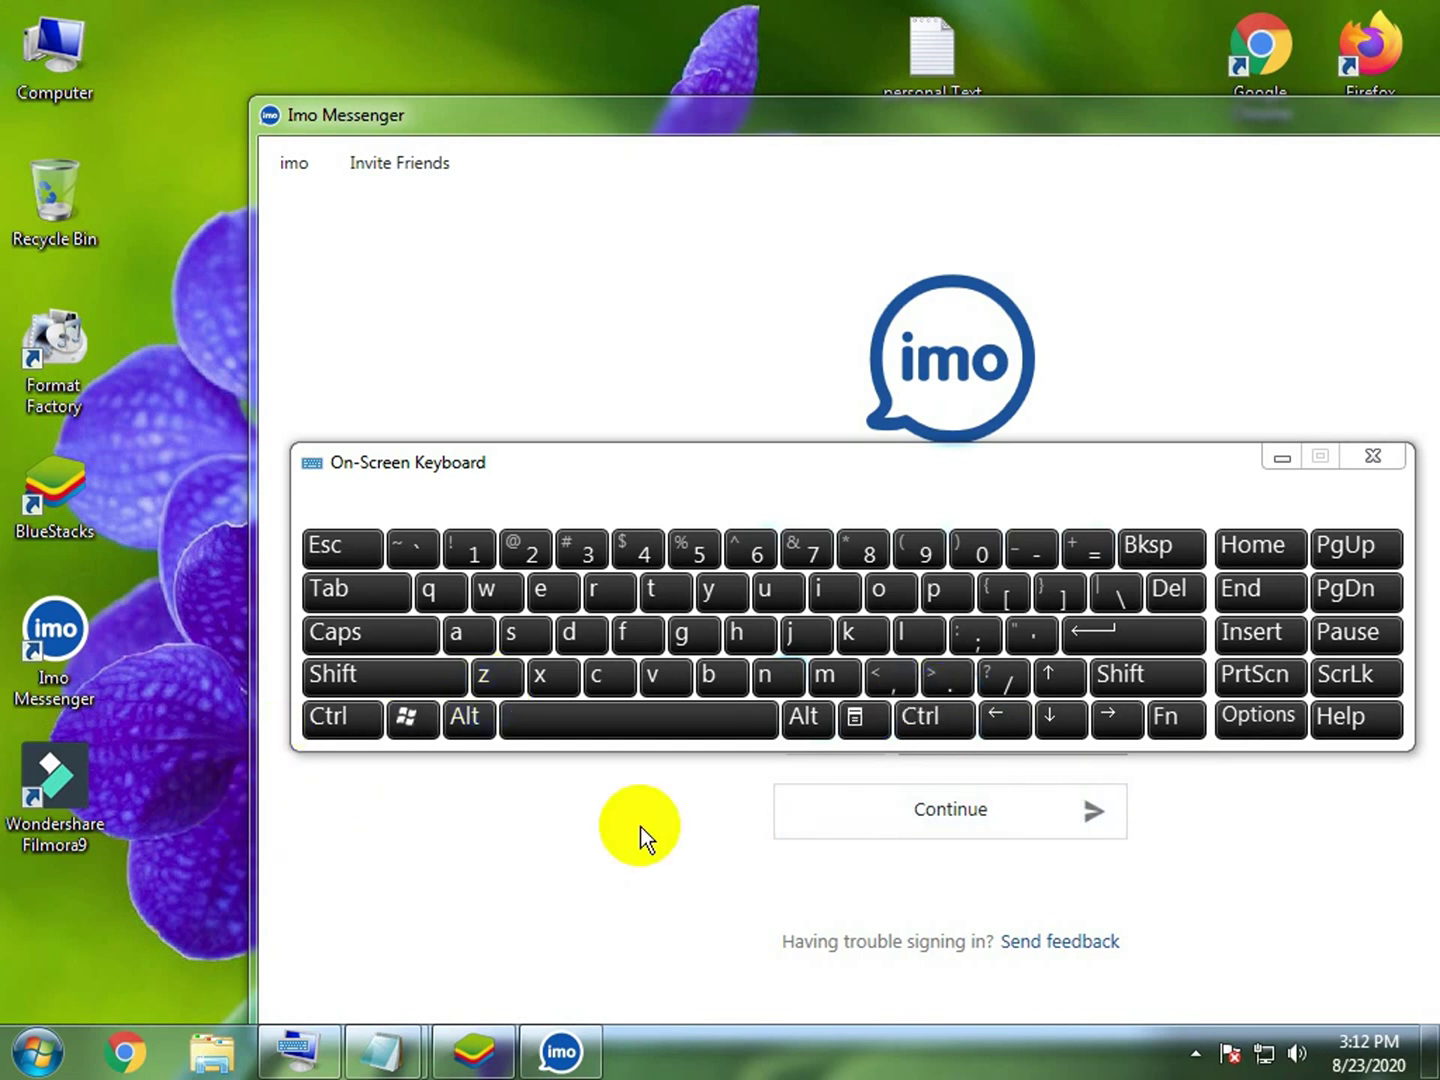
pyautogui.click(1089, 804)
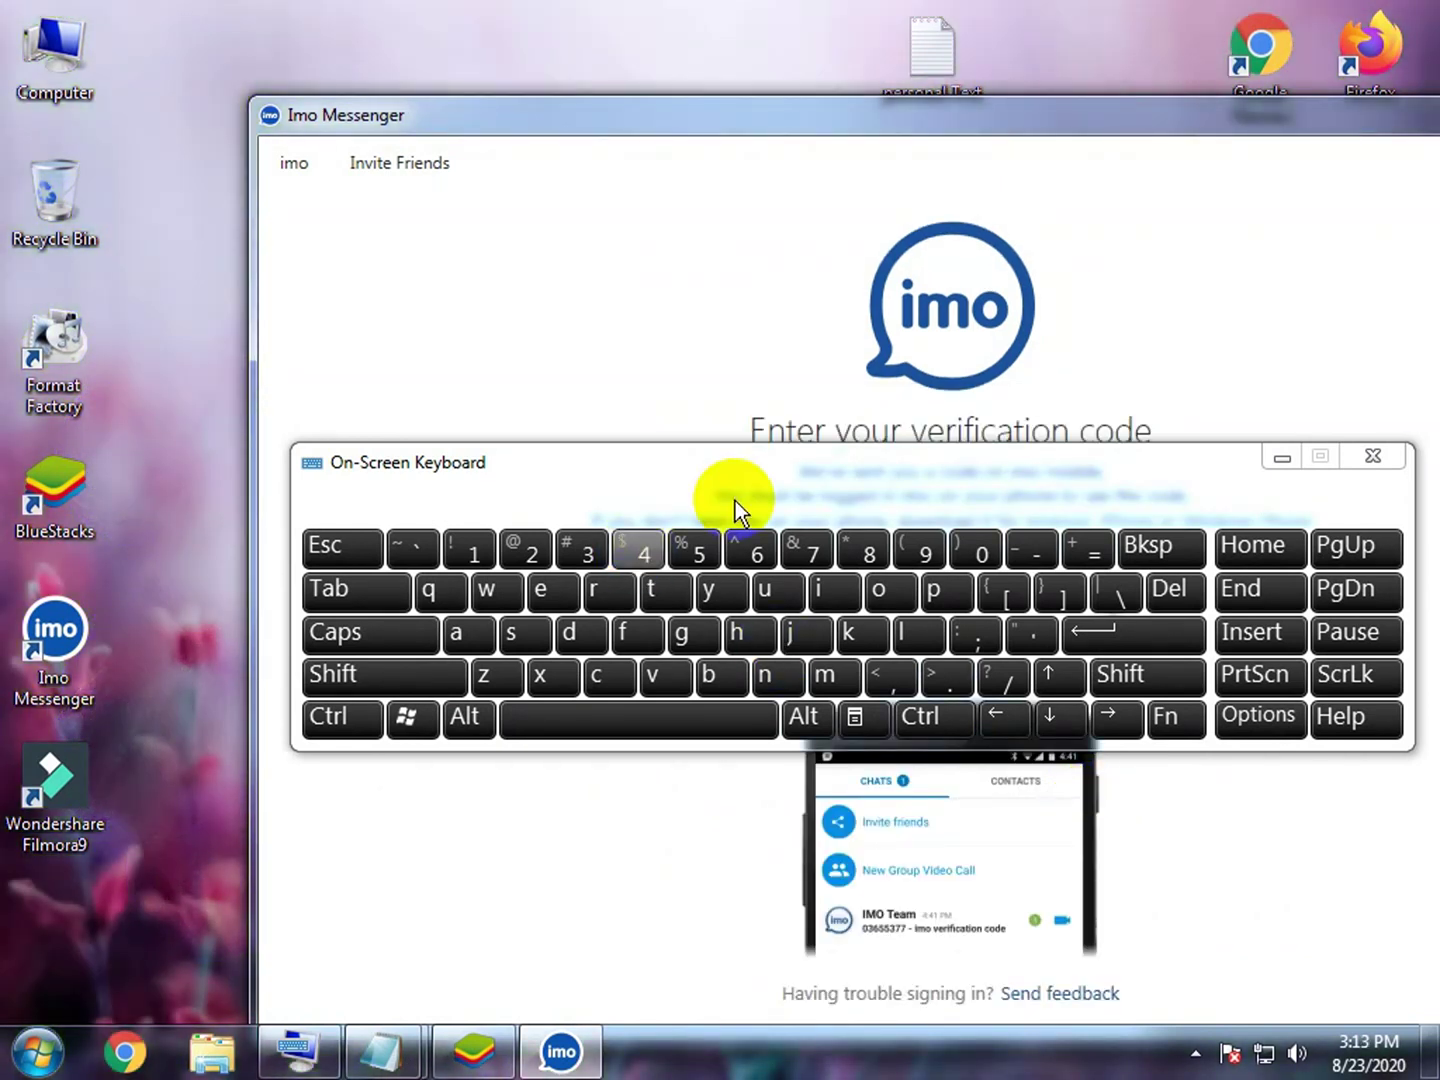
# Step: Minimize the On-Screen Keyboard, switch to BlueStacks with the imo app, and maximize its window
pyautogui.click(712, 590)
pyautogui.click(598, 700)
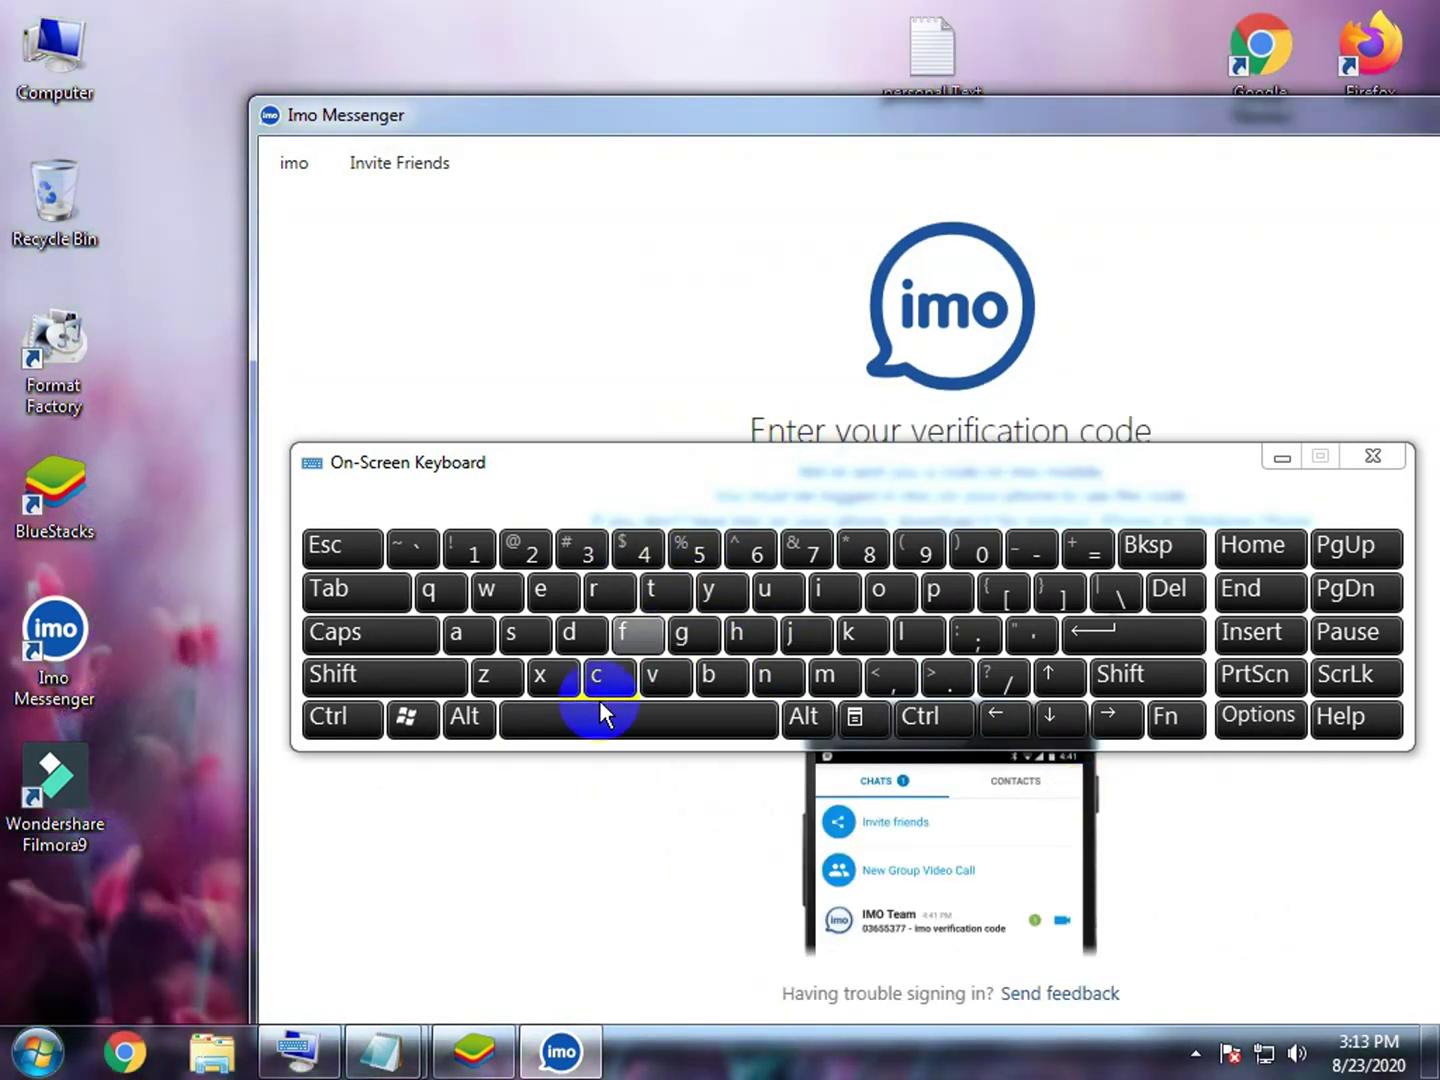
pyautogui.click(462, 1062)
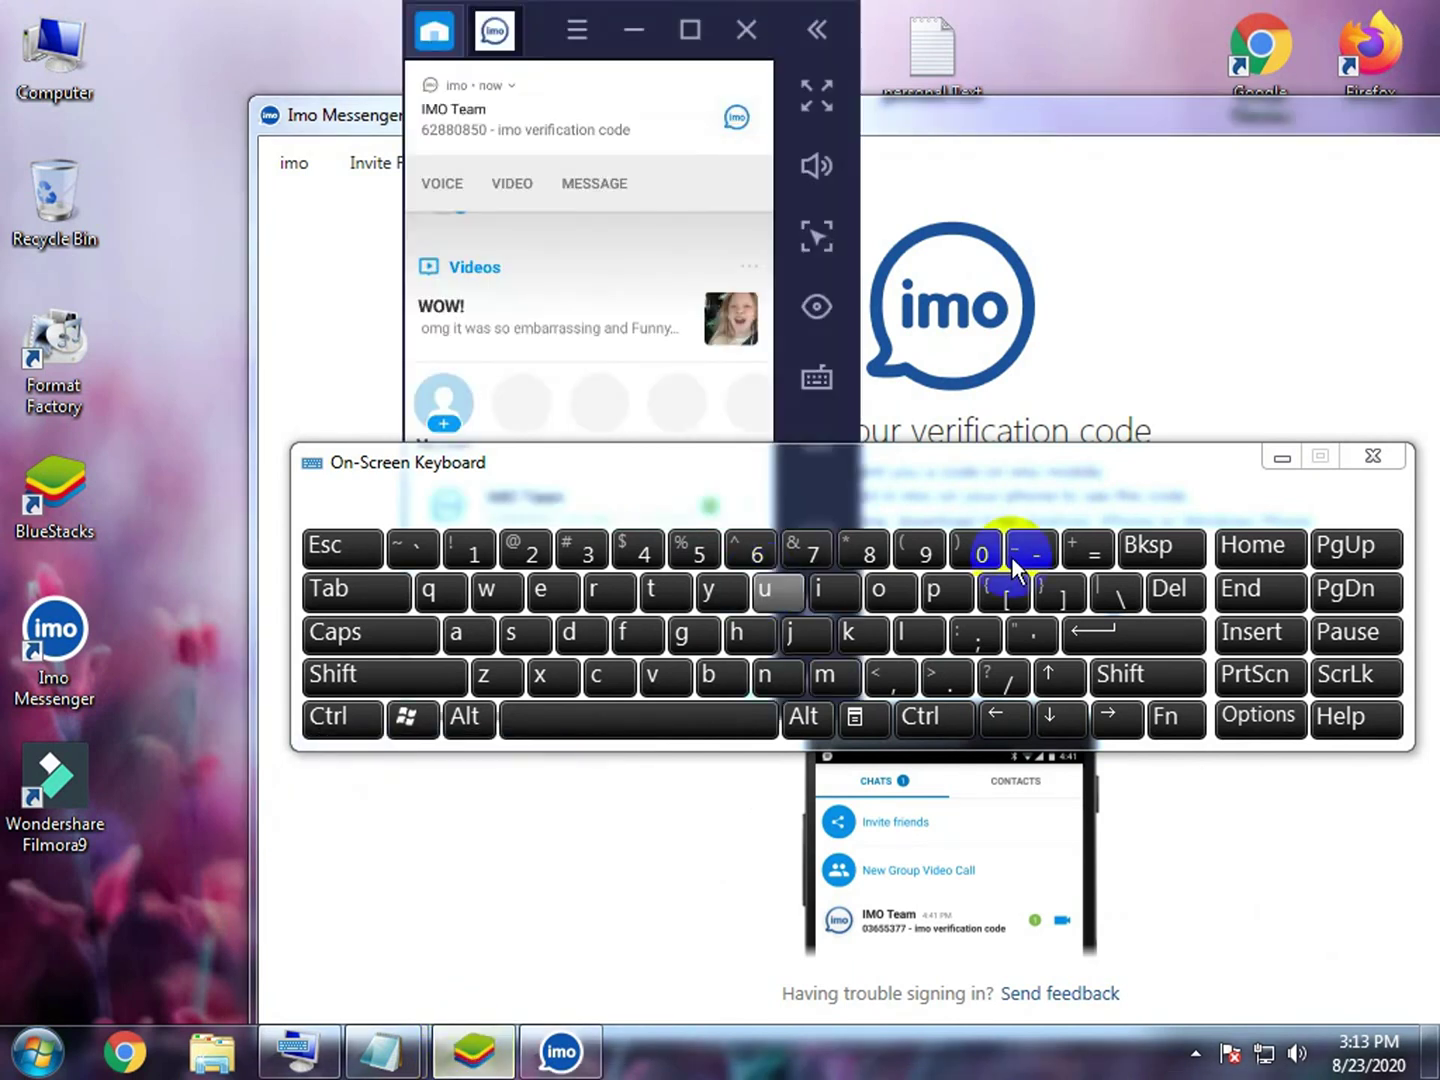
pyautogui.click(1270, 457)
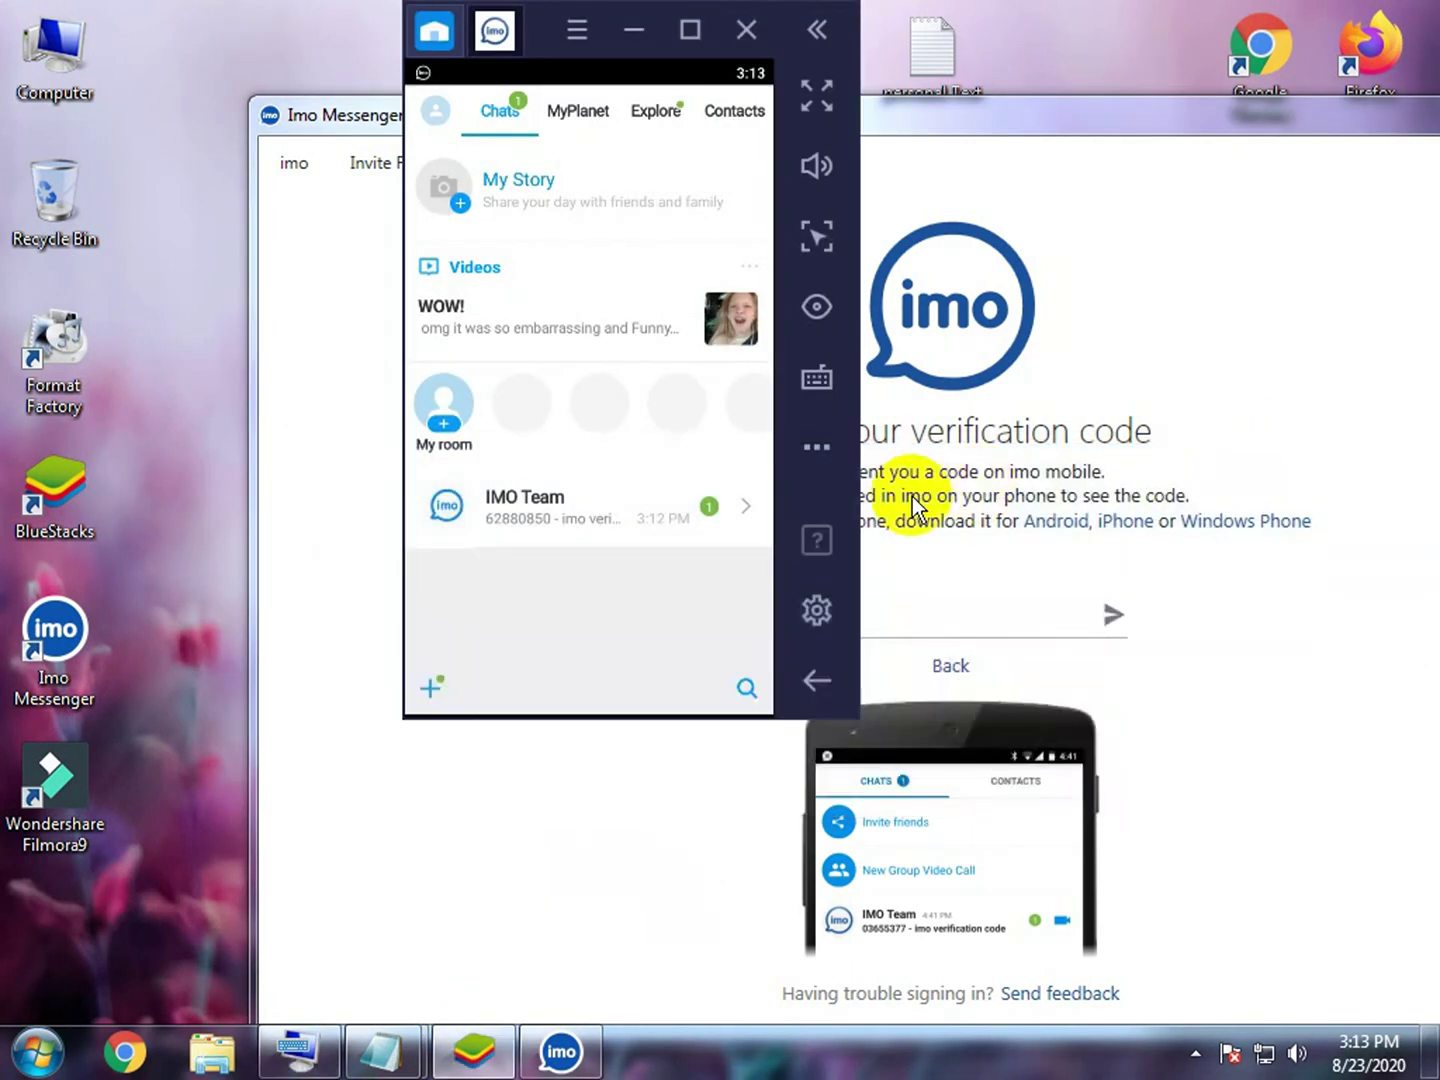
pyautogui.click(1273, 625)
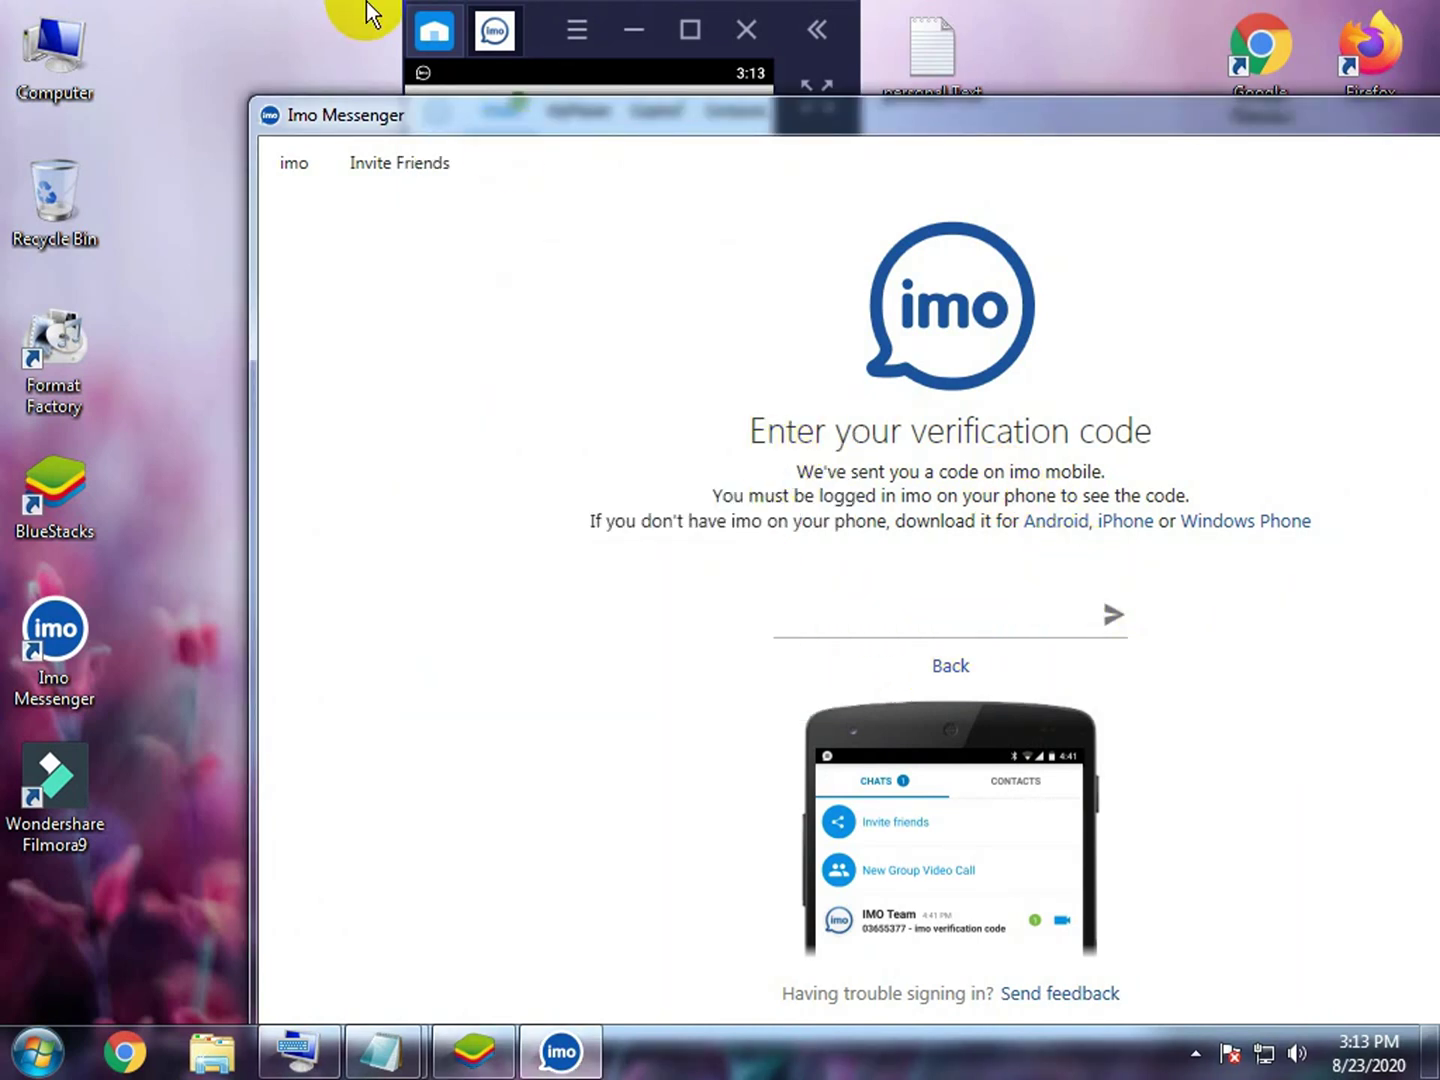
pyautogui.click(498, 38)
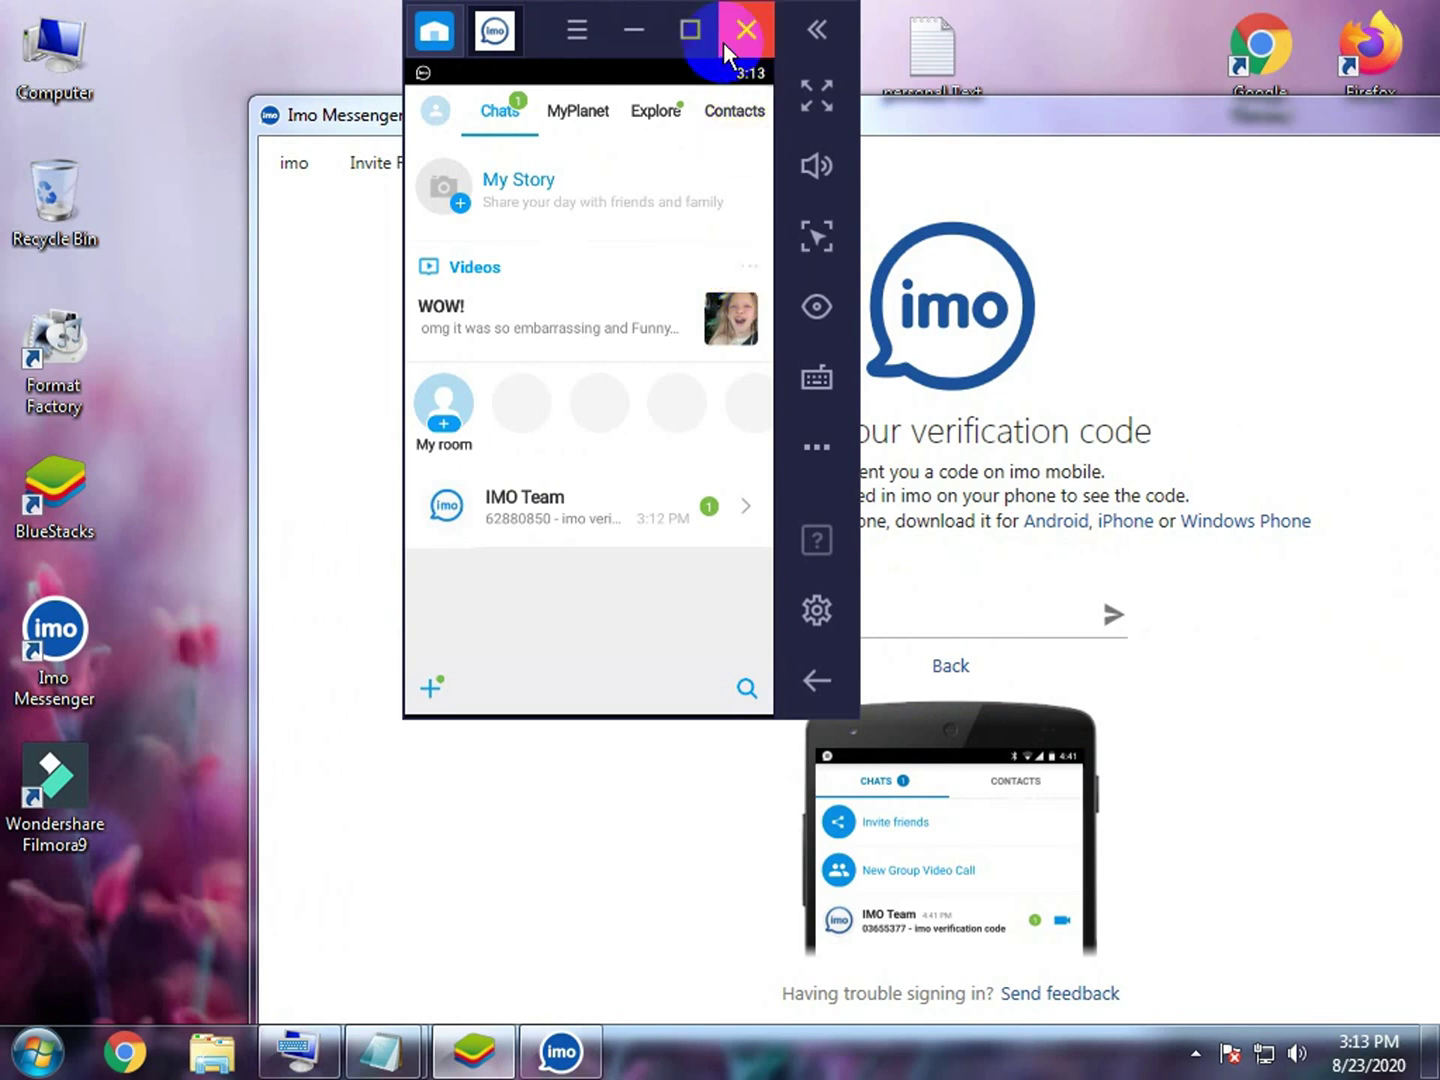
pyautogui.click(698, 30)
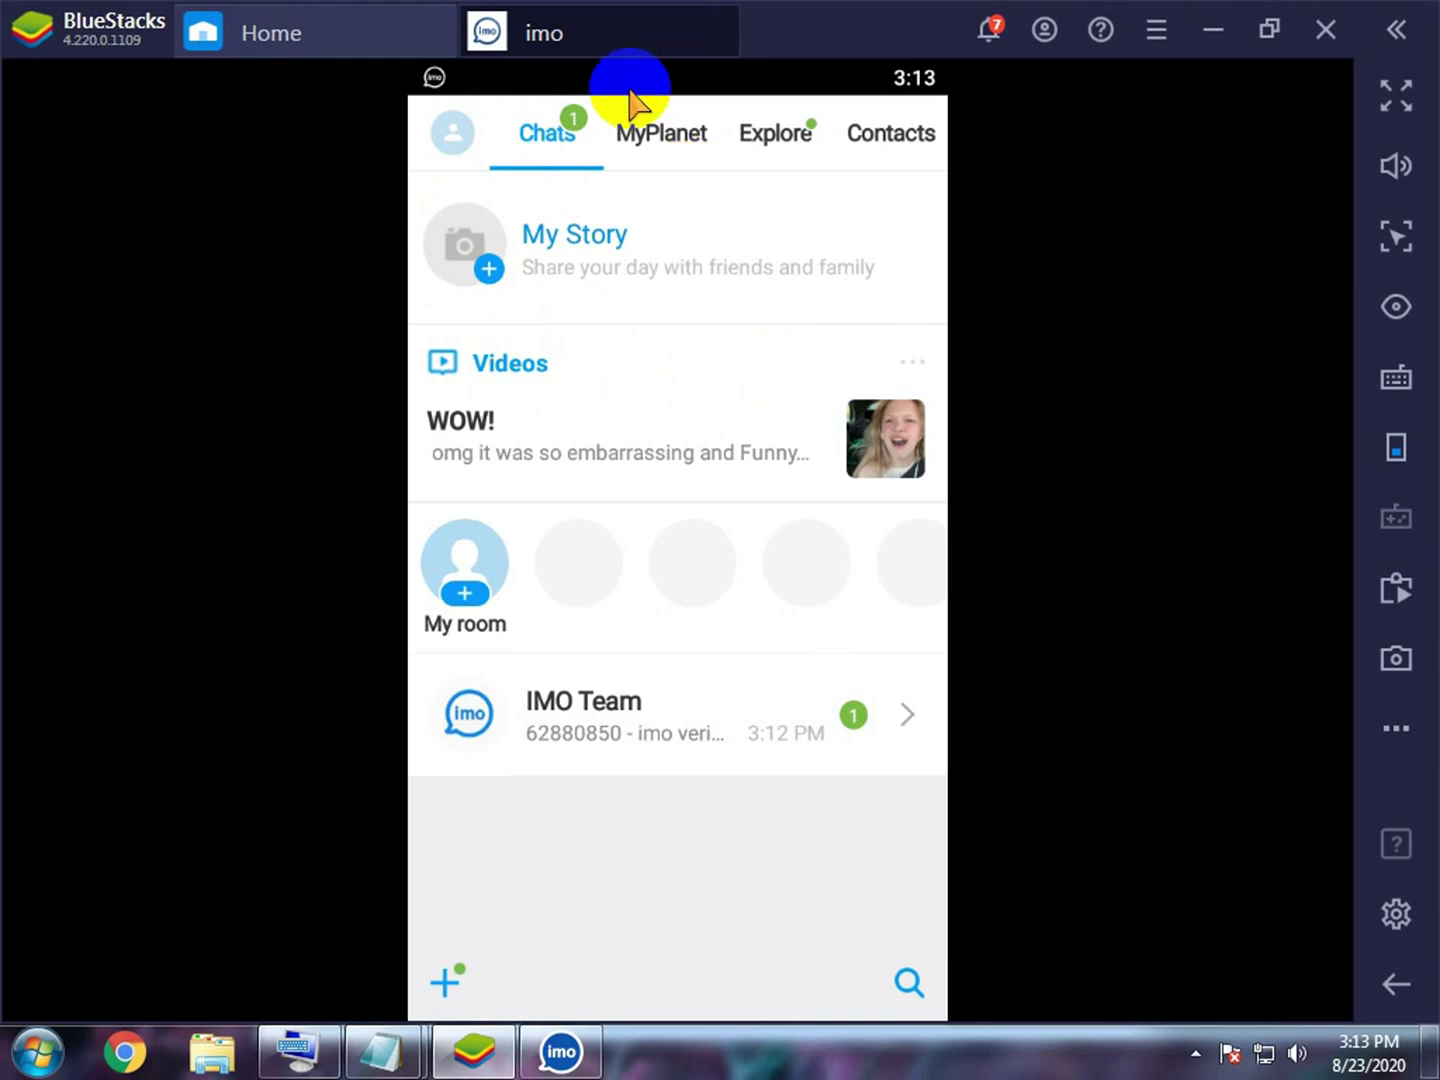
# Step: Open the IMO Team message from the notification shade in BlueStacks and copy the verification code message
pyautogui.moveTo(509, 104); pyautogui.dragTo(450, 725)
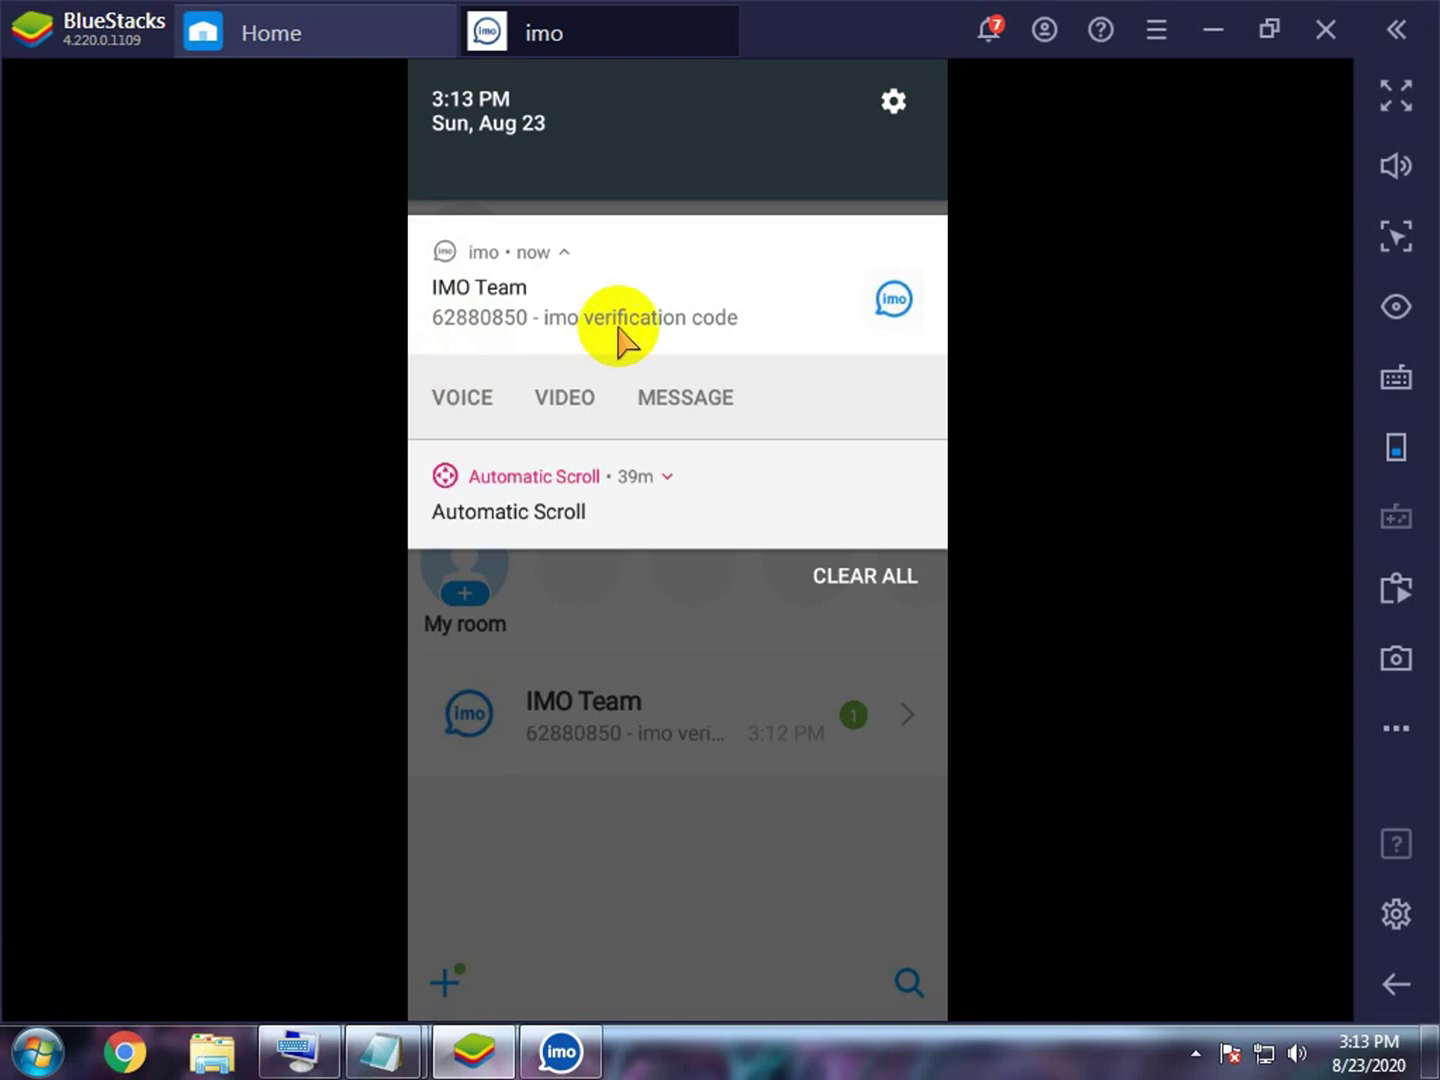
pyautogui.click(697, 290)
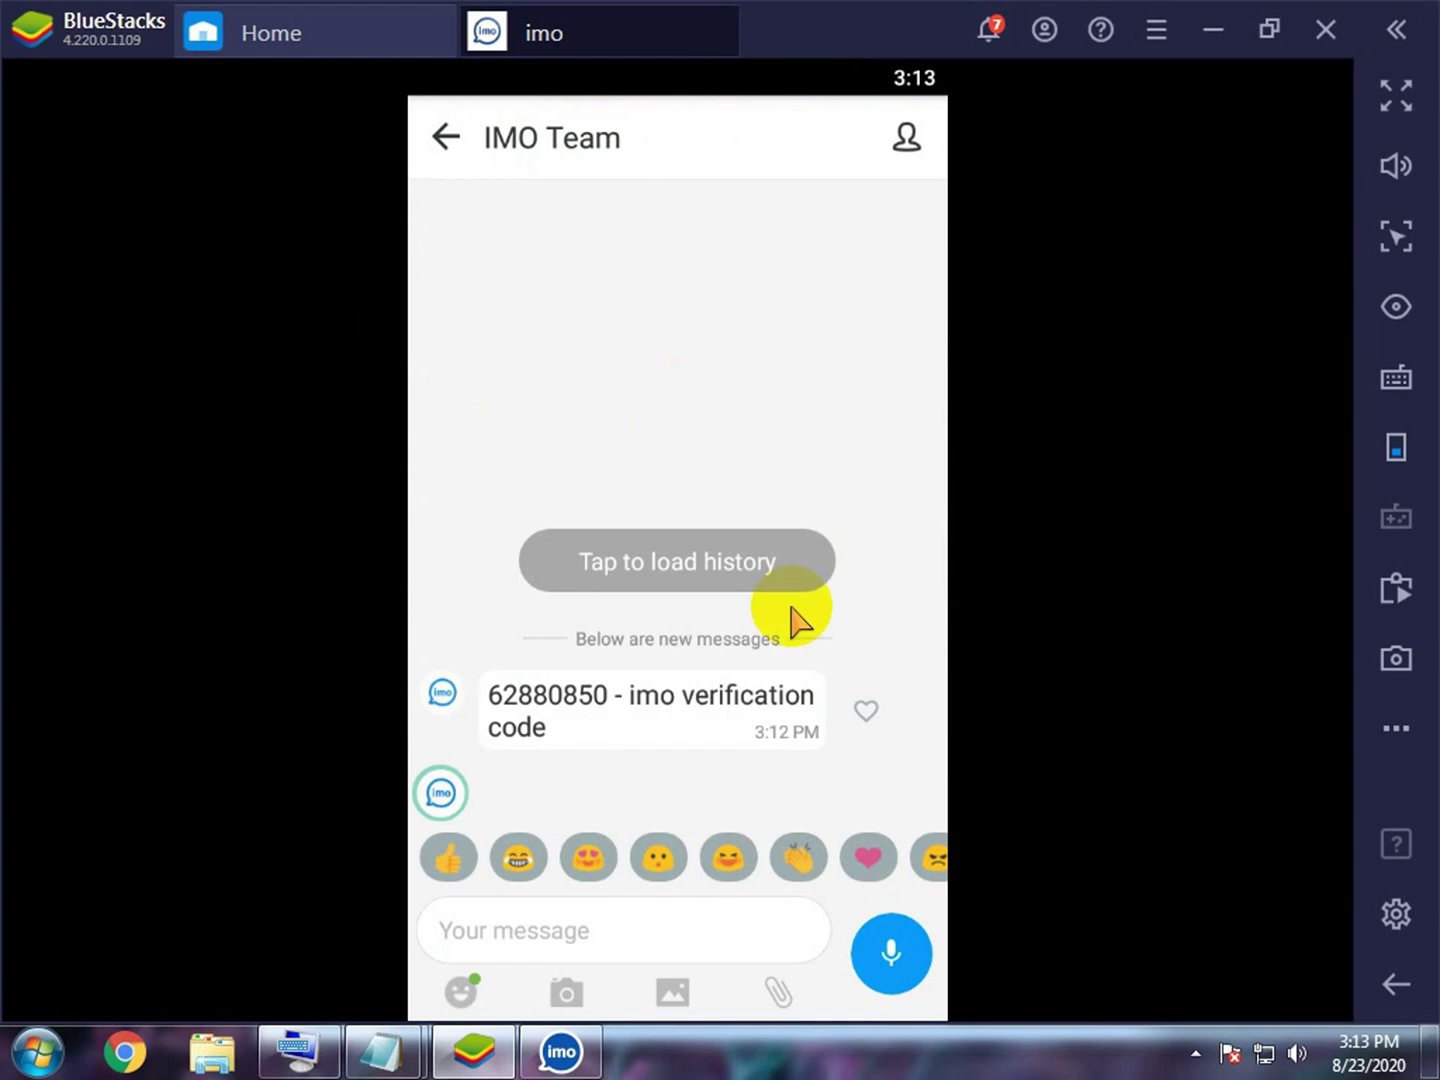
pyautogui.click(604, 700)
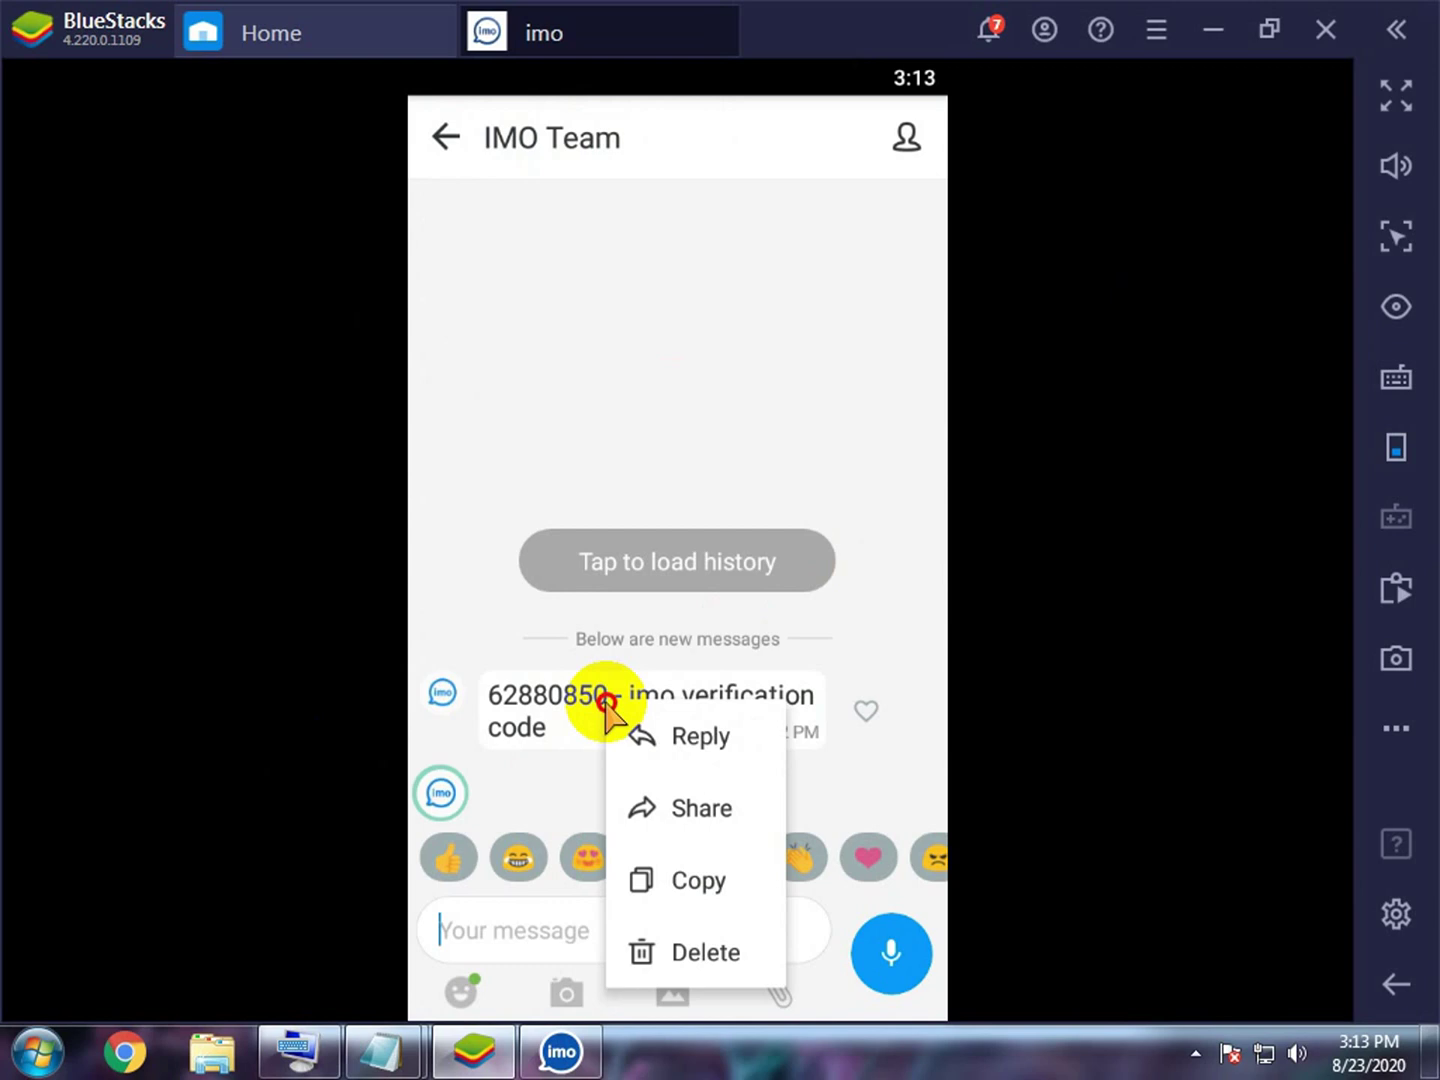
pyautogui.click(703, 880)
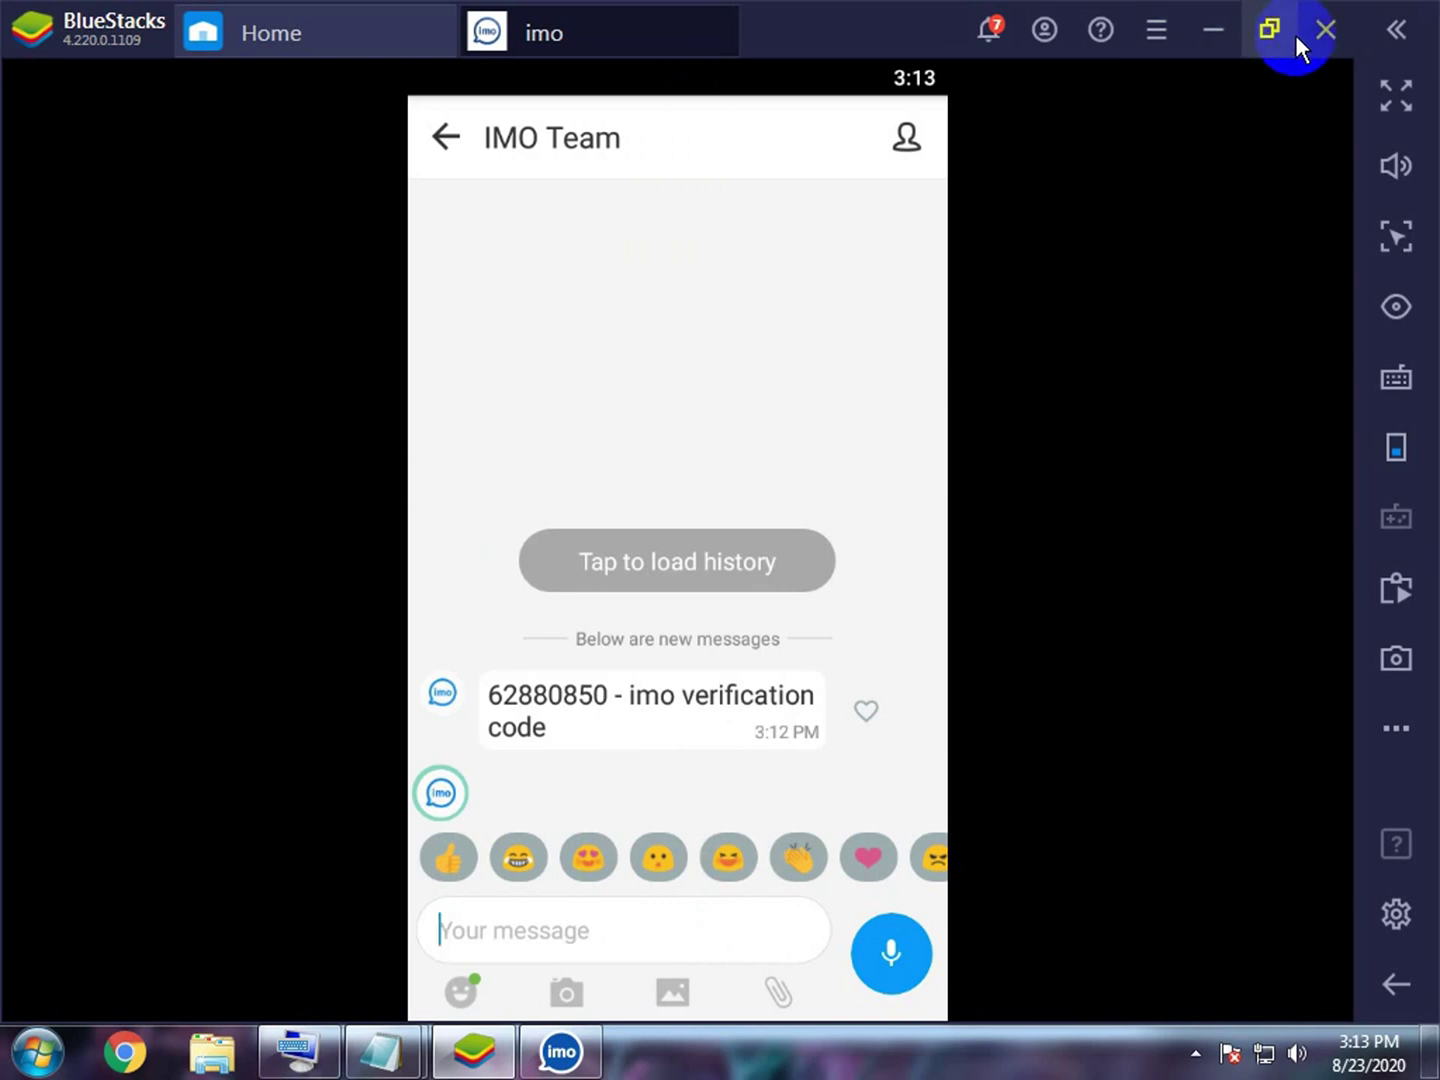
# Step: Minimize BlueStacks and paste the copied verification code message into the Imo Messenger code field
pyautogui.click(1224, 39)
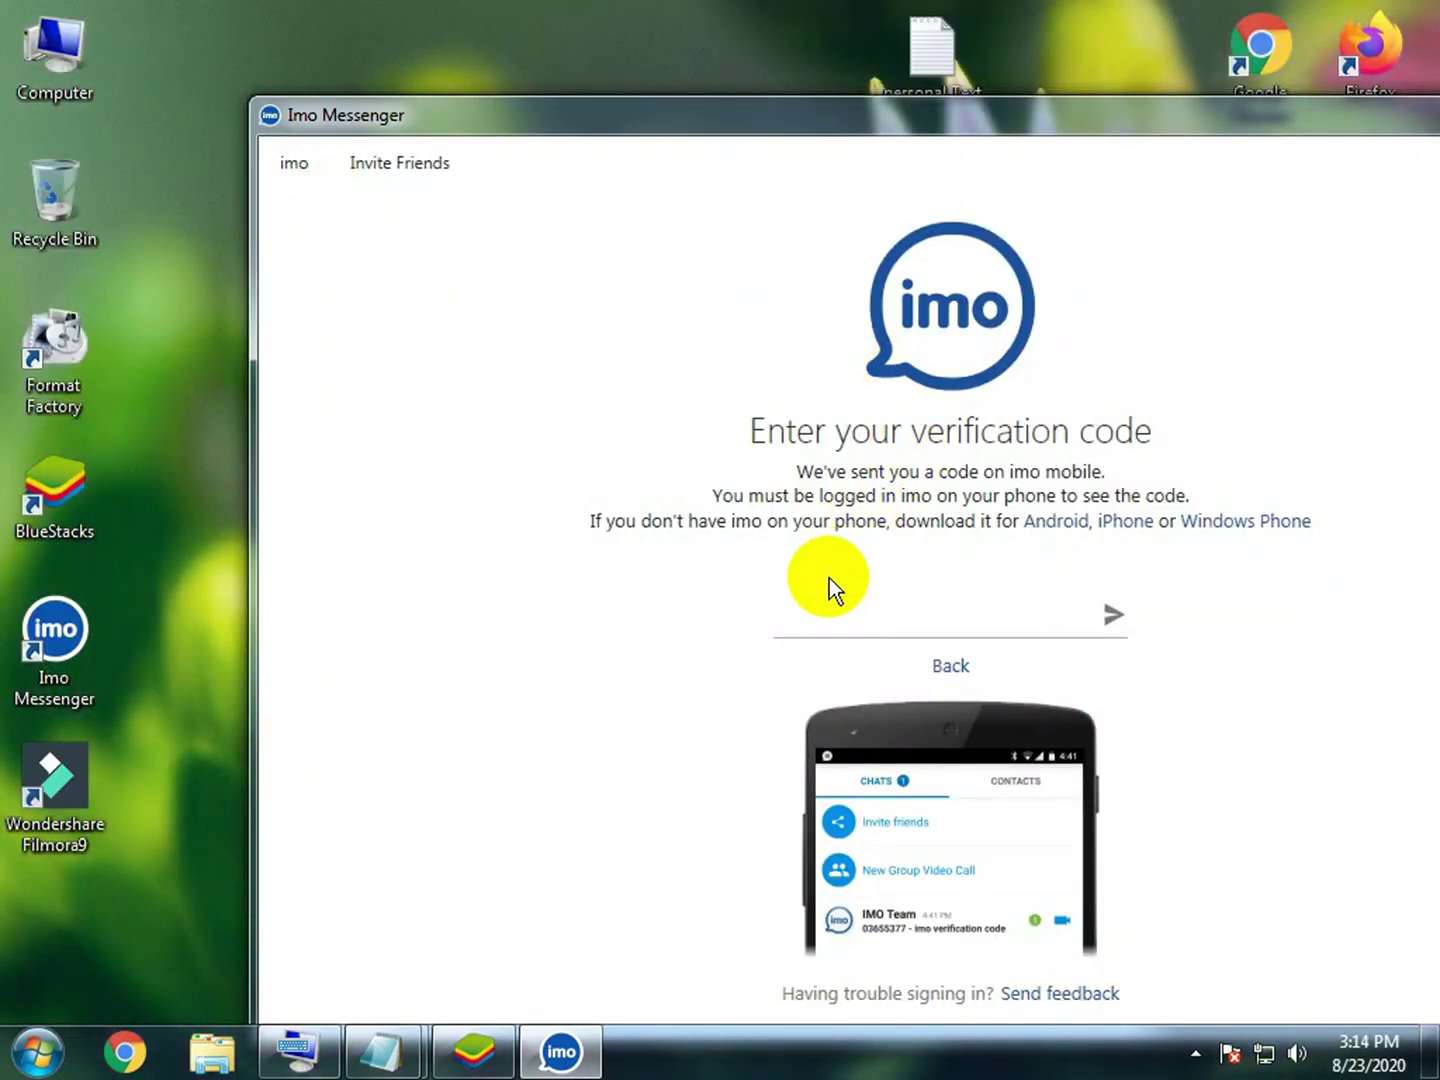
pyautogui.click(824, 614)
pyautogui.rightClick(826, 617)
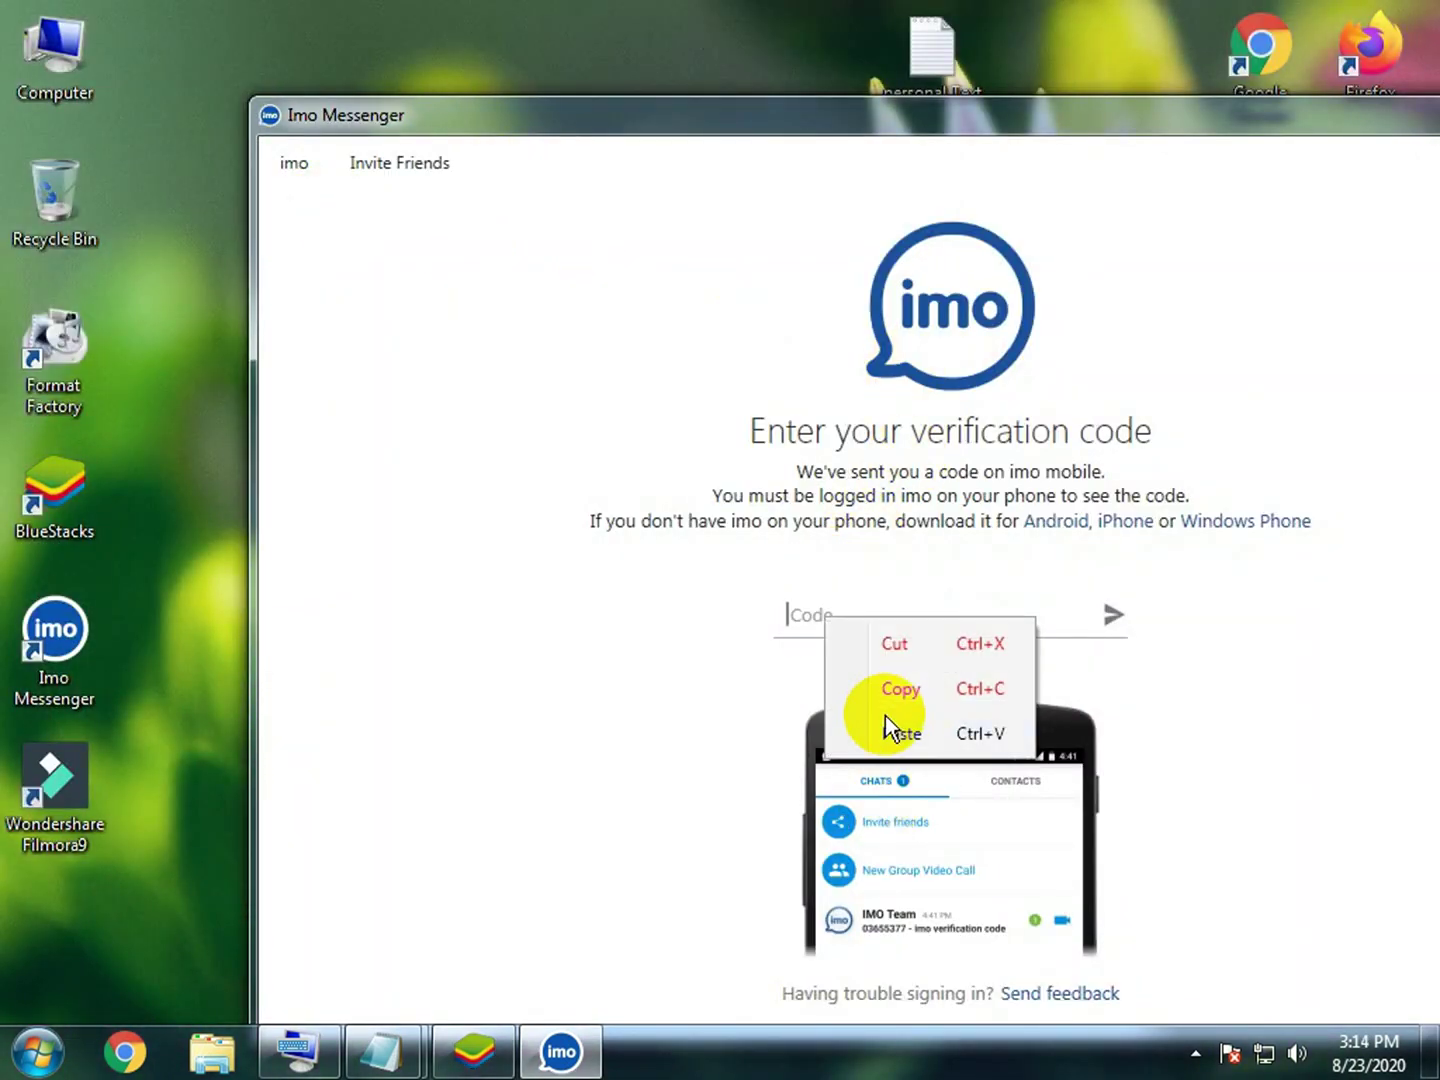
pyautogui.click(950, 735)
# Step: Cut the extra text after the digits in the verification code field and submit the code to sign in
pyautogui.click(1053, 619)
pyautogui.moveTo(1053, 620); pyautogui.dragTo(859, 612)
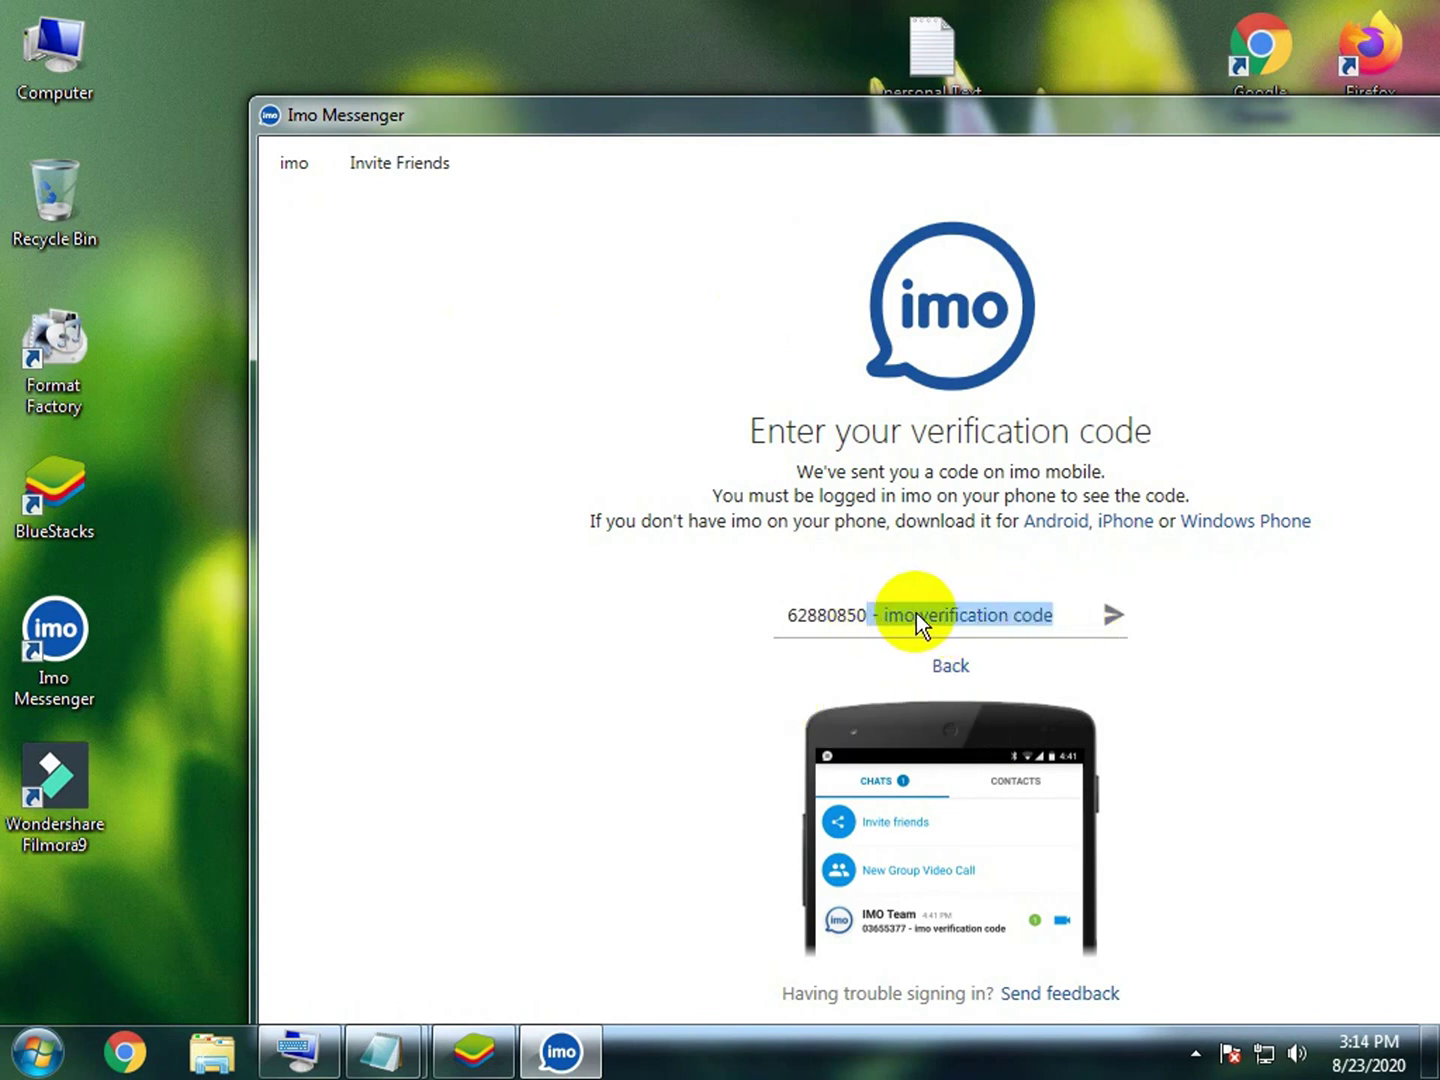
pyautogui.rightClick(916, 613)
pyautogui.click(996, 642)
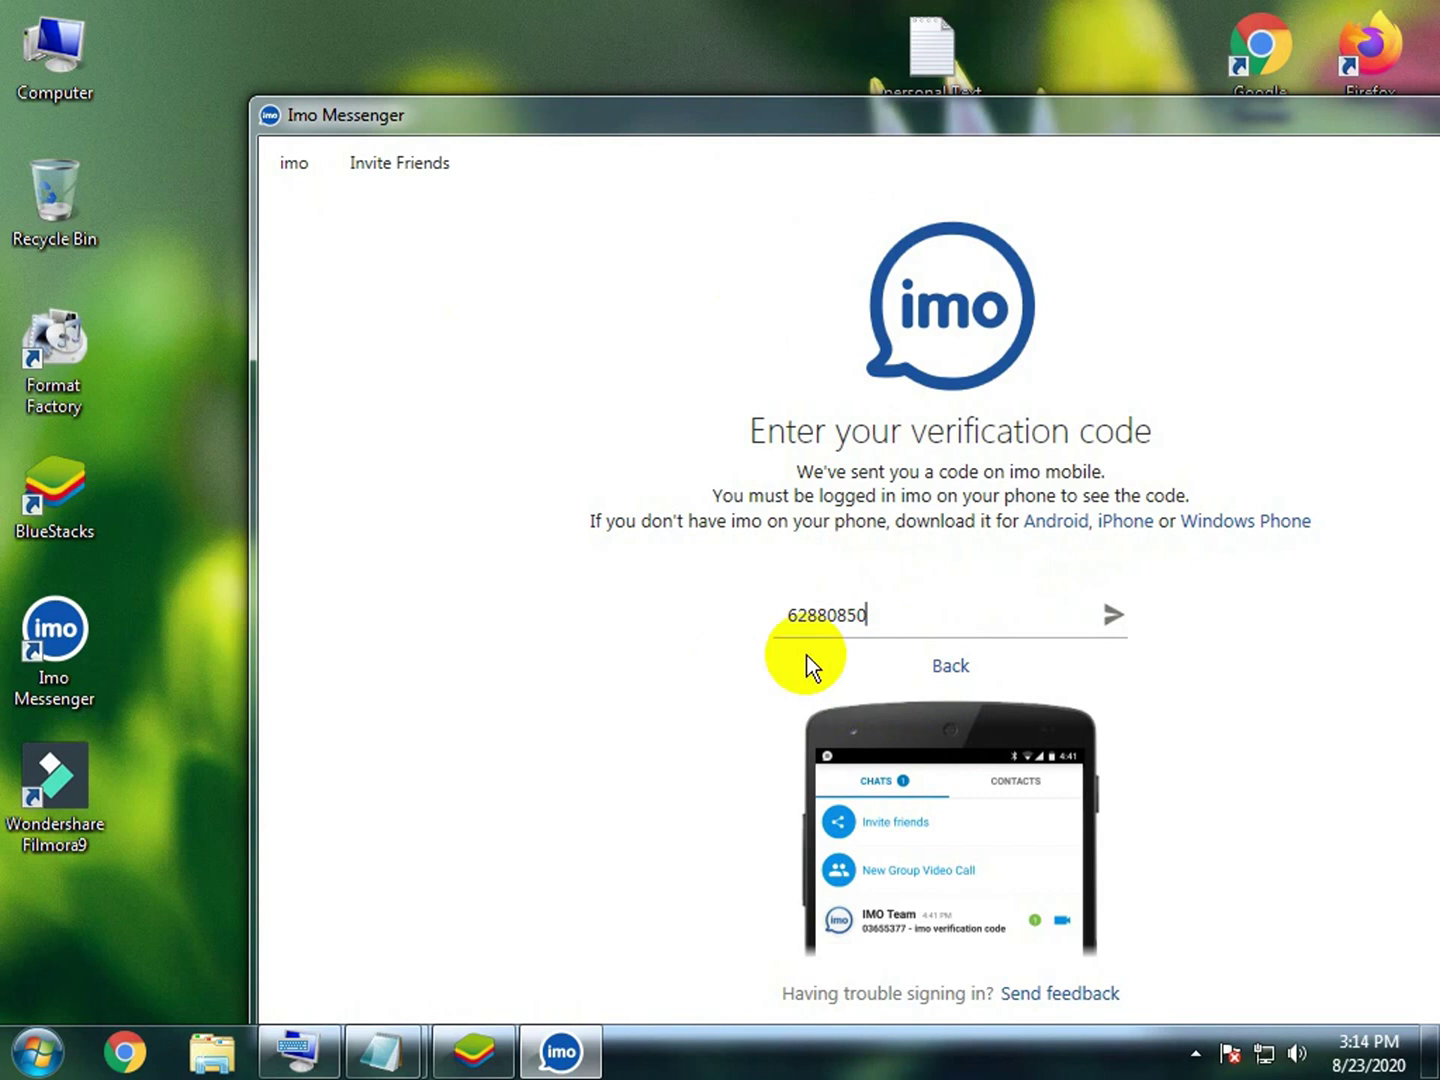
pyautogui.click(1122, 617)
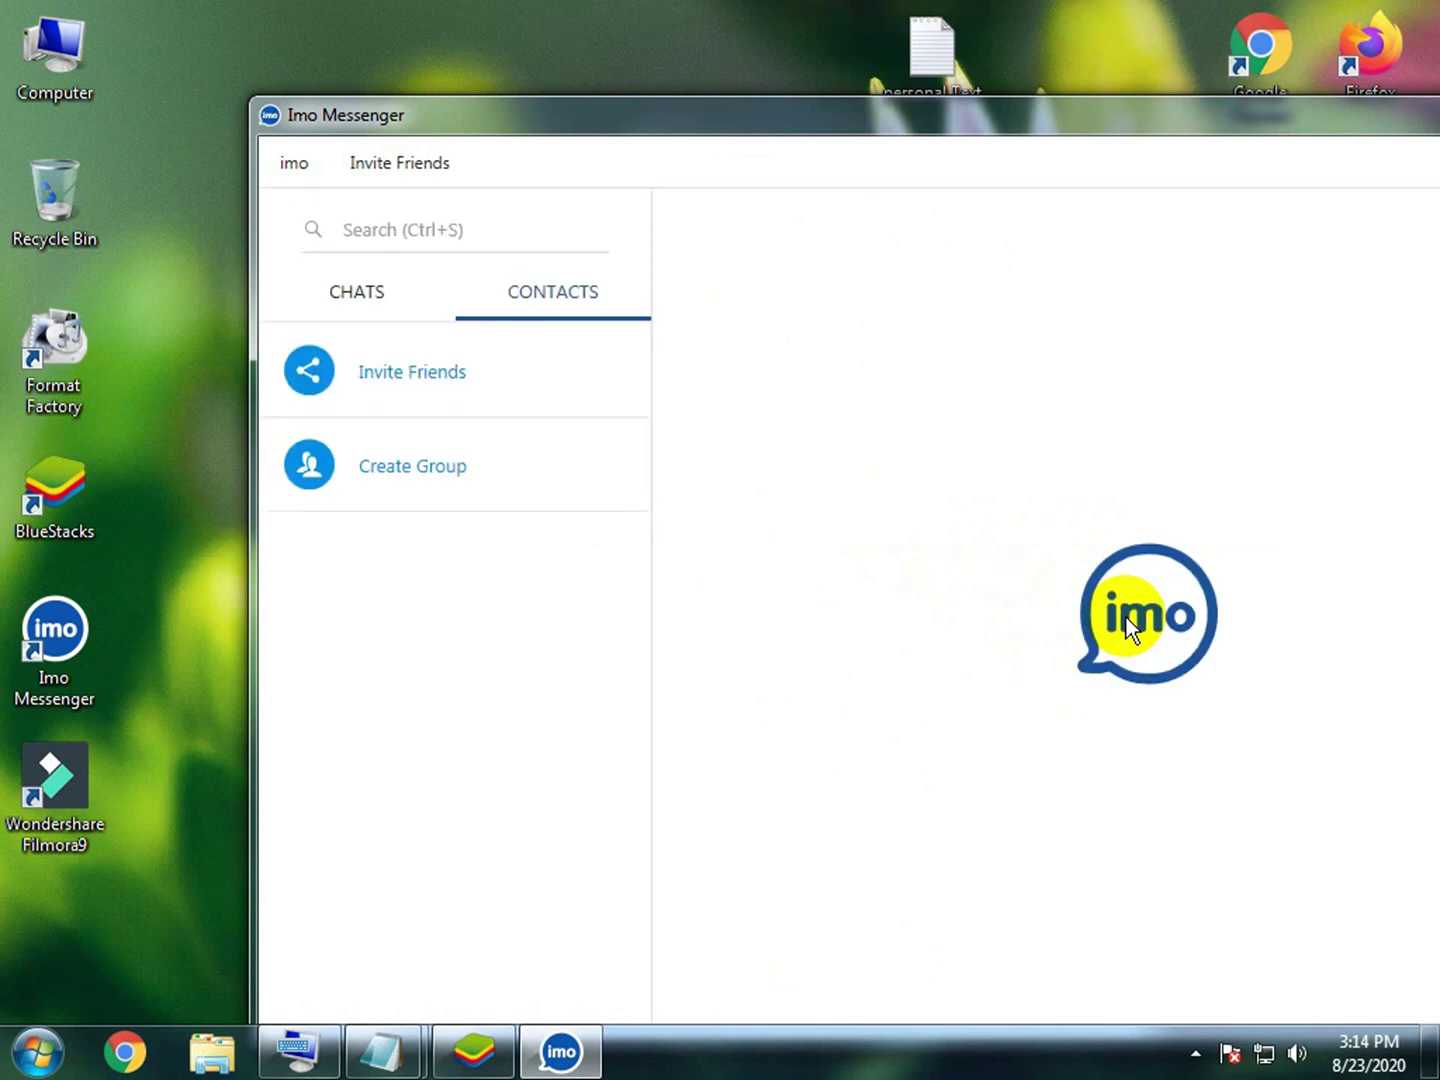
# Step: Maximize Imo Messenger and look through the Chats and Contacts lists and the contact search field
pyautogui.moveTo(1145, 111); pyautogui.dragTo(1057, 5)
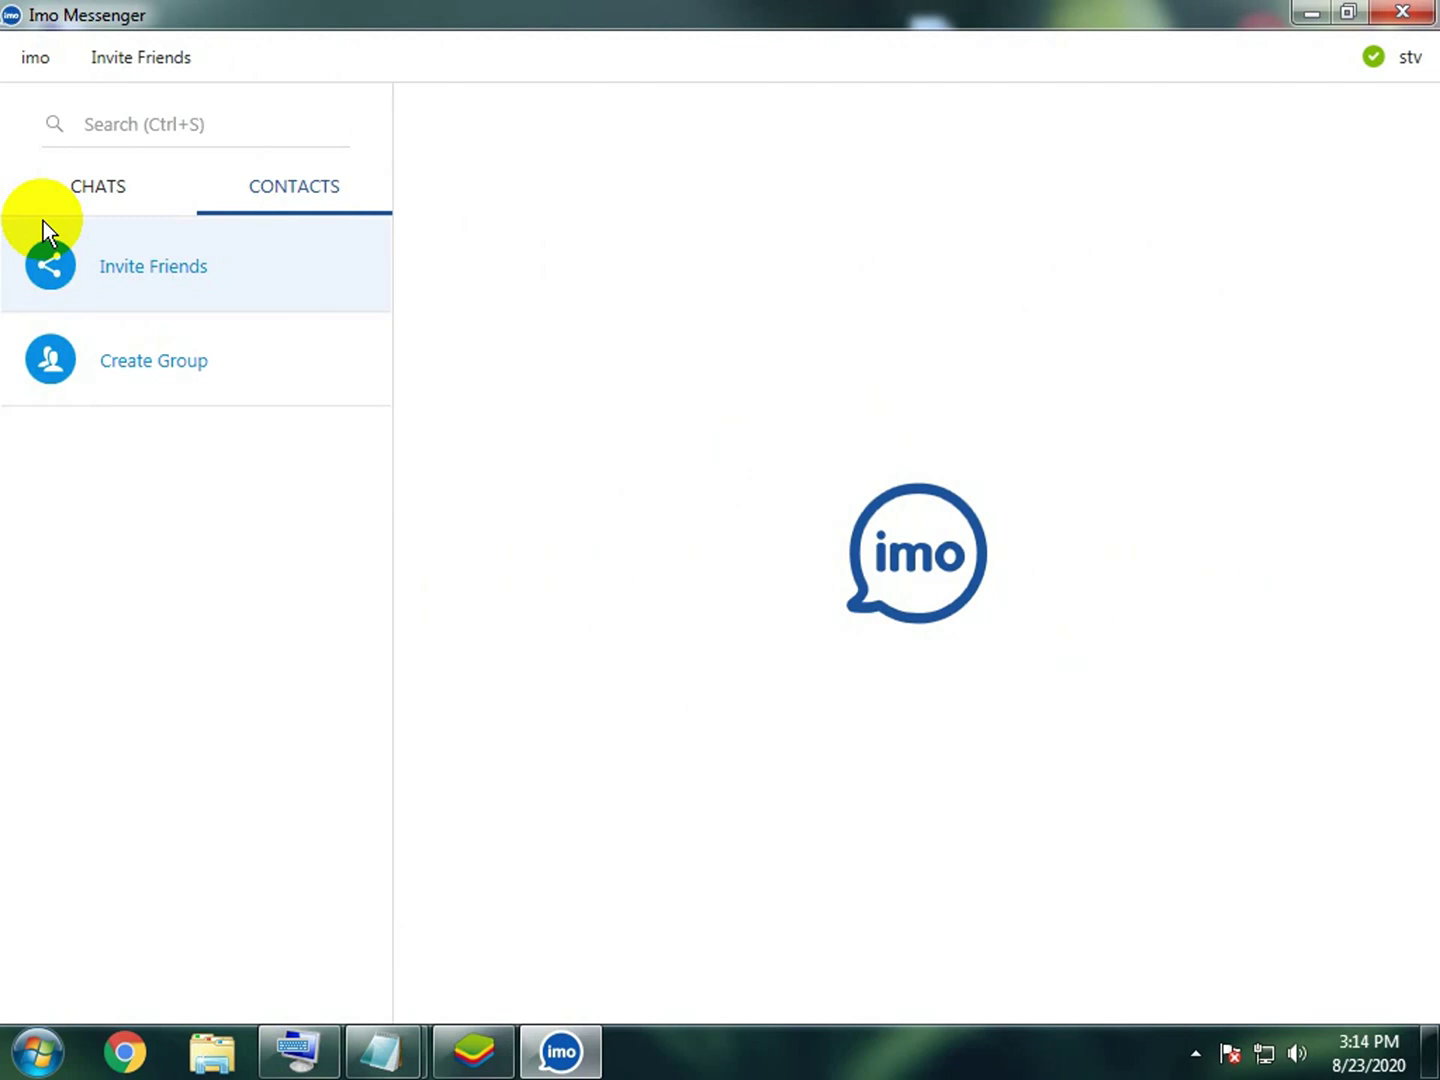
pyautogui.click(127, 198)
pyautogui.click(321, 186)
pyautogui.click(136, 177)
pyautogui.click(331, 182)
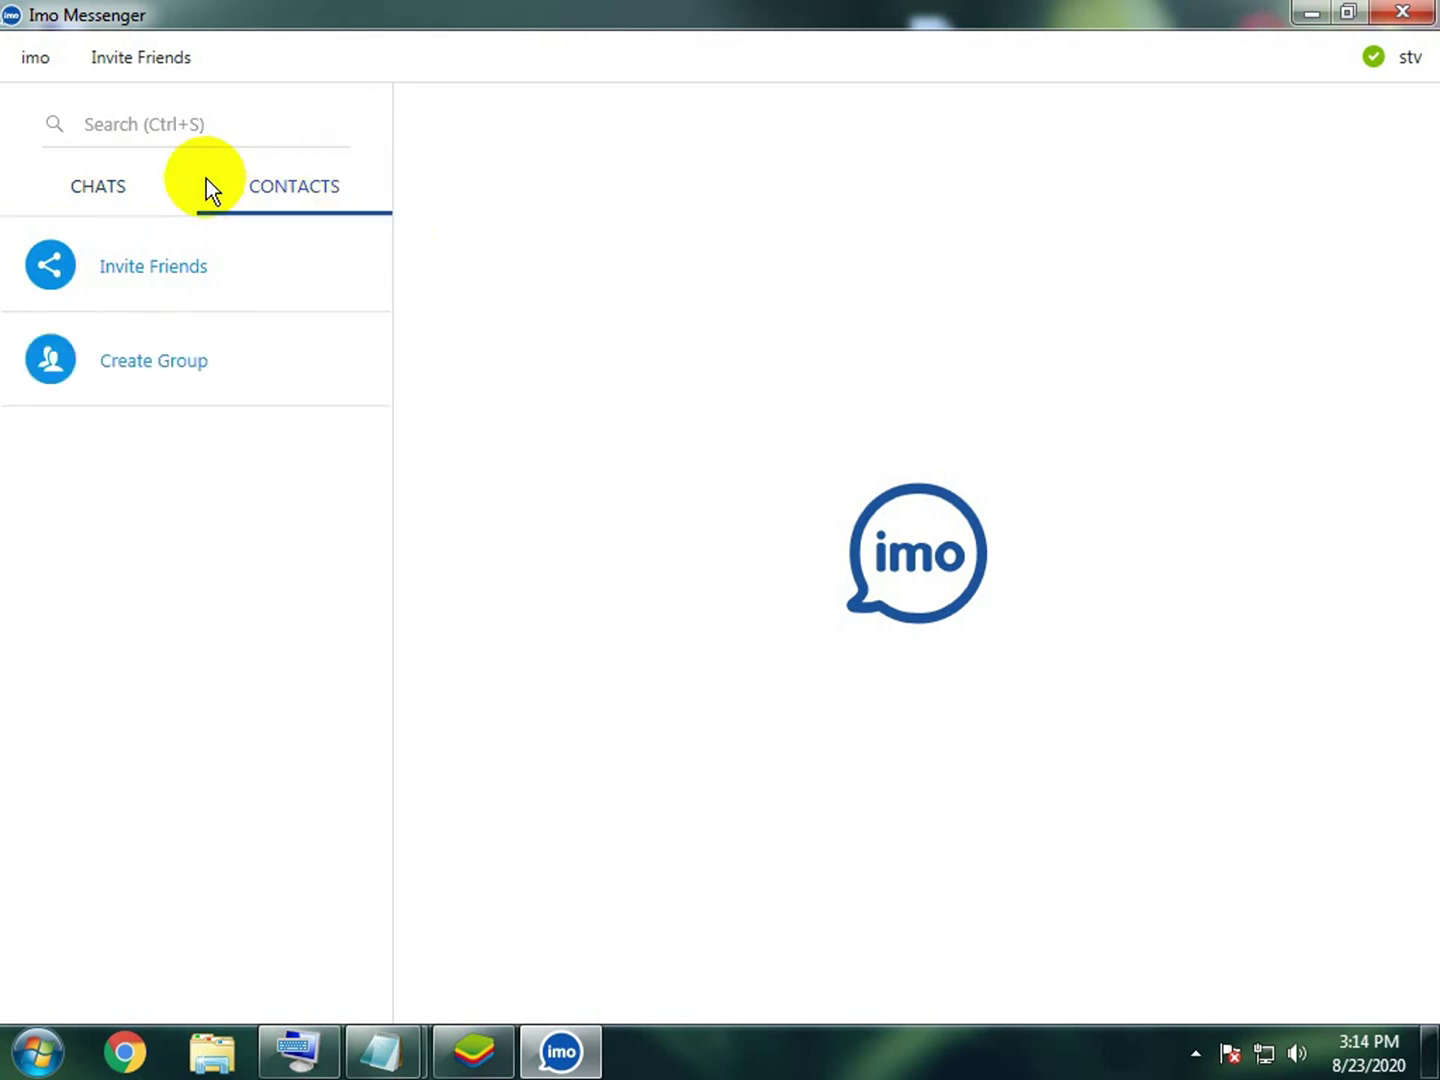
pyautogui.click(123, 188)
pyautogui.click(201, 122)
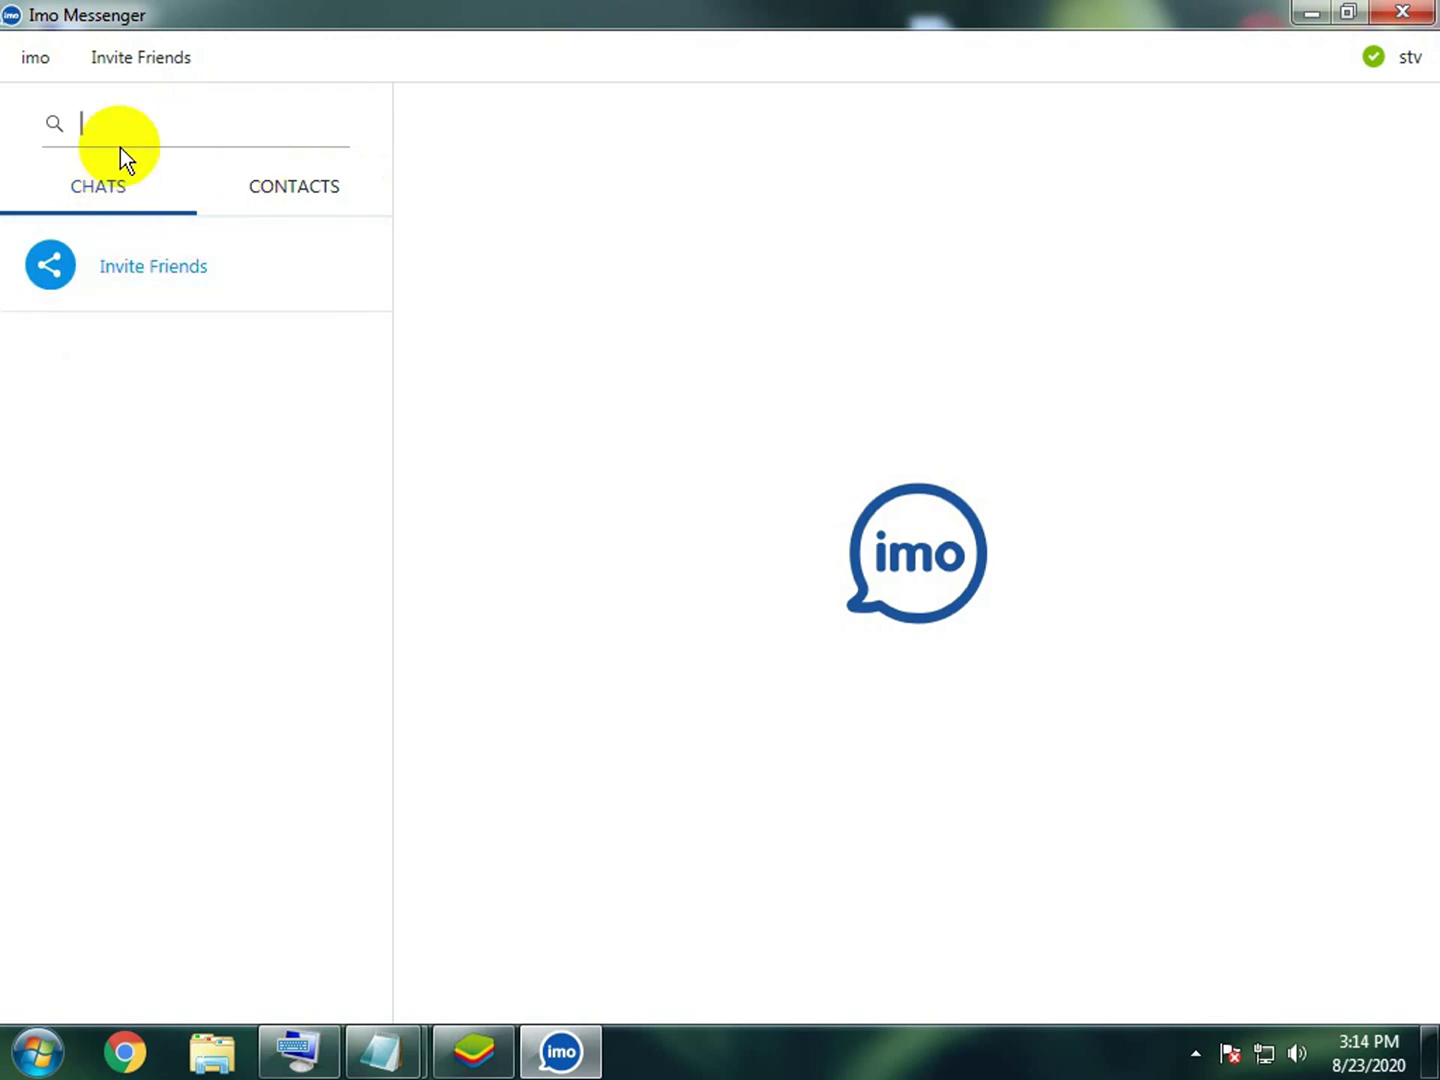
pyautogui.moveTo(797, 11); pyautogui.dragTo(886, 194)
pyautogui.rightClick(714, 163)
pyautogui.click(806, 257)
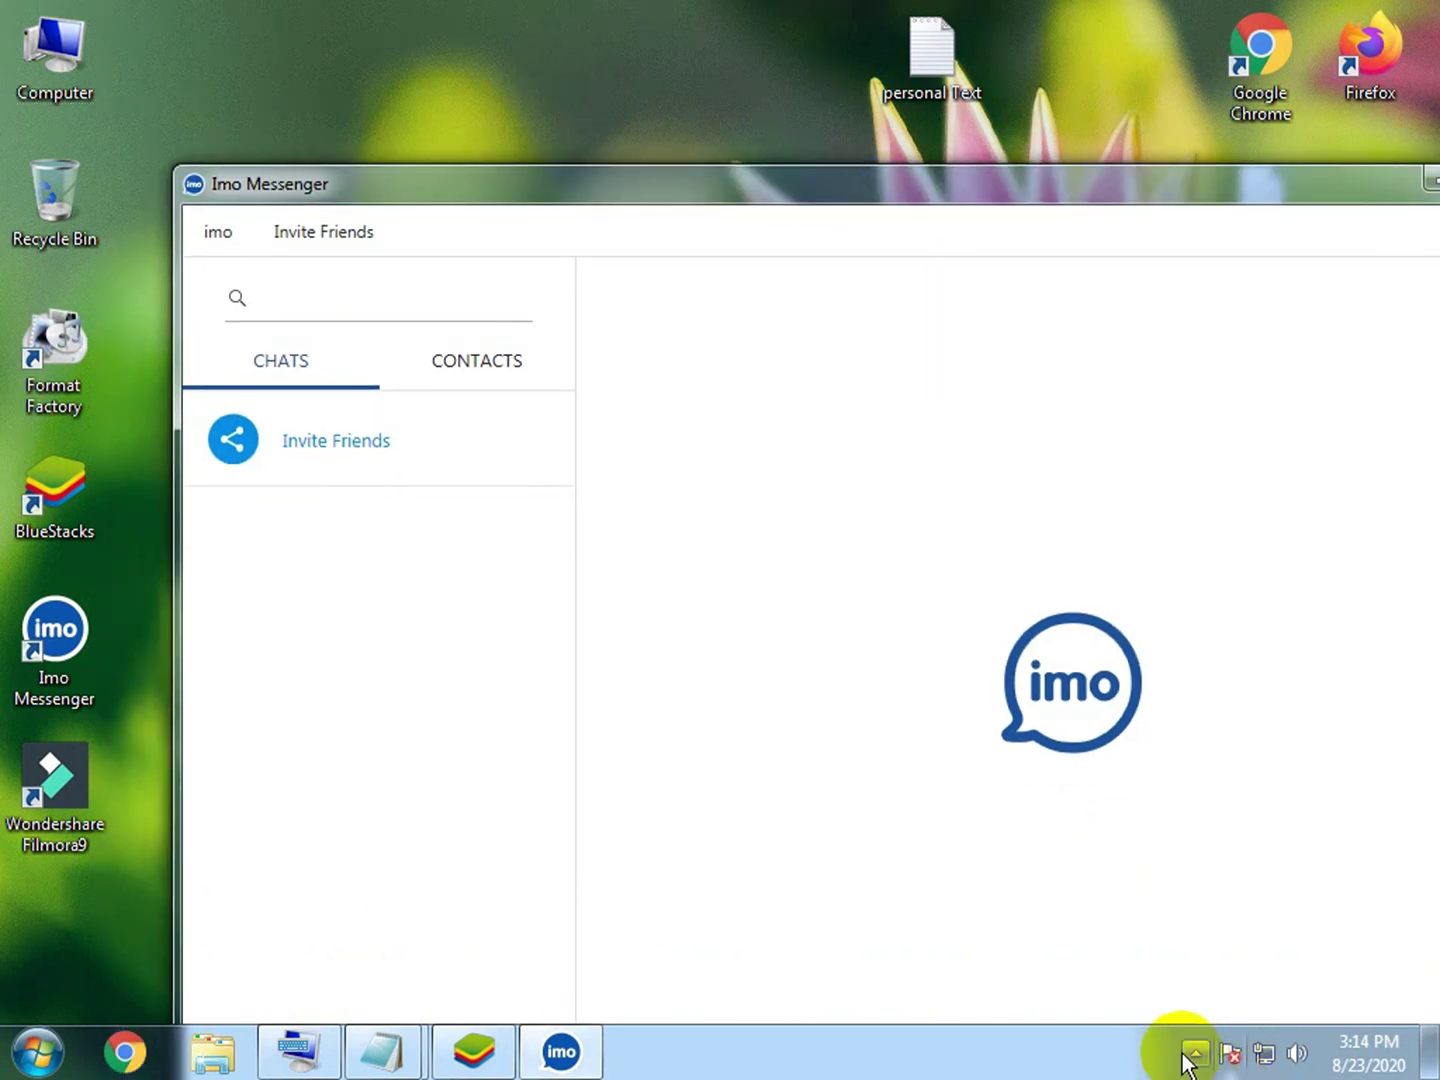
pyautogui.moveTo(727, 185)
pyautogui.mouseDown()
pyautogui.moveTo(627, 3)
pyautogui.moveTo(652, 312)
pyautogui.moveTo(736, 198)
pyautogui.mouseUp()
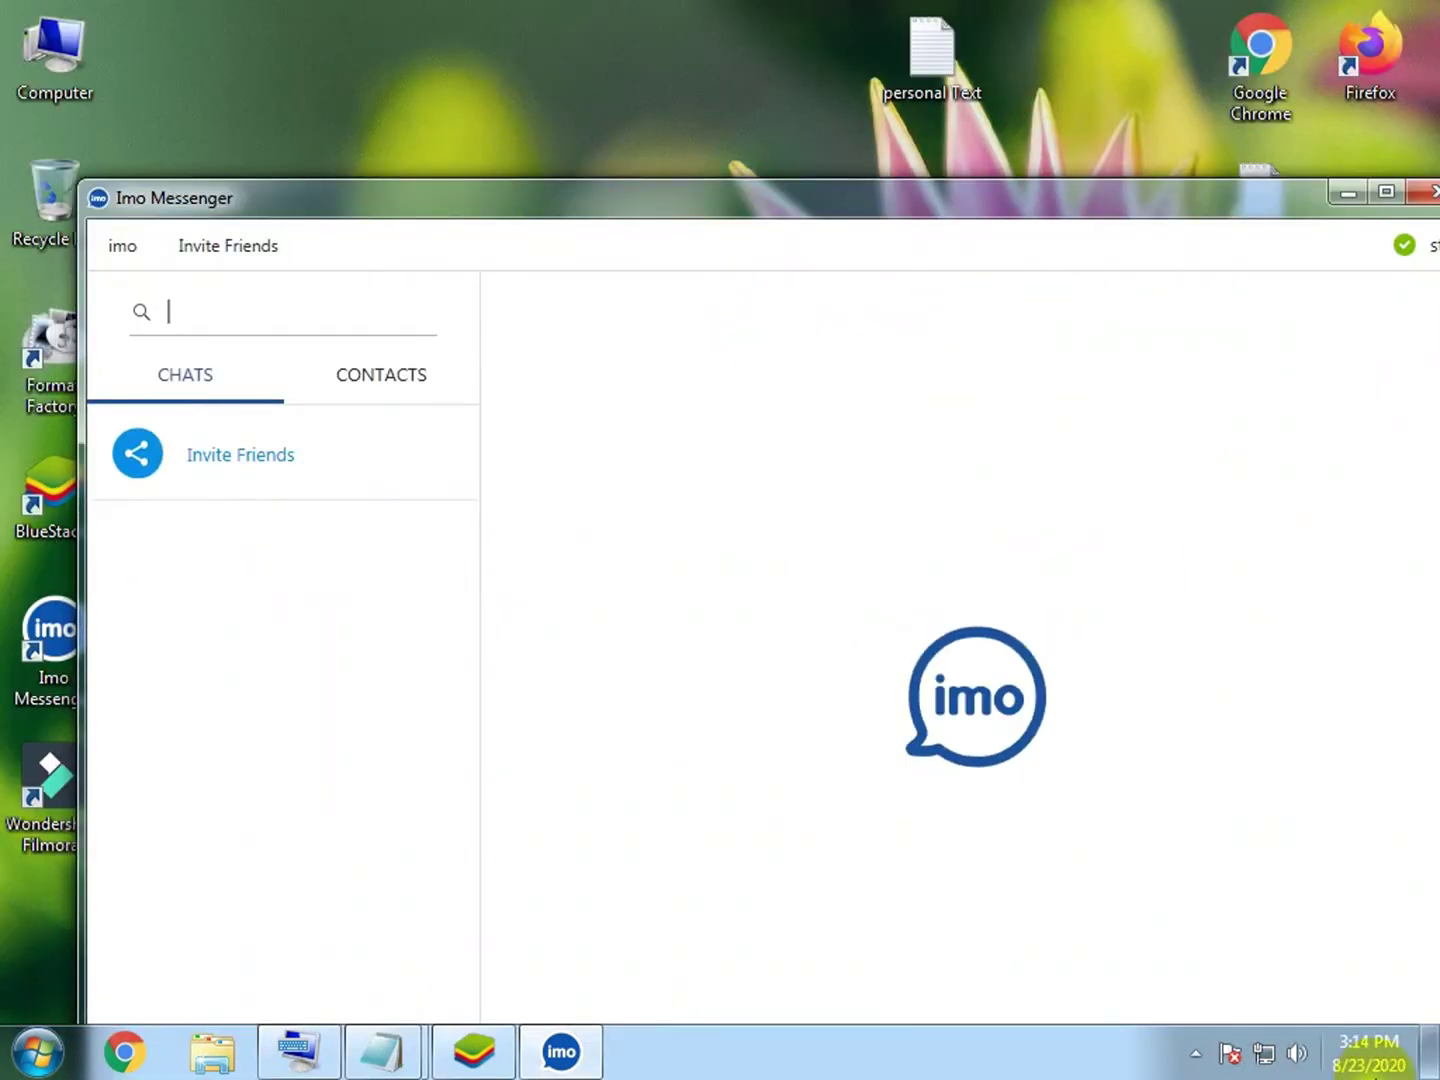
pyautogui.click(1196, 1054)
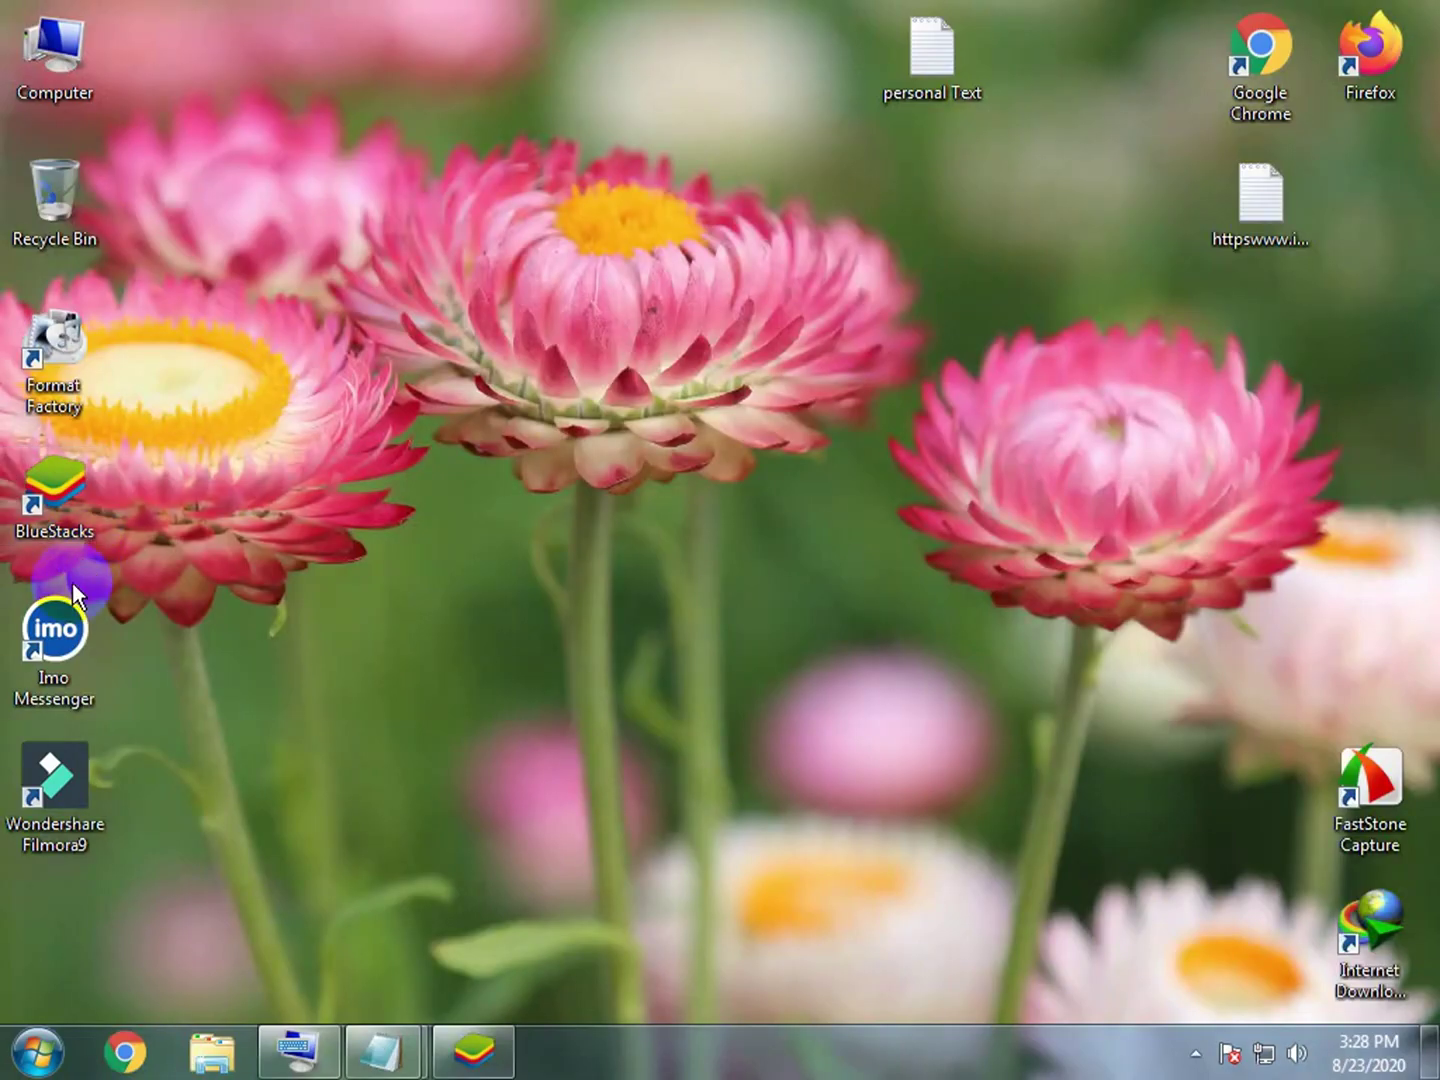
# Step: Launch Imo Messenger from the desktop, then cut the phone number in the directory search and paste it back
pyautogui.doubleClick(74, 590)
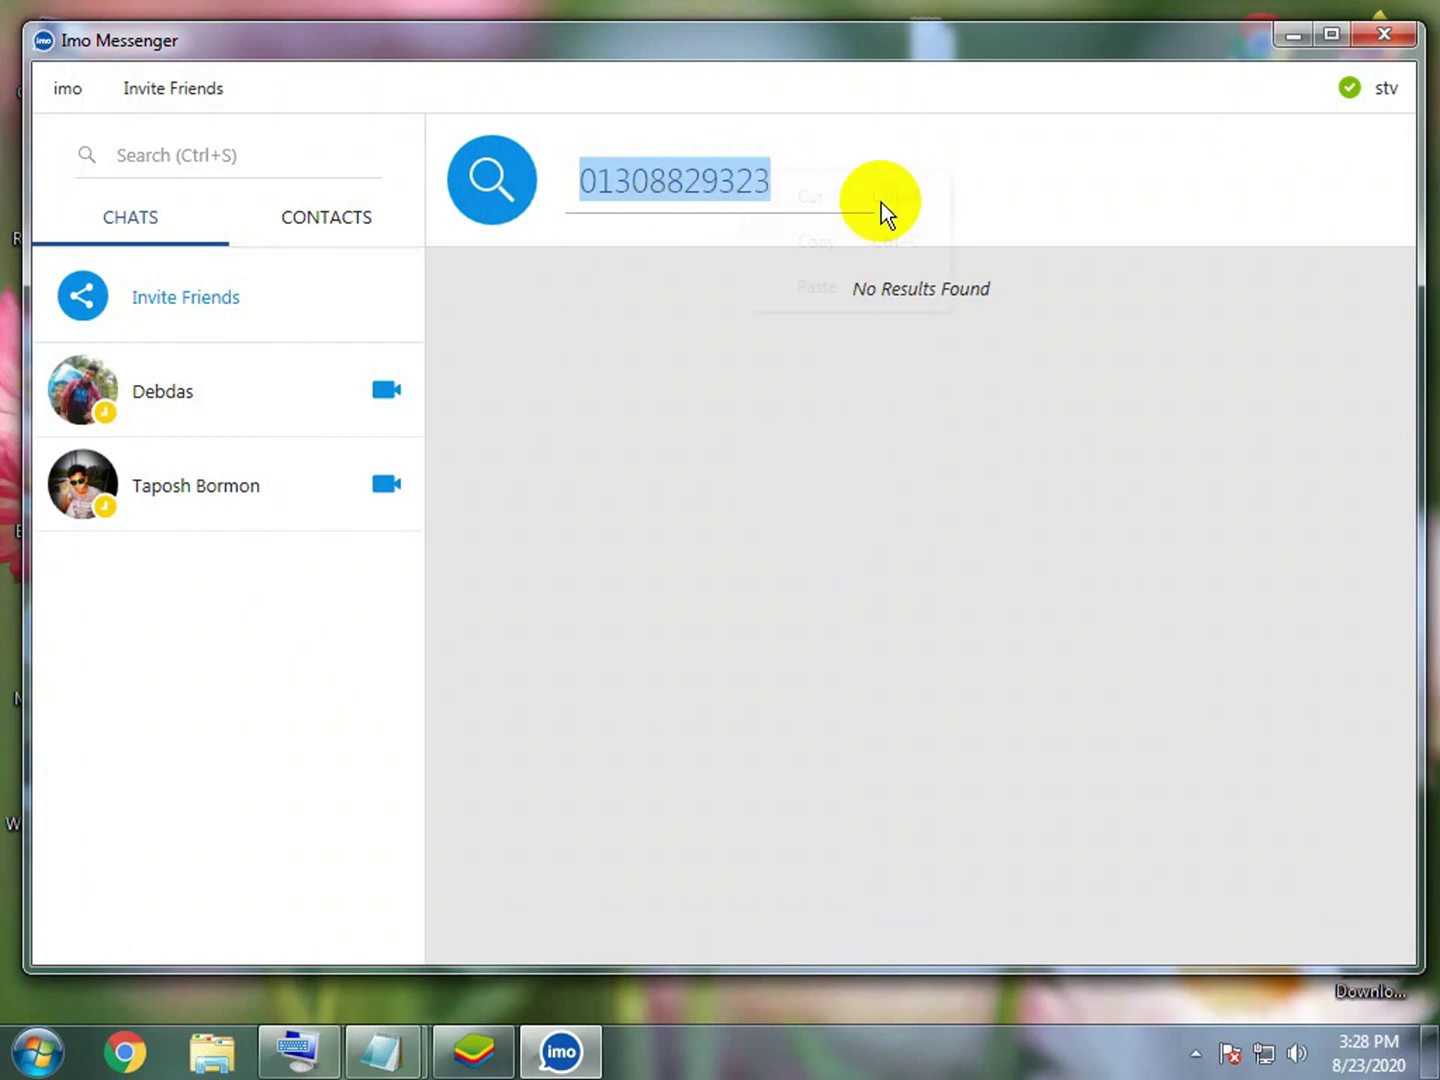
pyautogui.rightClick(740, 168)
pyautogui.click(819, 199)
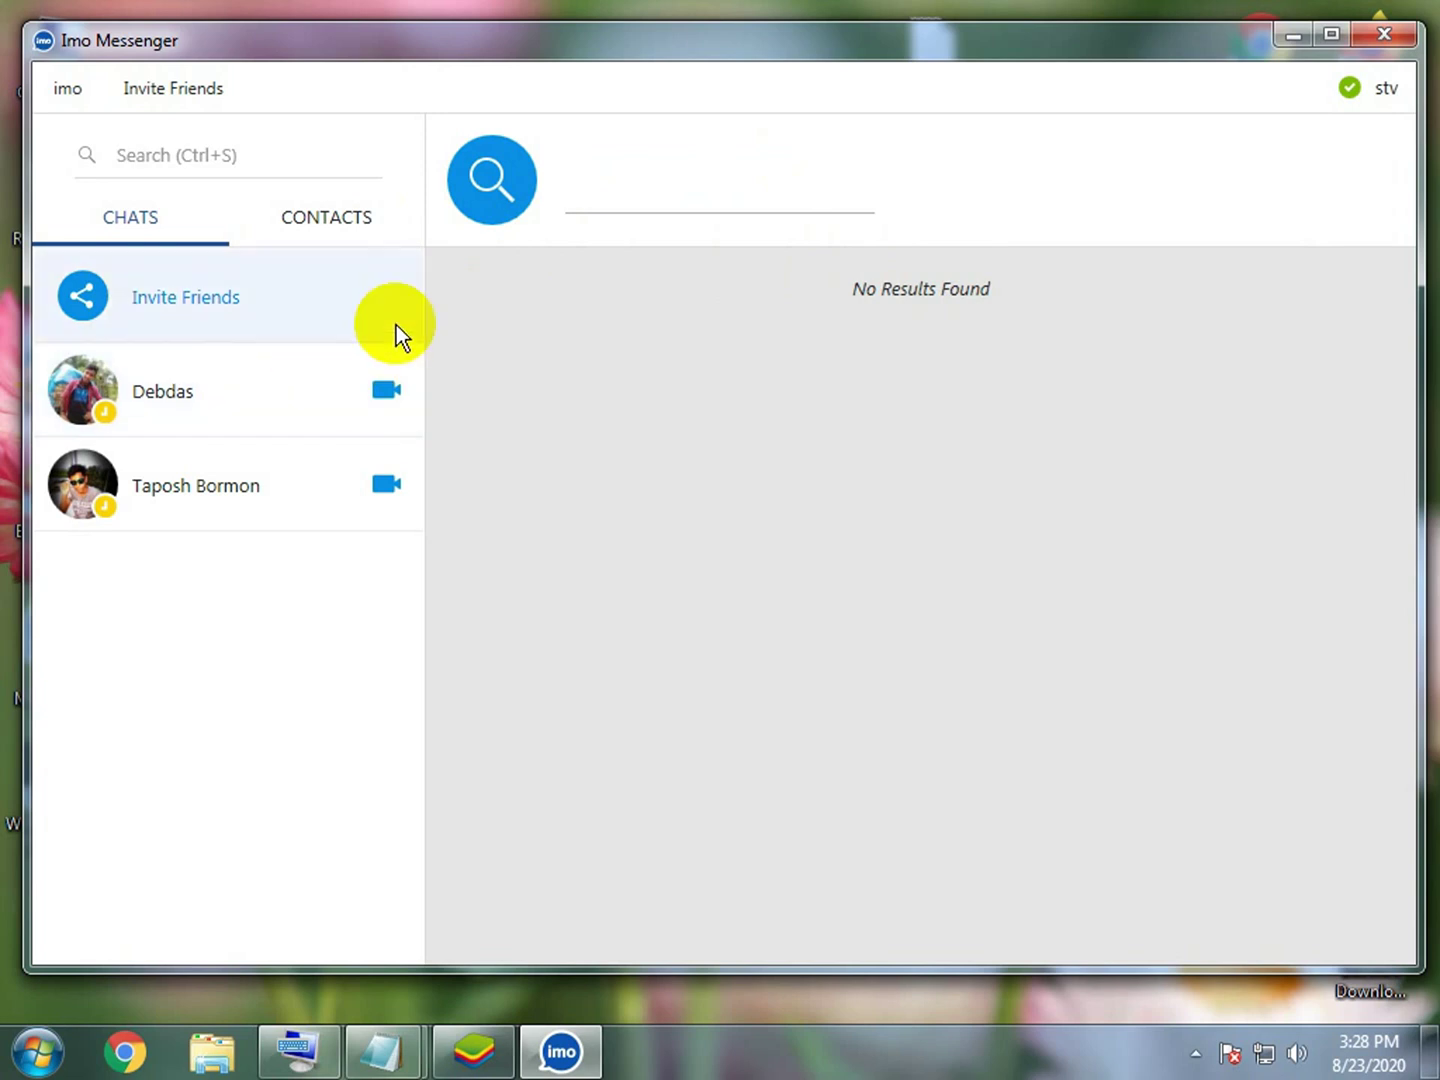
pyautogui.click(645, 174)
pyautogui.rightClick(645, 175)
pyautogui.click(764, 291)
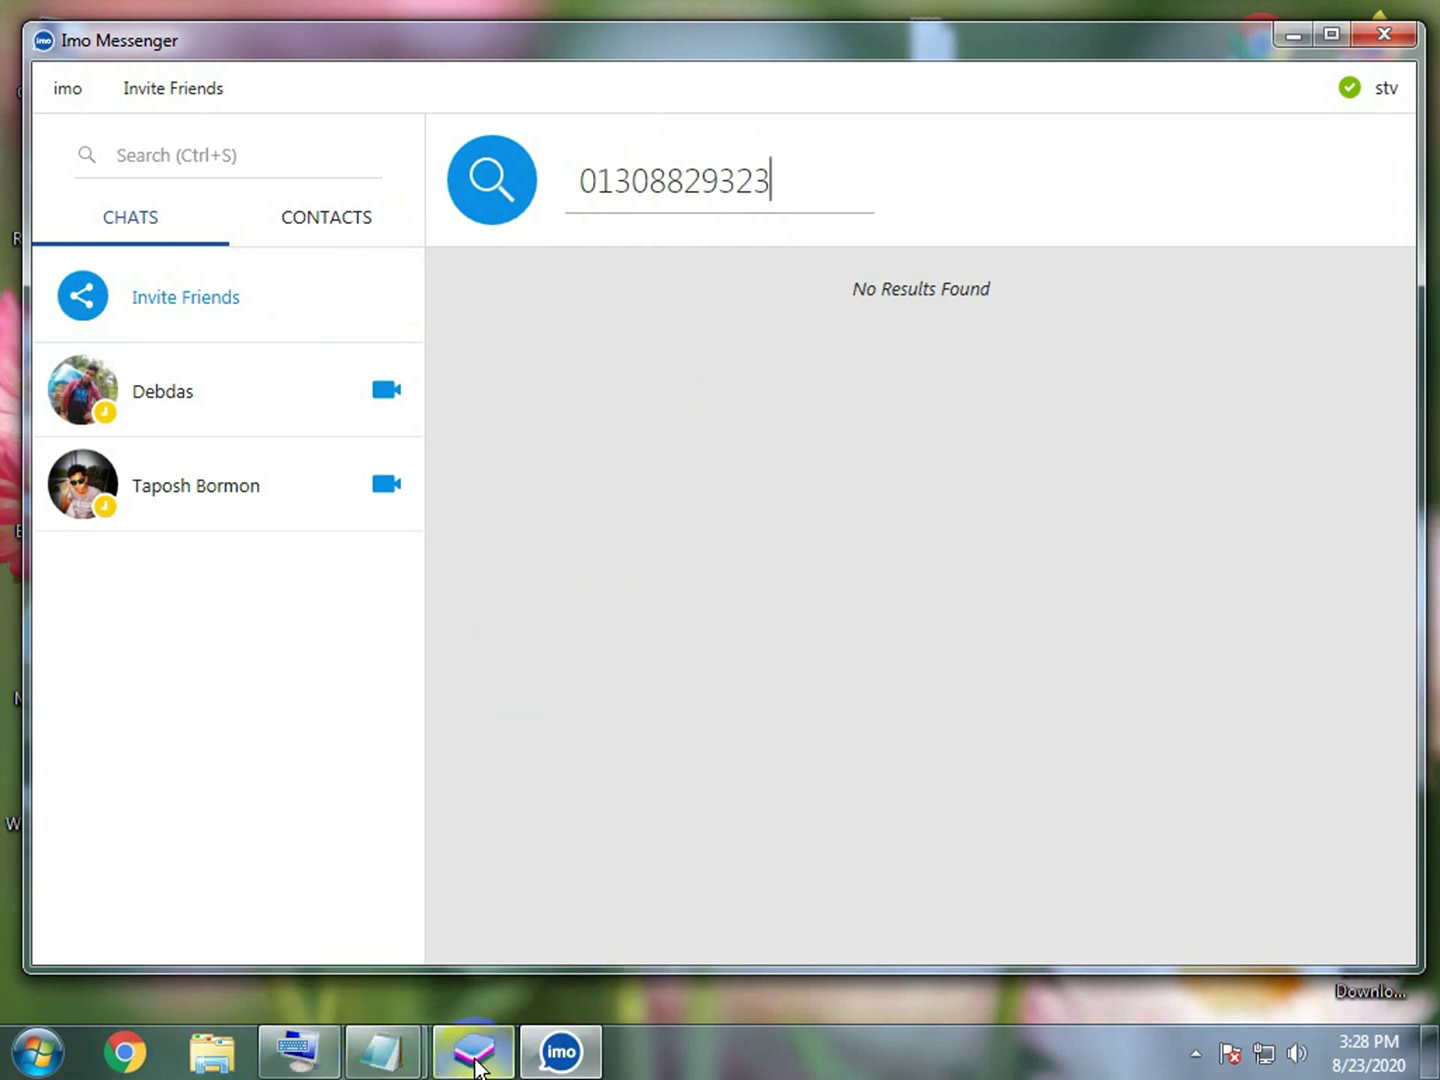
# Step: Bring up the On-Screen Keyboard and run the directory search for the entered phone number
pyautogui.moveTo(455, 1022)
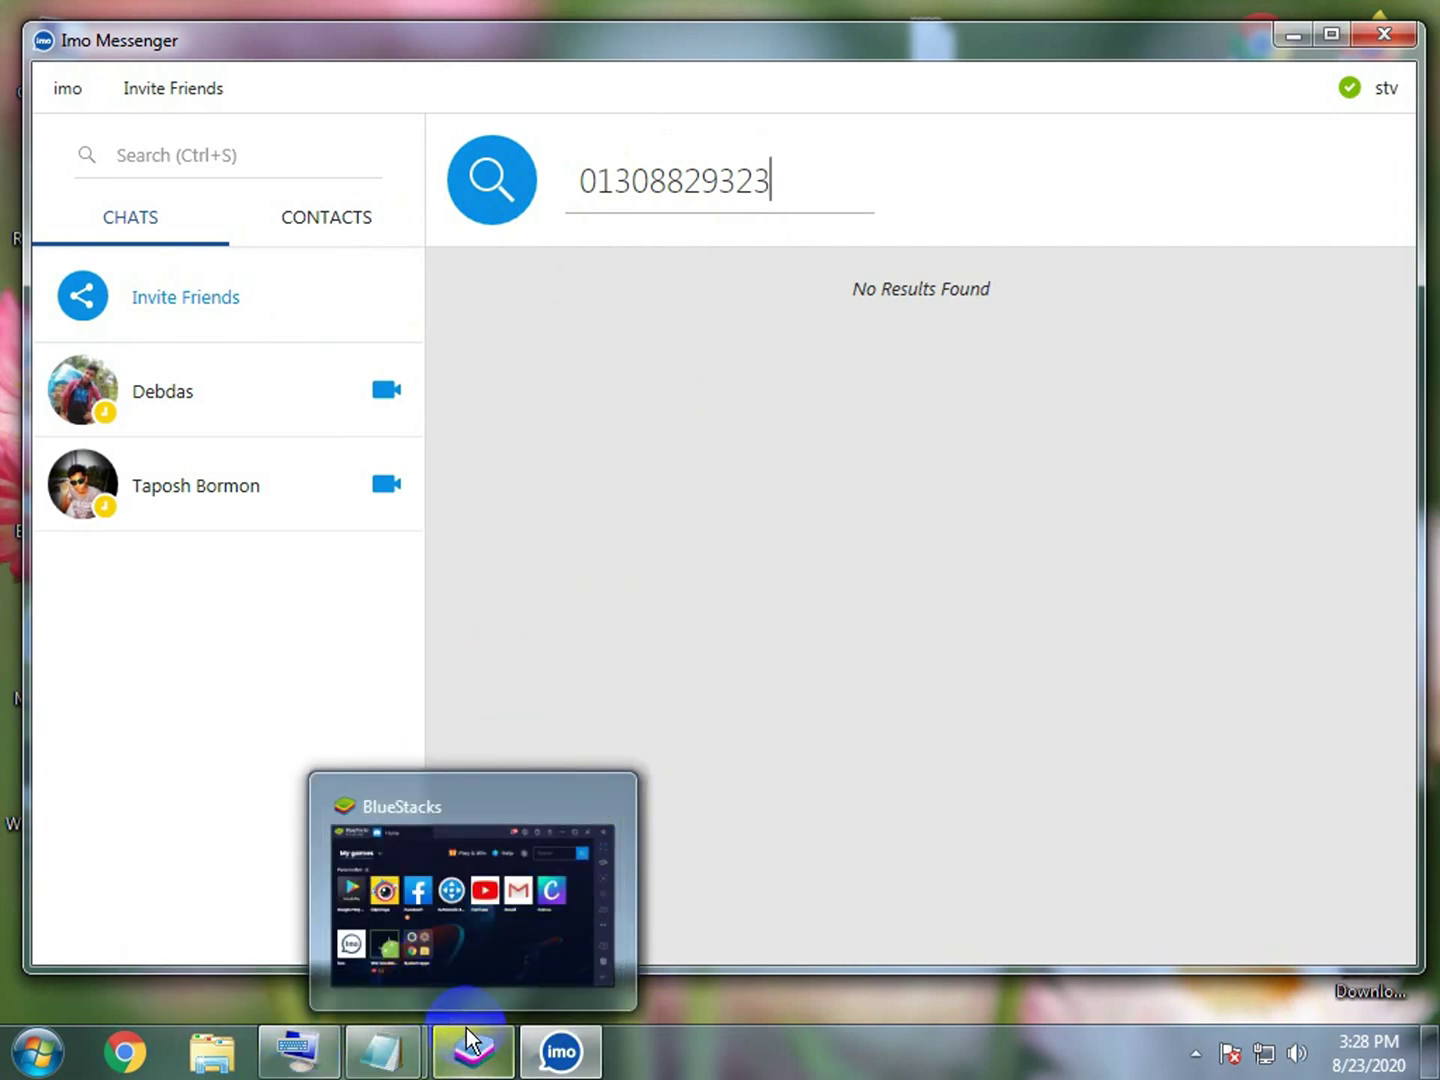
pyautogui.moveTo(360, 1056)
pyautogui.click(299, 1049)
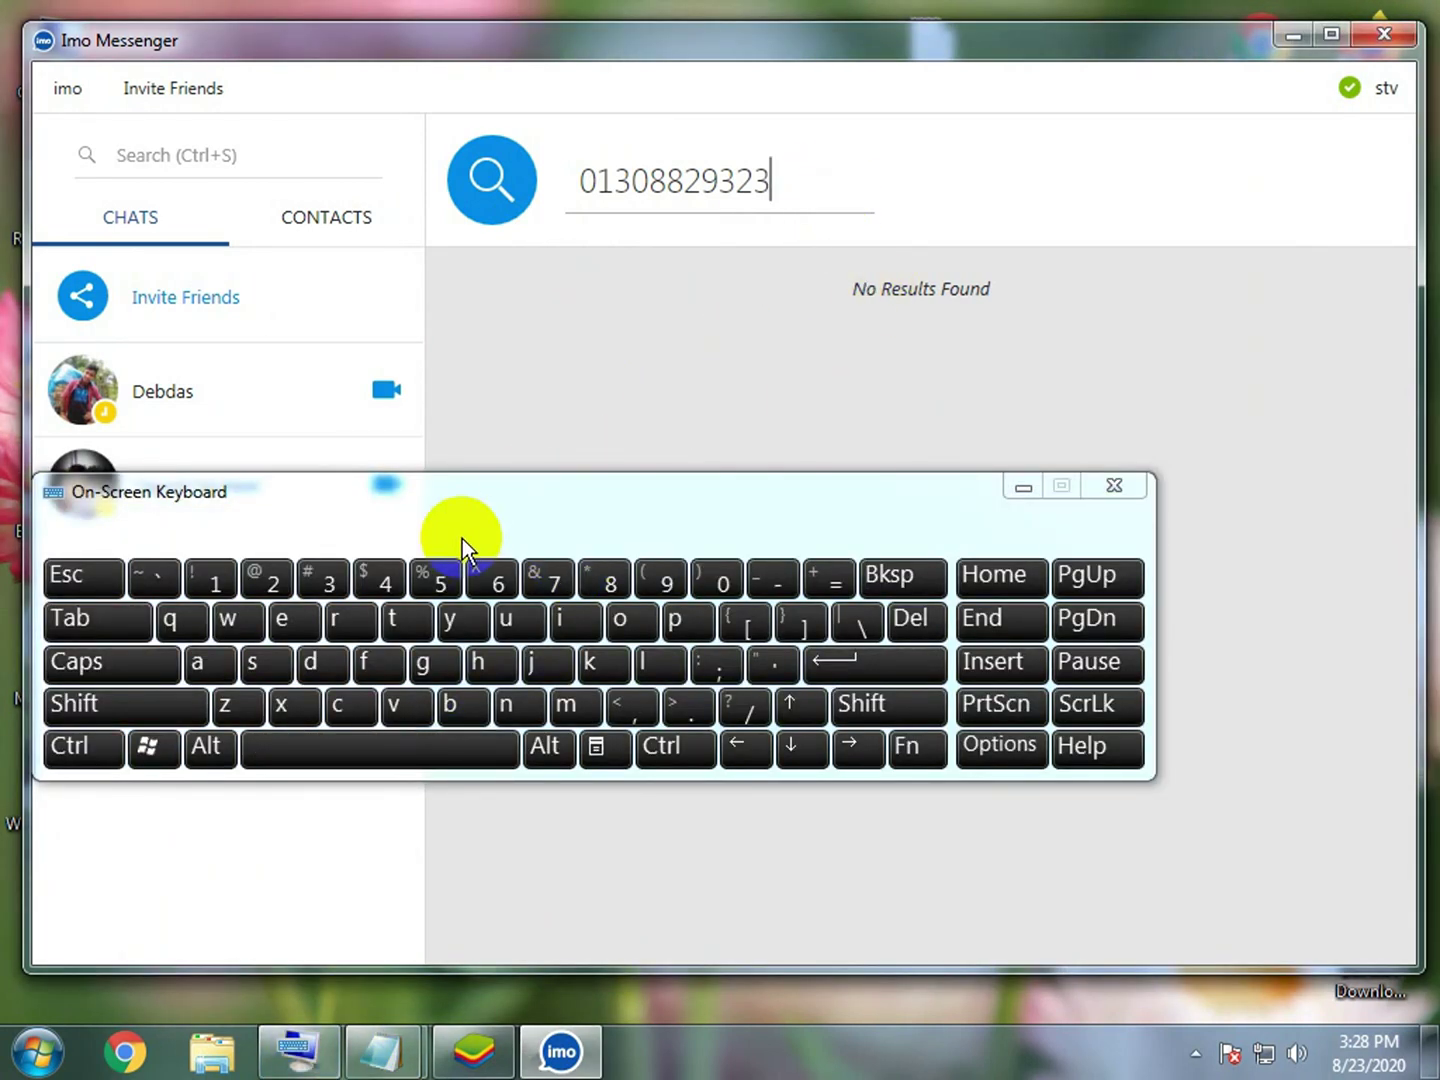
pyautogui.moveTo(436, 490); pyautogui.dragTo(670, 491)
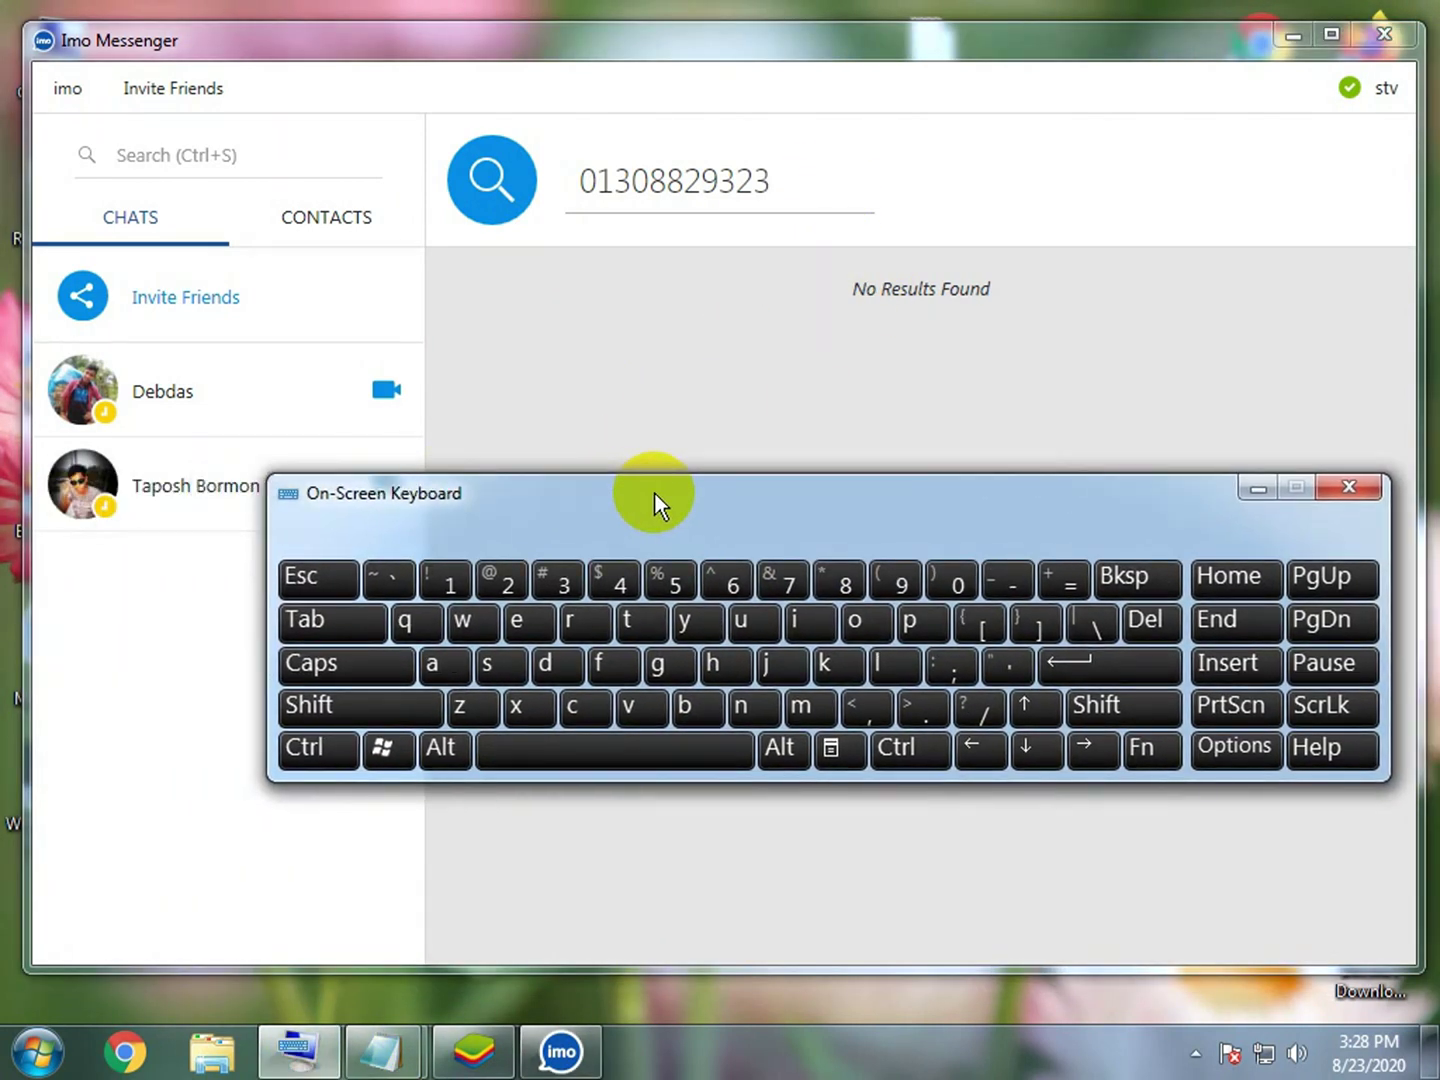
pyautogui.click(1121, 661)
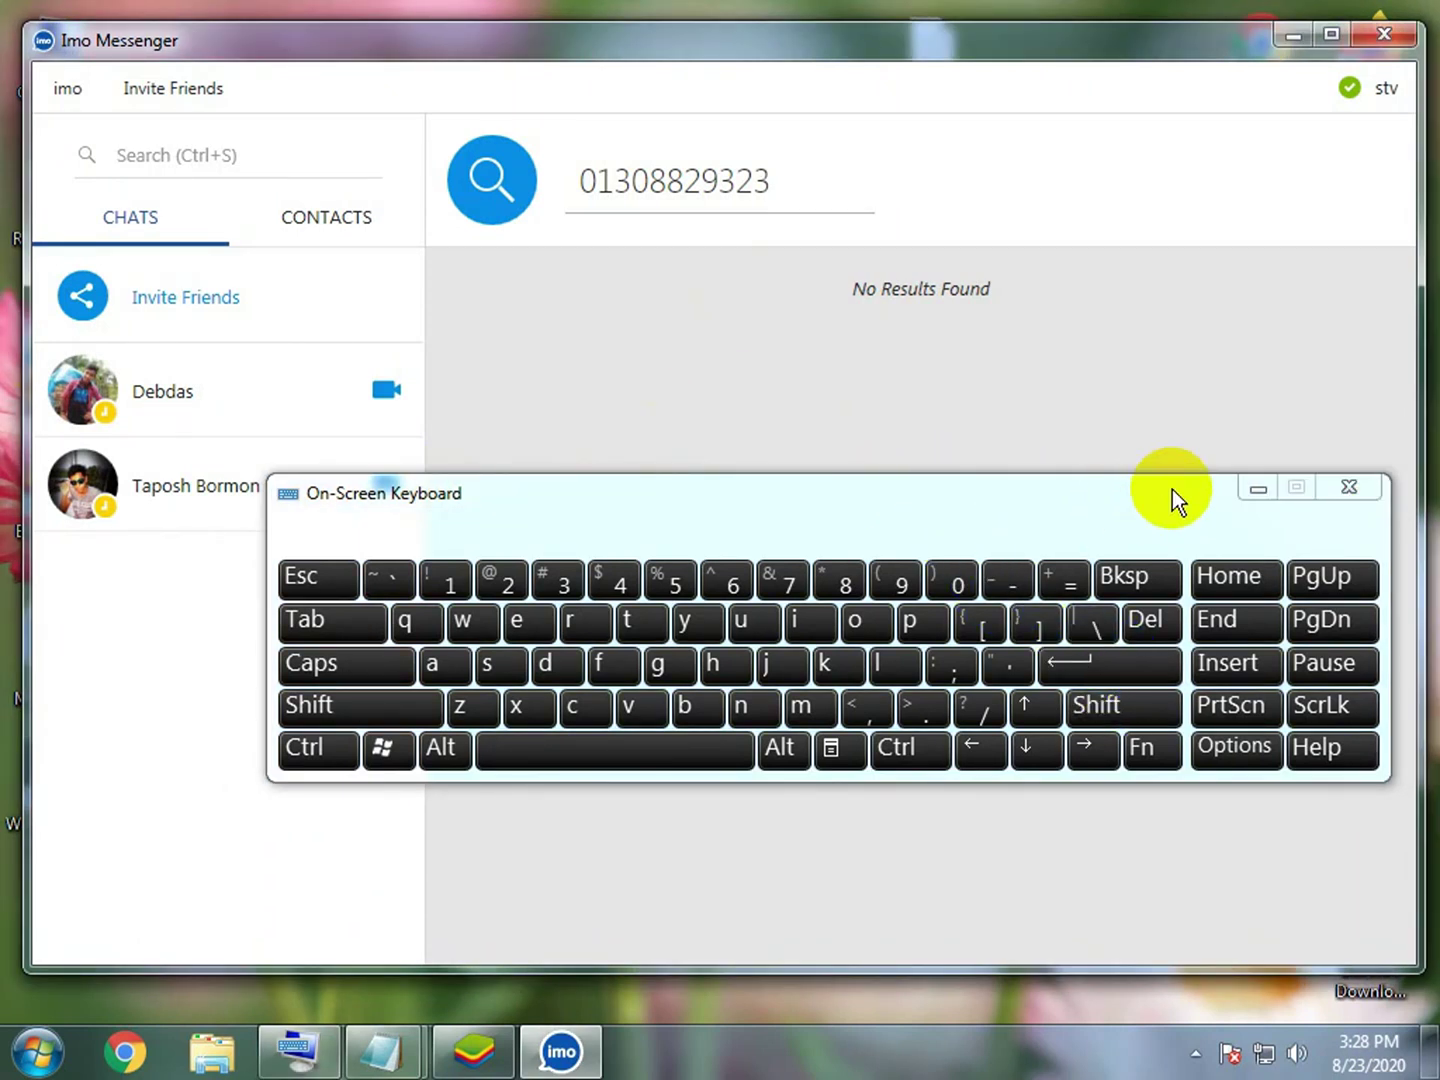
# Step: Copy the phone number into the search field above the chat list and search the directory for it
pyautogui.doubleClick(683, 184)
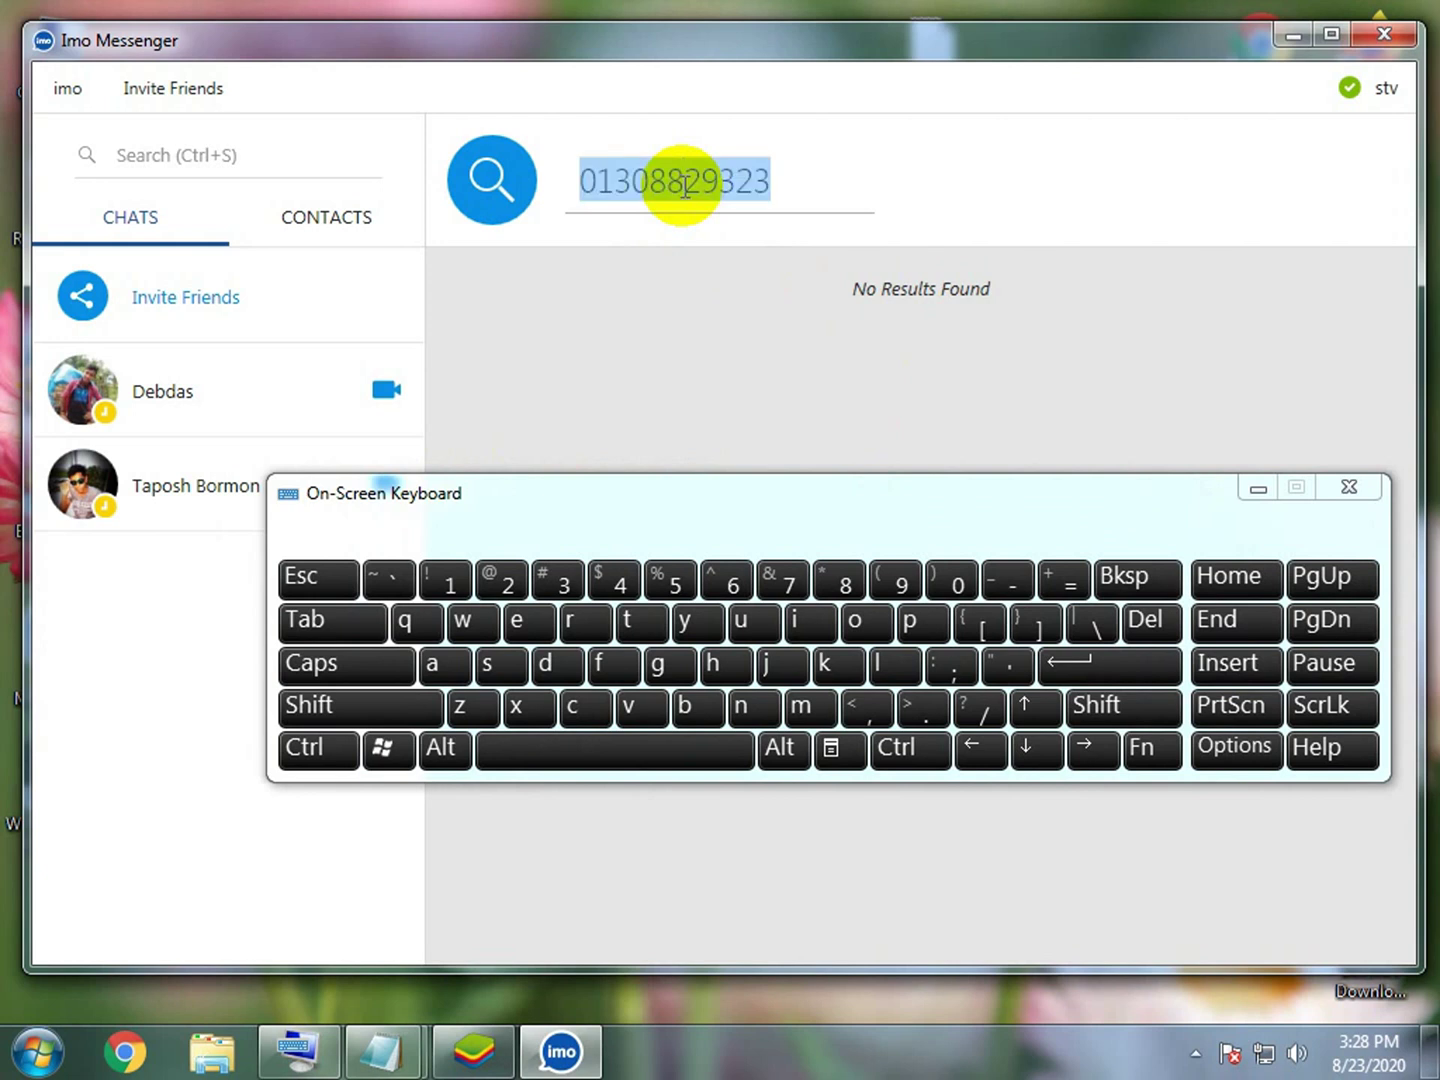
pyautogui.rightClick(742, 203)
pyautogui.click(757, 259)
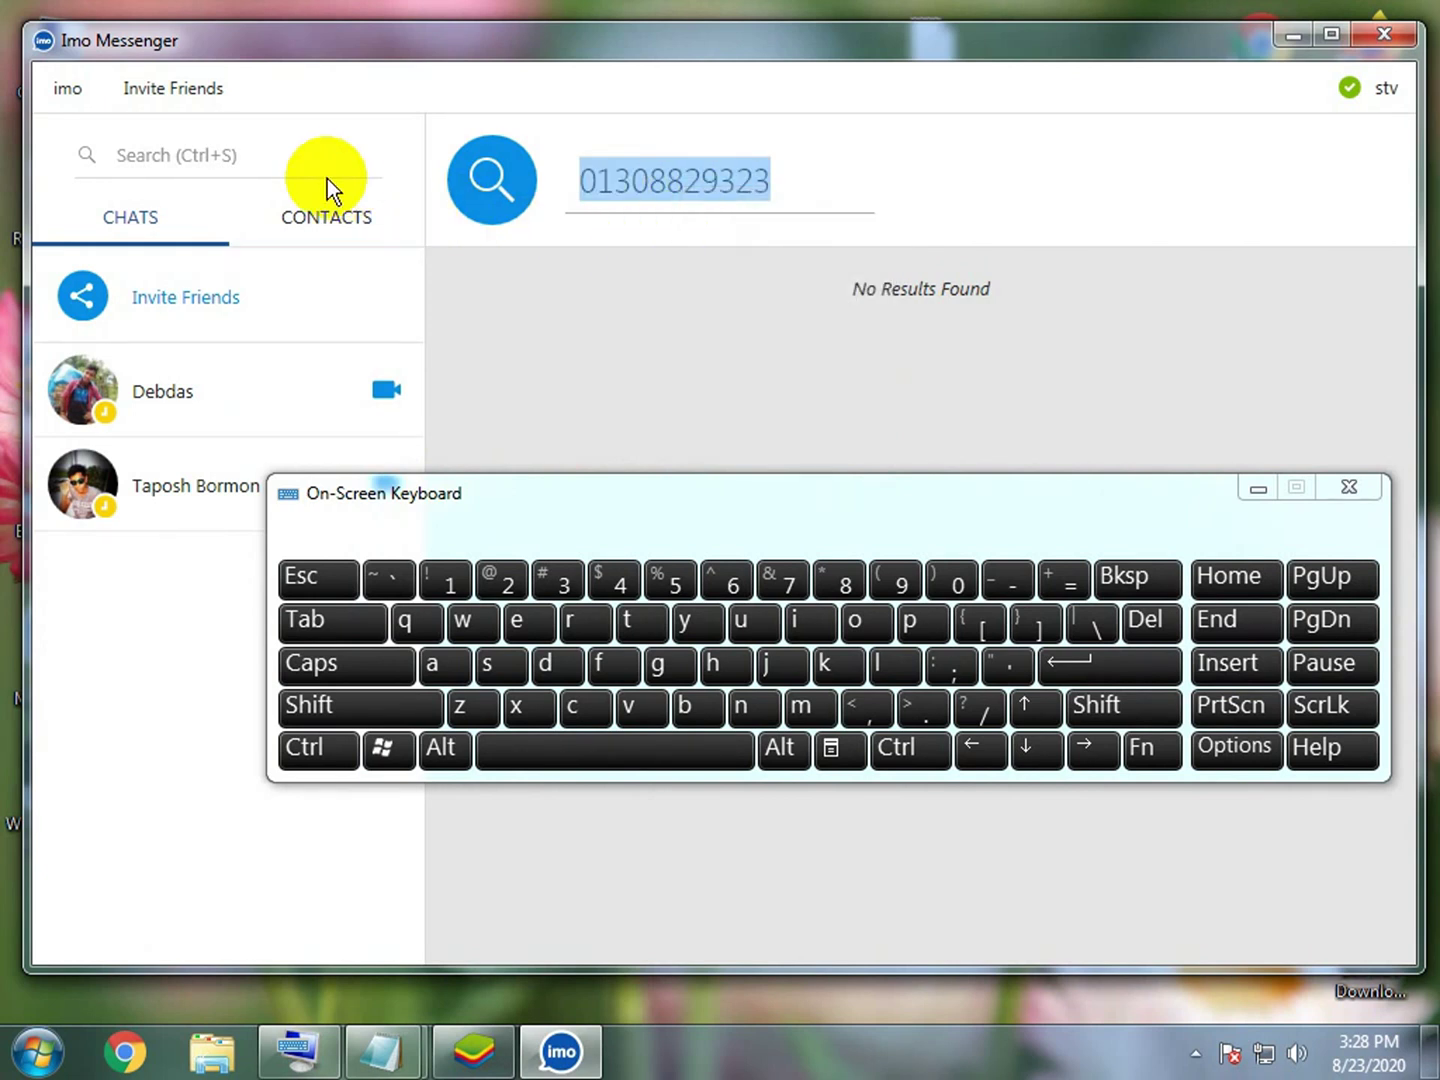
pyautogui.click(301, 160)
pyautogui.rightClick(302, 160)
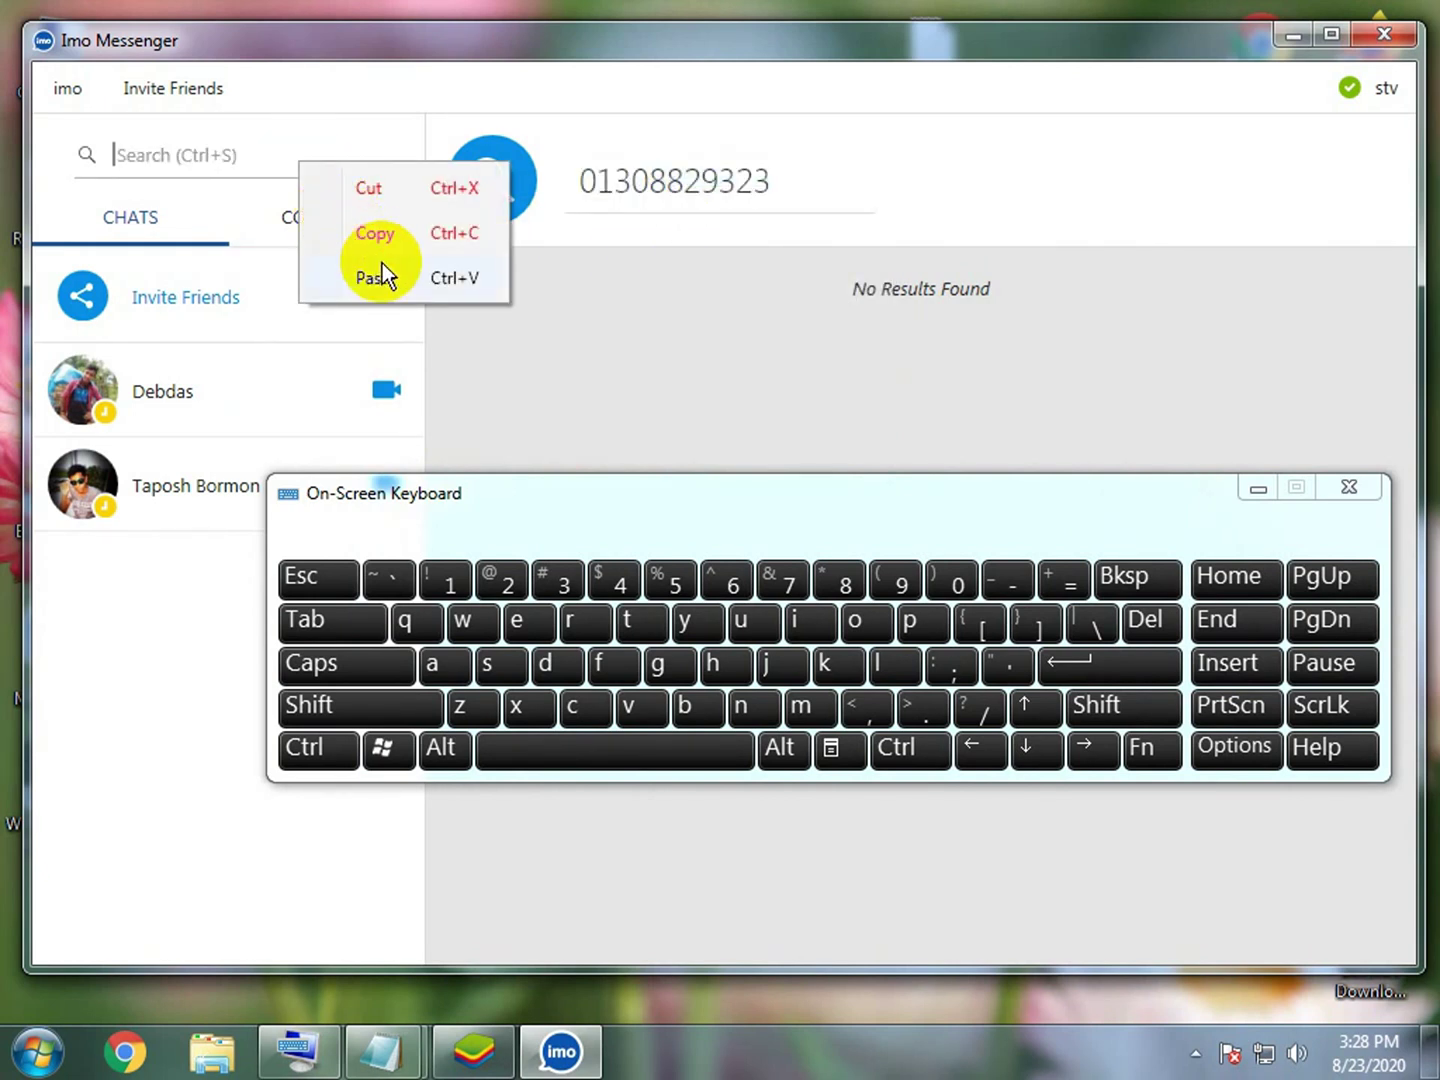
pyautogui.click(380, 273)
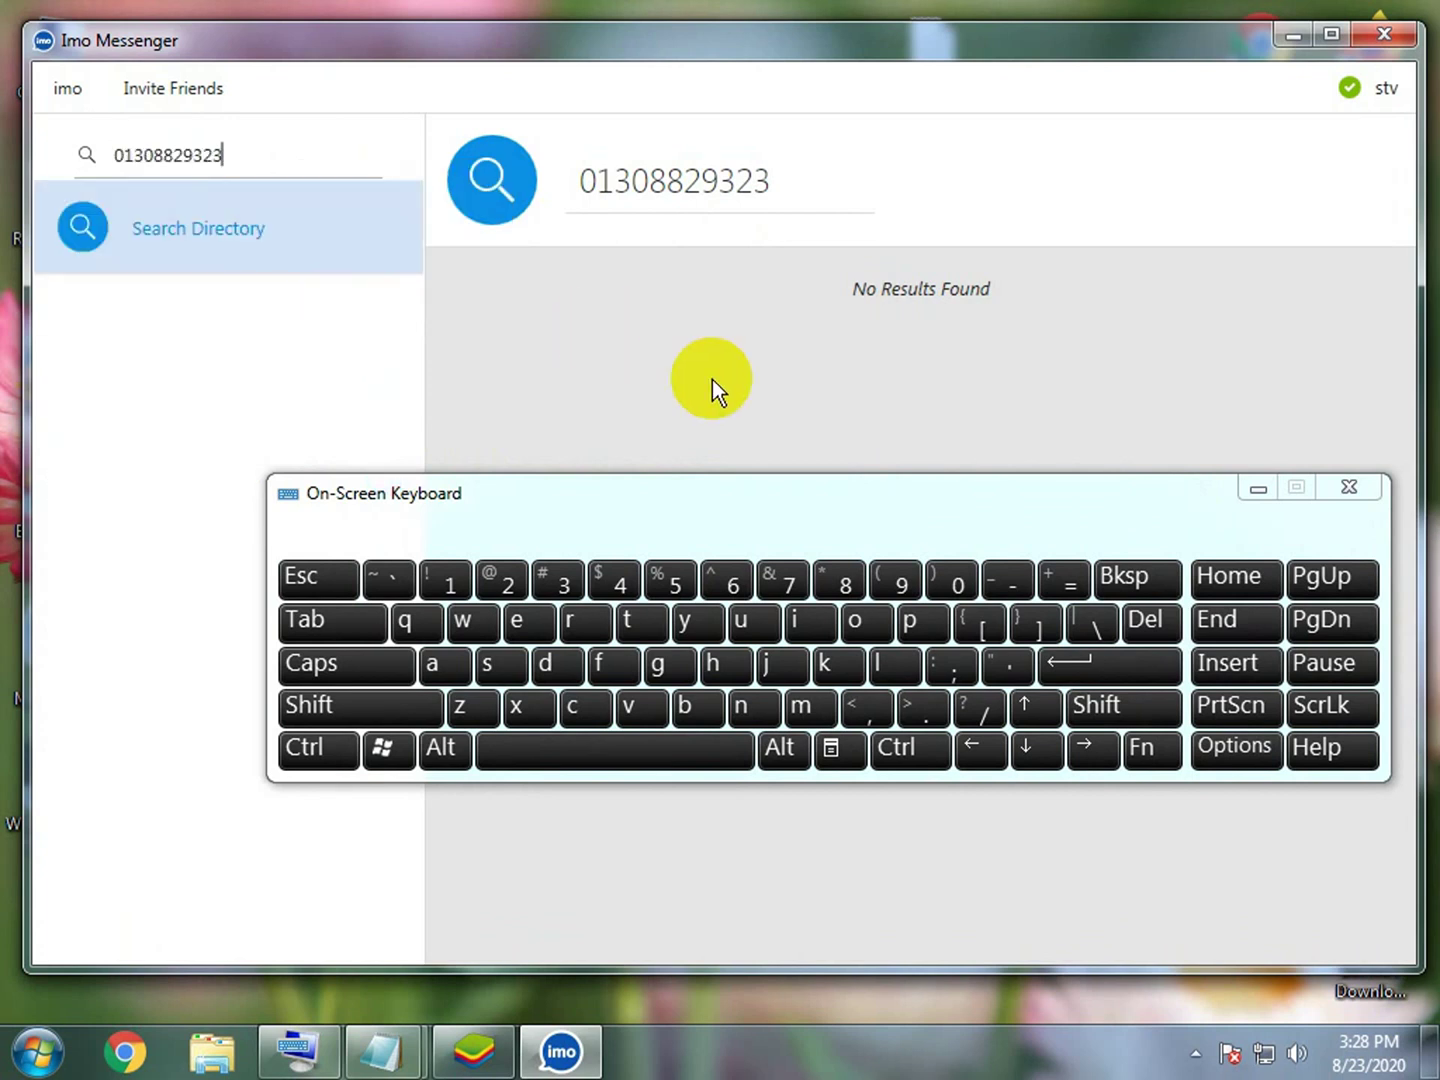
pyautogui.click(1140, 621)
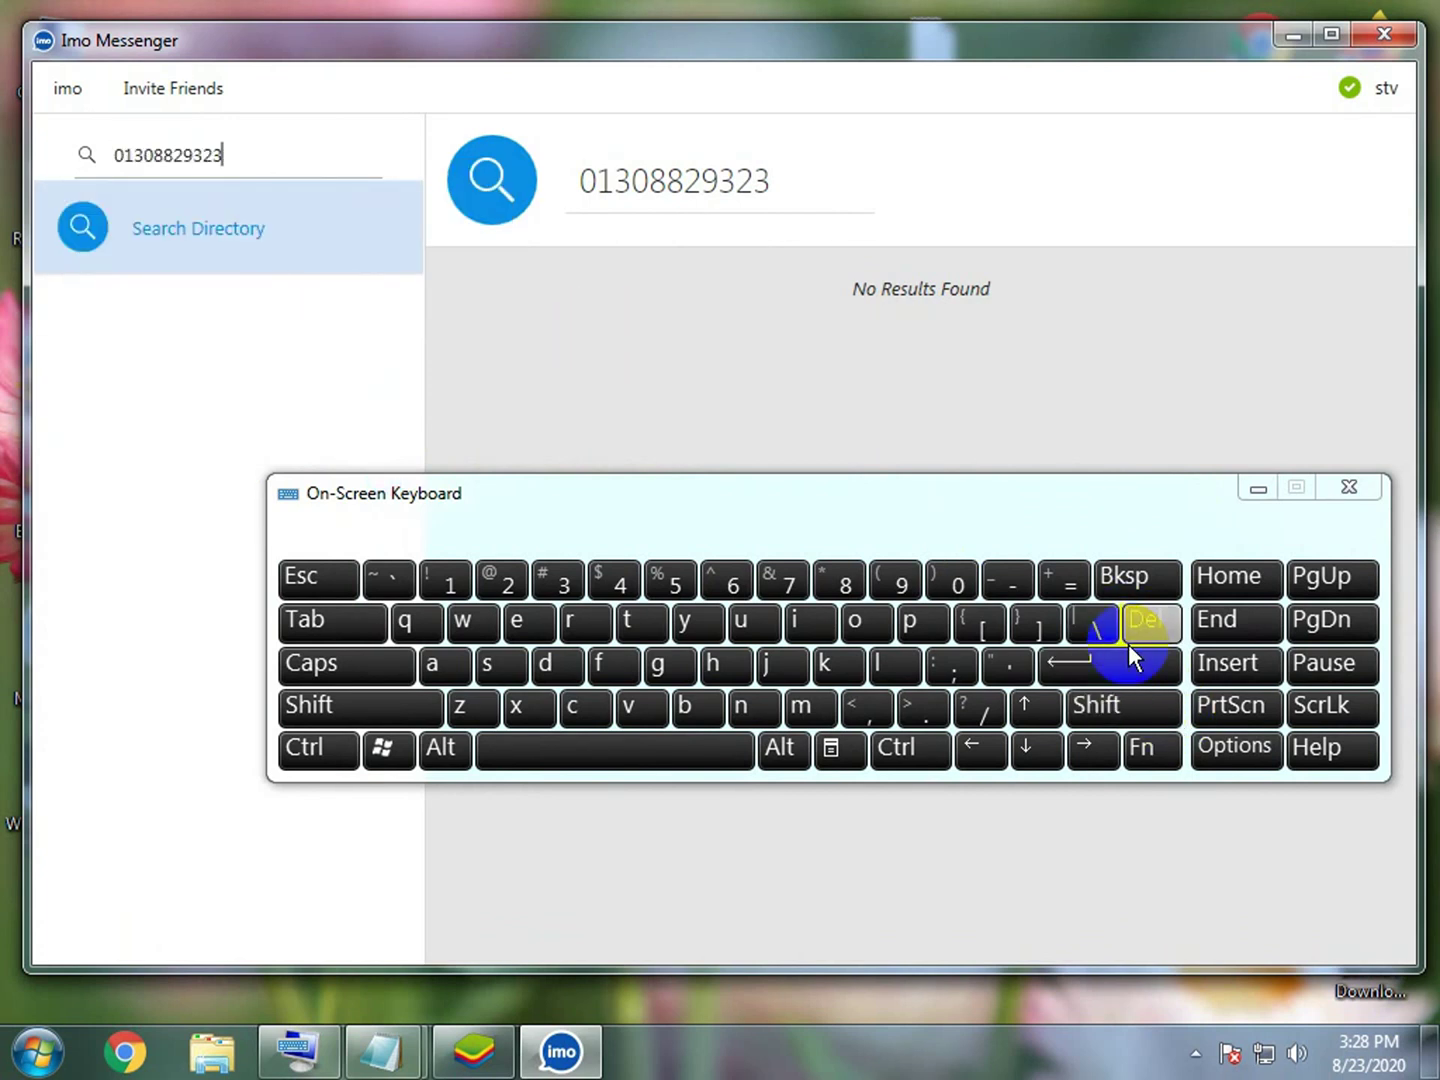
pyautogui.click(1127, 666)
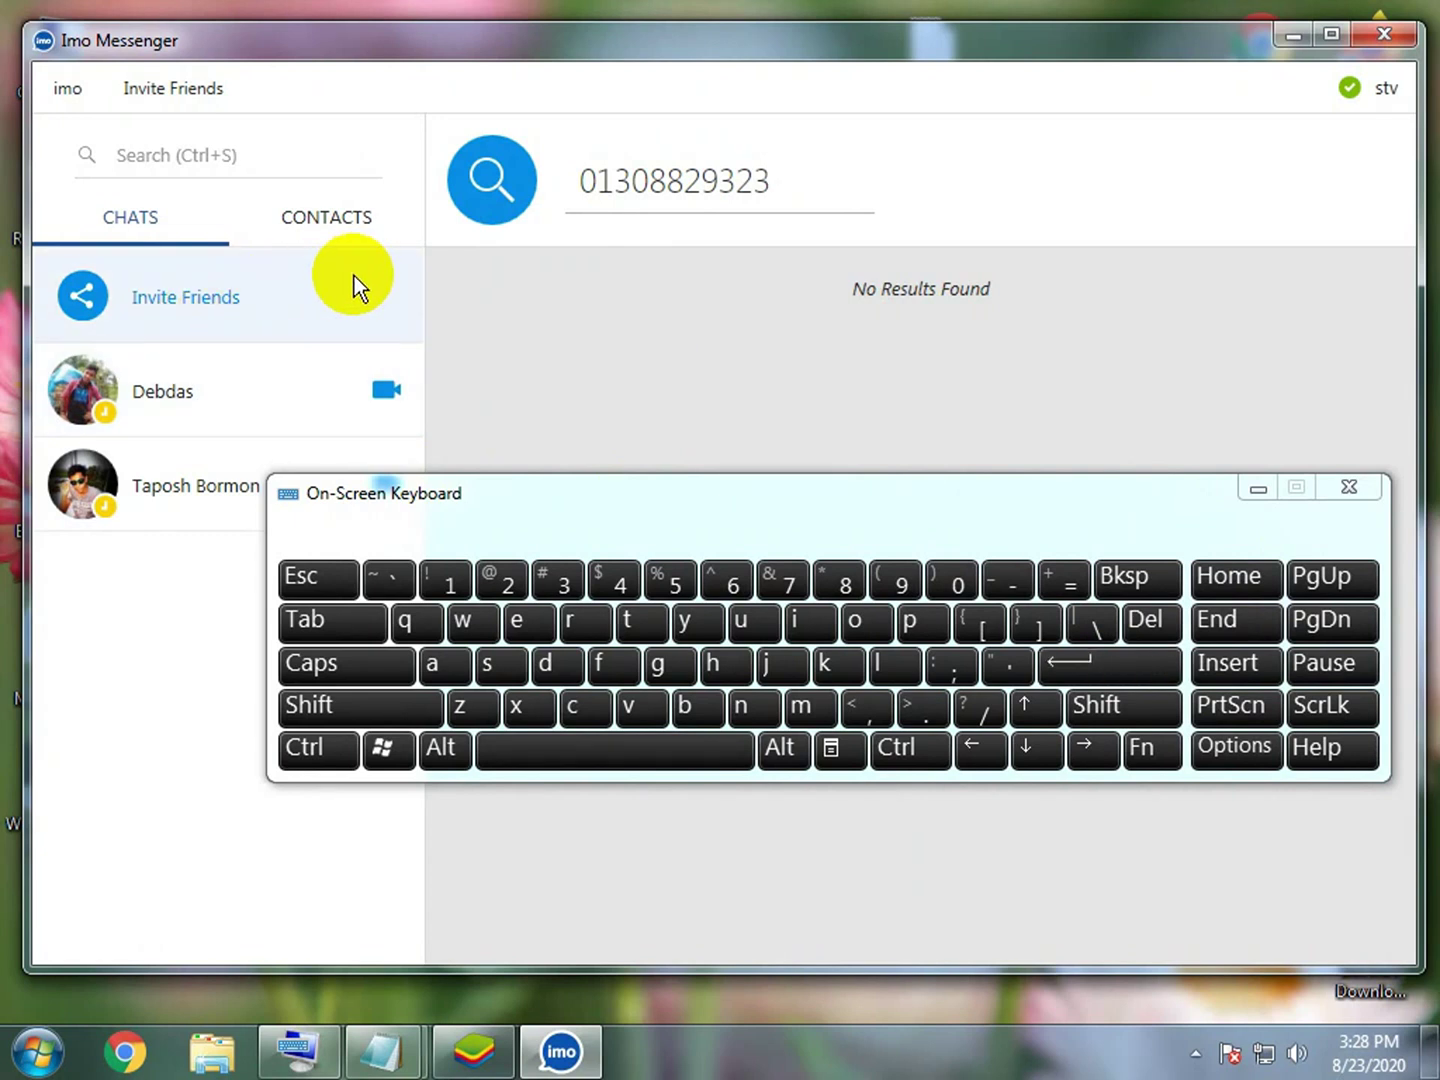
# Step: Open the first contact's chat with the On-Screen Keyboard minimized, and review the Contacts and Chats lists
pyautogui.click(211, 385)
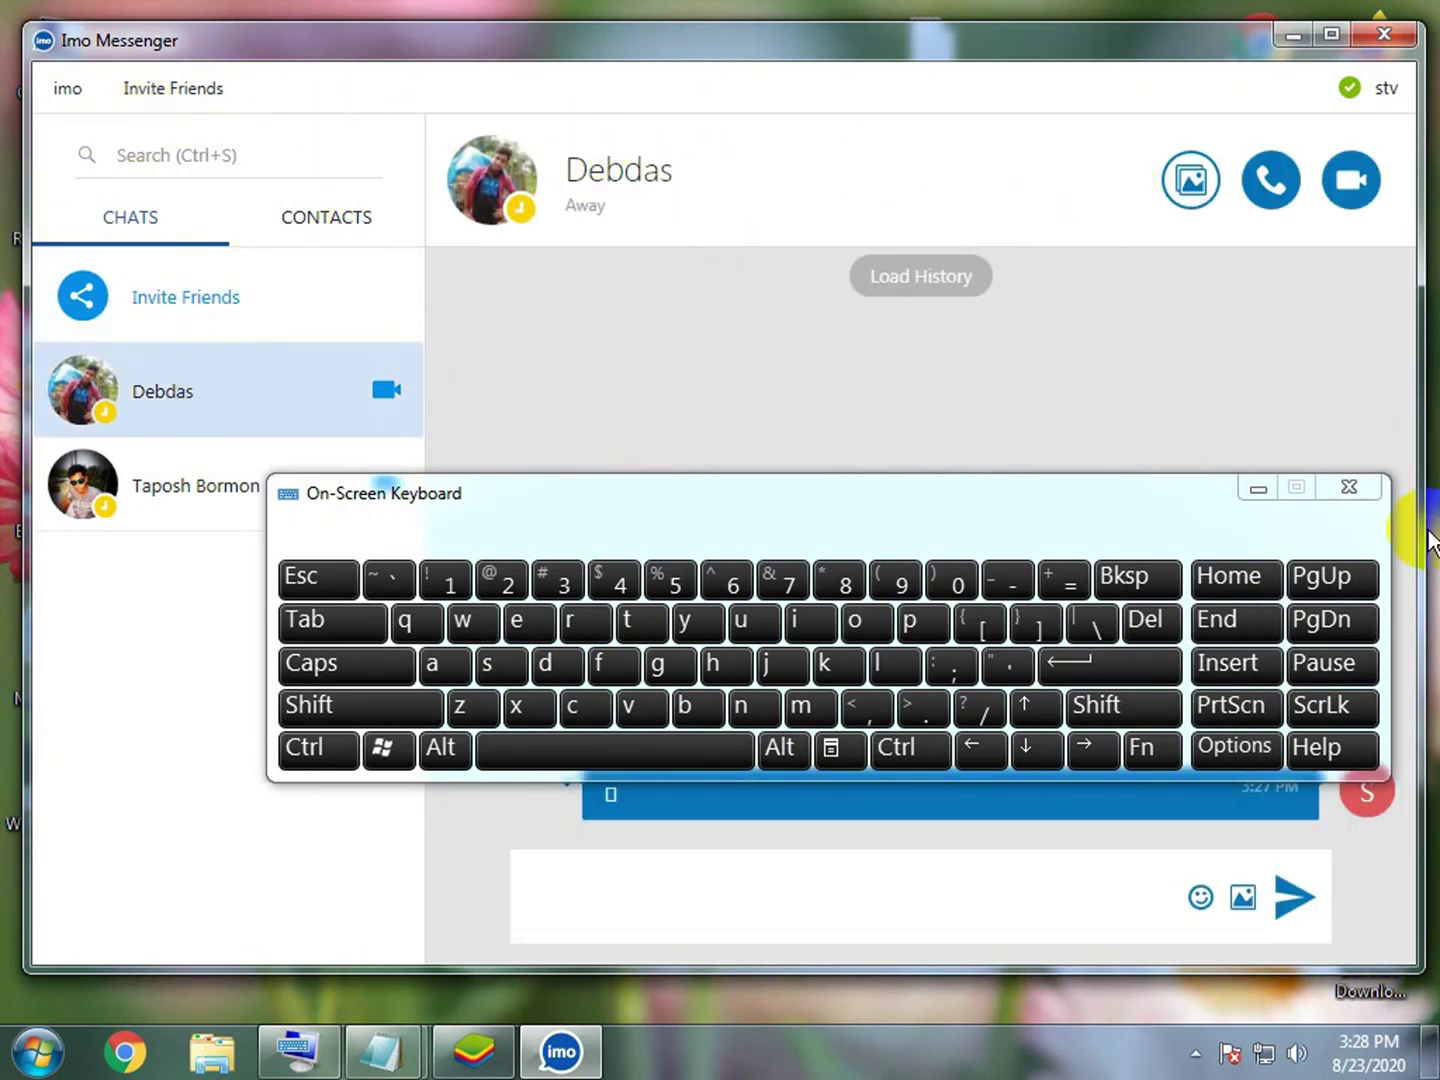
pyautogui.click(1240, 481)
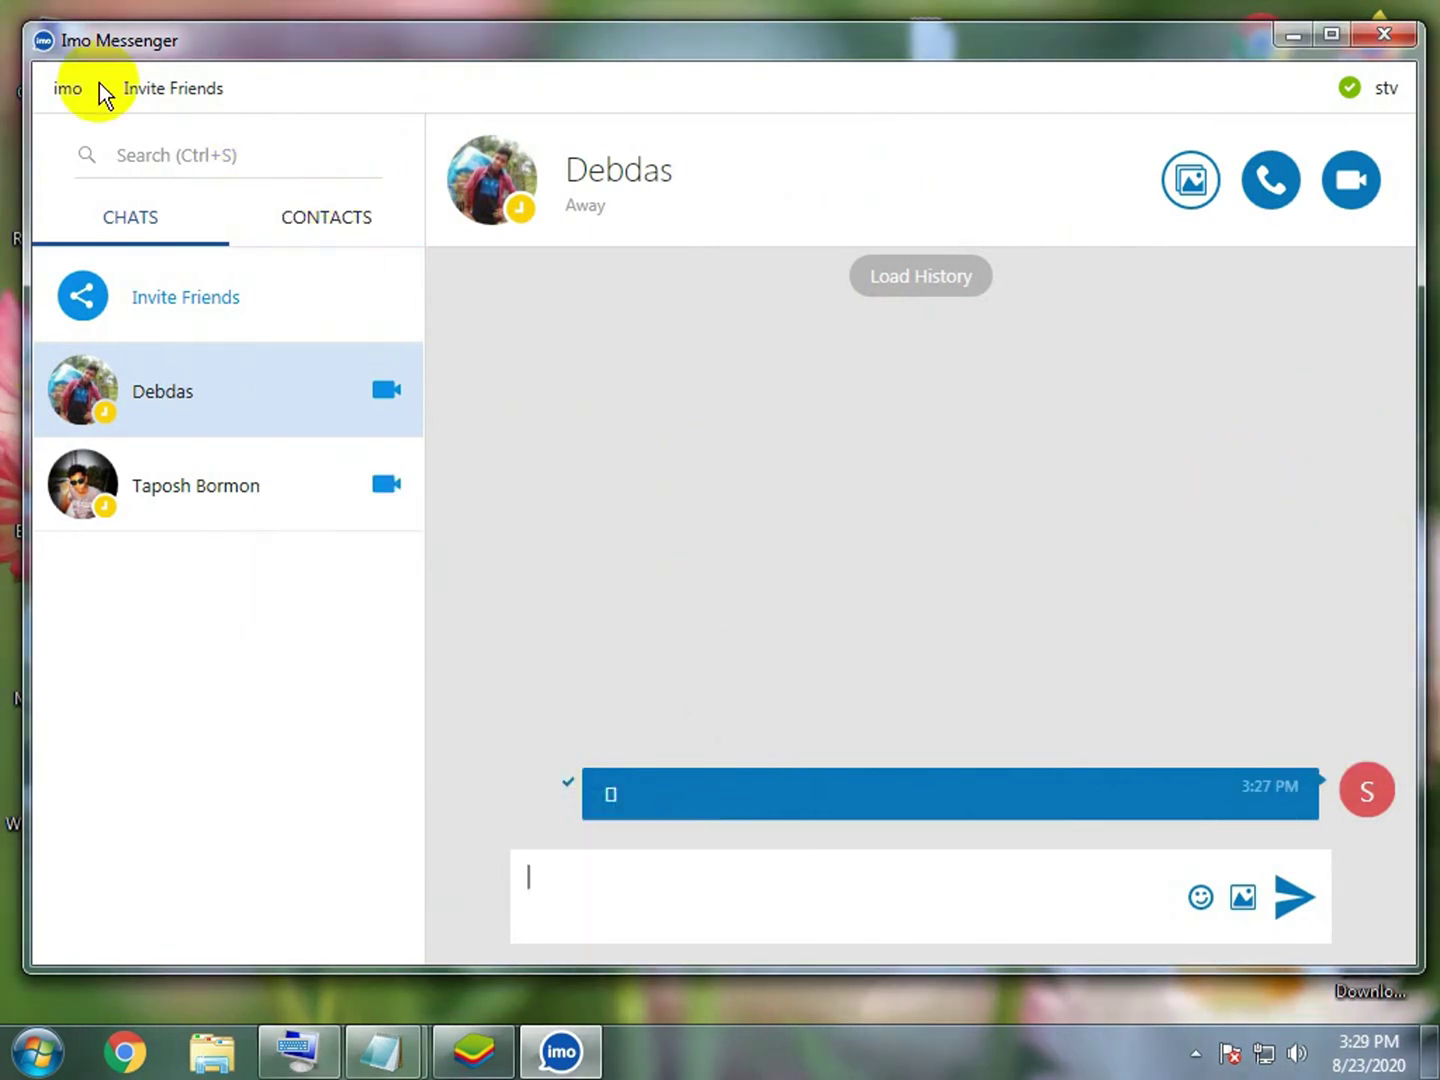
pyautogui.click(289, 221)
pyautogui.click(175, 214)
pyautogui.click(342, 222)
pyautogui.click(146, 216)
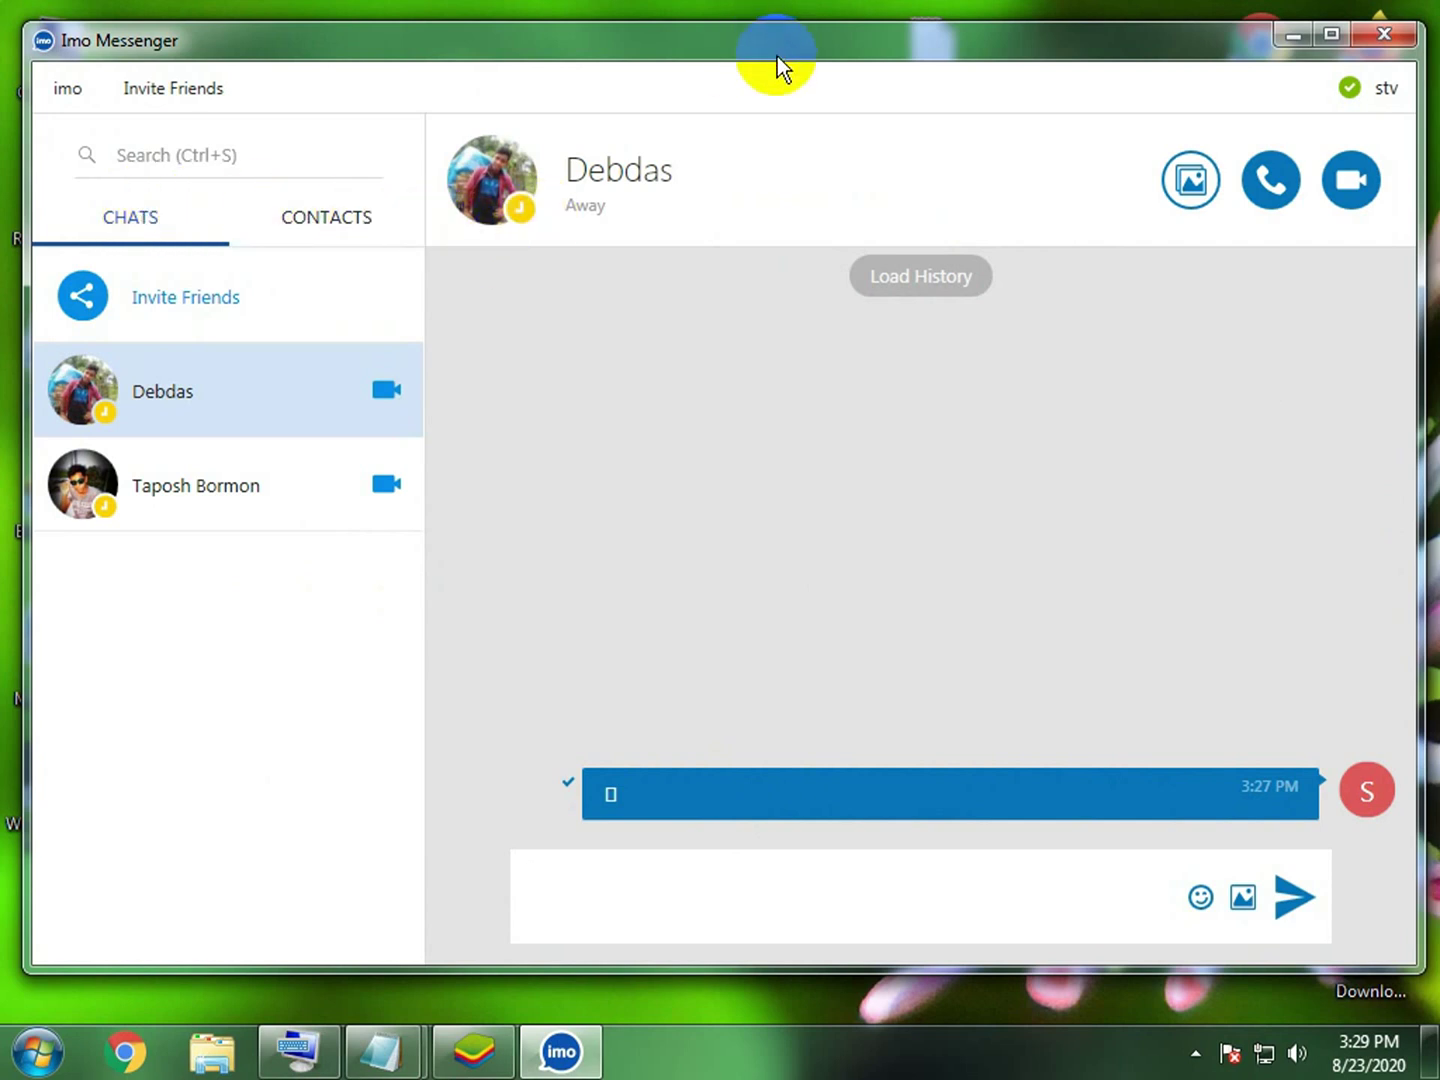
# Step: Maximize the Imo Messenger window and open the second contact's chat
pyautogui.moveTo(778, 54); pyautogui.dragTo(779, 8)
pyautogui.click(127, 133)
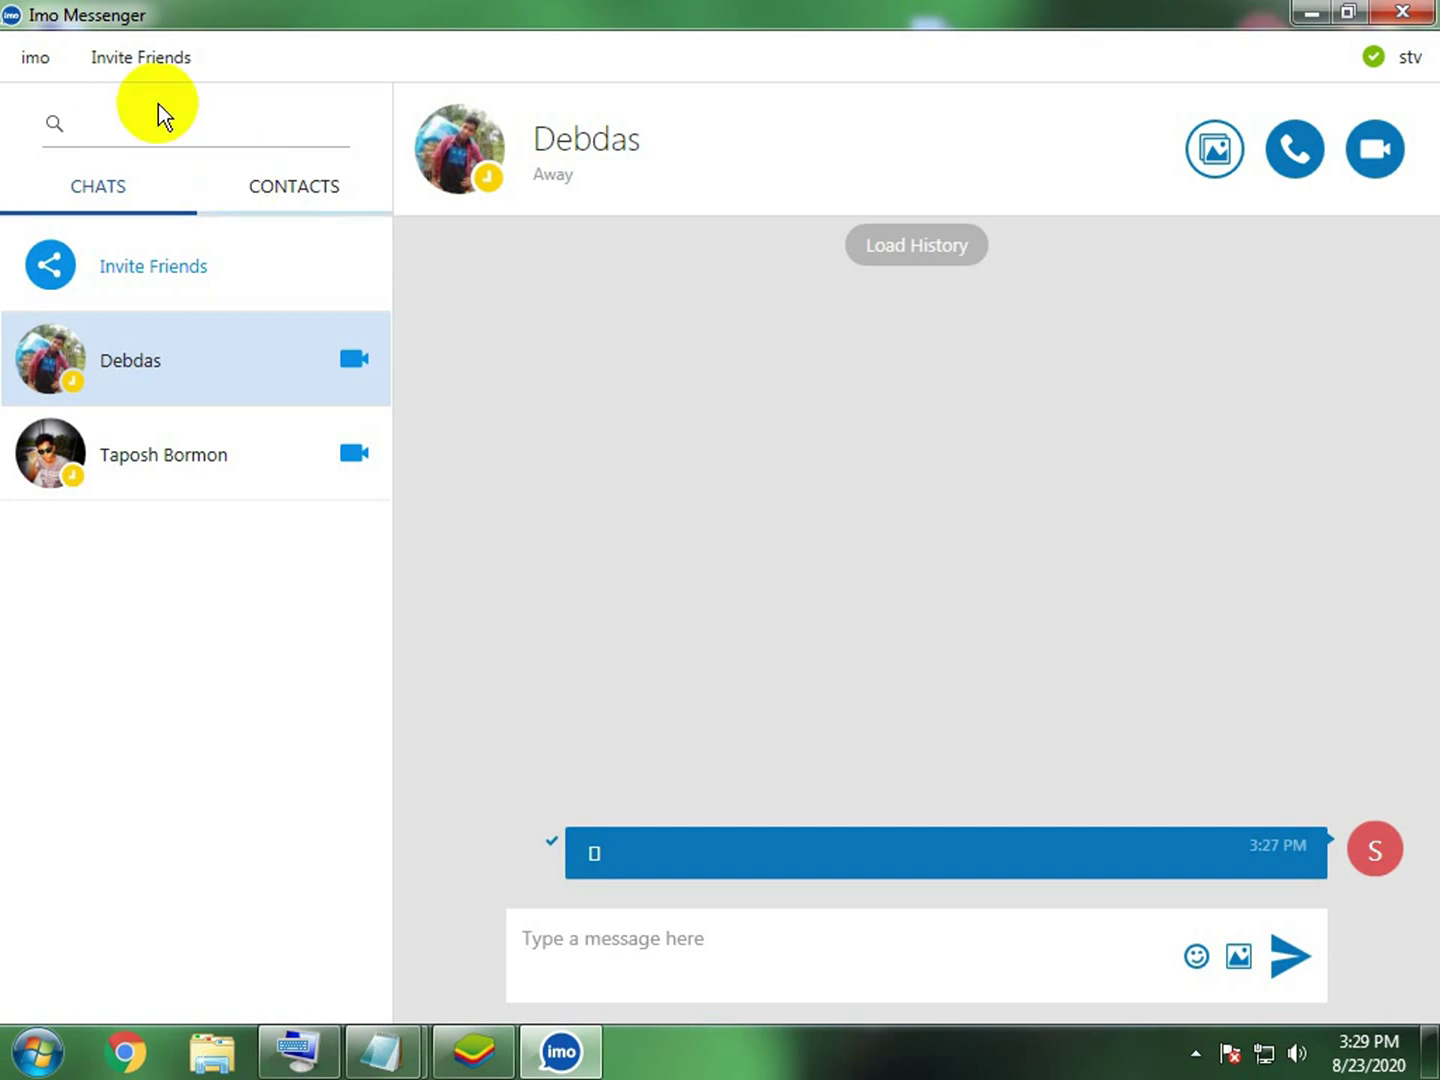
pyautogui.moveTo(486, 24); pyautogui.dragTo(754, 185)
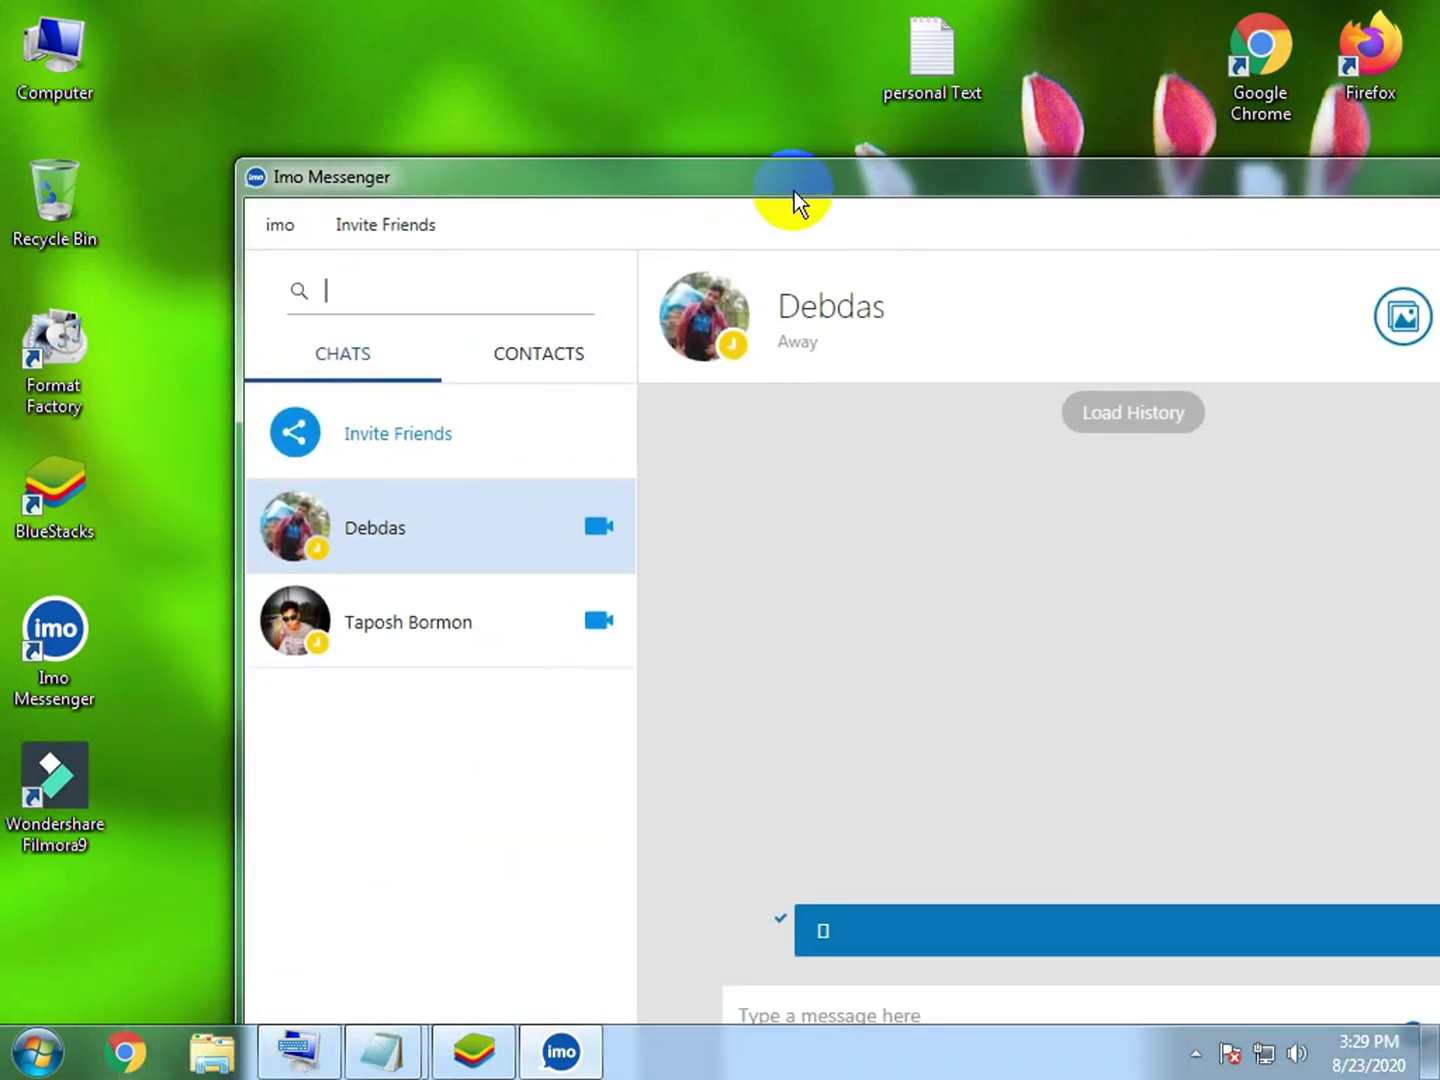
pyautogui.moveTo(810, 190); pyautogui.dragTo(655, 8)
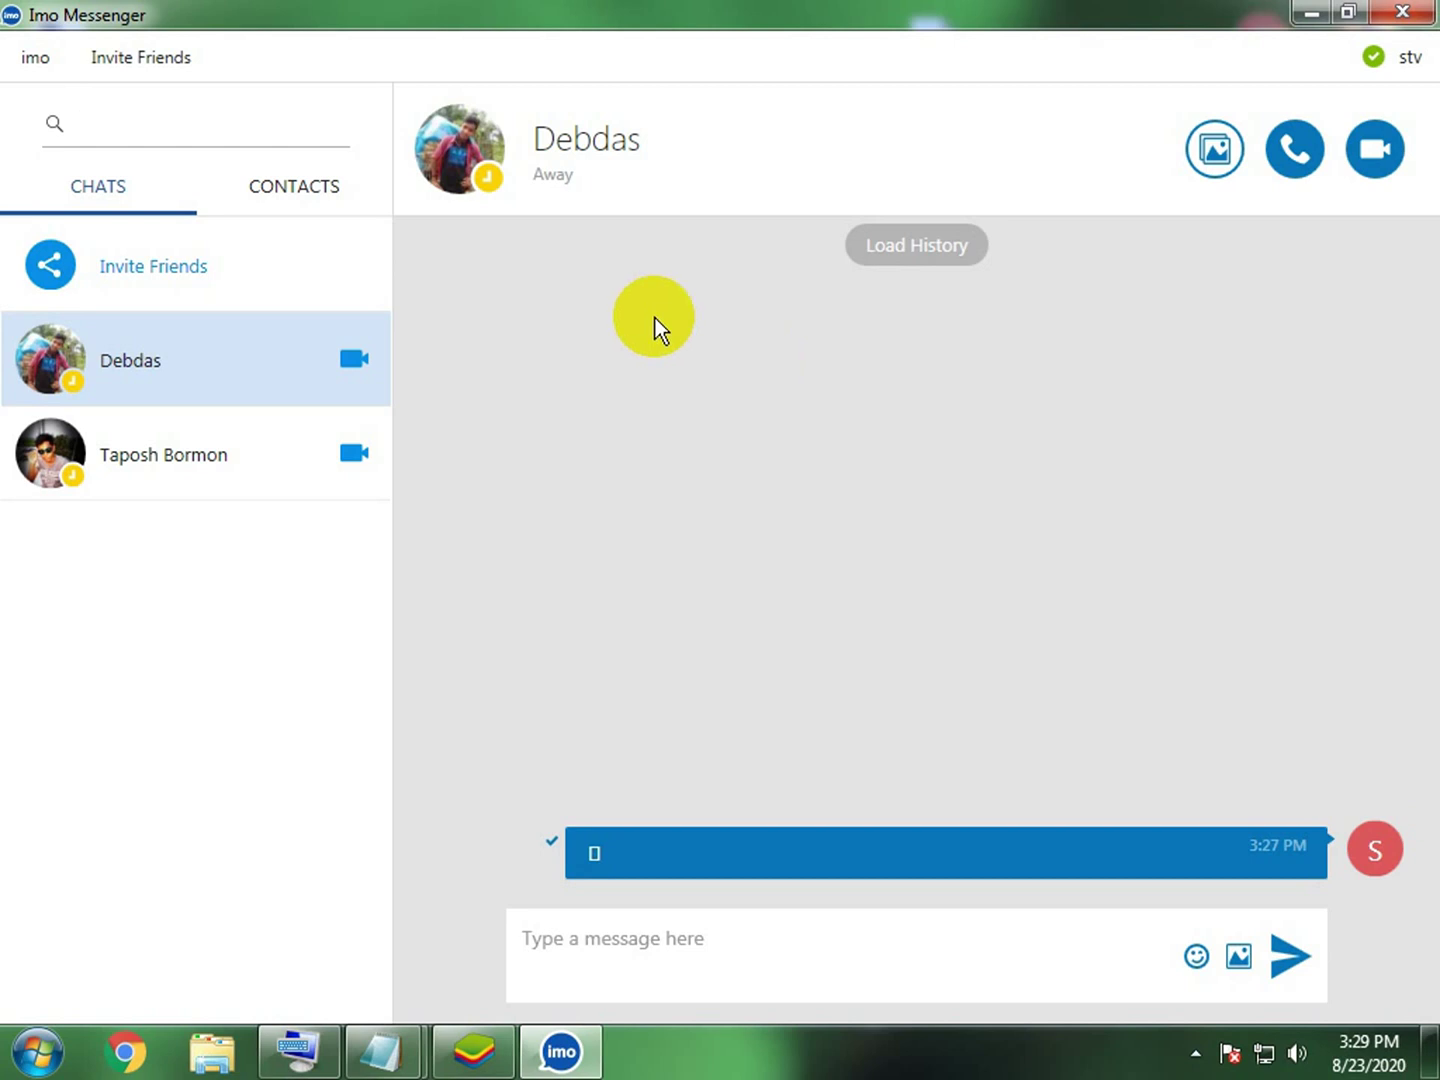
pyautogui.moveTo(739, 8); pyautogui.dragTo(723, 348)
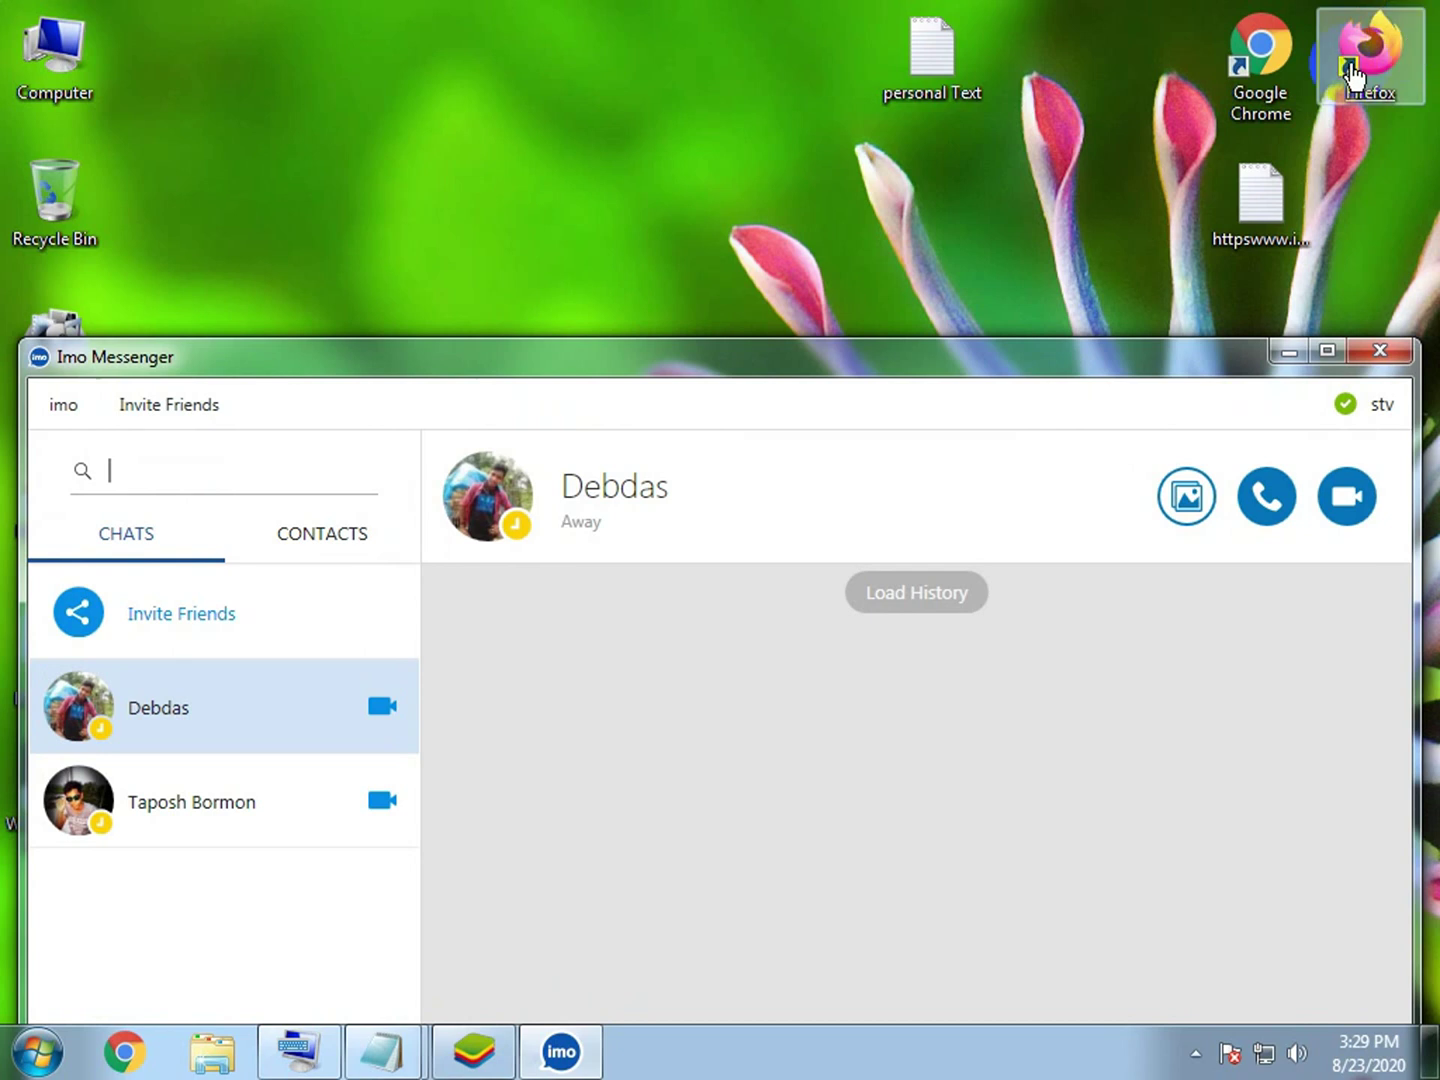
pyautogui.click(1327, 351)
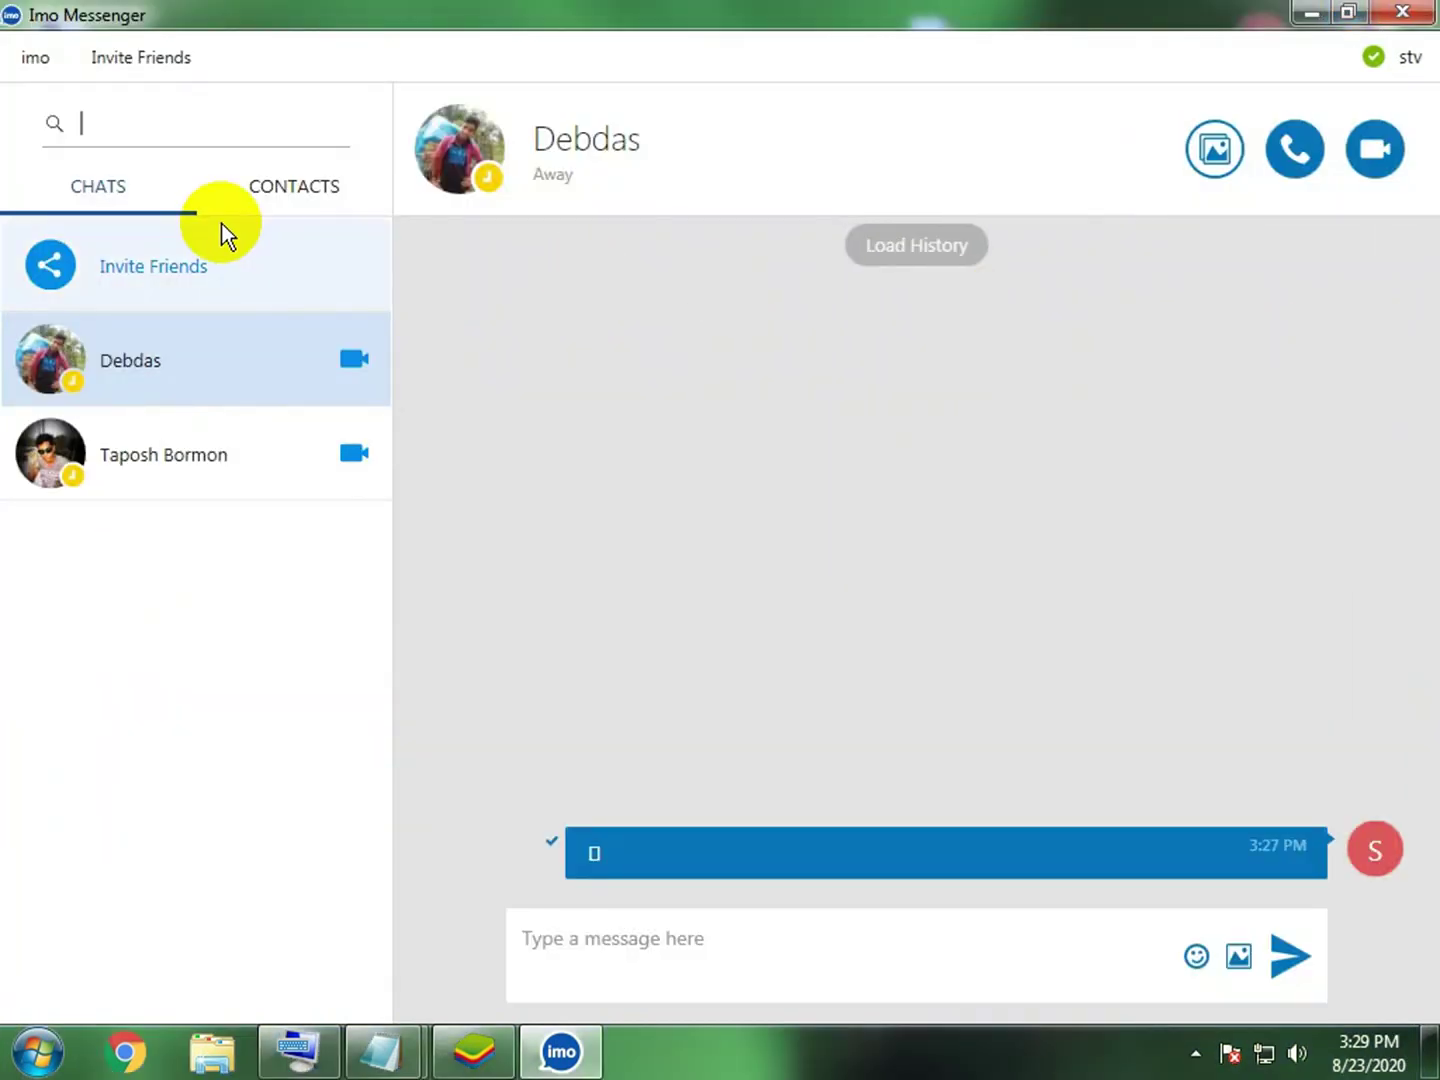
pyautogui.click(126, 465)
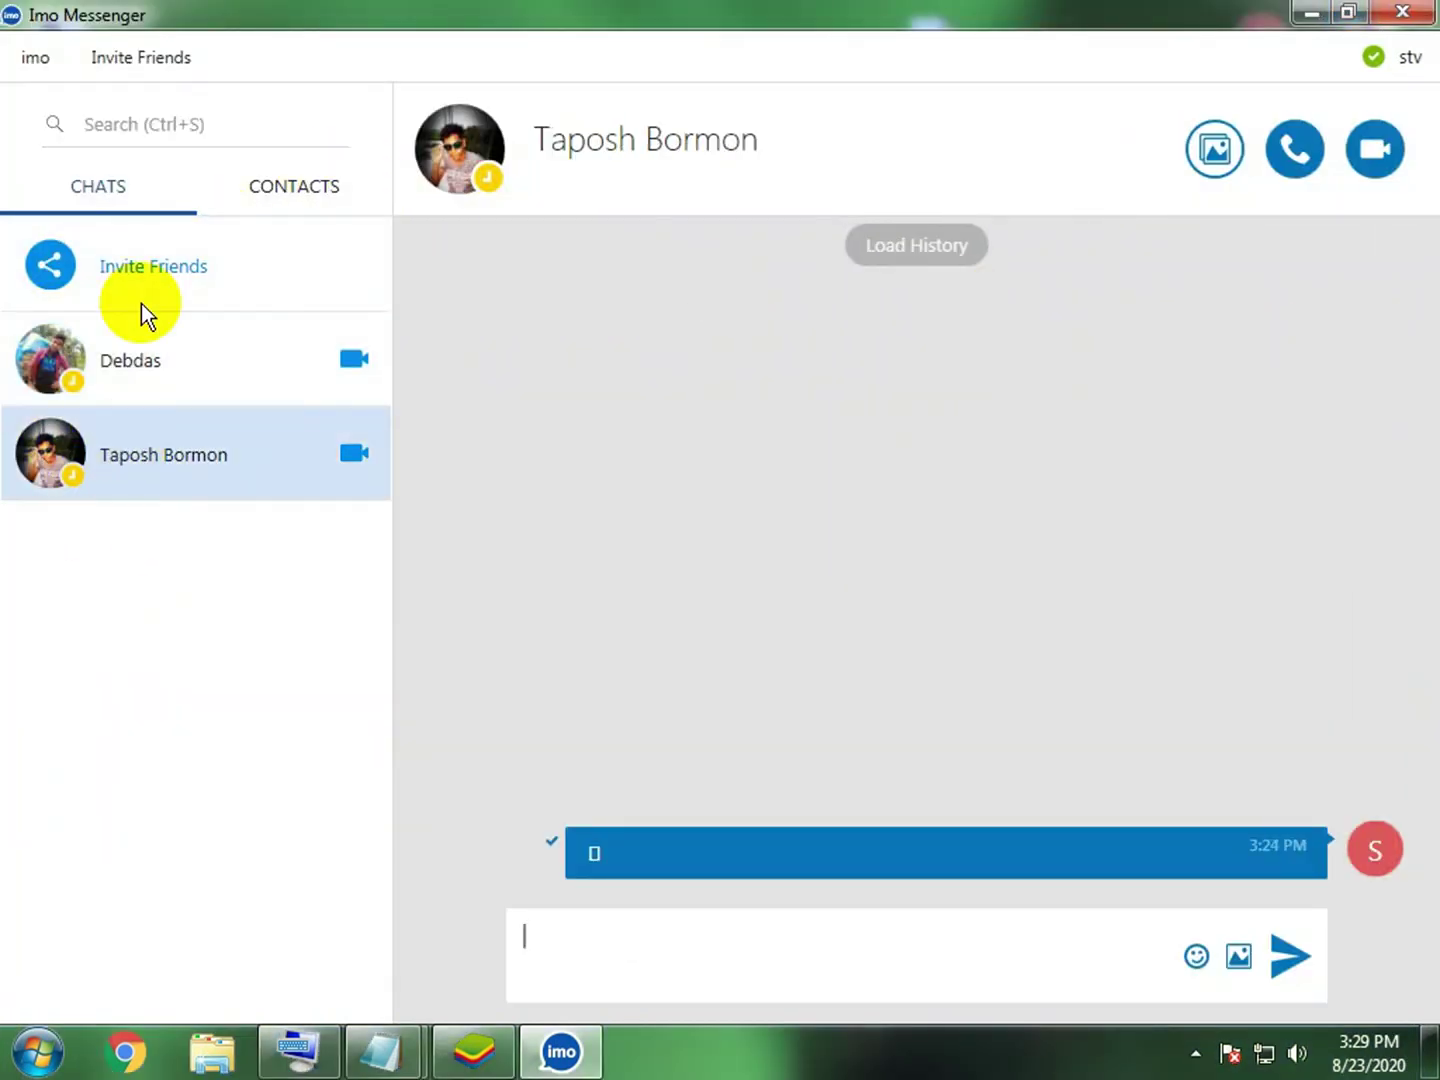
# Step: Close the Imo Messenger window and refresh the desktop several times
pyautogui.click(1404, 12)
pyautogui.rightClick(389, 159)
pyautogui.click(550, 245)
pyautogui.rightClick(559, 223)
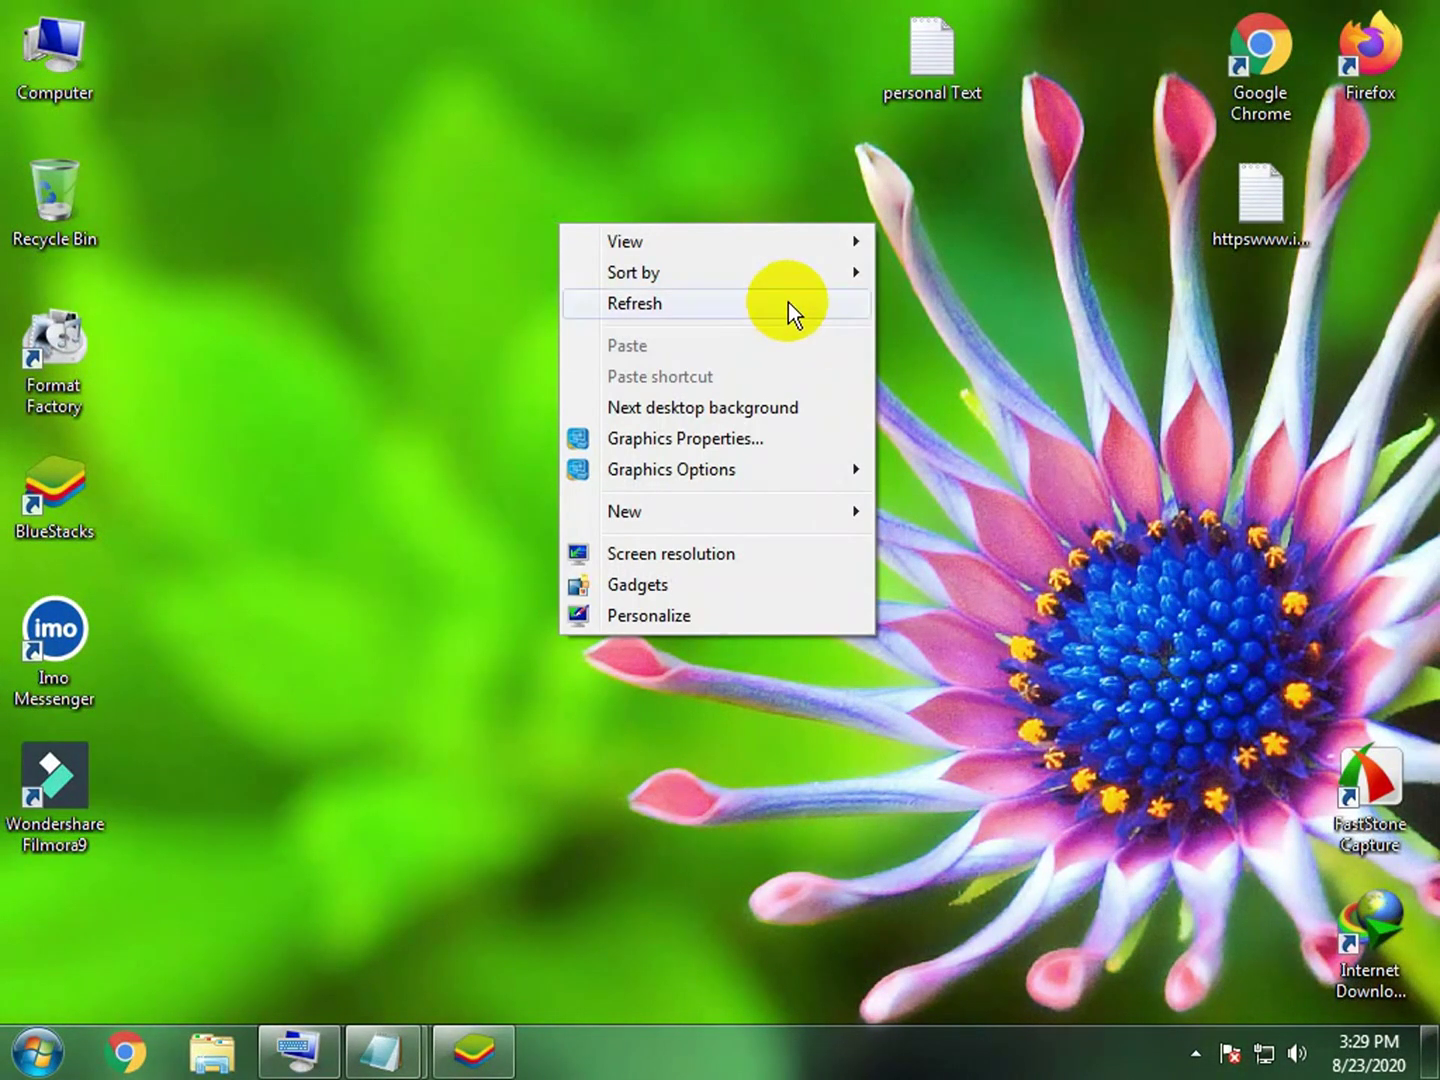
pyautogui.click(787, 302)
pyautogui.rightClick(608, 188)
pyautogui.click(760, 282)
pyautogui.rightClick(729, 250)
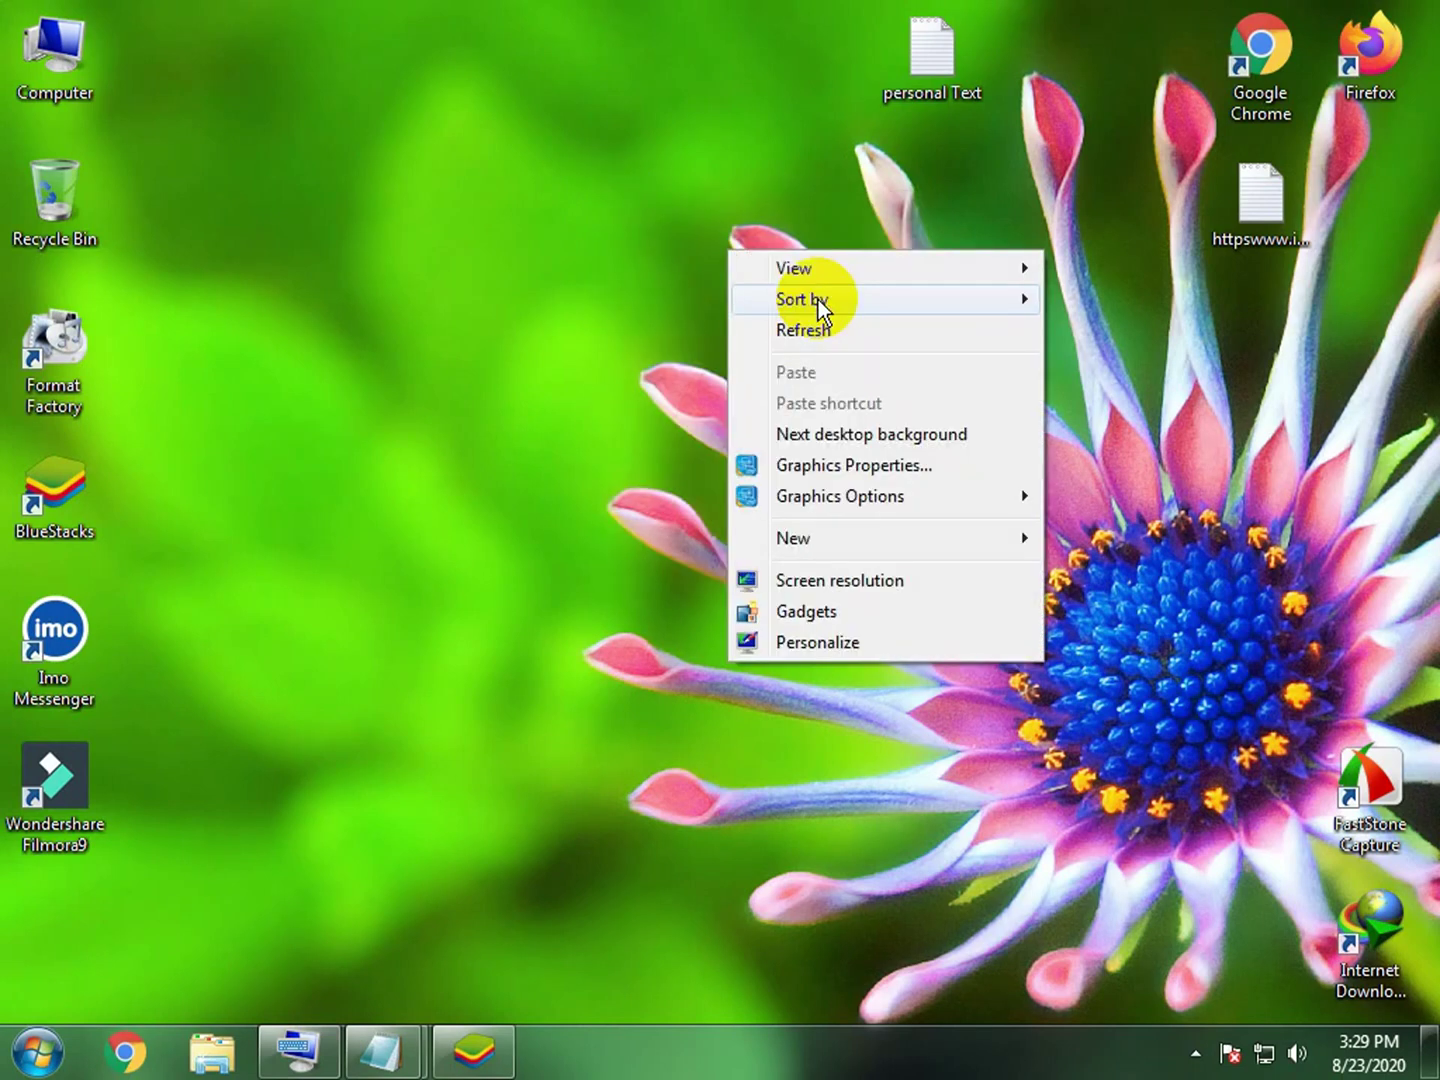
pyautogui.click(851, 333)
pyautogui.rightClick(737, 243)
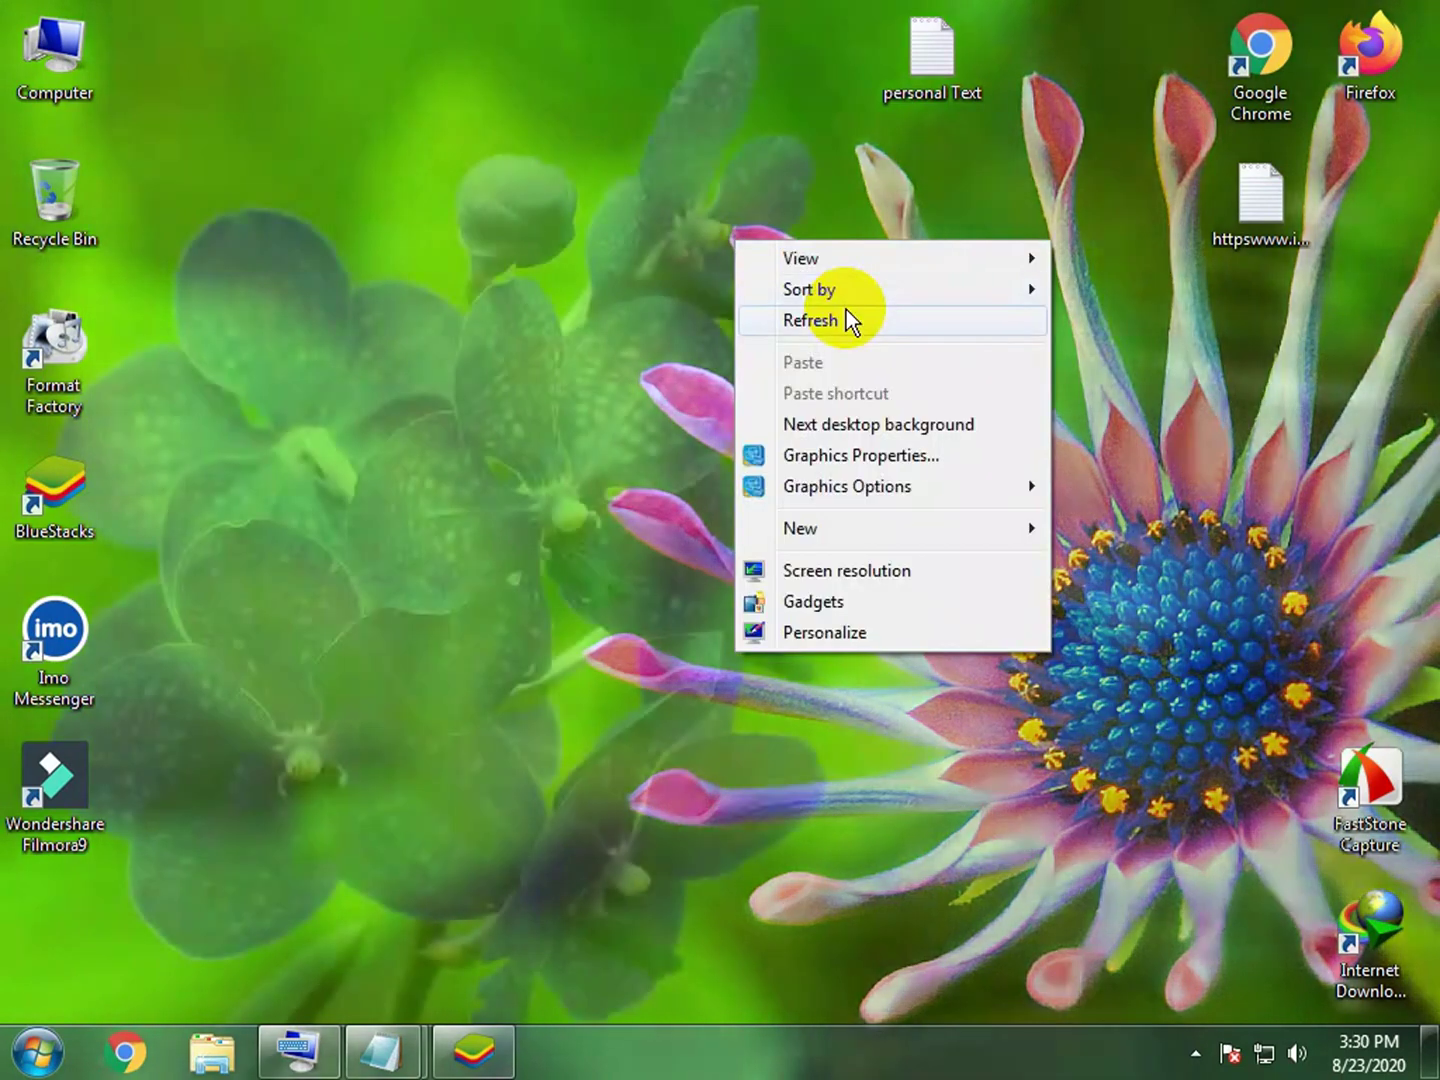
pyautogui.click(845, 318)
pyautogui.rightClick(674, 186)
pyautogui.click(852, 266)
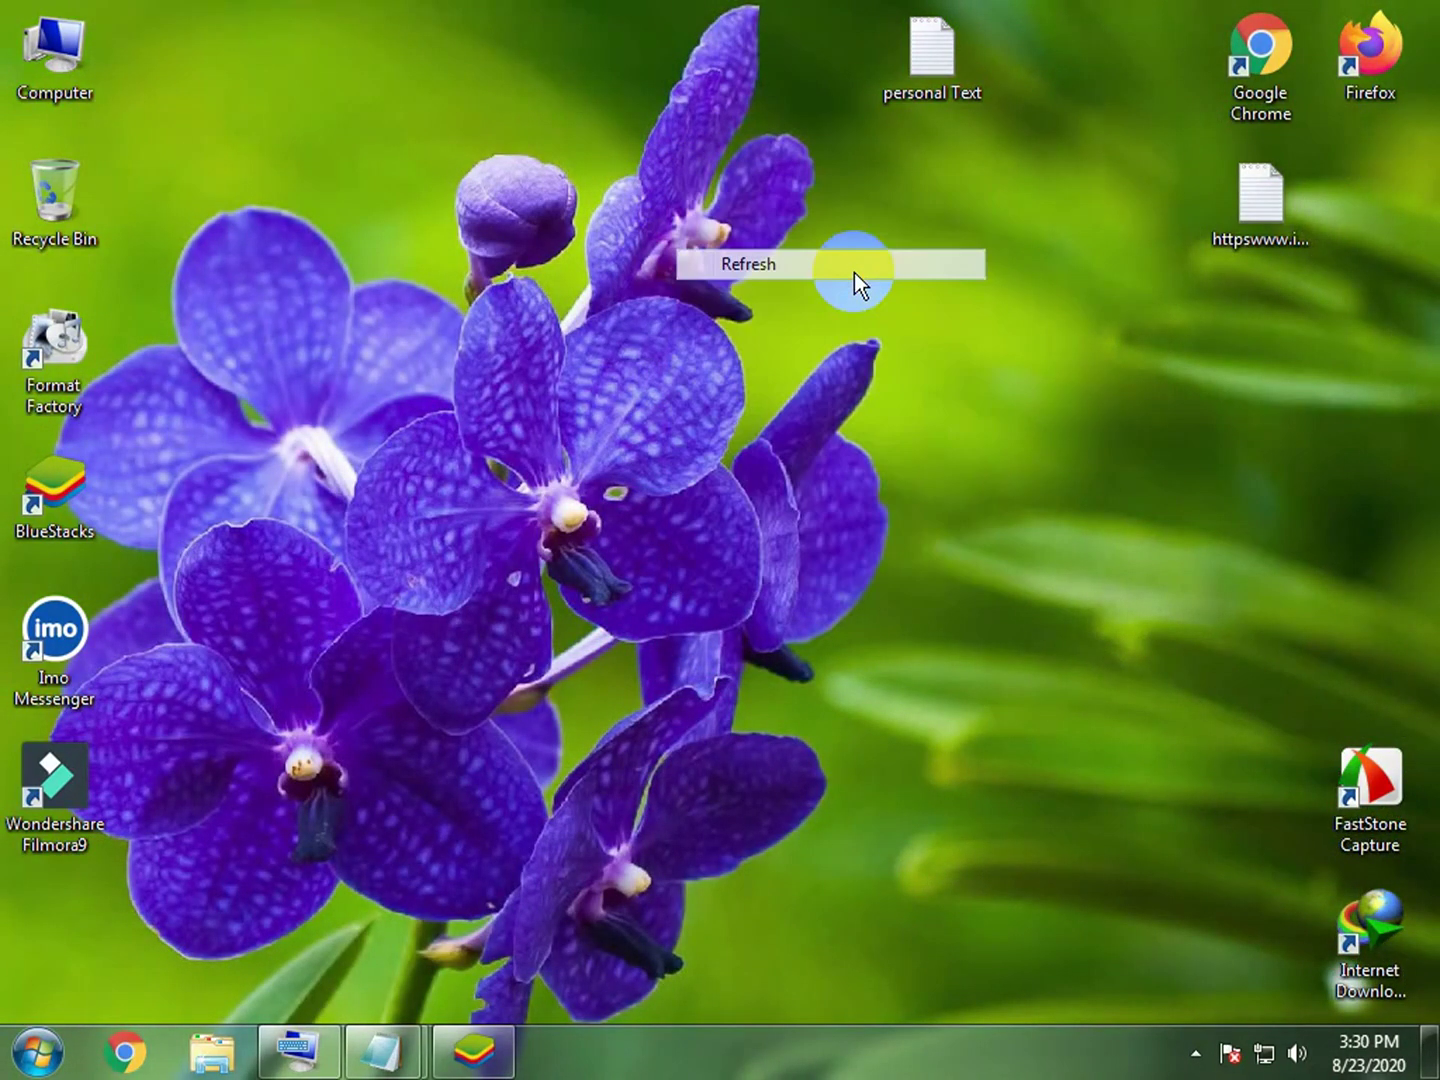
# Step: Check the hidden notification icons and relaunch Imo Messenger from its desktop shortcut
pyautogui.click(1196, 1051)
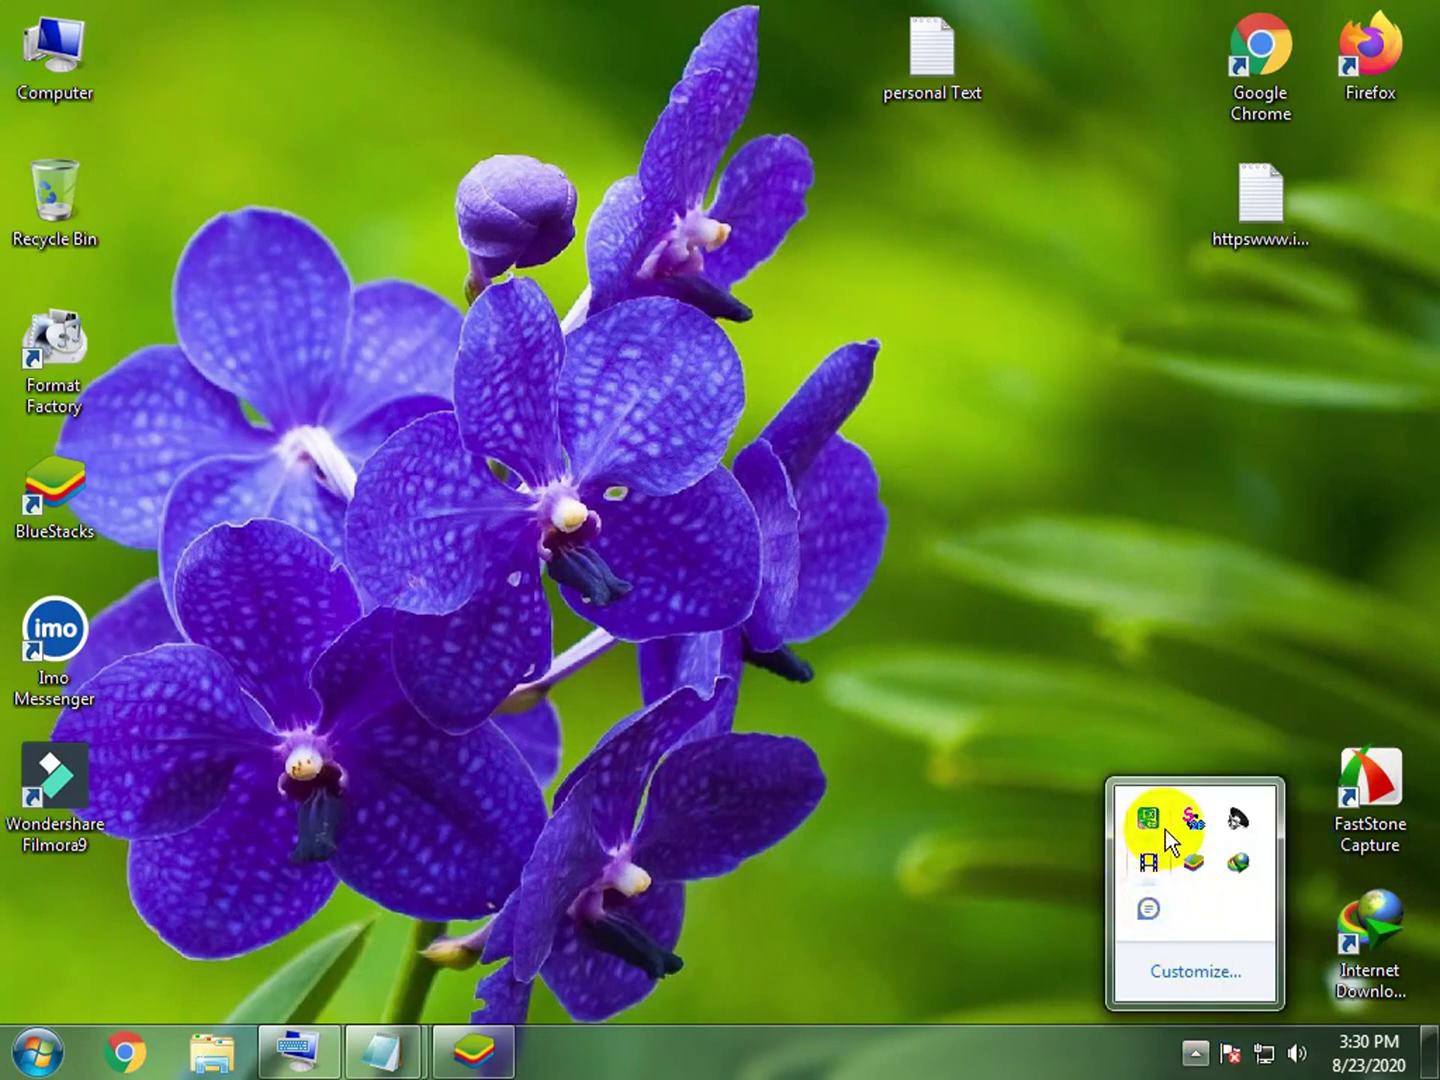
pyautogui.click(1022, 683)
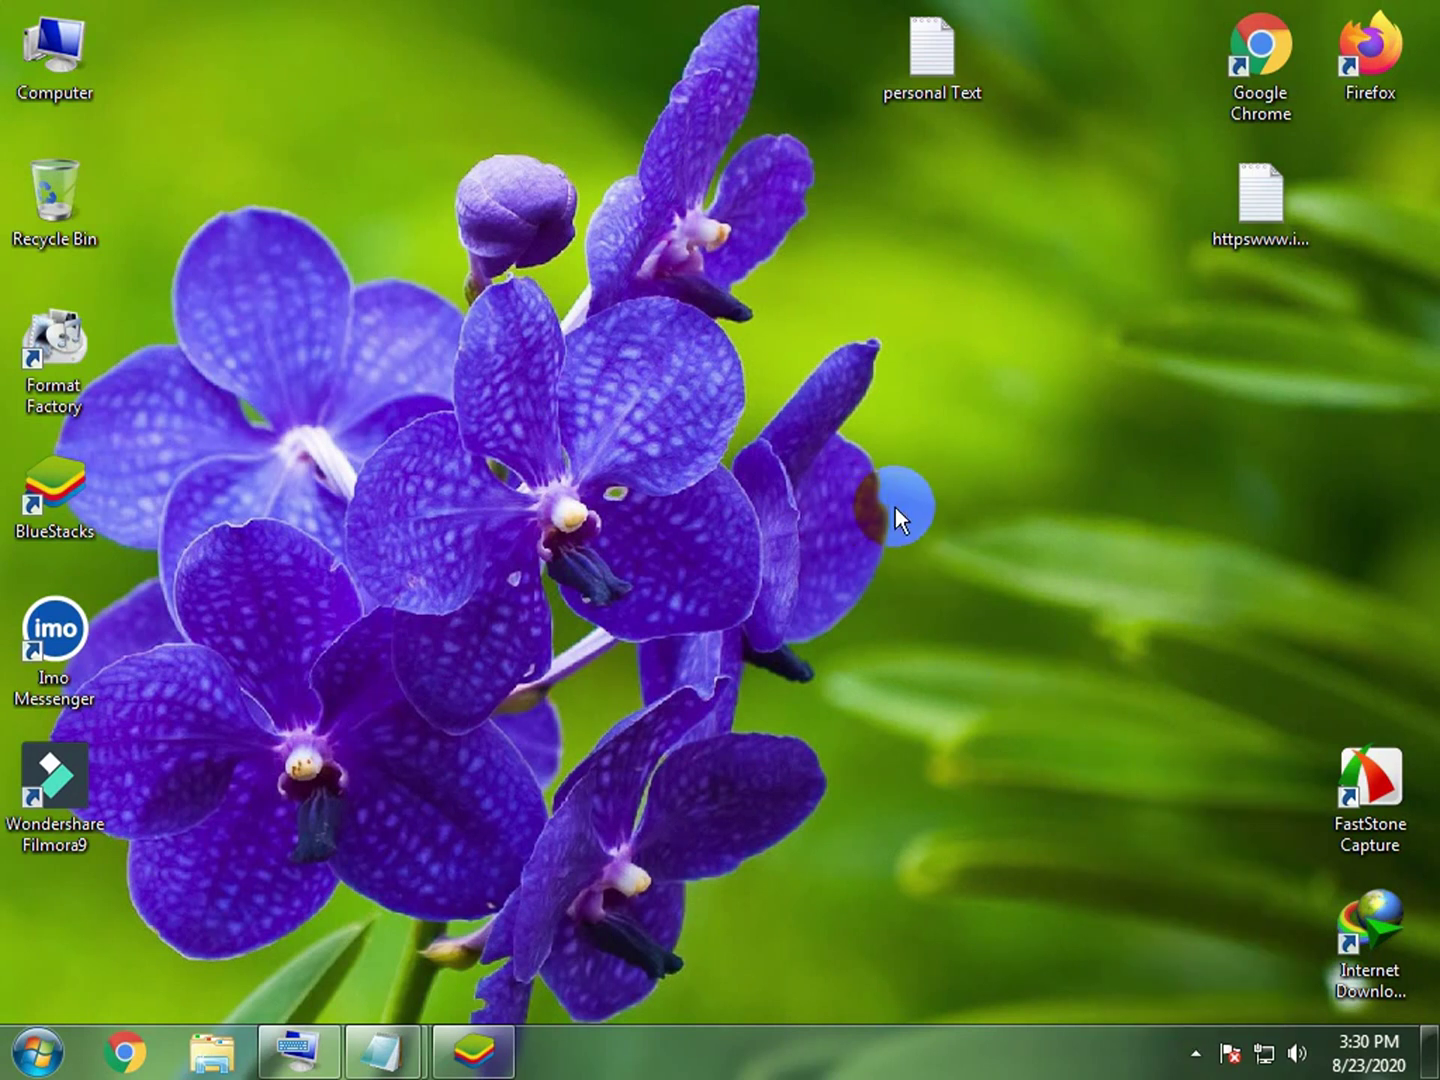
pyautogui.rightClick(769, 316)
pyautogui.click(874, 409)
pyautogui.rightClick(86, 625)
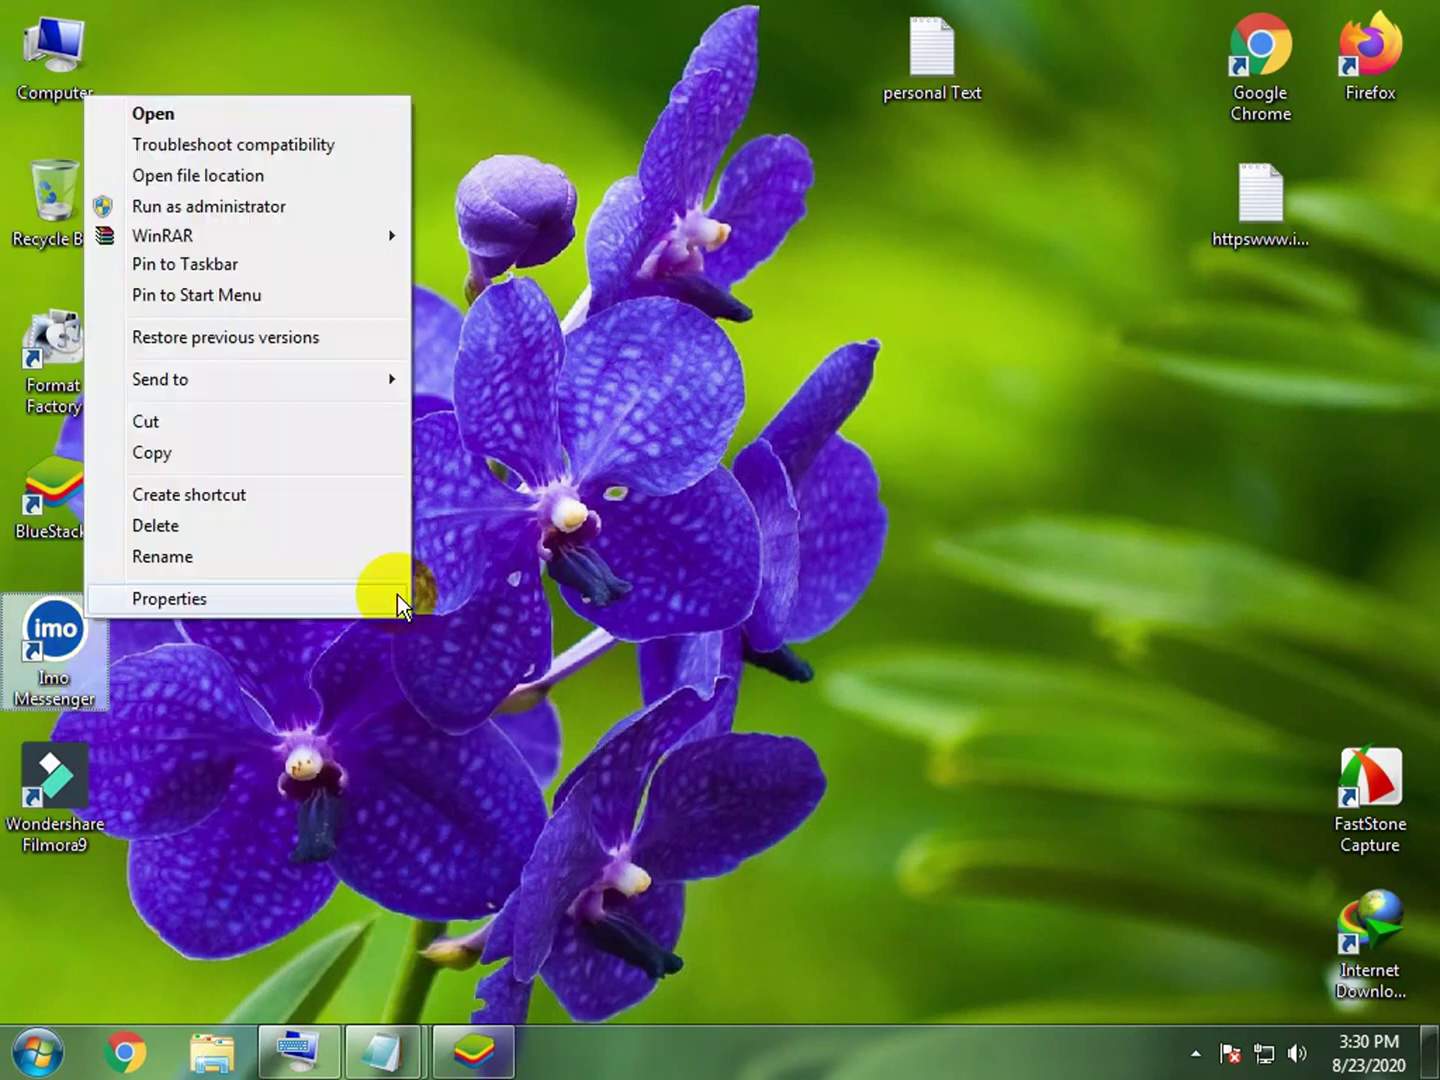
pyautogui.click(312, 113)
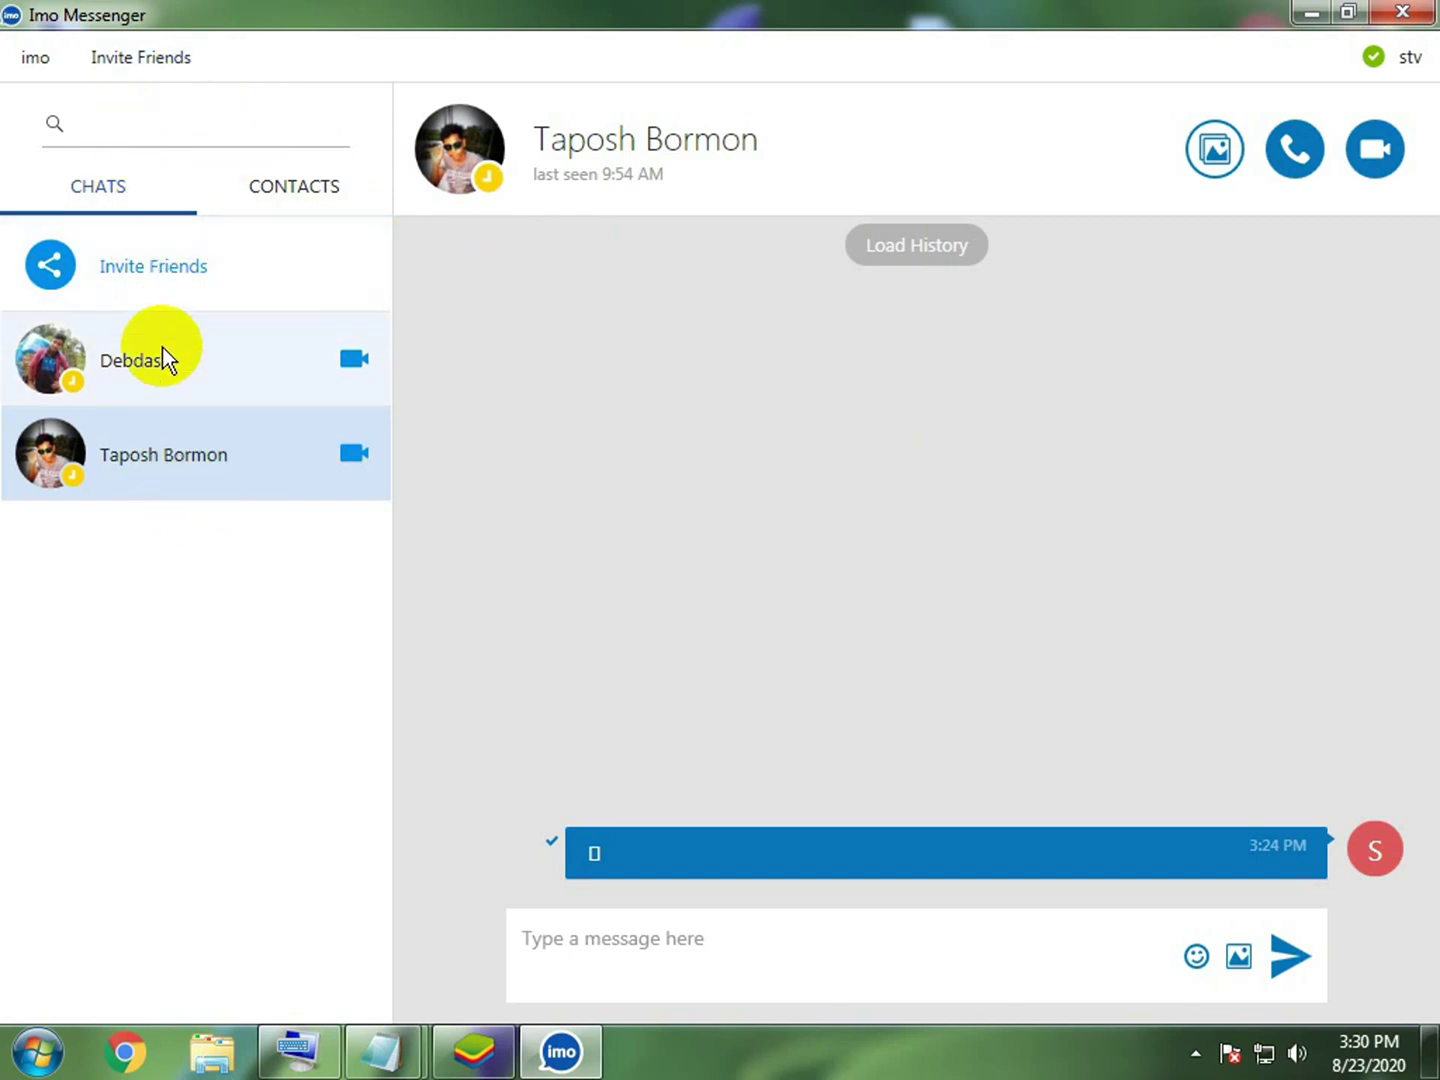
pyautogui.click(81, 292)
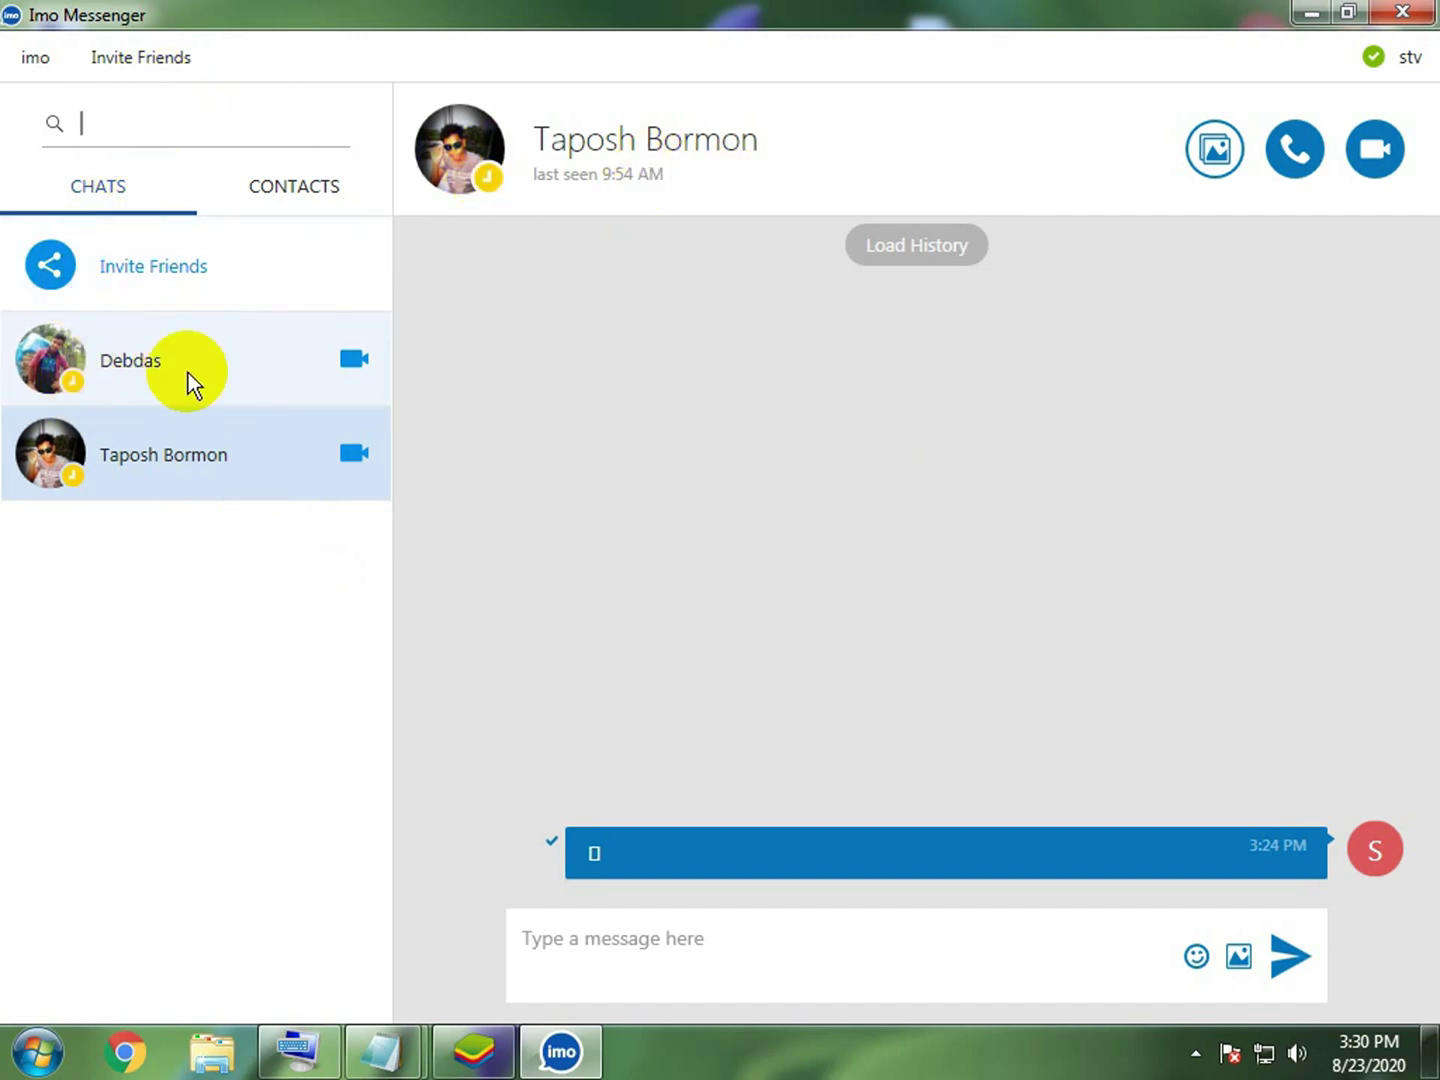
# Step: Close Imo Messenger, switch to BlueStacks in a maximized window and open its imo app
pyautogui.click(1417, 8)
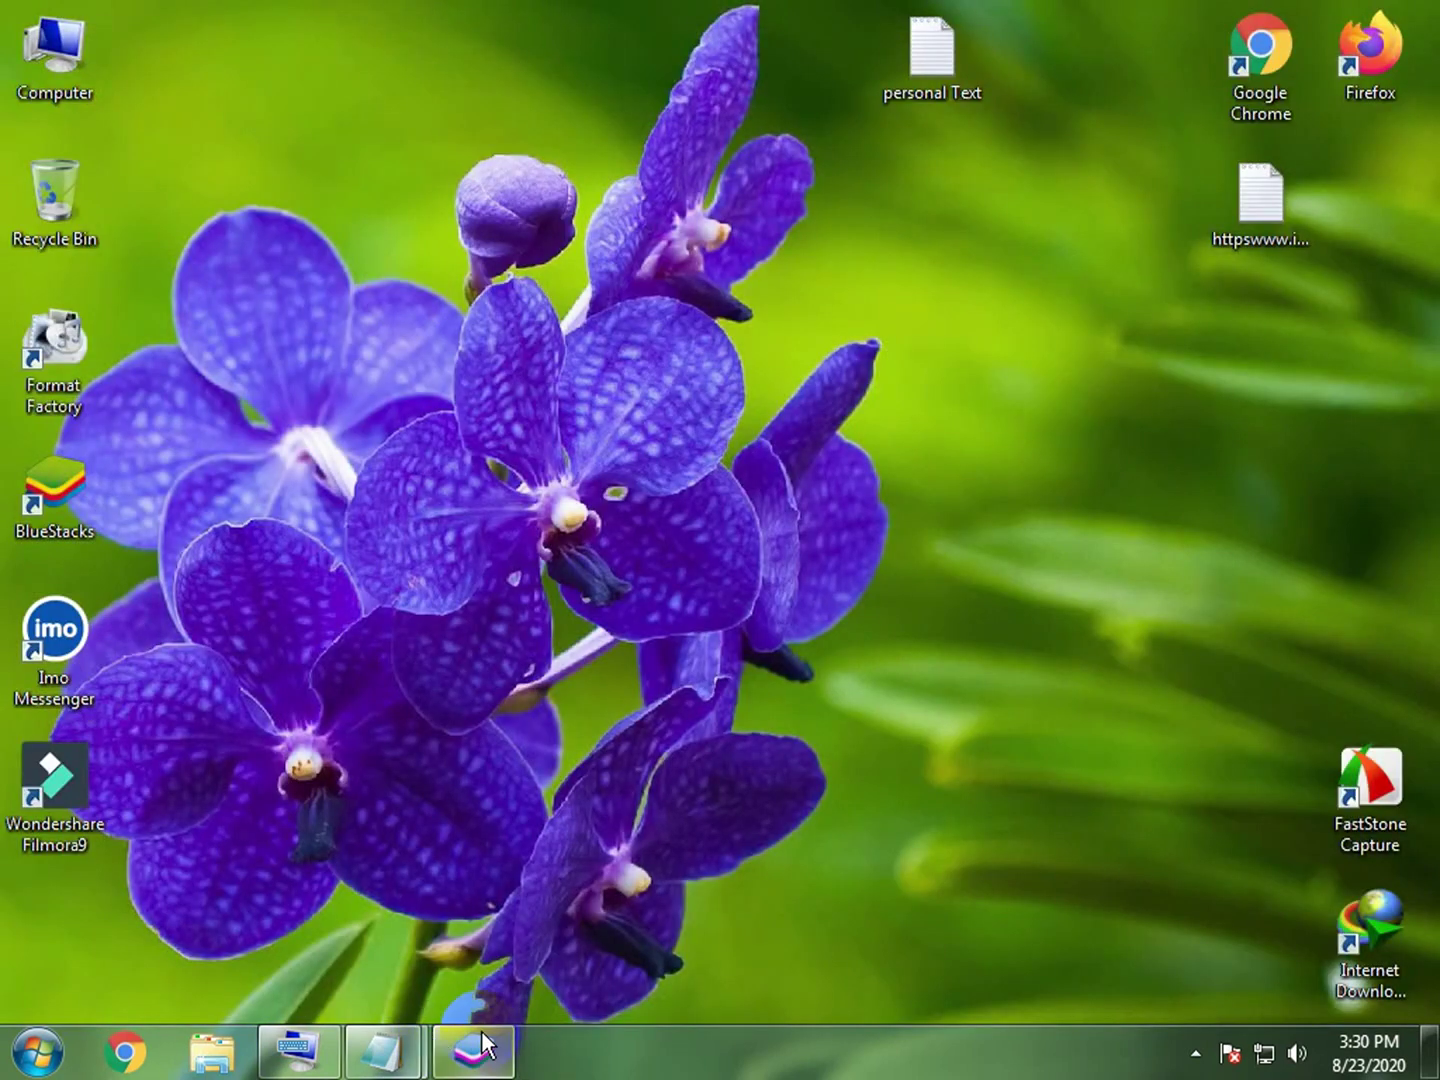
pyautogui.click(487, 1052)
pyautogui.click(660, 350)
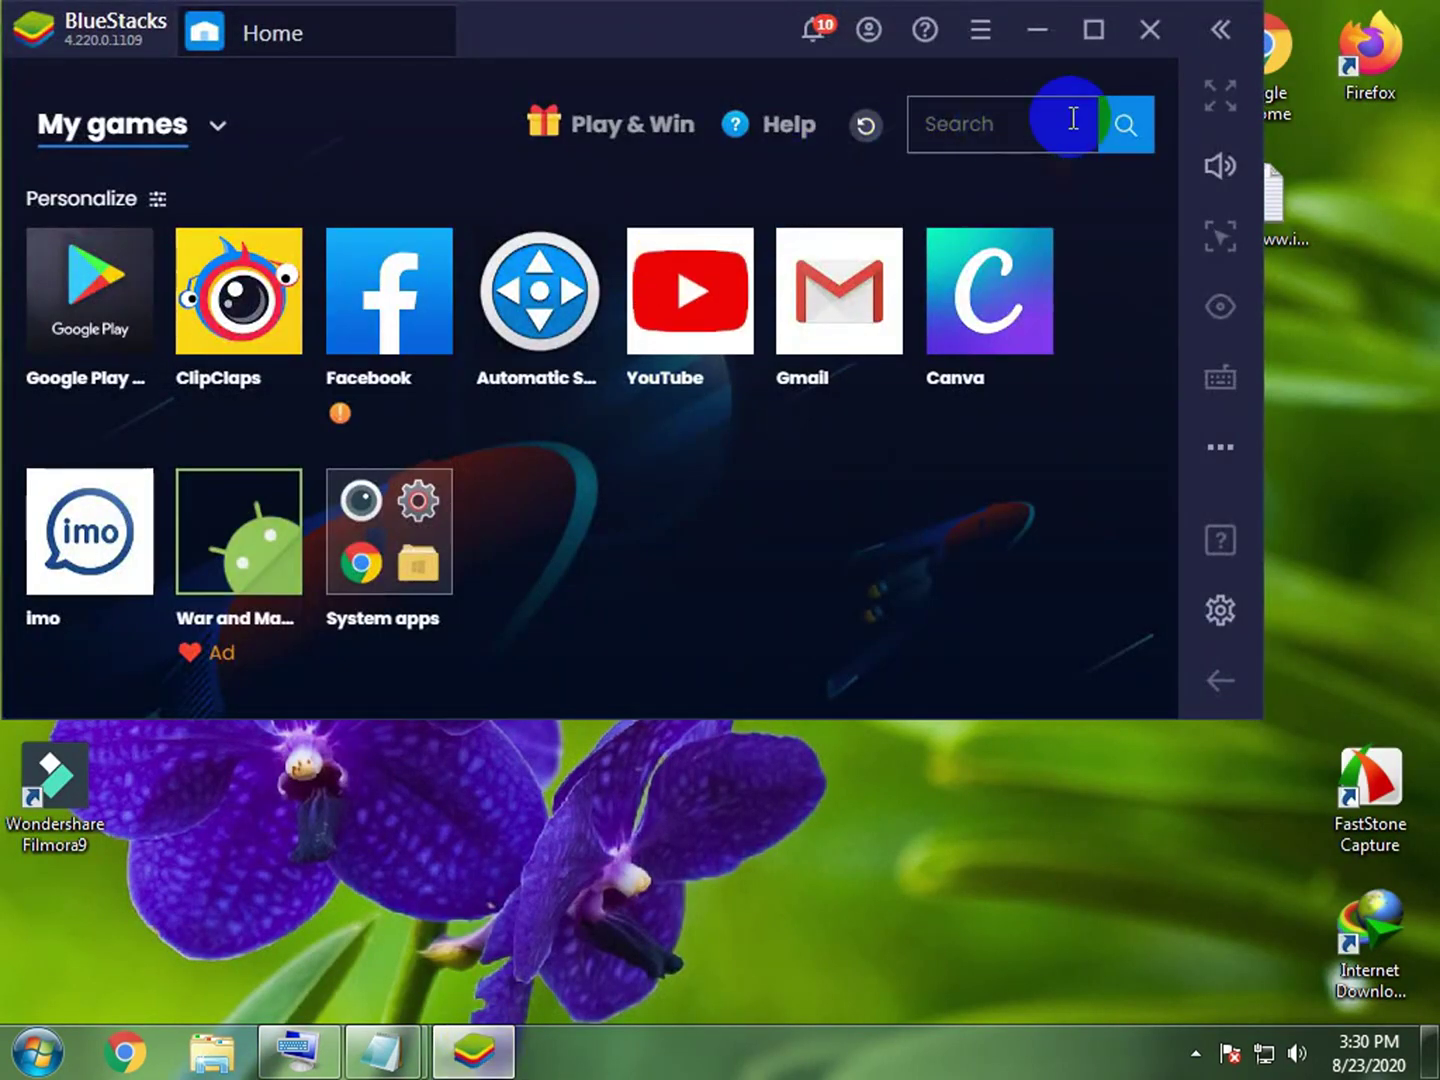
pyautogui.click(1093, 30)
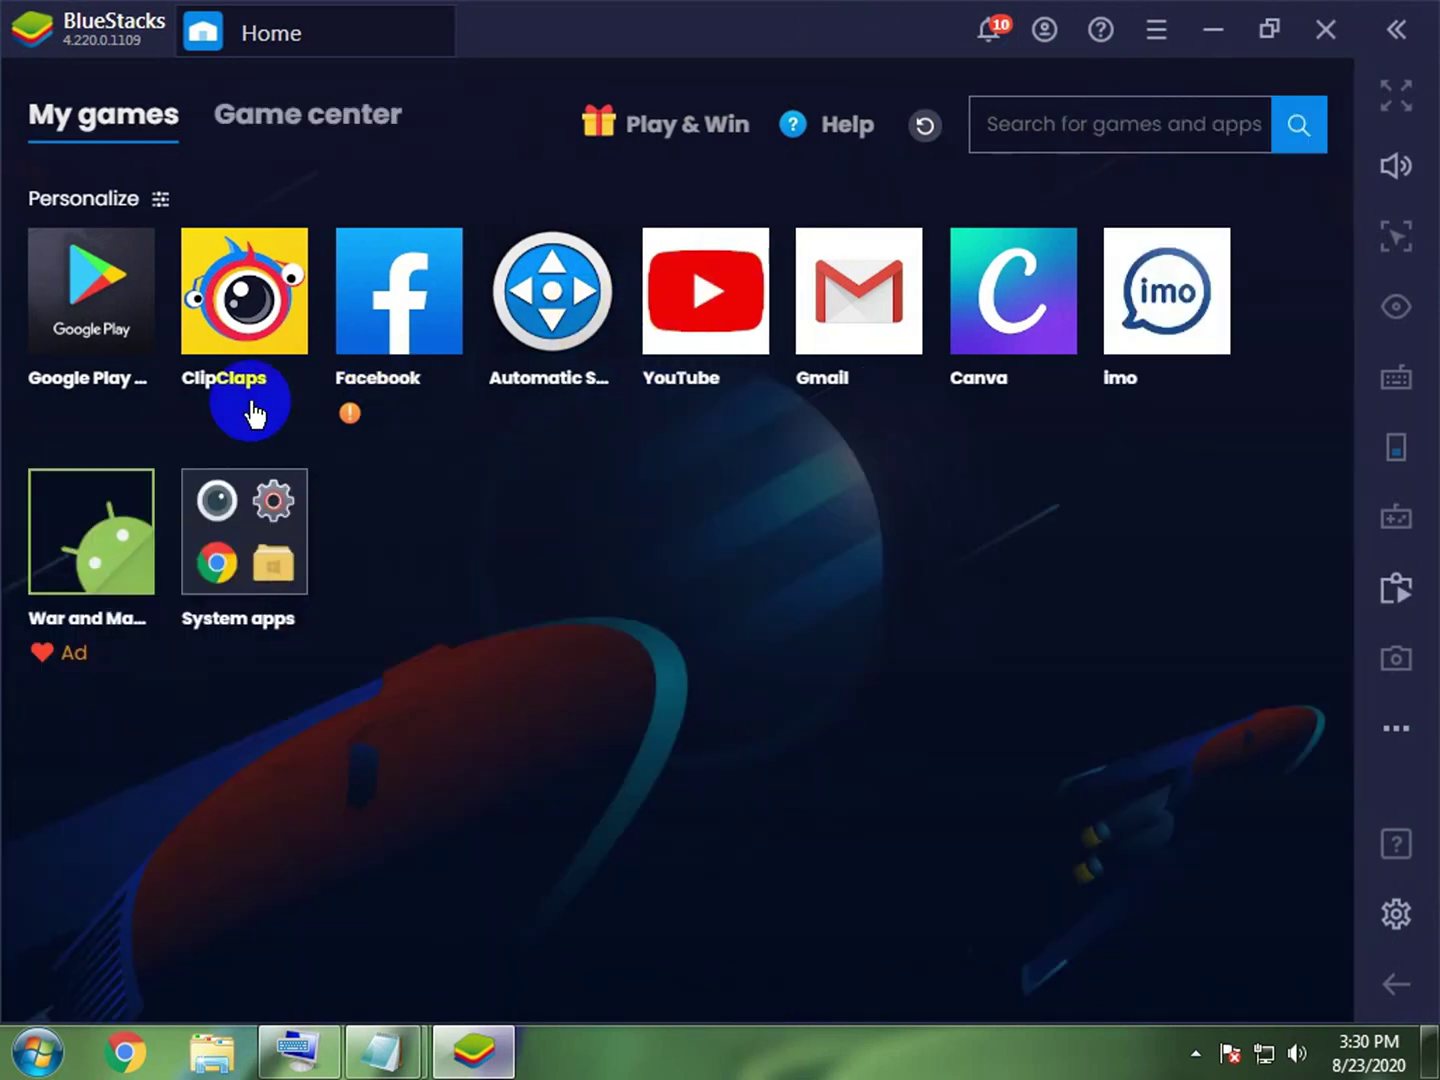
pyautogui.click(735, 412)
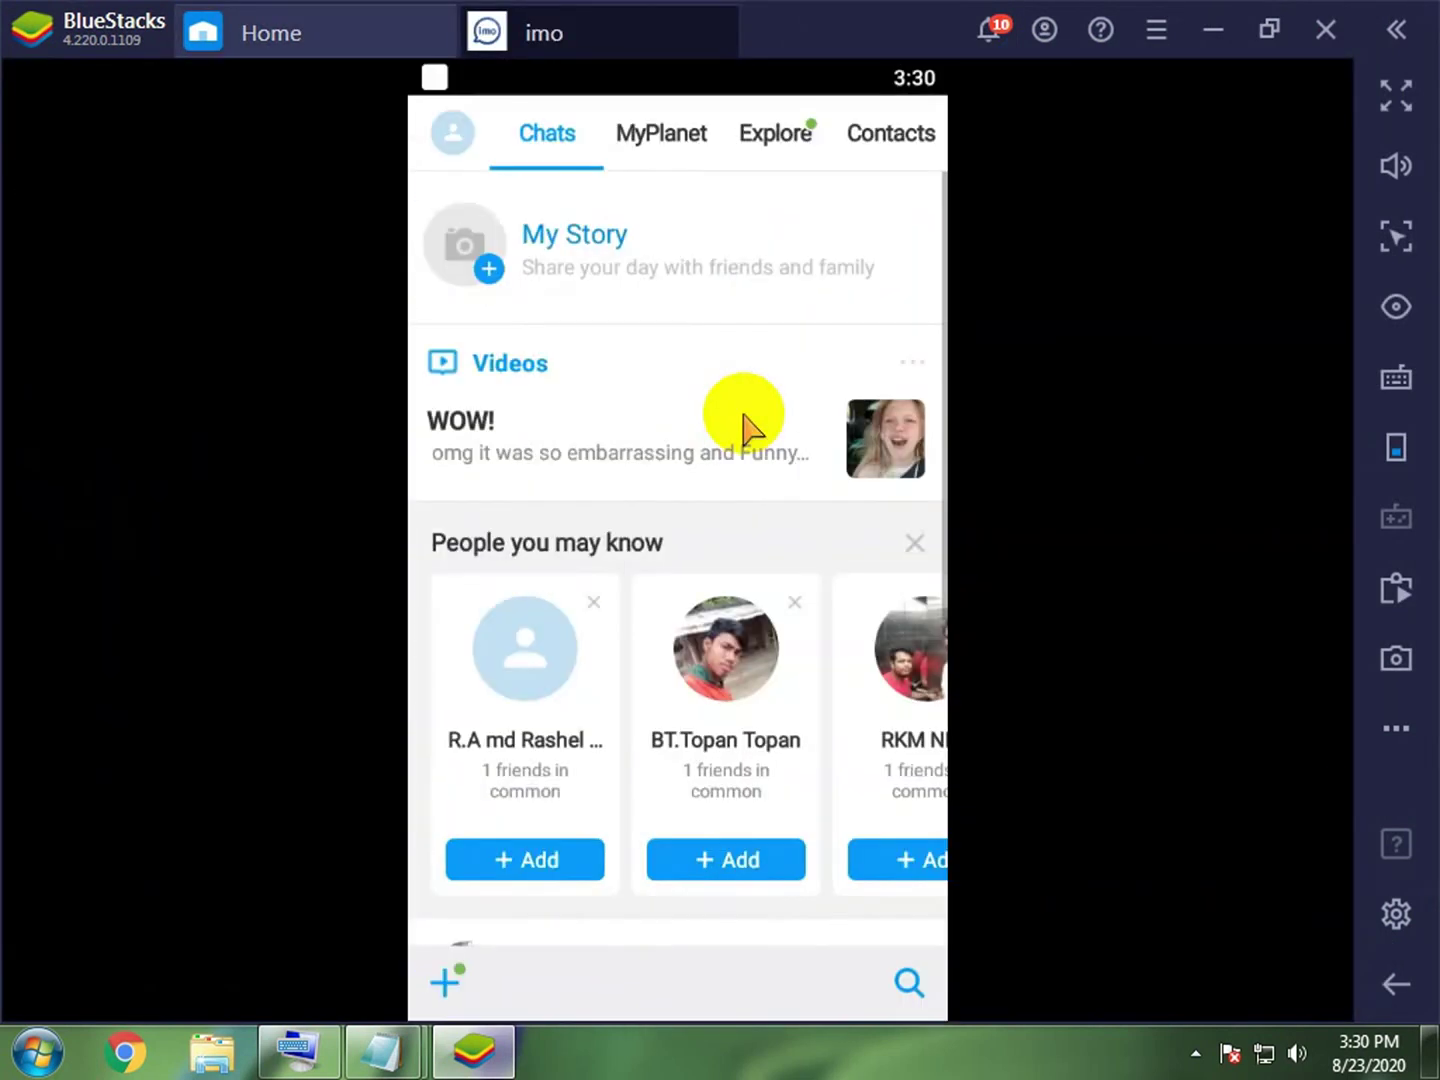
# Step: Browse the People you may know suggestions in the Chats list and add the fourth suggested person
pyautogui.scroll(-5, 685, 600)
pyautogui.scroll(4, 691, 607)
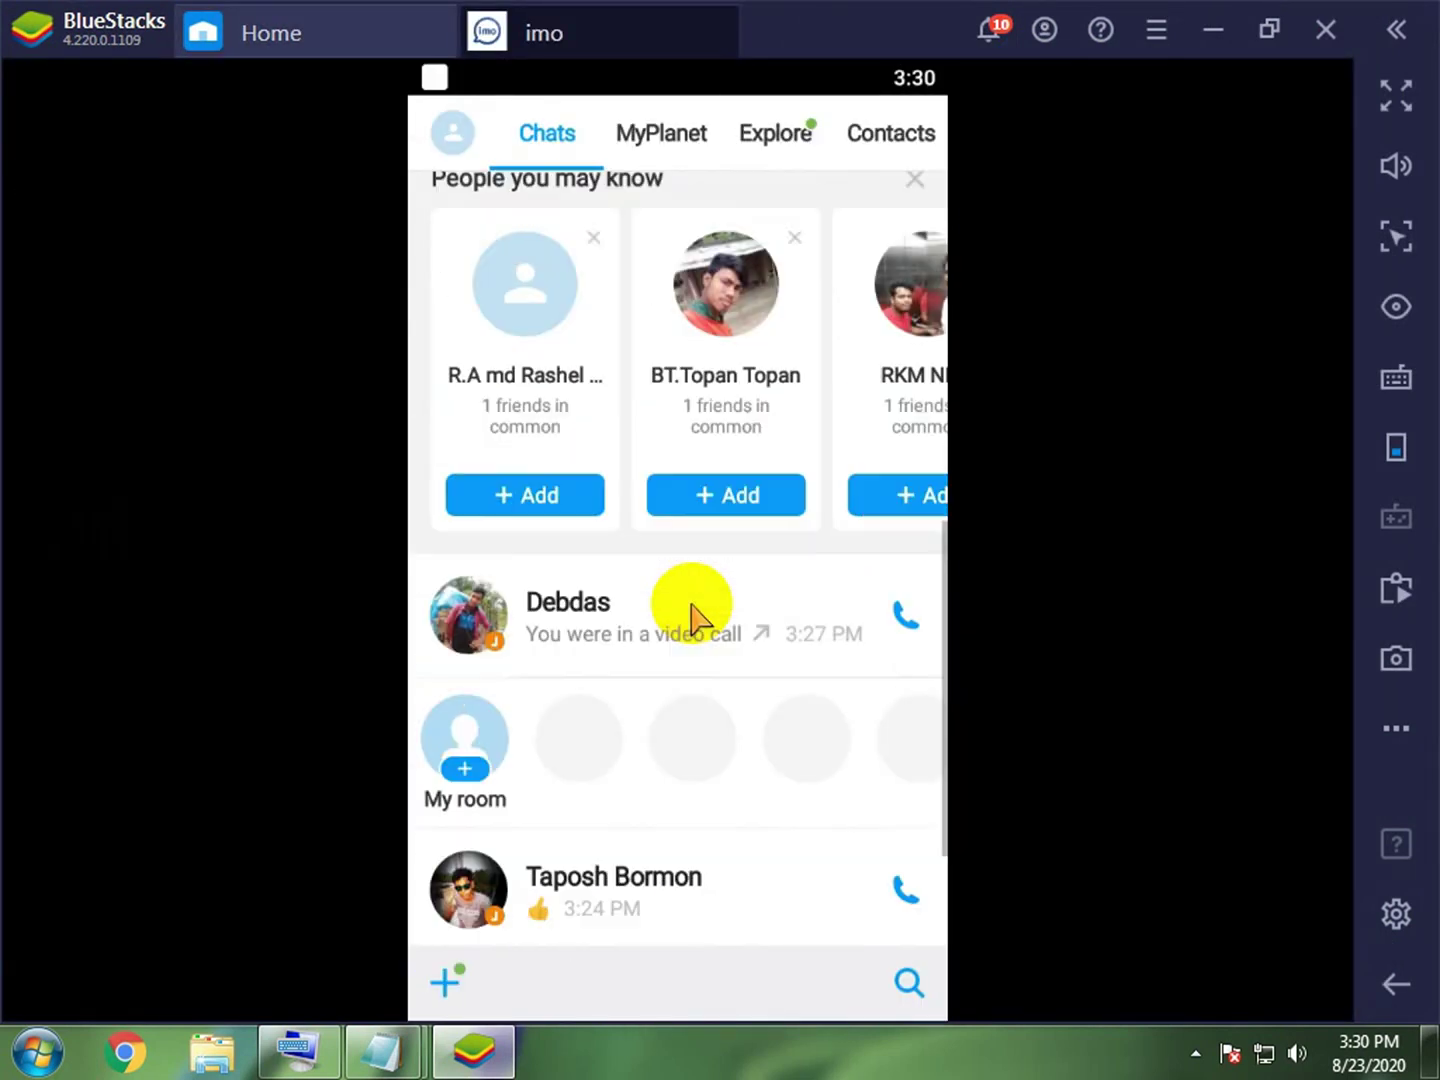
pyautogui.moveTo(819, 497); pyautogui.dragTo(466, 546)
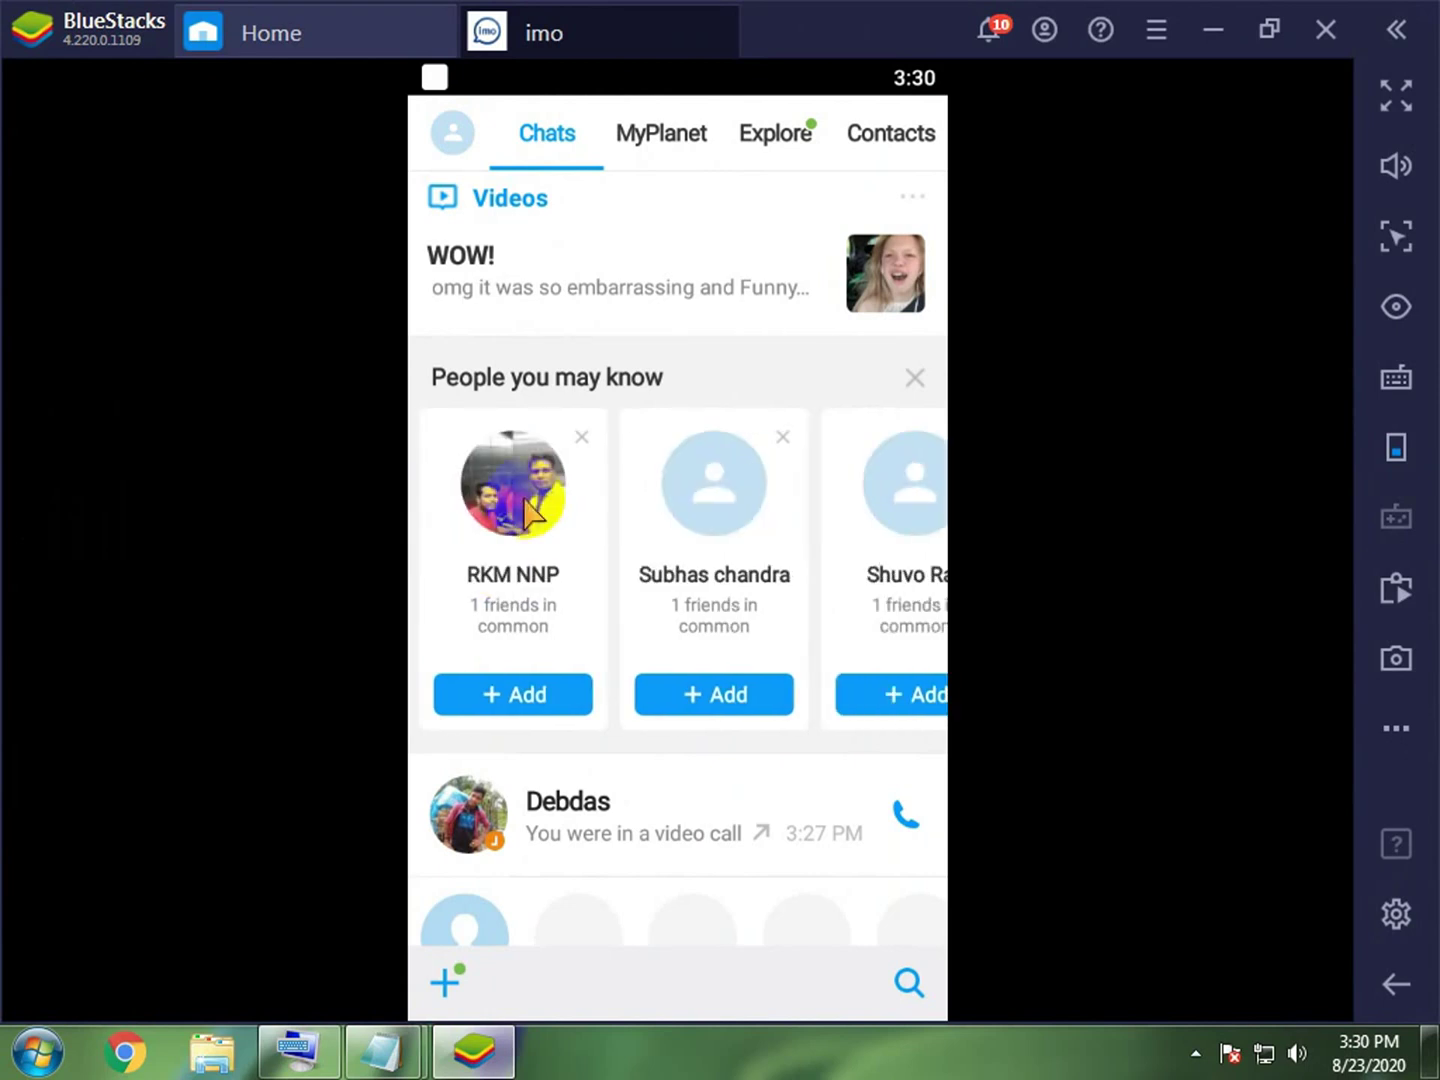
pyautogui.moveTo(825, 570); pyautogui.dragTo(387, 560)
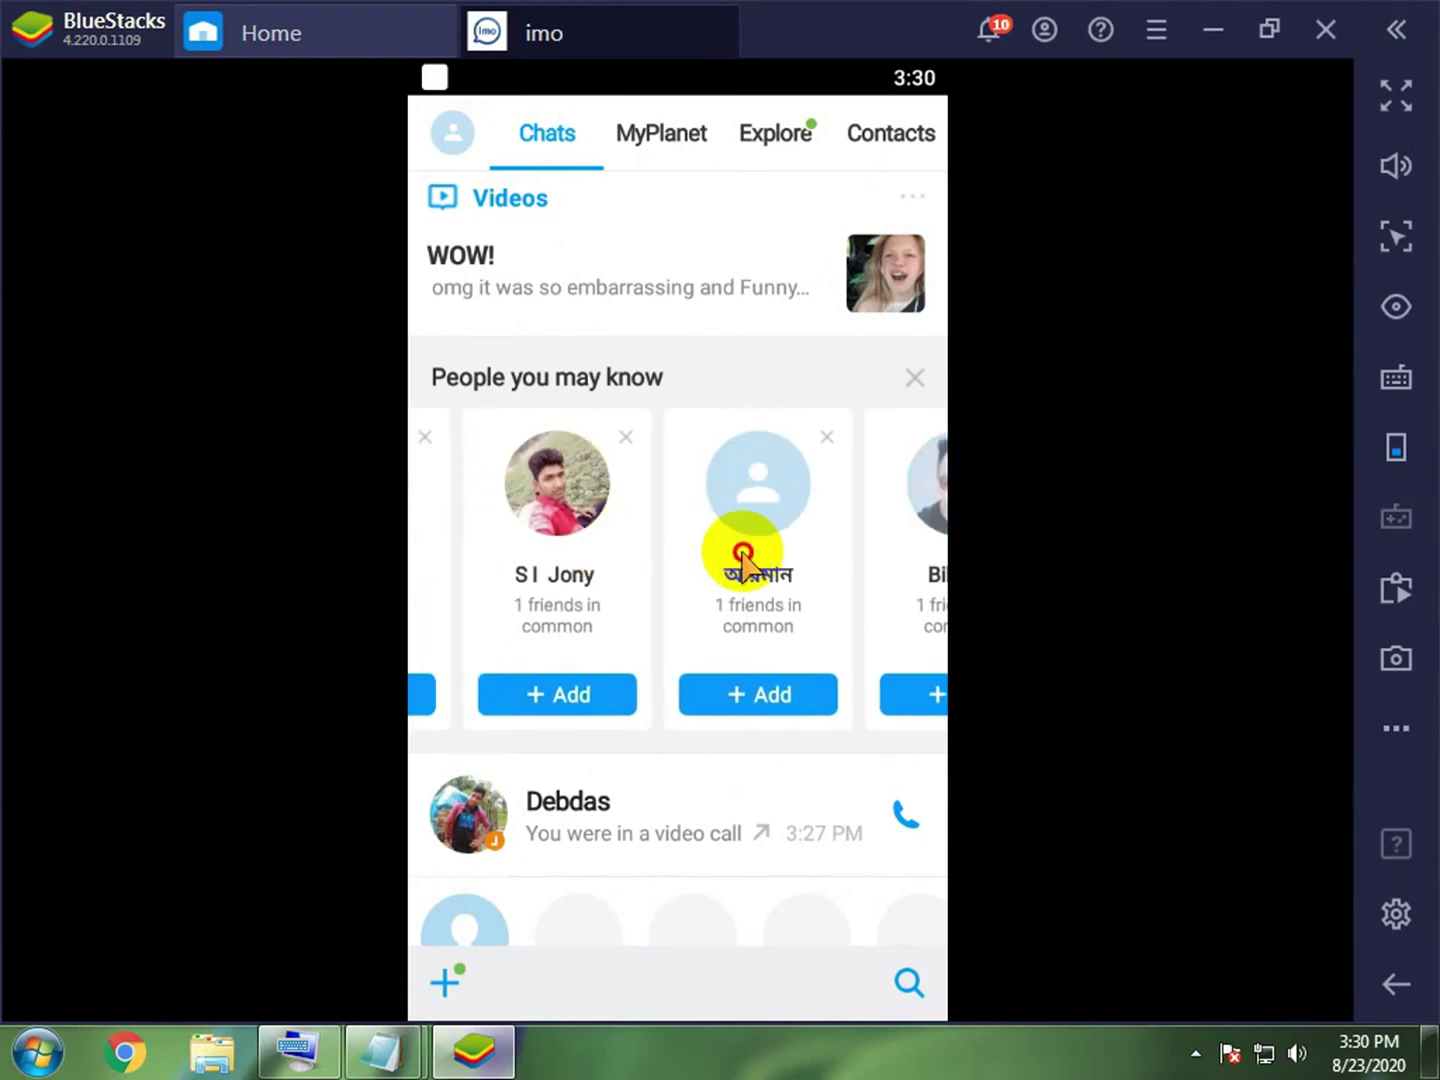
pyautogui.moveTo(746, 546); pyautogui.dragTo(705, 625)
pyautogui.moveTo(1006, 564); pyautogui.dragTo(588, 545)
pyautogui.moveTo(430, 540); pyautogui.dragTo(1197, 492)
pyautogui.moveTo(548, 488); pyautogui.dragTo(787, 556)
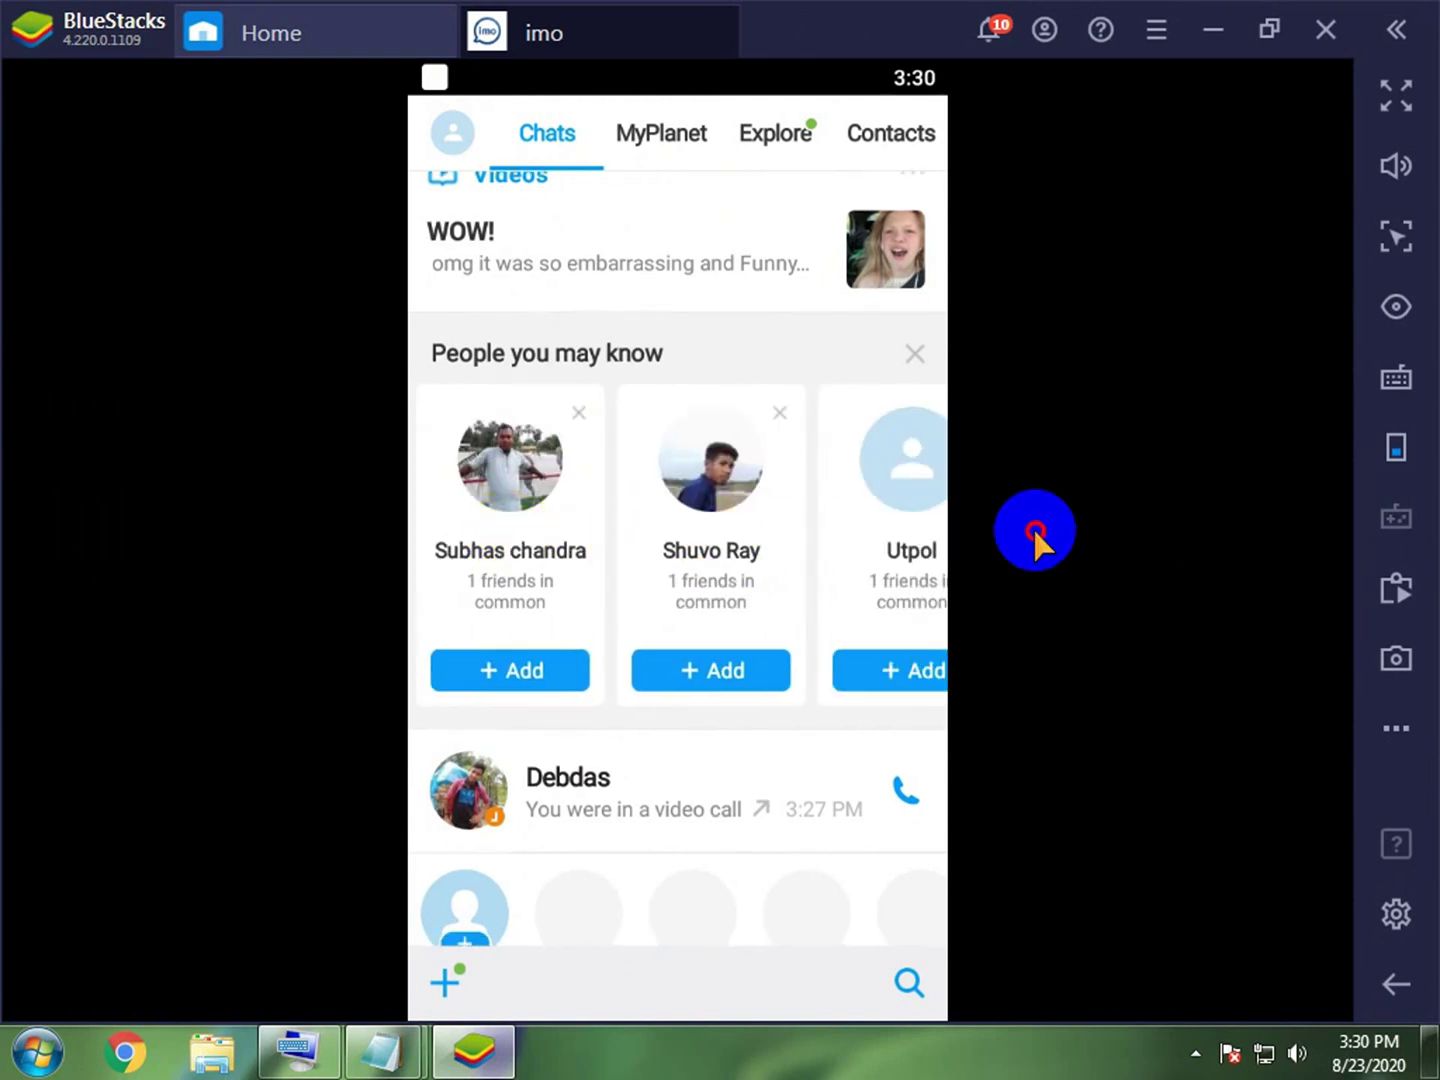
pyautogui.moveTo(550, 530); pyautogui.dragTo(941, 530)
pyautogui.moveTo(617, 498); pyautogui.dragTo(553, 490)
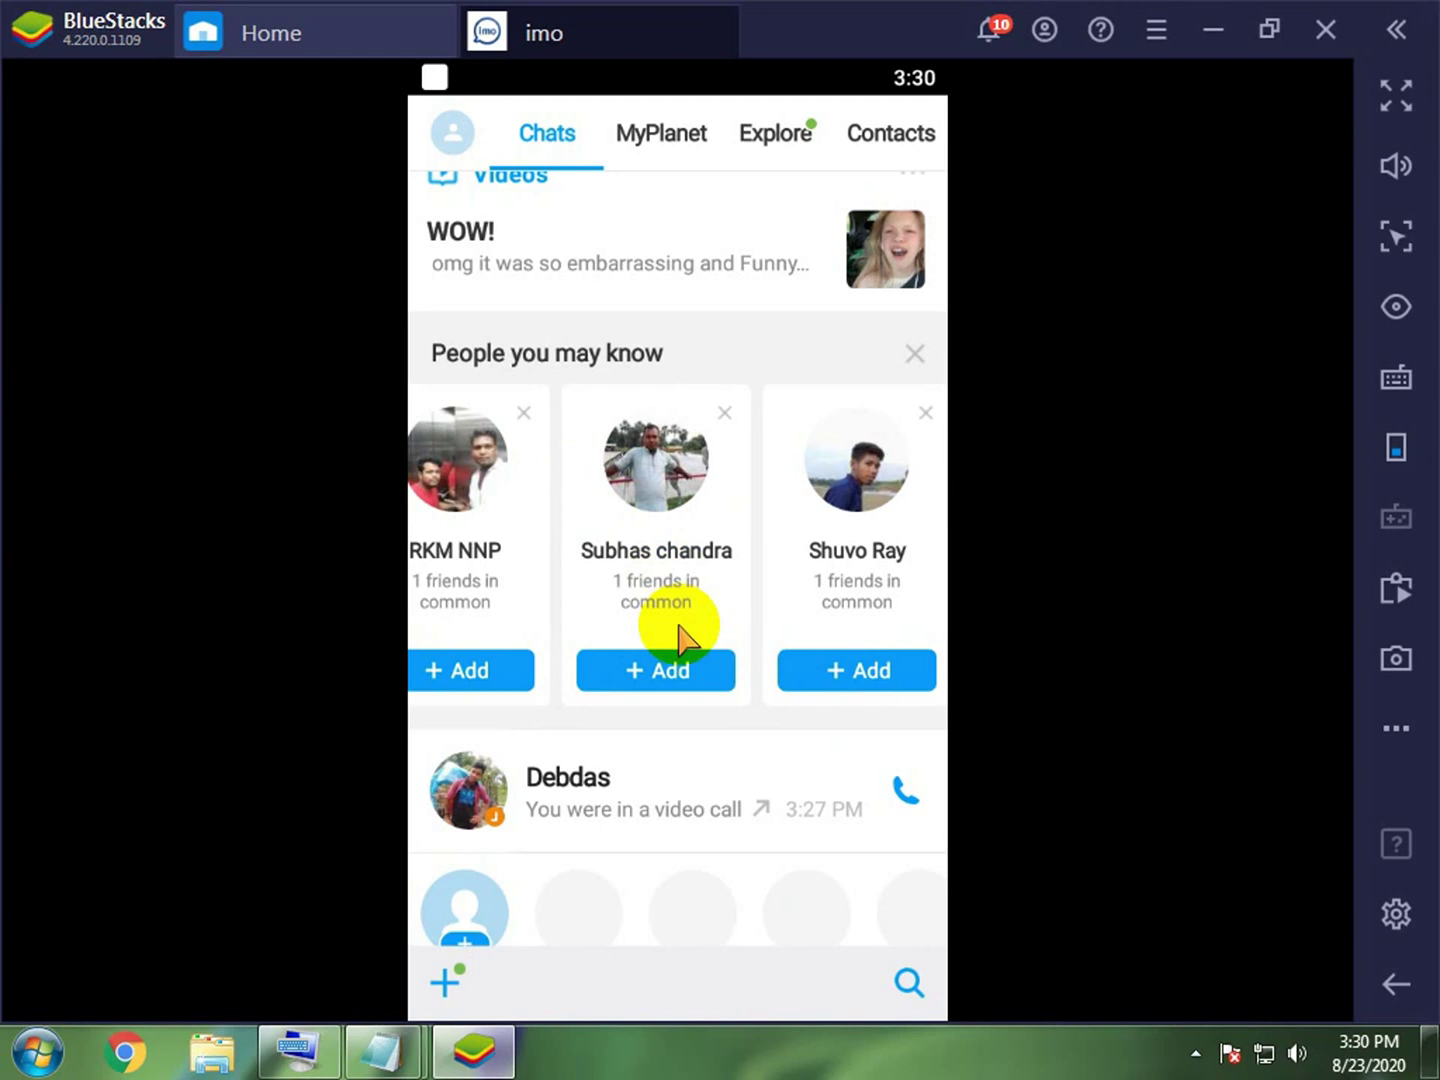
pyautogui.click(663, 663)
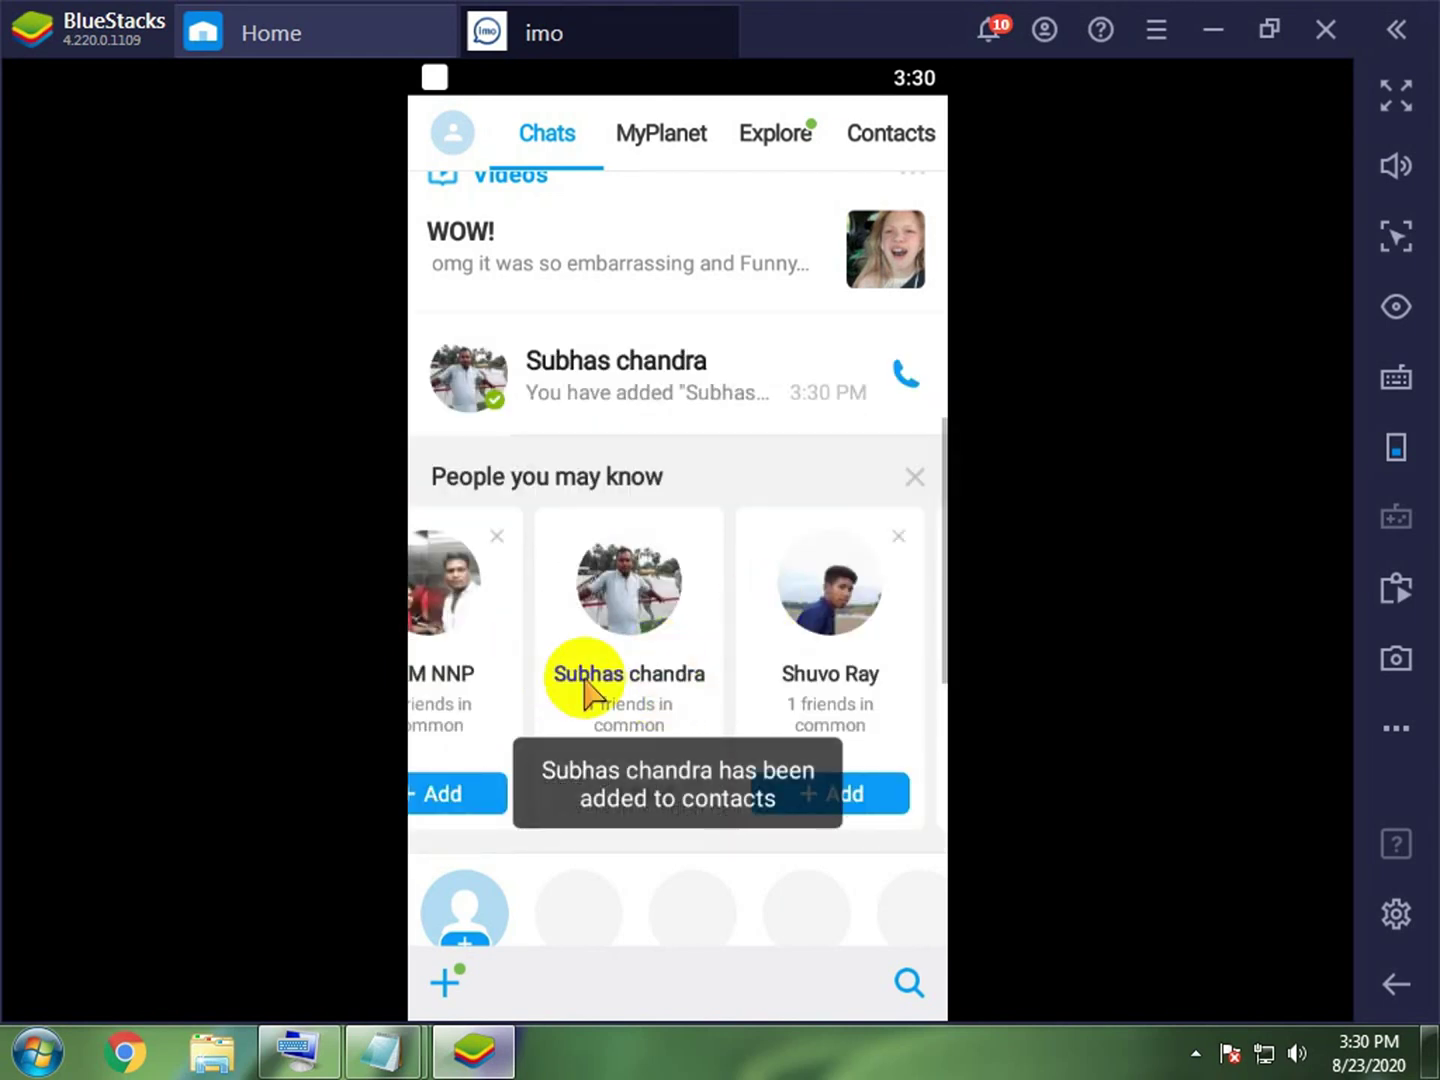
# Step: Browse the People you may know suggestions again and add the sixth suggested person
pyautogui.moveTo(579, 489); pyautogui.dragTo(407, 722)
pyautogui.scroll(-1, 790, 589)
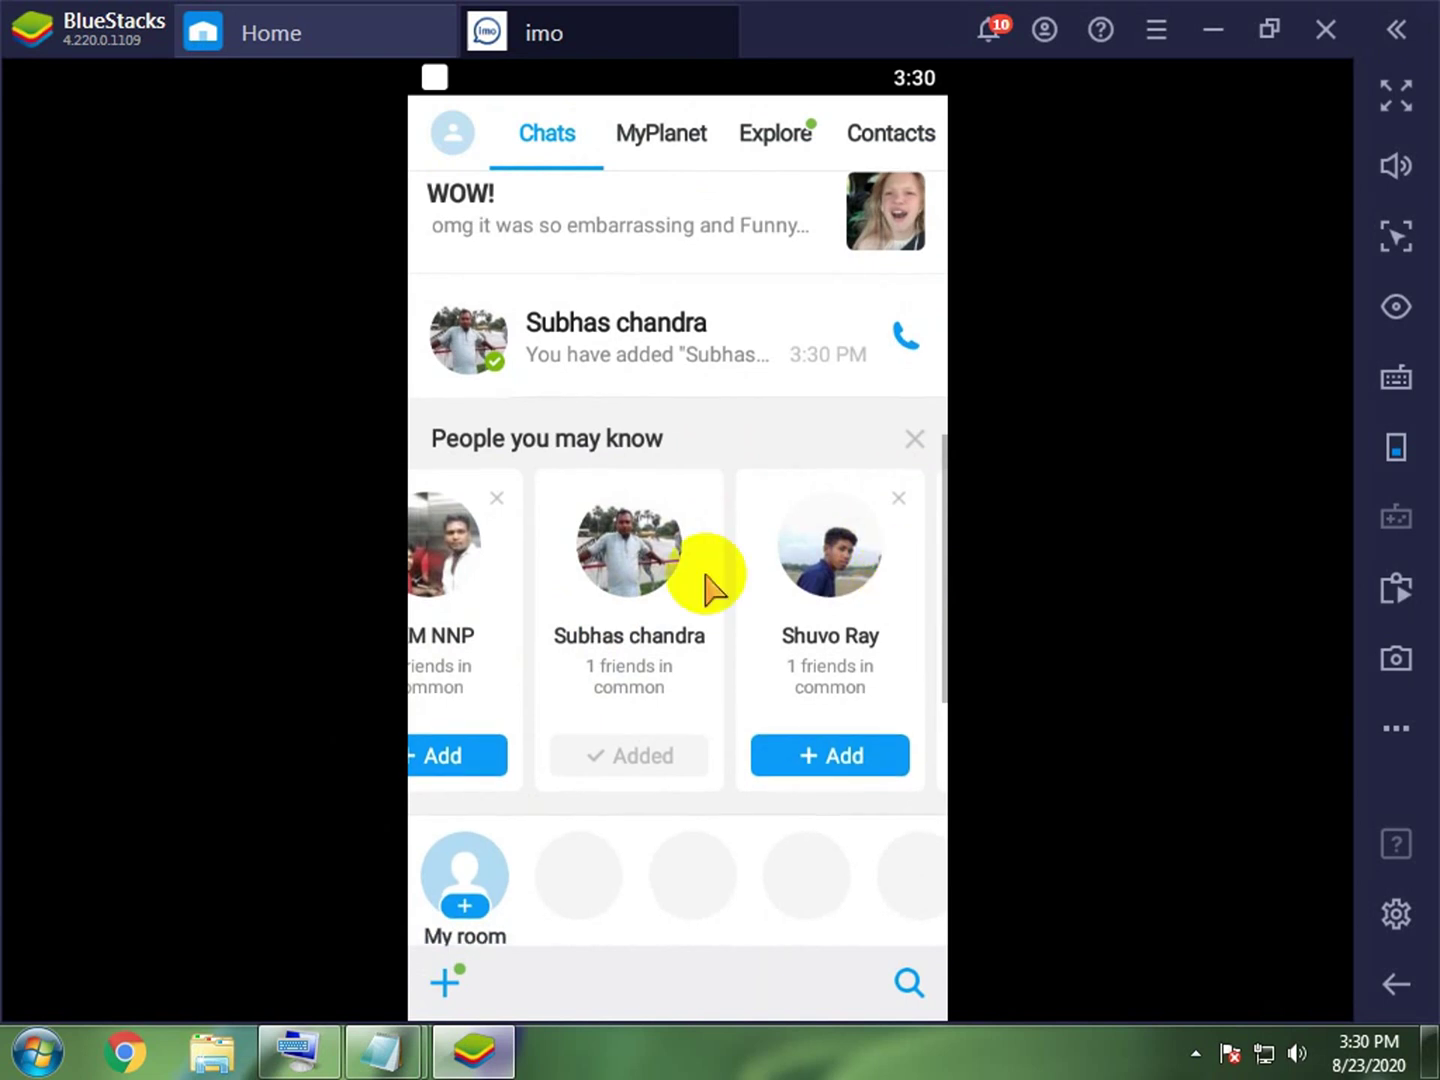
pyautogui.moveTo(795, 589); pyautogui.dragTo(1295, 630)
pyautogui.moveTo(572, 601); pyautogui.dragTo(1184, 589)
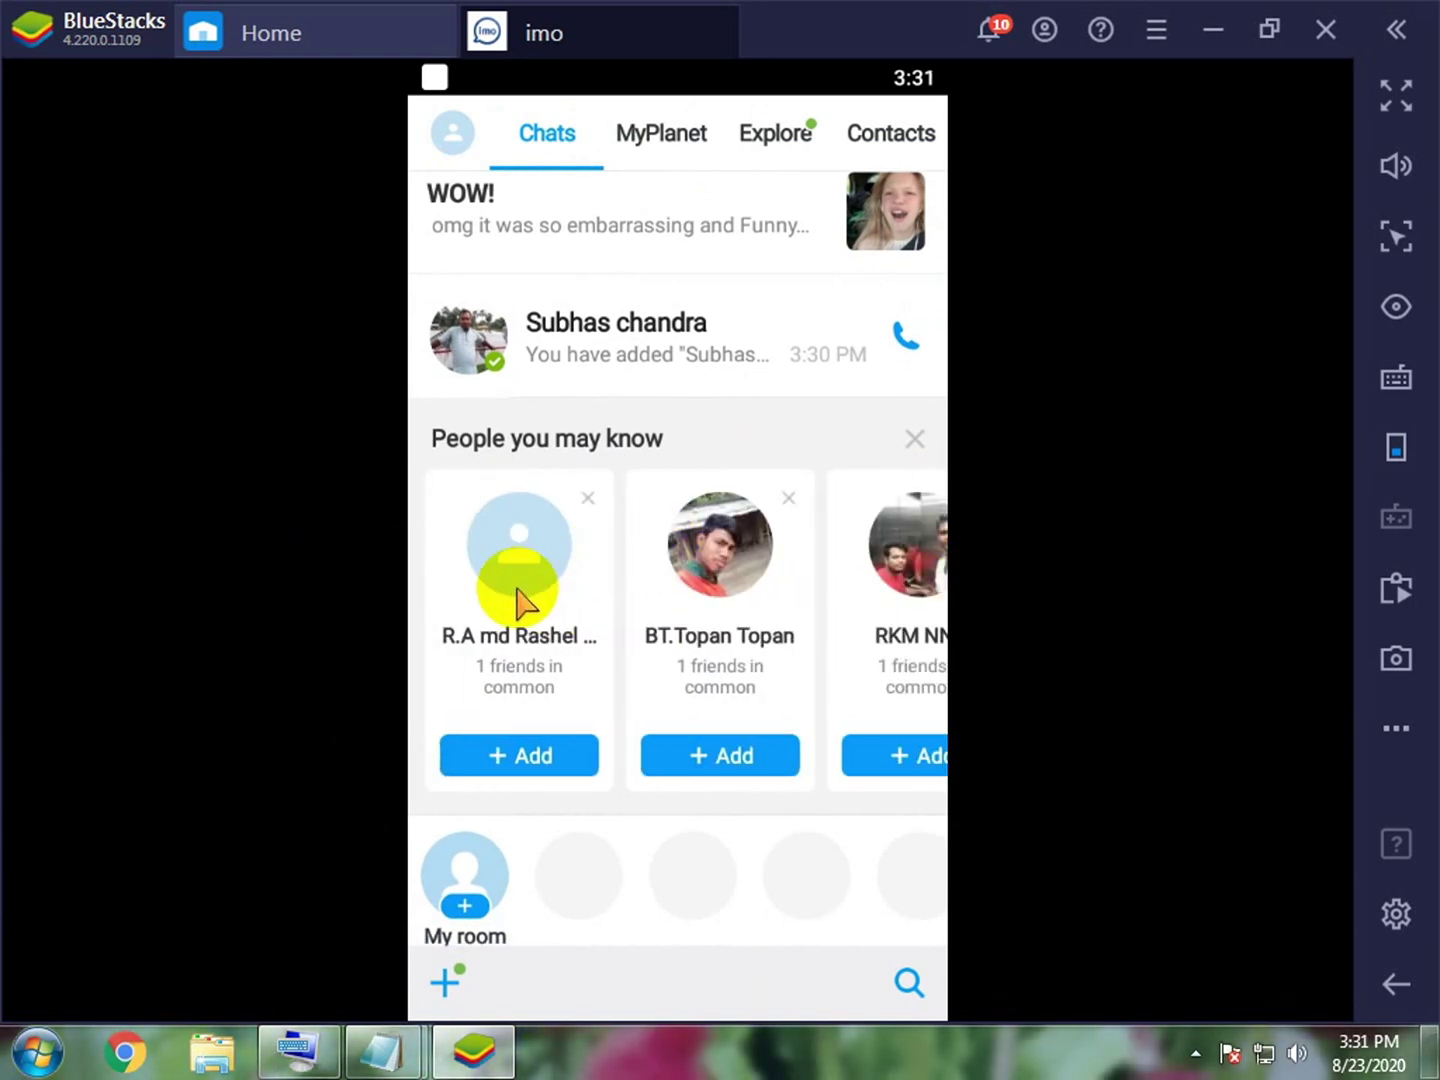
pyautogui.moveTo(659, 569); pyautogui.dragTo(557, 593)
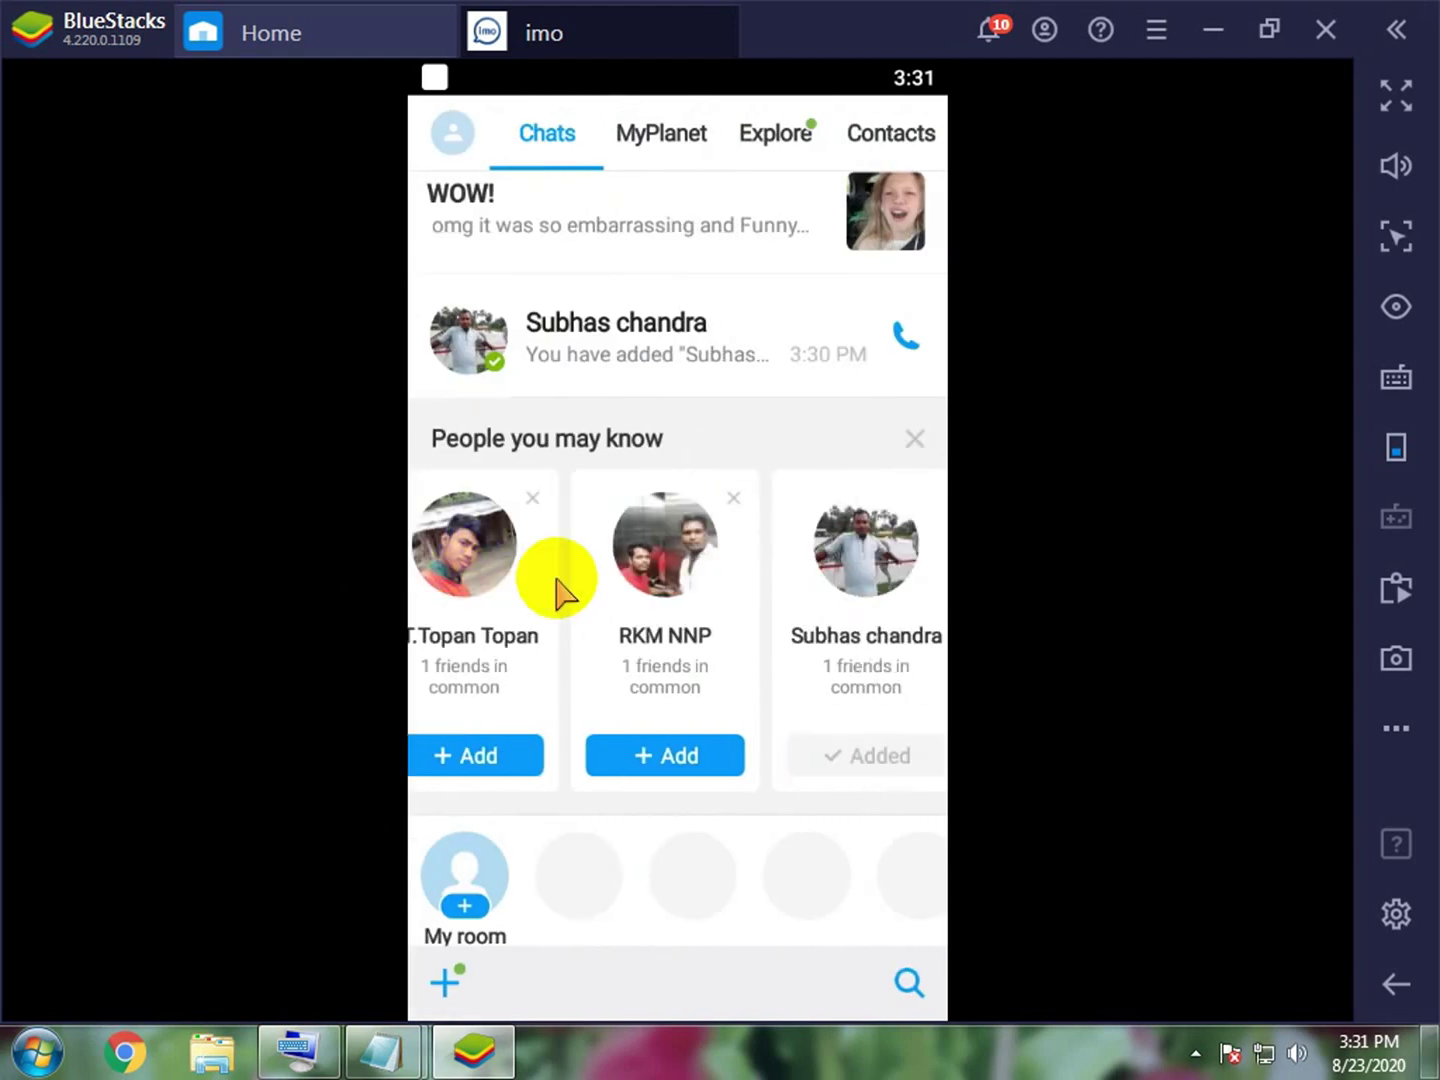
pyautogui.moveTo(464, 588); pyautogui.dragTo(761, 575)
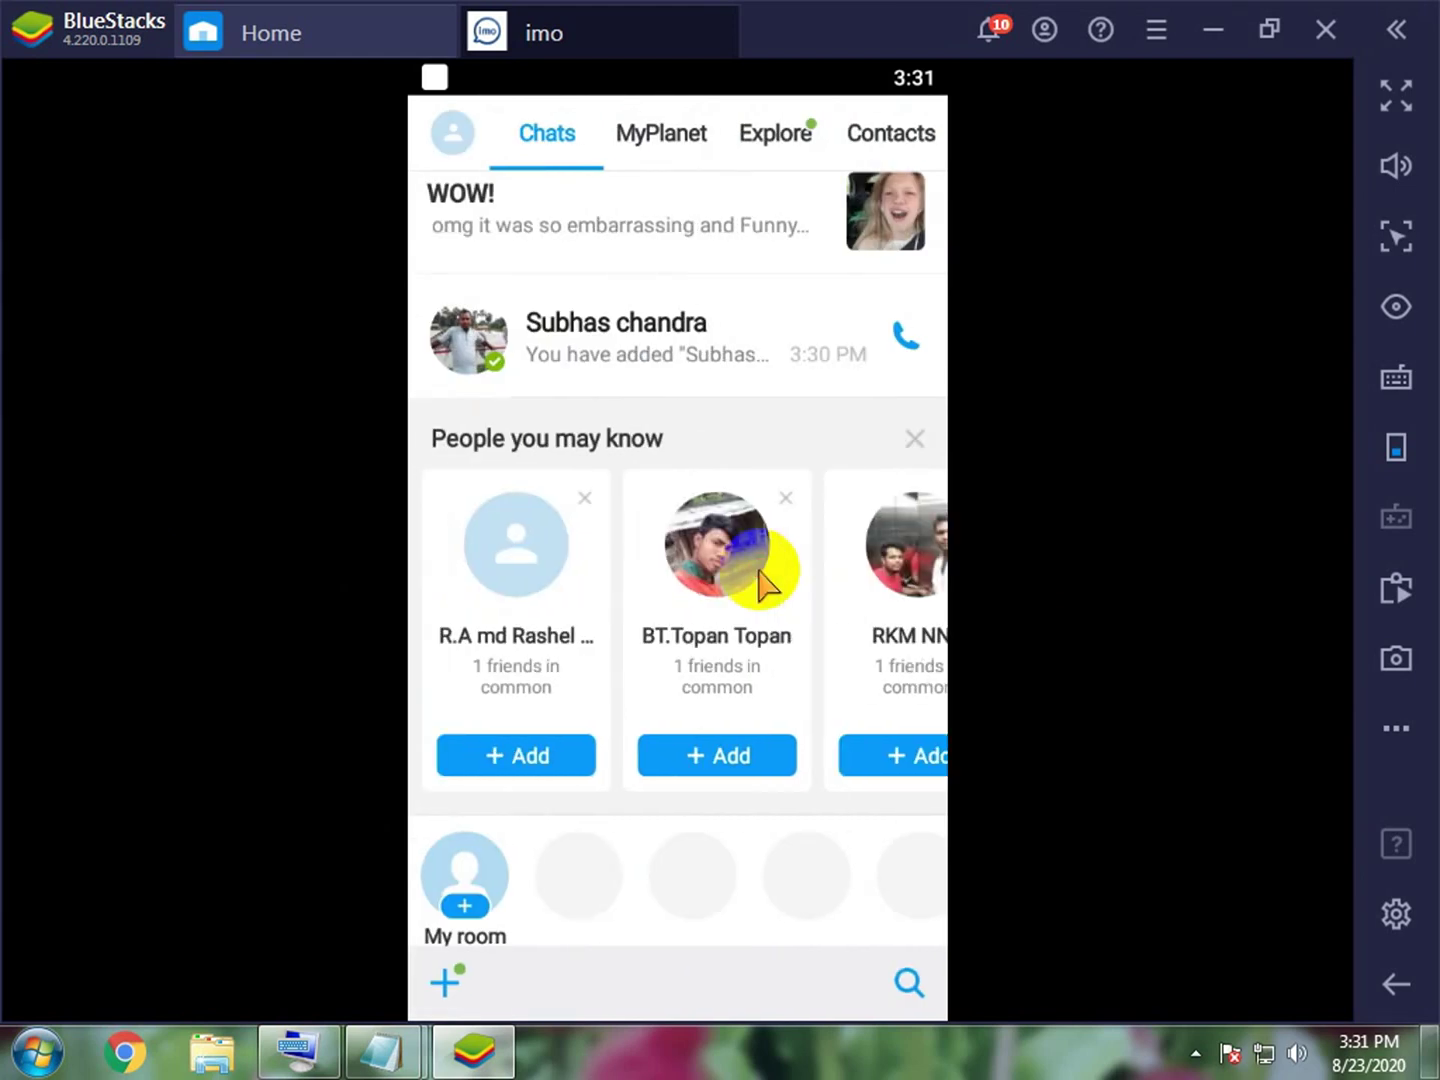
pyautogui.moveTo(492, 597); pyautogui.dragTo(476, 592)
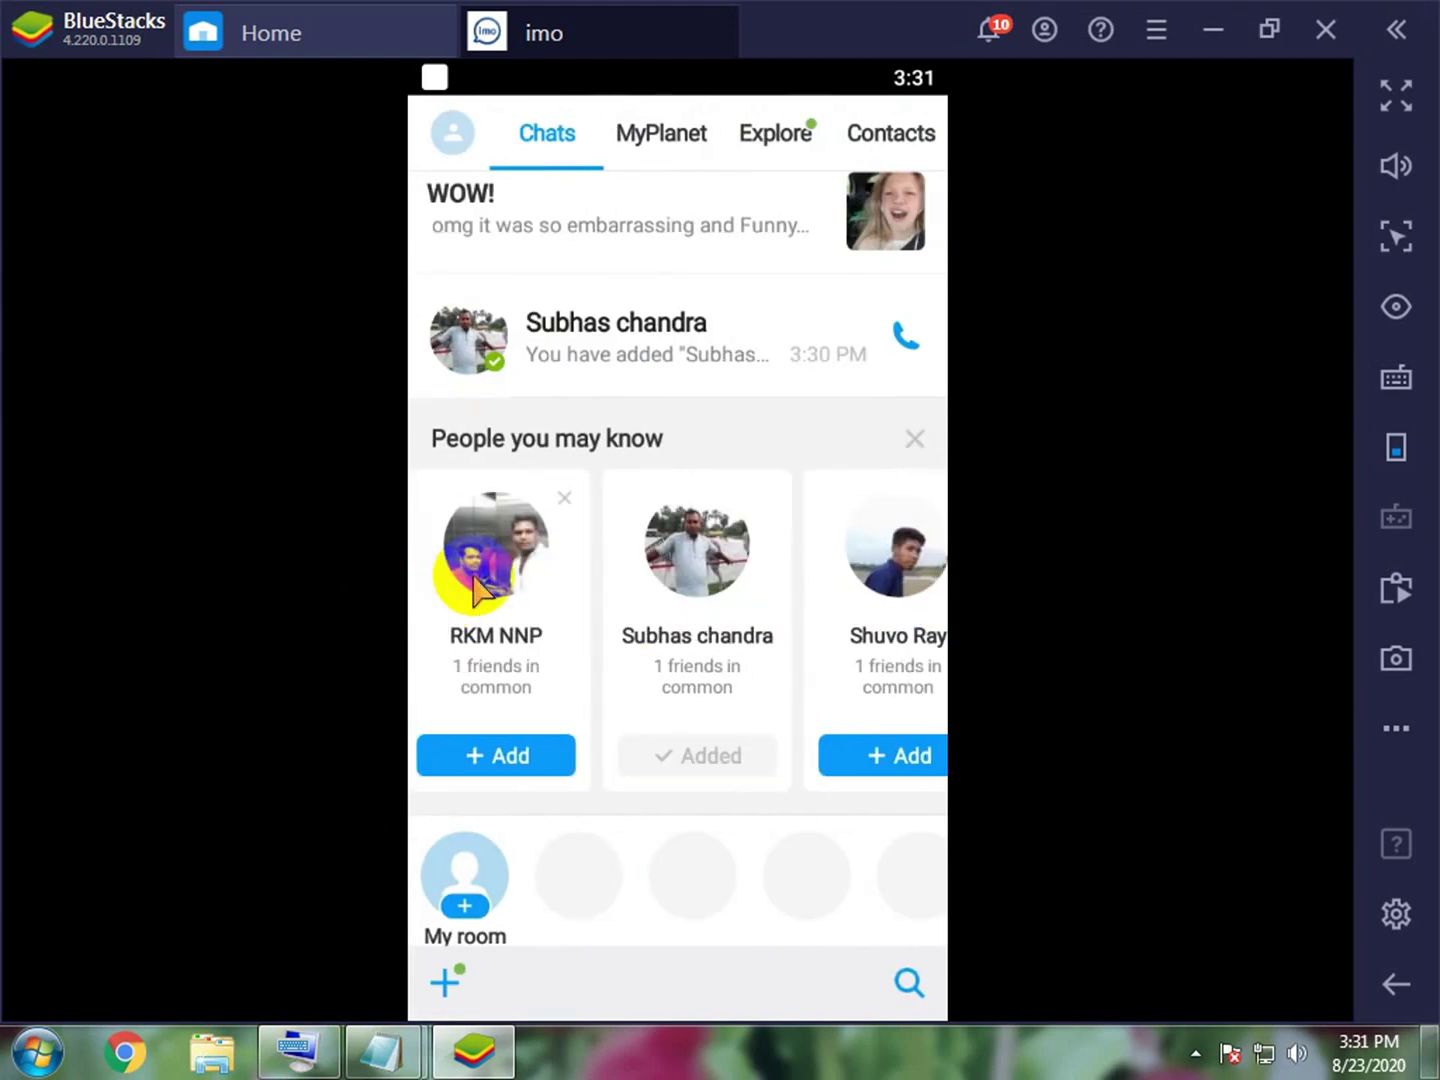
pyautogui.moveTo(664, 604); pyautogui.dragTo(422, 612)
pyautogui.moveTo(714, 626); pyautogui.dragTo(536, 625)
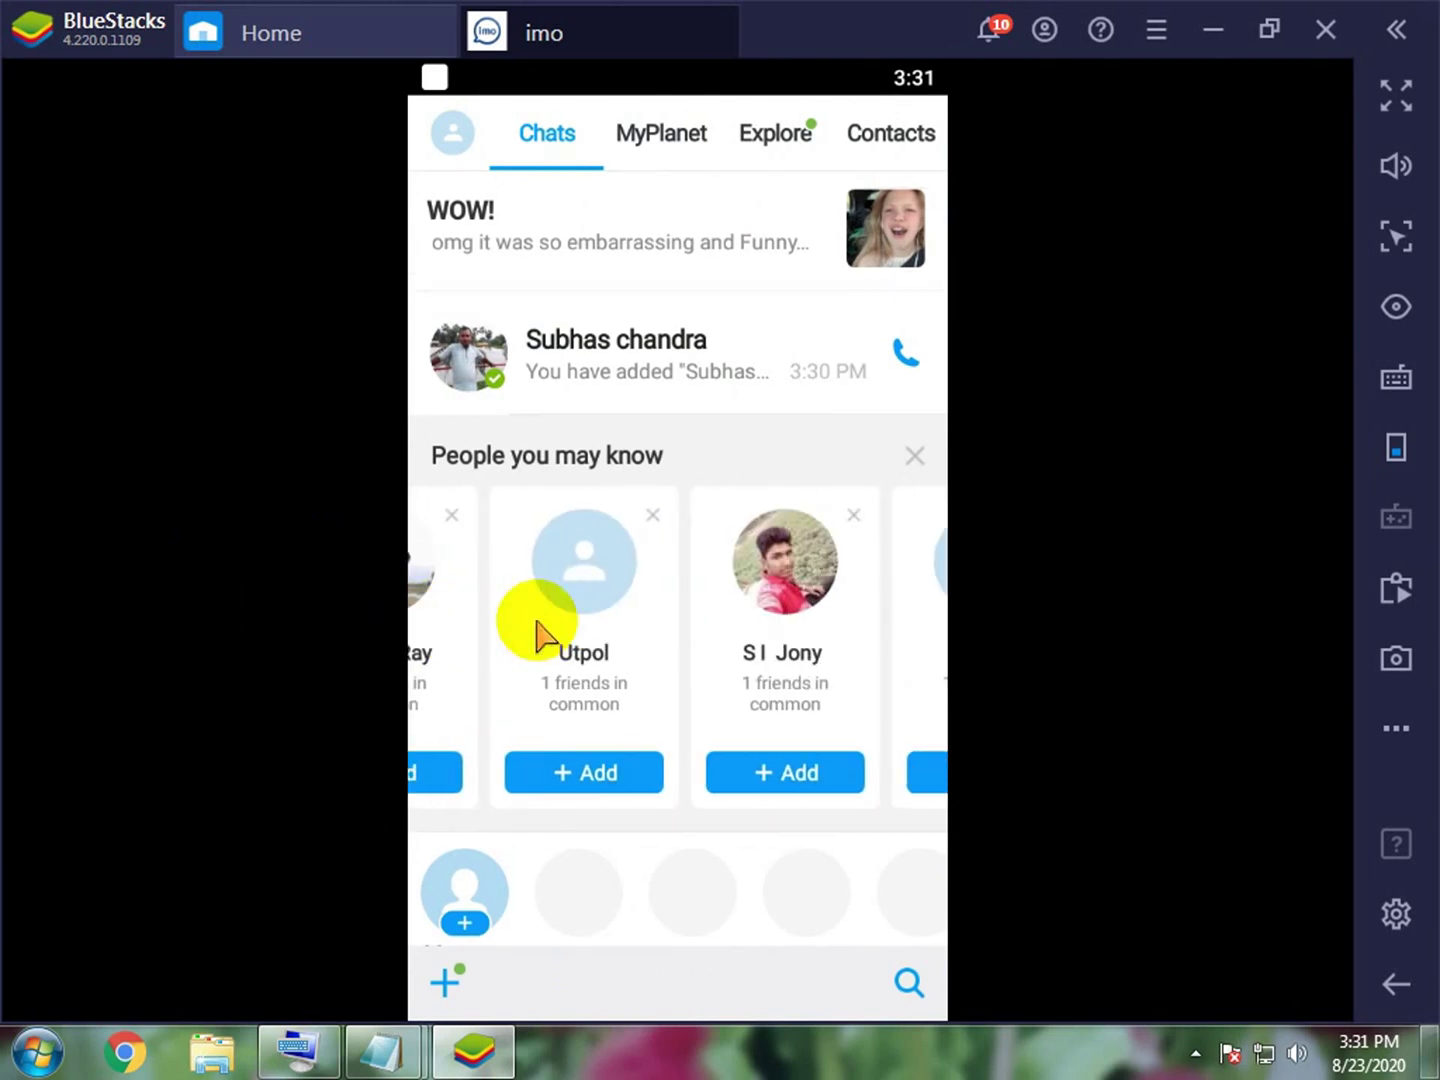
pyautogui.click(557, 773)
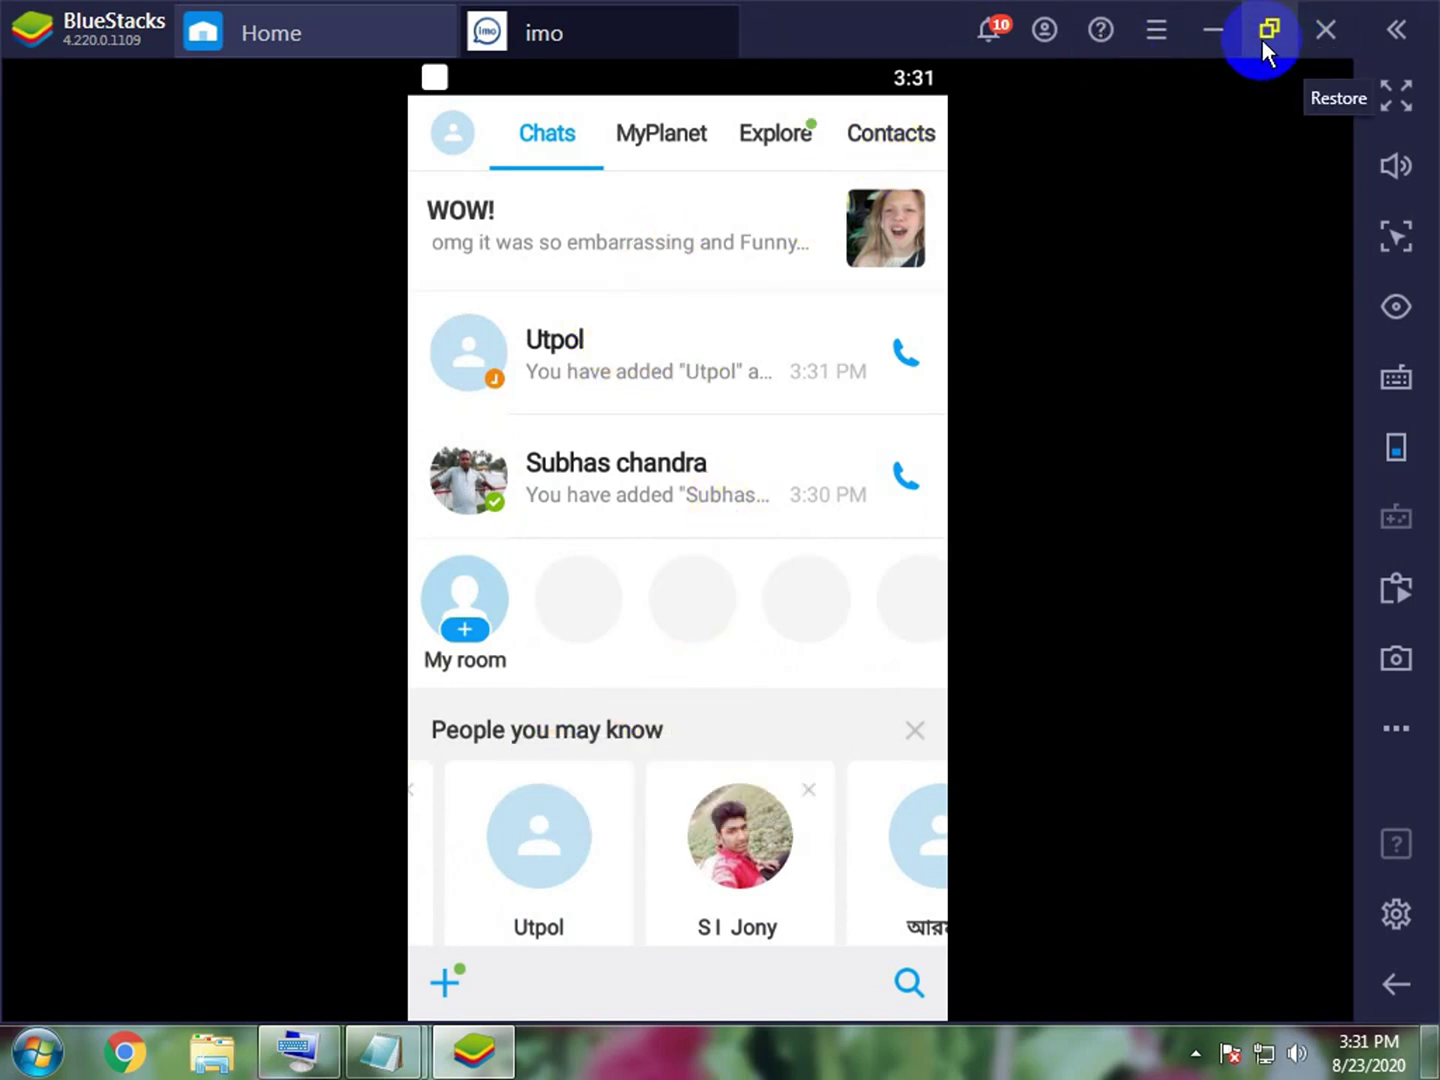
# Step: Minimize BlueStacks and restart Imo Messenger on the PC, refreshing the desktop in between
pyautogui.click(1214, 30)
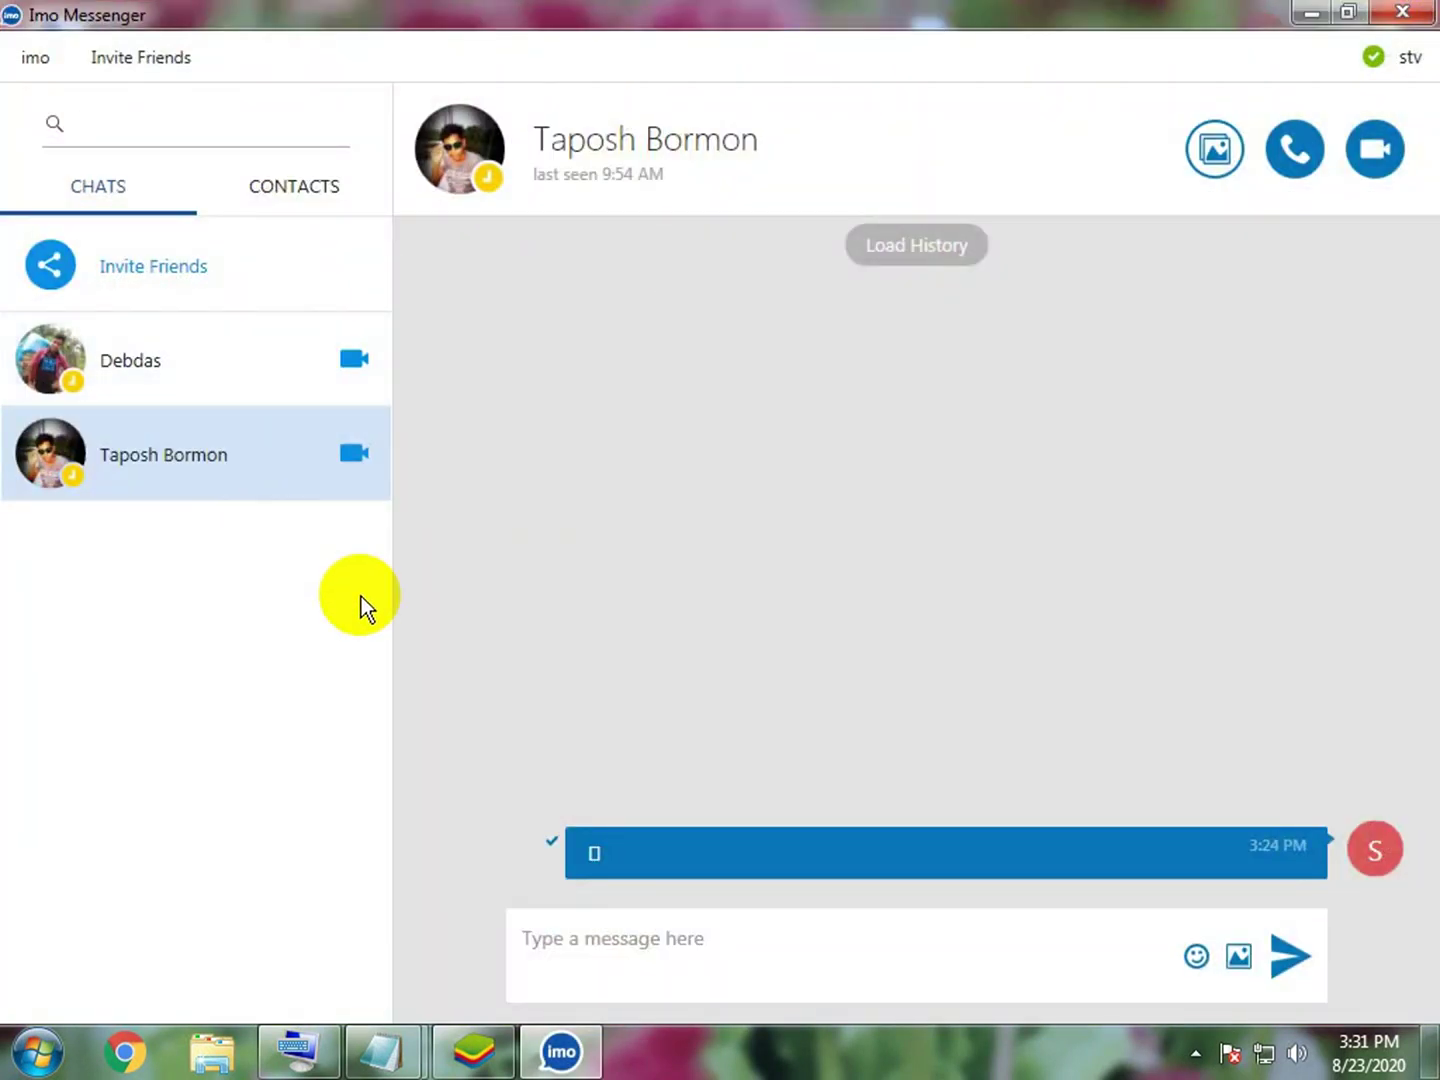
pyautogui.click(1430, 10)
pyautogui.rightClick(324, 122)
pyautogui.click(440, 205)
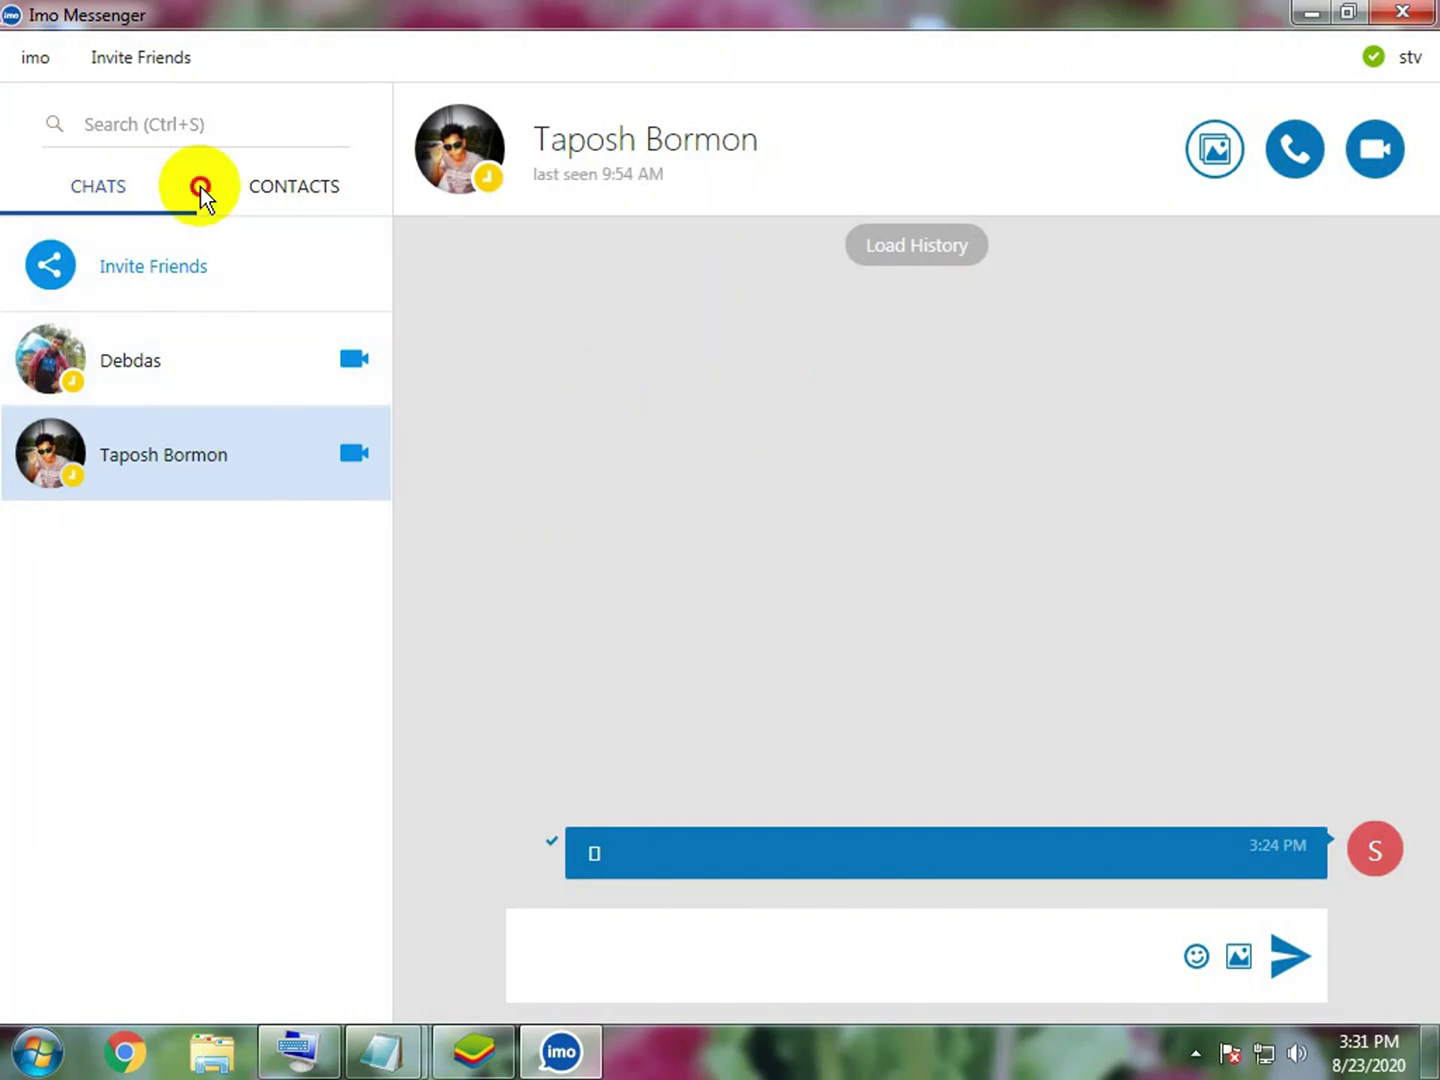
# Step: Review the Contacts list and the Invite Friends page, and compare the Contacts and Chats lists
pyautogui.click(200, 185)
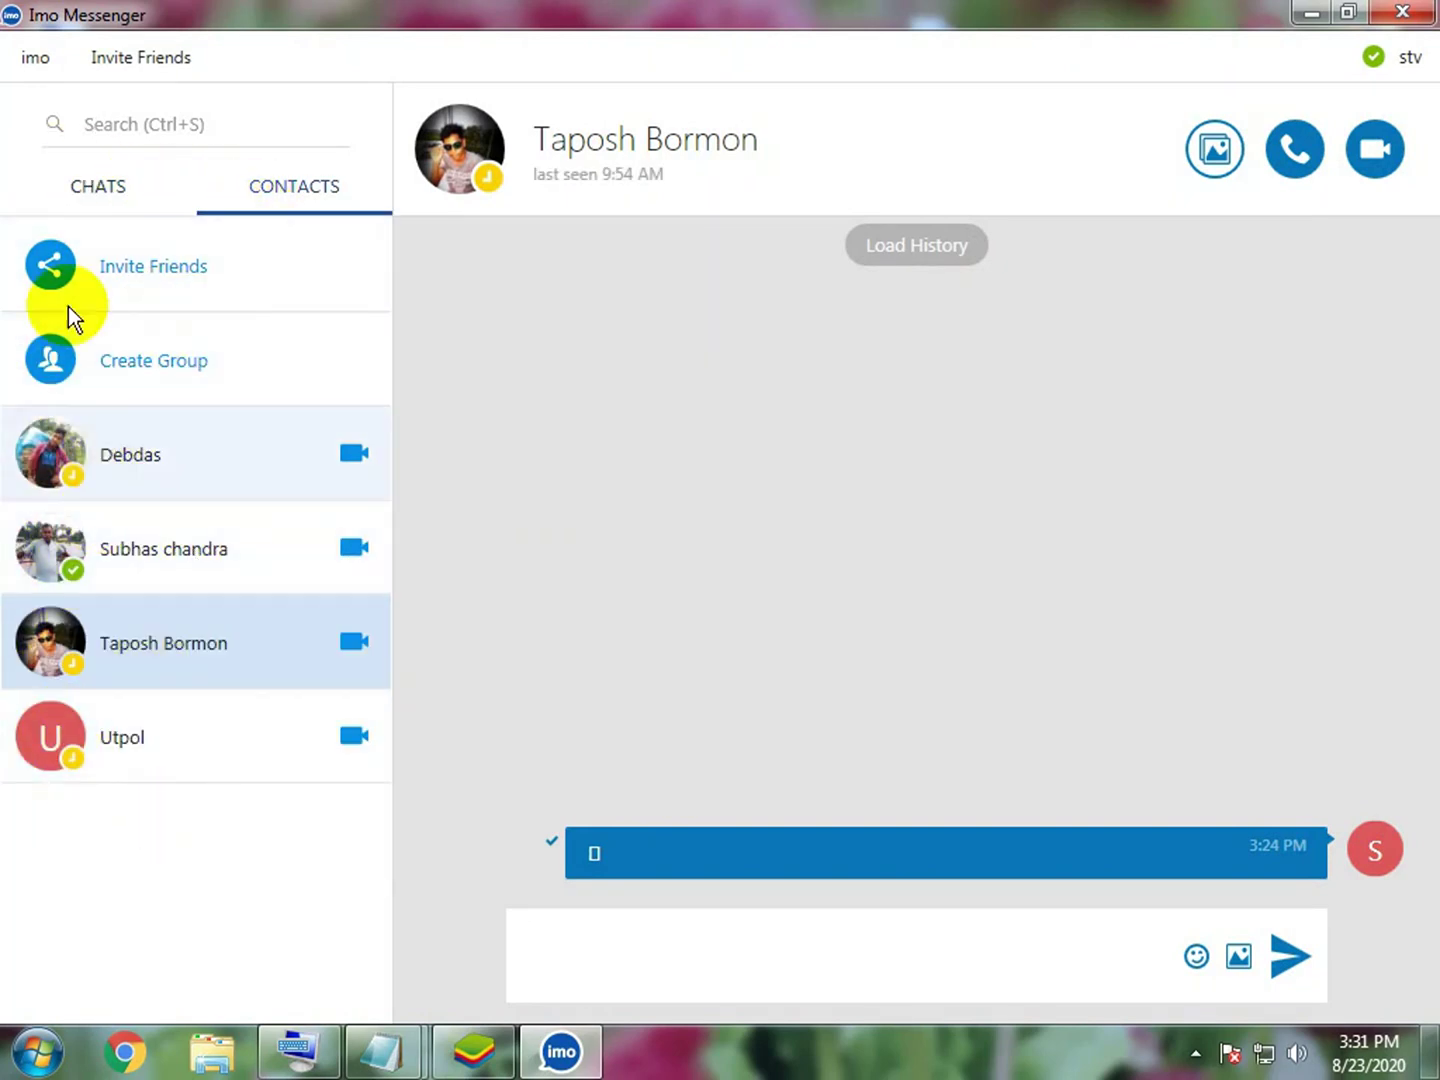
pyautogui.click(67, 245)
pyautogui.click(98, 201)
pyautogui.click(233, 193)
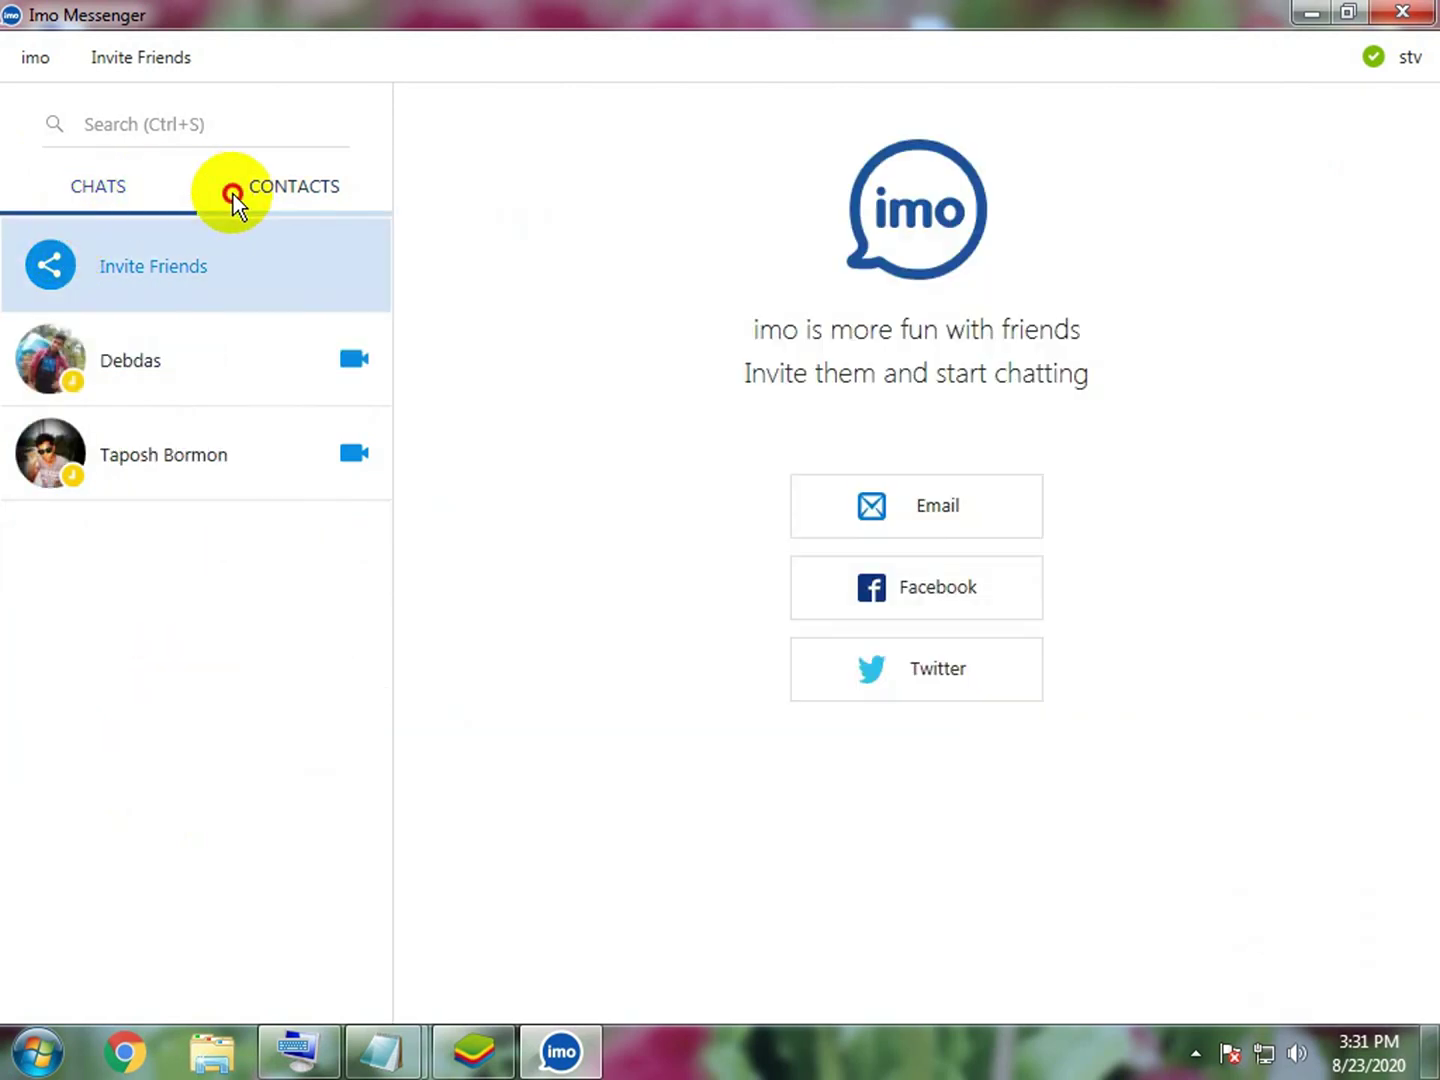
pyautogui.click(126, 190)
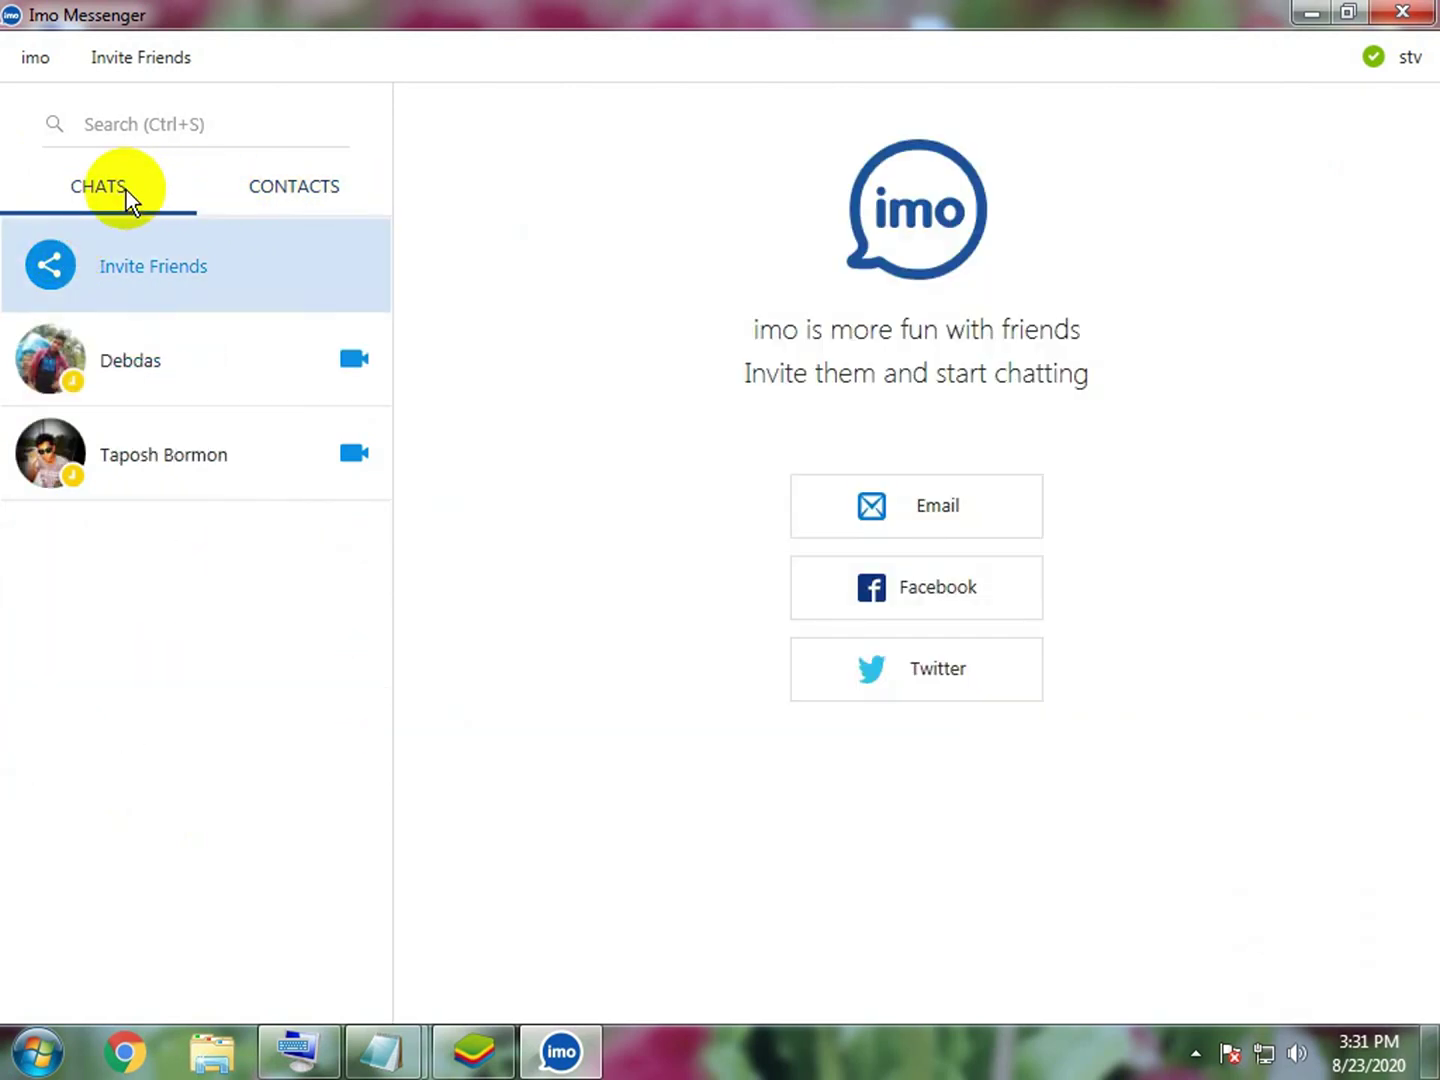
pyautogui.click(305, 188)
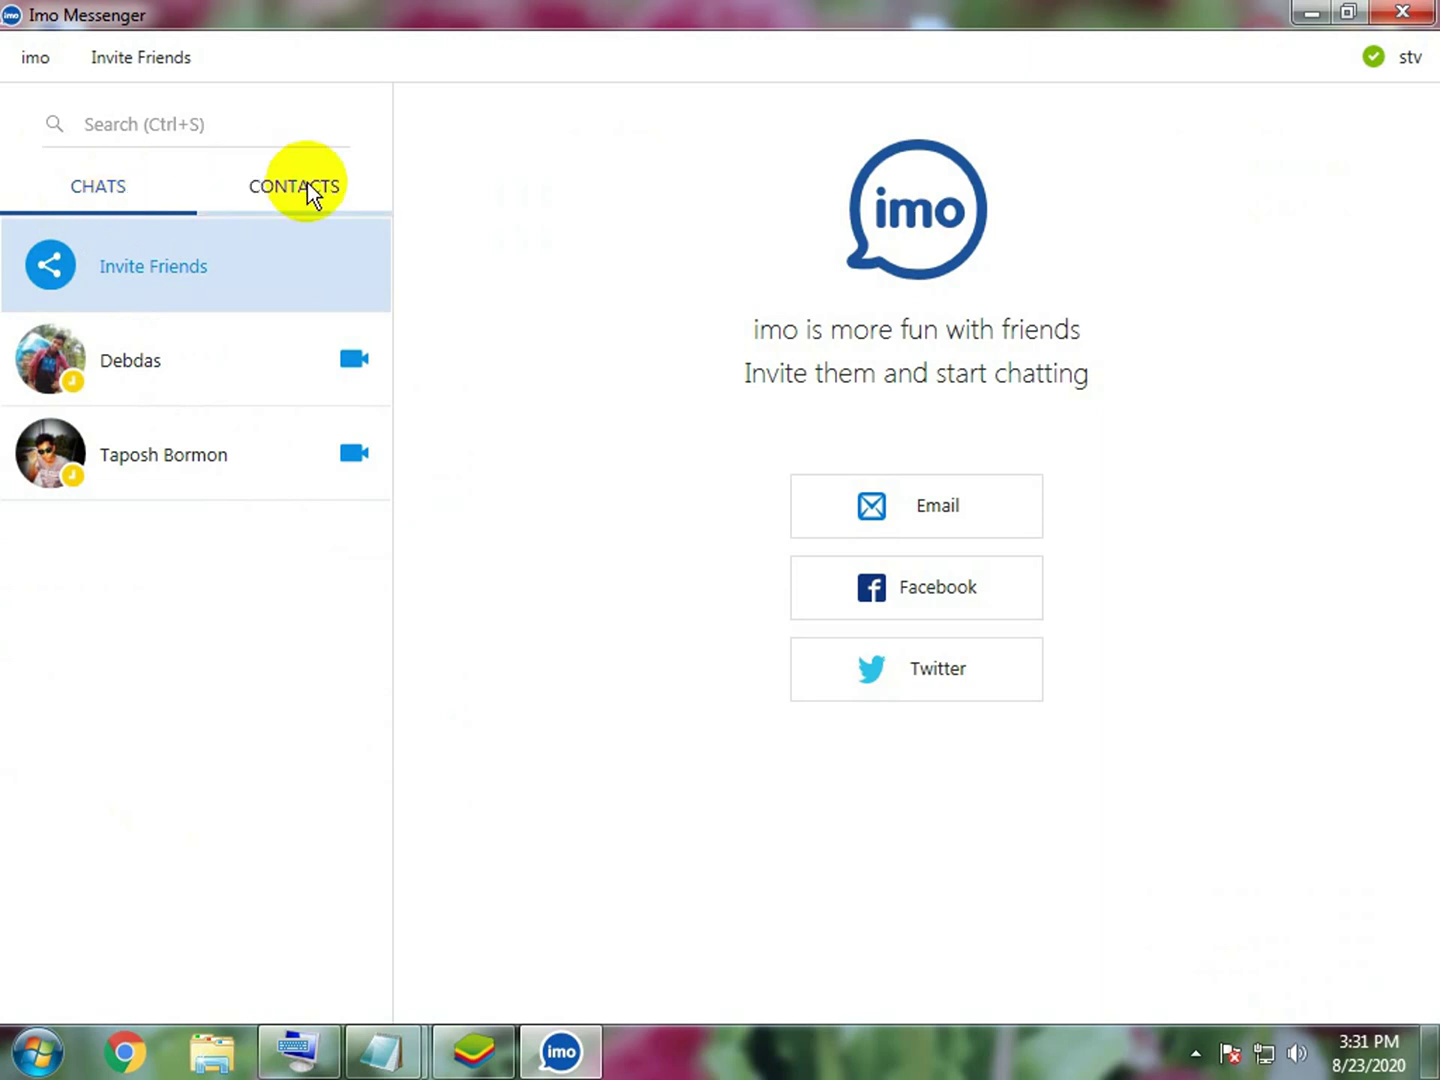
pyautogui.click(108, 191)
pyautogui.click(253, 185)
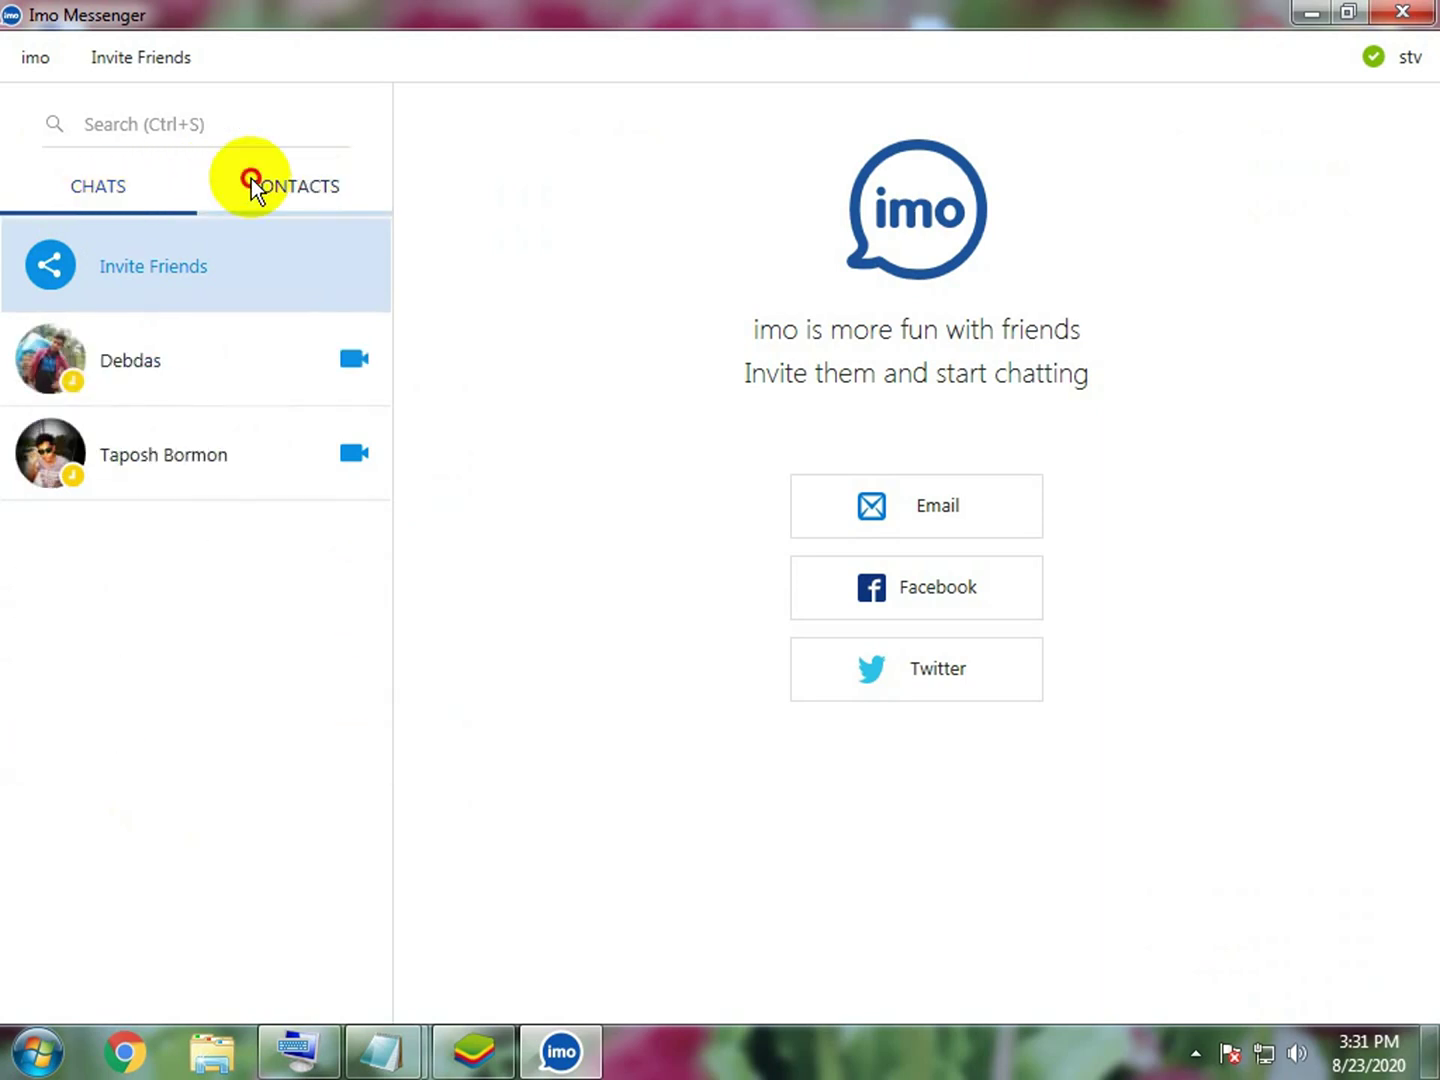
pyautogui.click(108, 185)
# Step: Move the Imo Messenger window aside to refresh the uncovered desktop, and maximize the window again
pyautogui.moveTo(536, 10); pyautogui.dragTo(1226, 394)
pyautogui.click(50, 633)
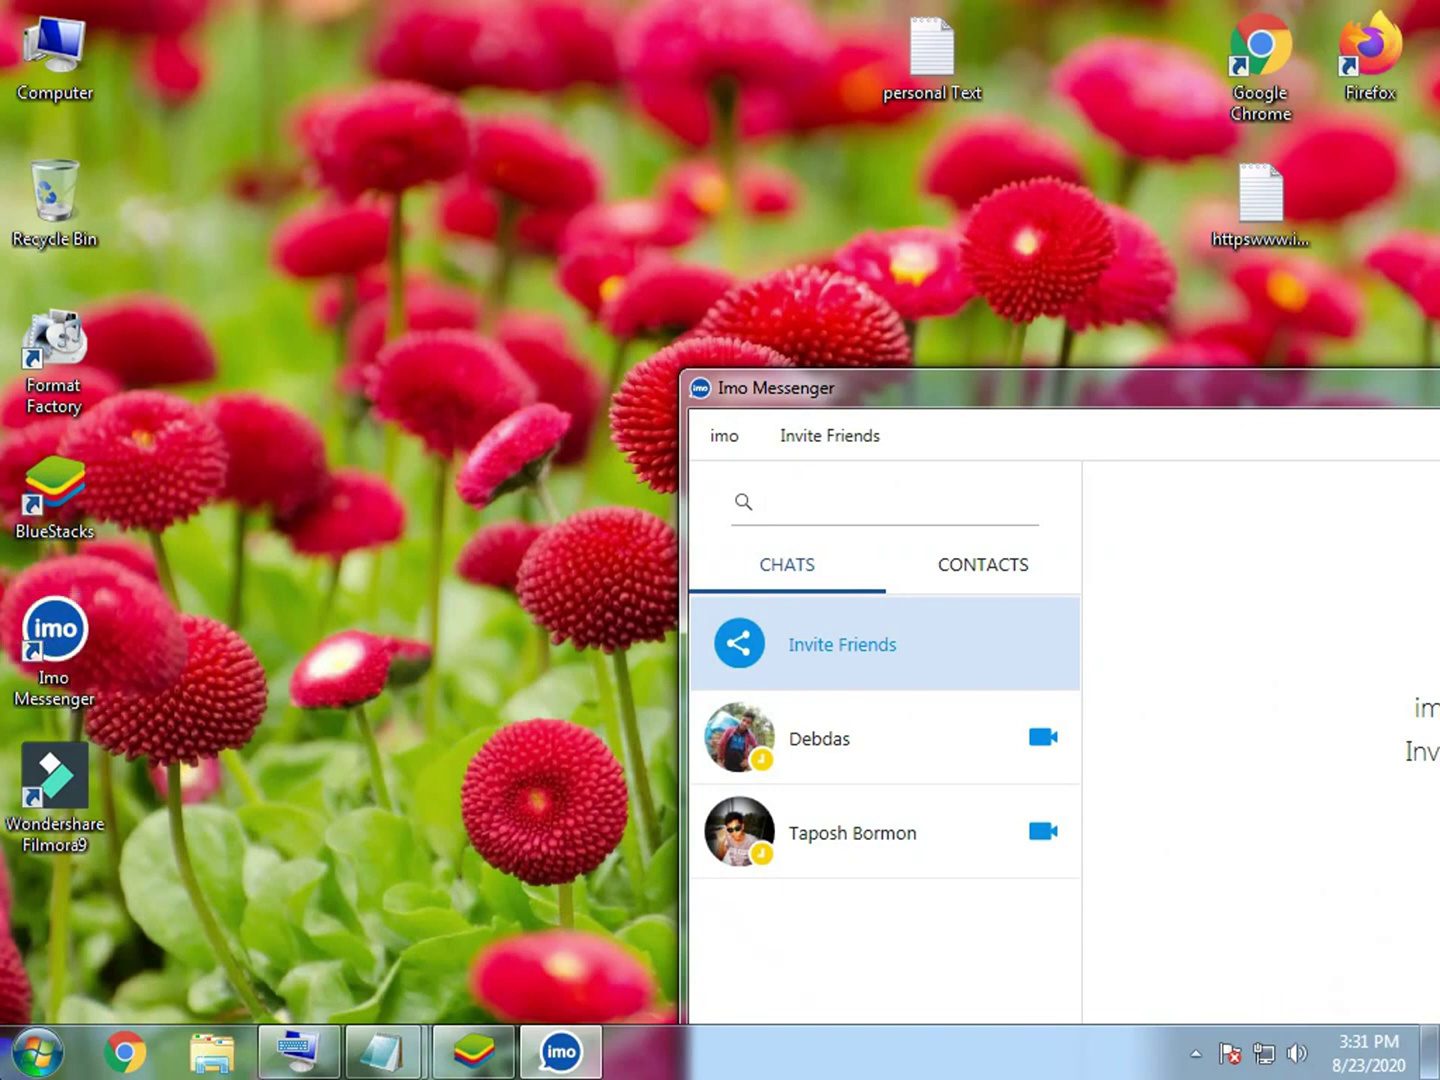
pyautogui.click(38, 1051)
pyautogui.rightClick(390, 94)
pyautogui.click(518, 170)
pyautogui.click(1121, 401)
pyautogui.moveTo(1120, 402); pyautogui.dragTo(859, 10)
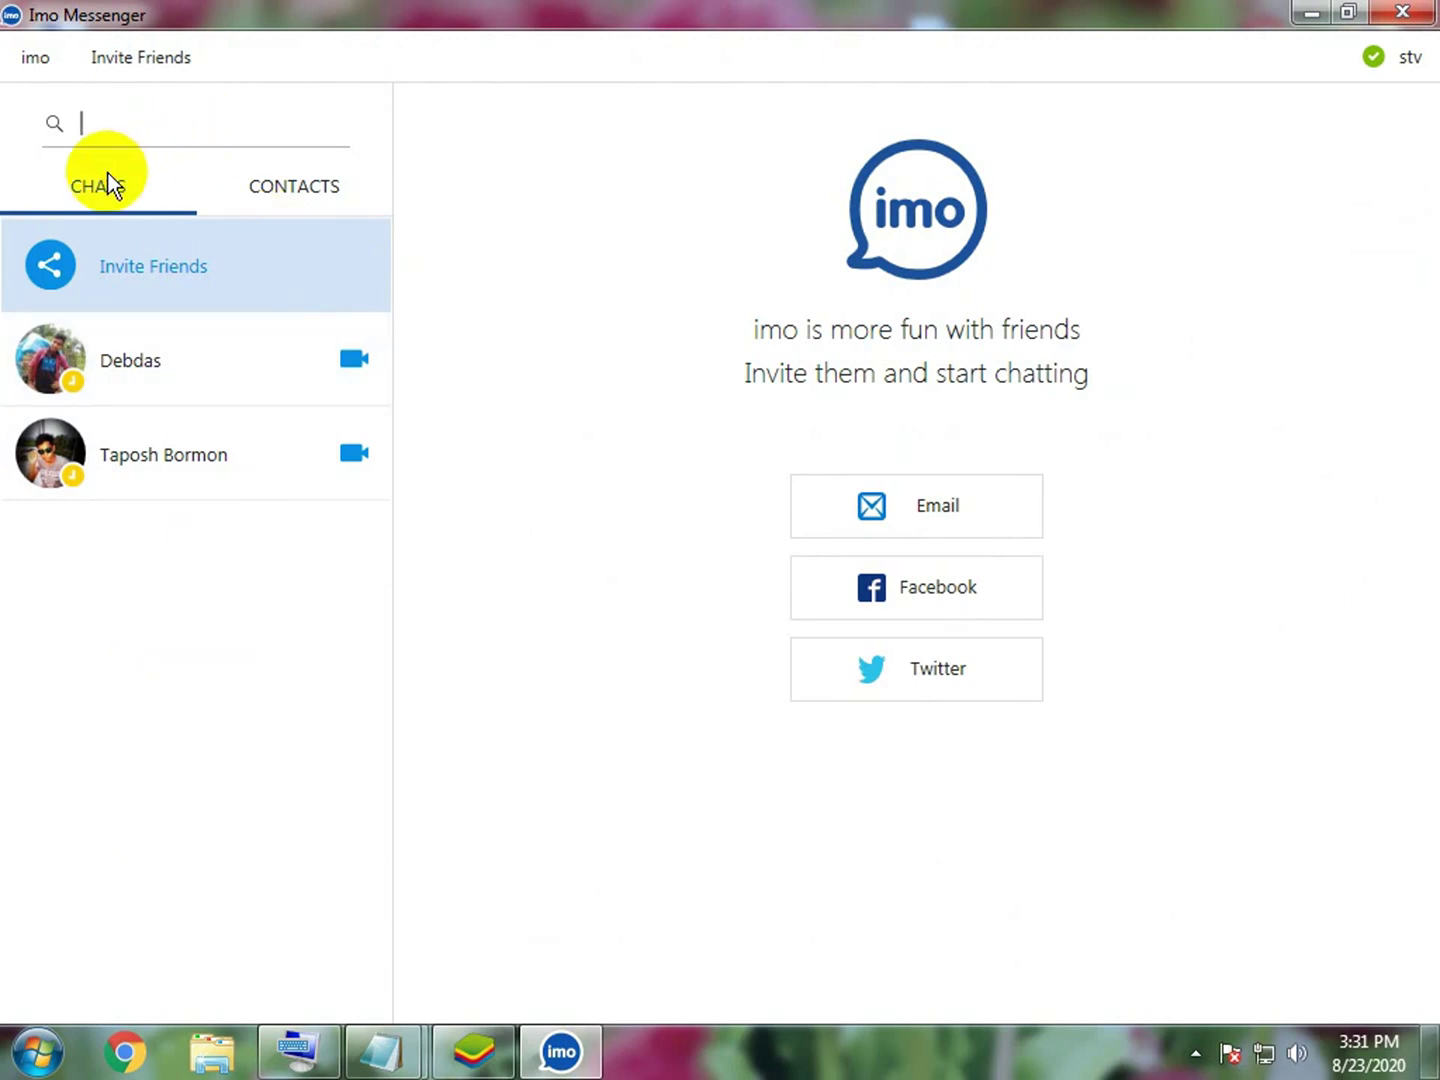
# Step: Place a video call to the second person in the Contacts list, and end the call while it is ringing
pyautogui.click(342, 200)
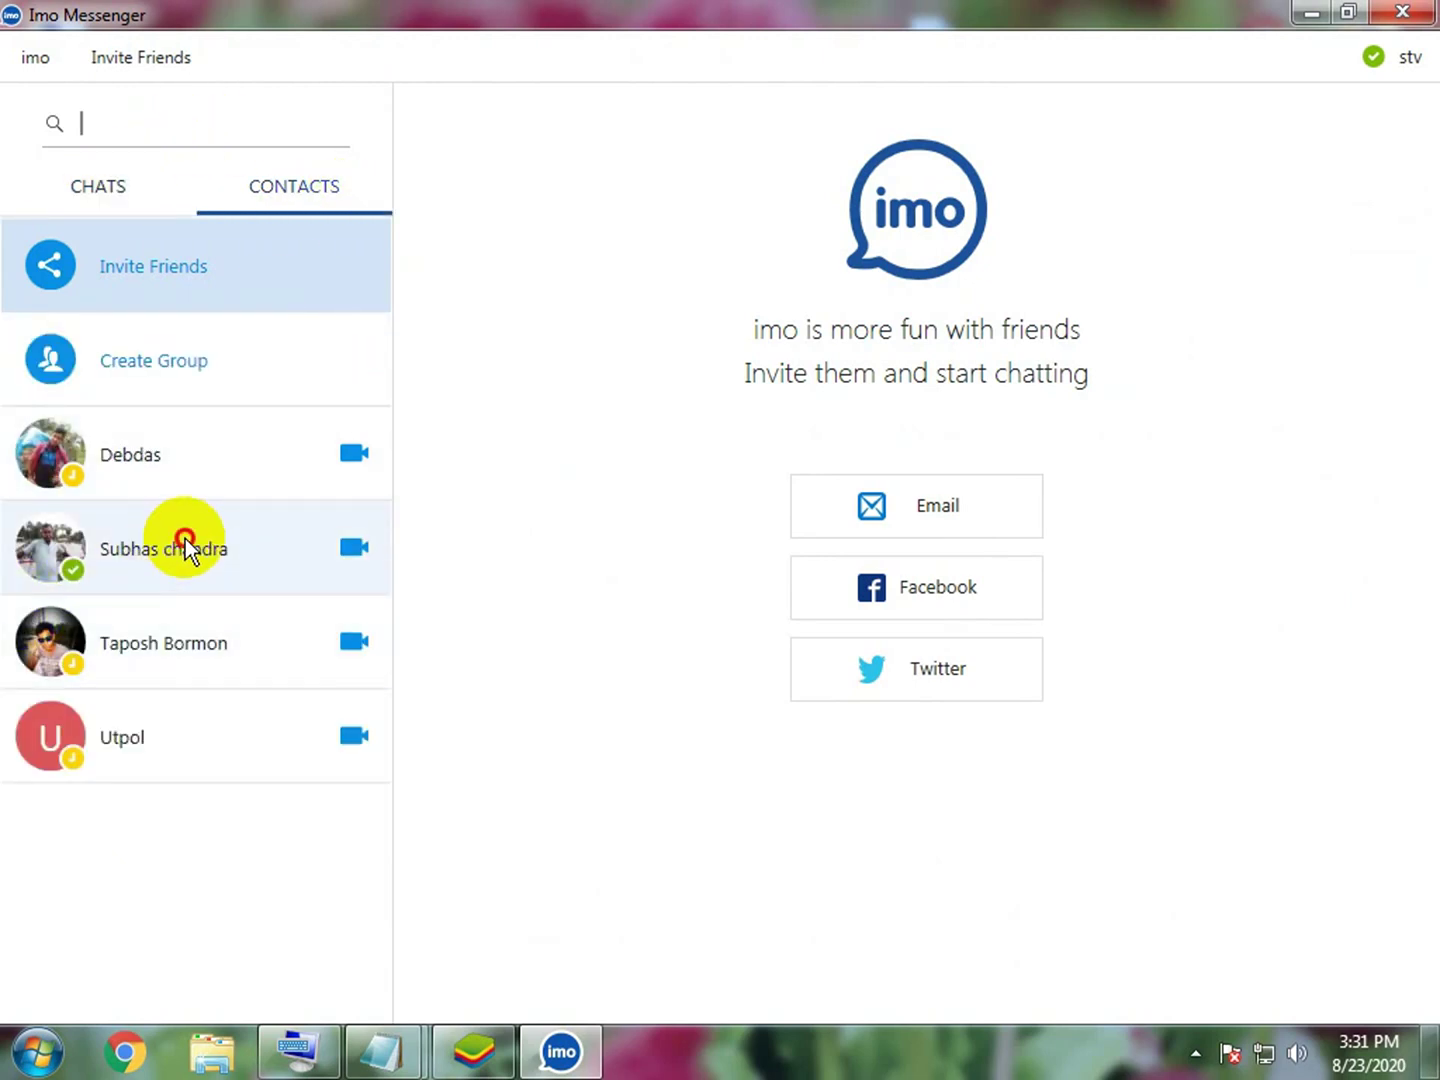
pyautogui.click(185, 538)
pyautogui.click(353, 547)
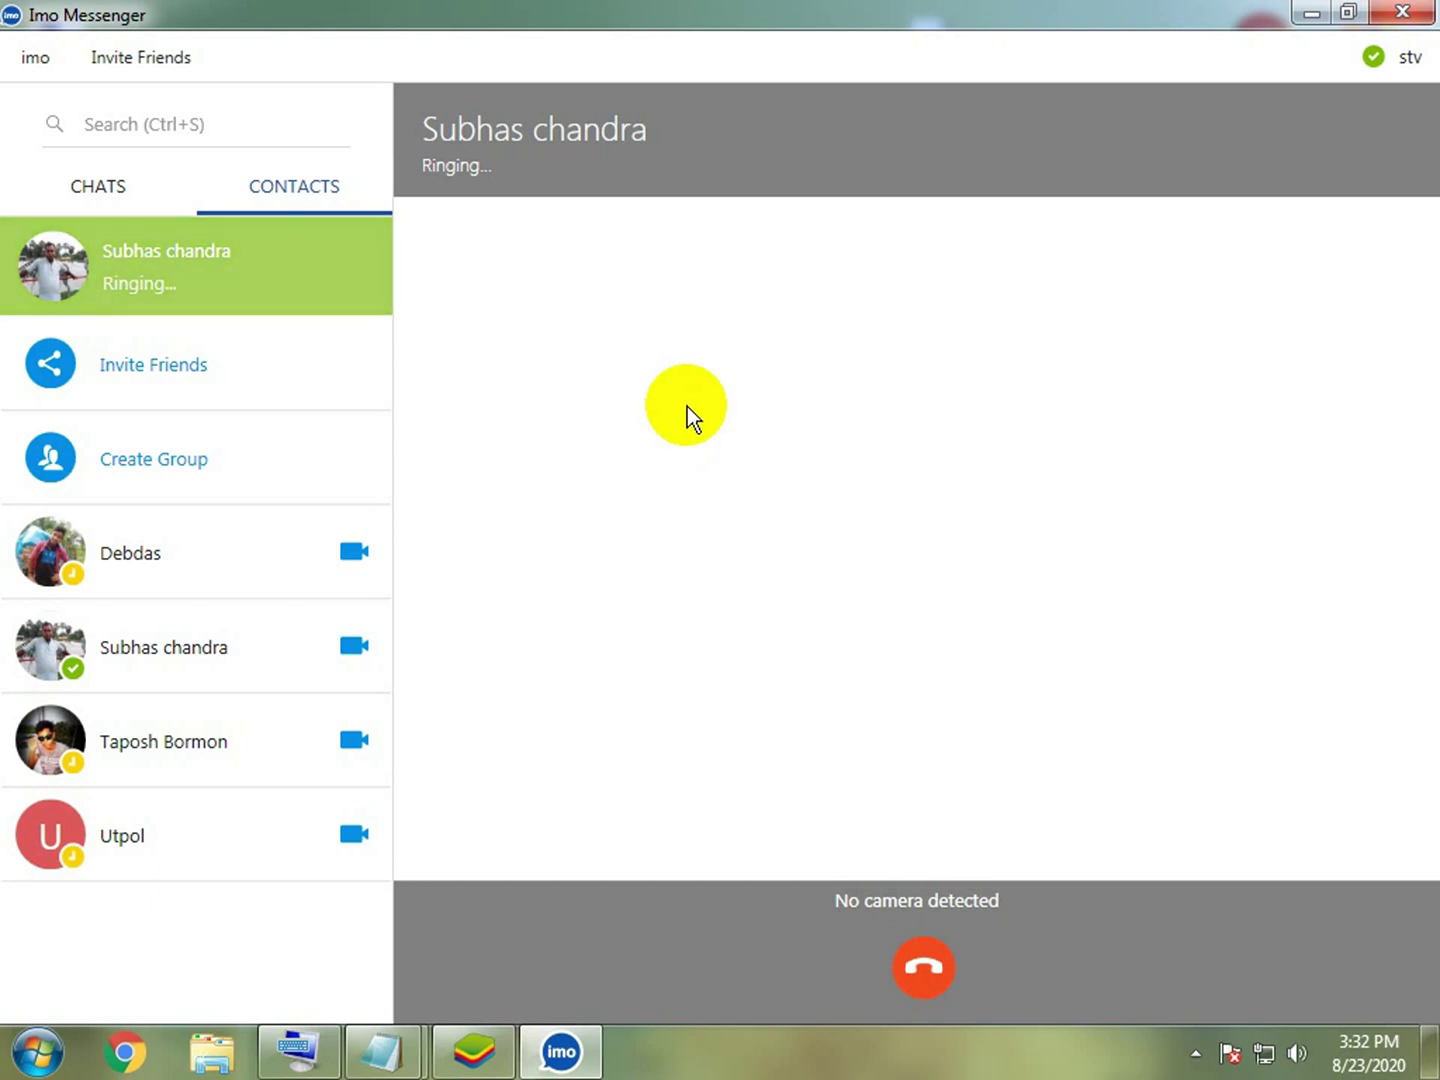
pyautogui.click(924, 968)
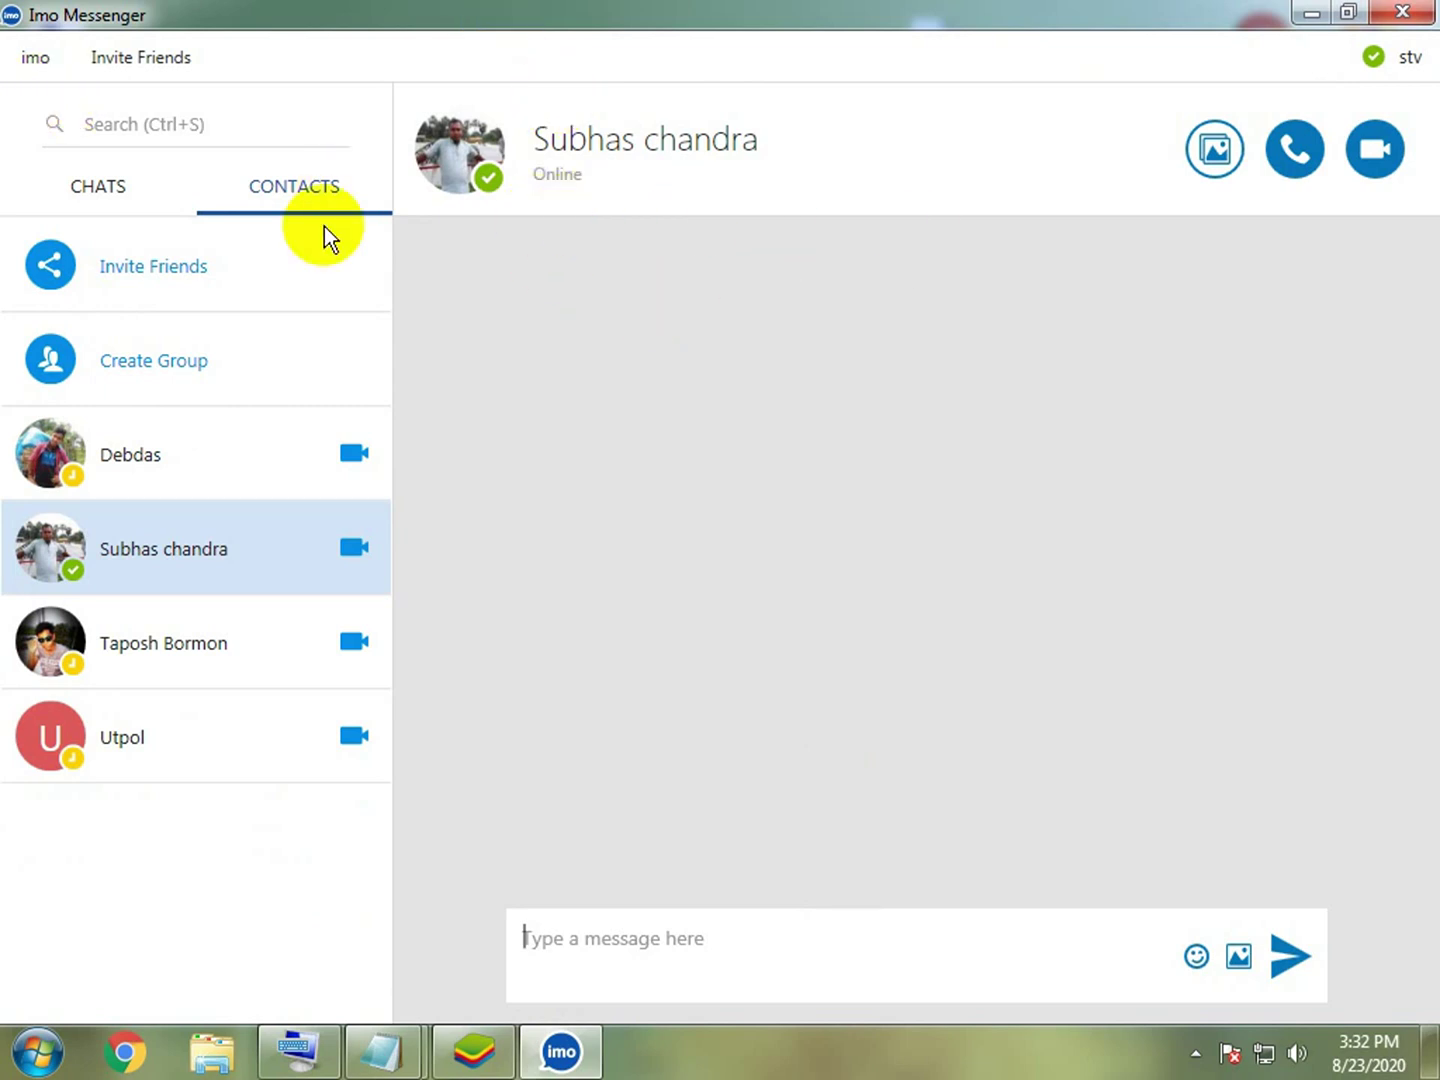
# Step: Open the called contact's Media Gallery, and display the Chats list beside it
pyautogui.click(1216, 150)
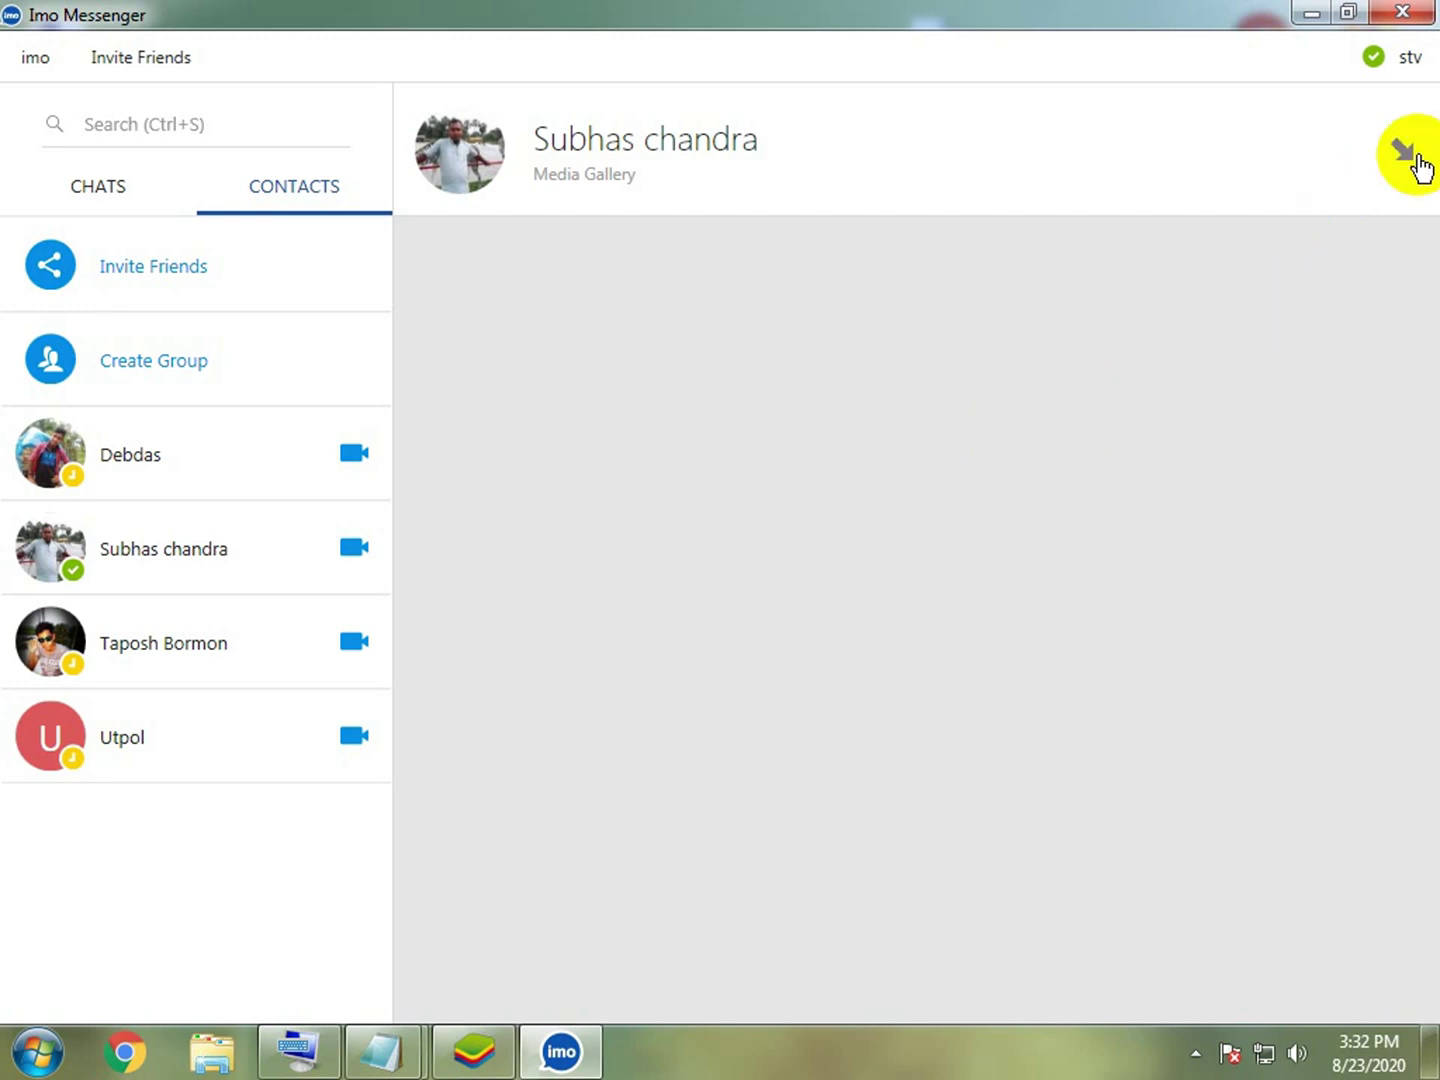
pyautogui.click(219, 565)
pyautogui.click(65, 188)
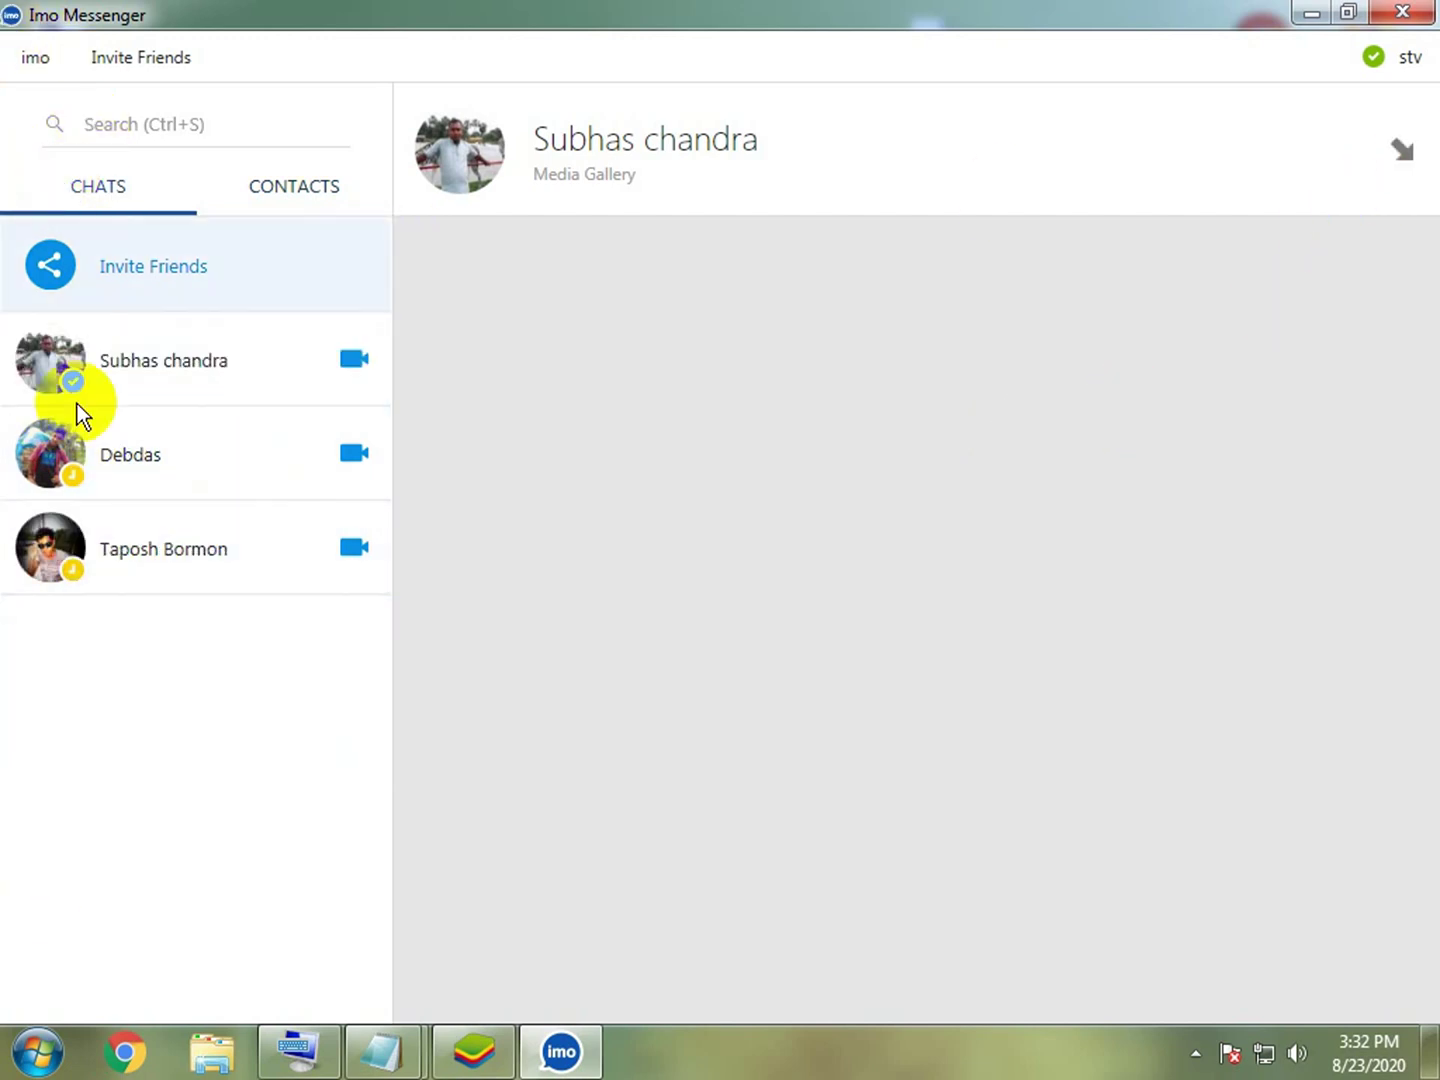
# Step: Bring the Imo Messenger window back to full size, answer the incoming call and show its video in full screen
pyautogui.moveTo(588, 86); pyautogui.dragTo(879, 238)
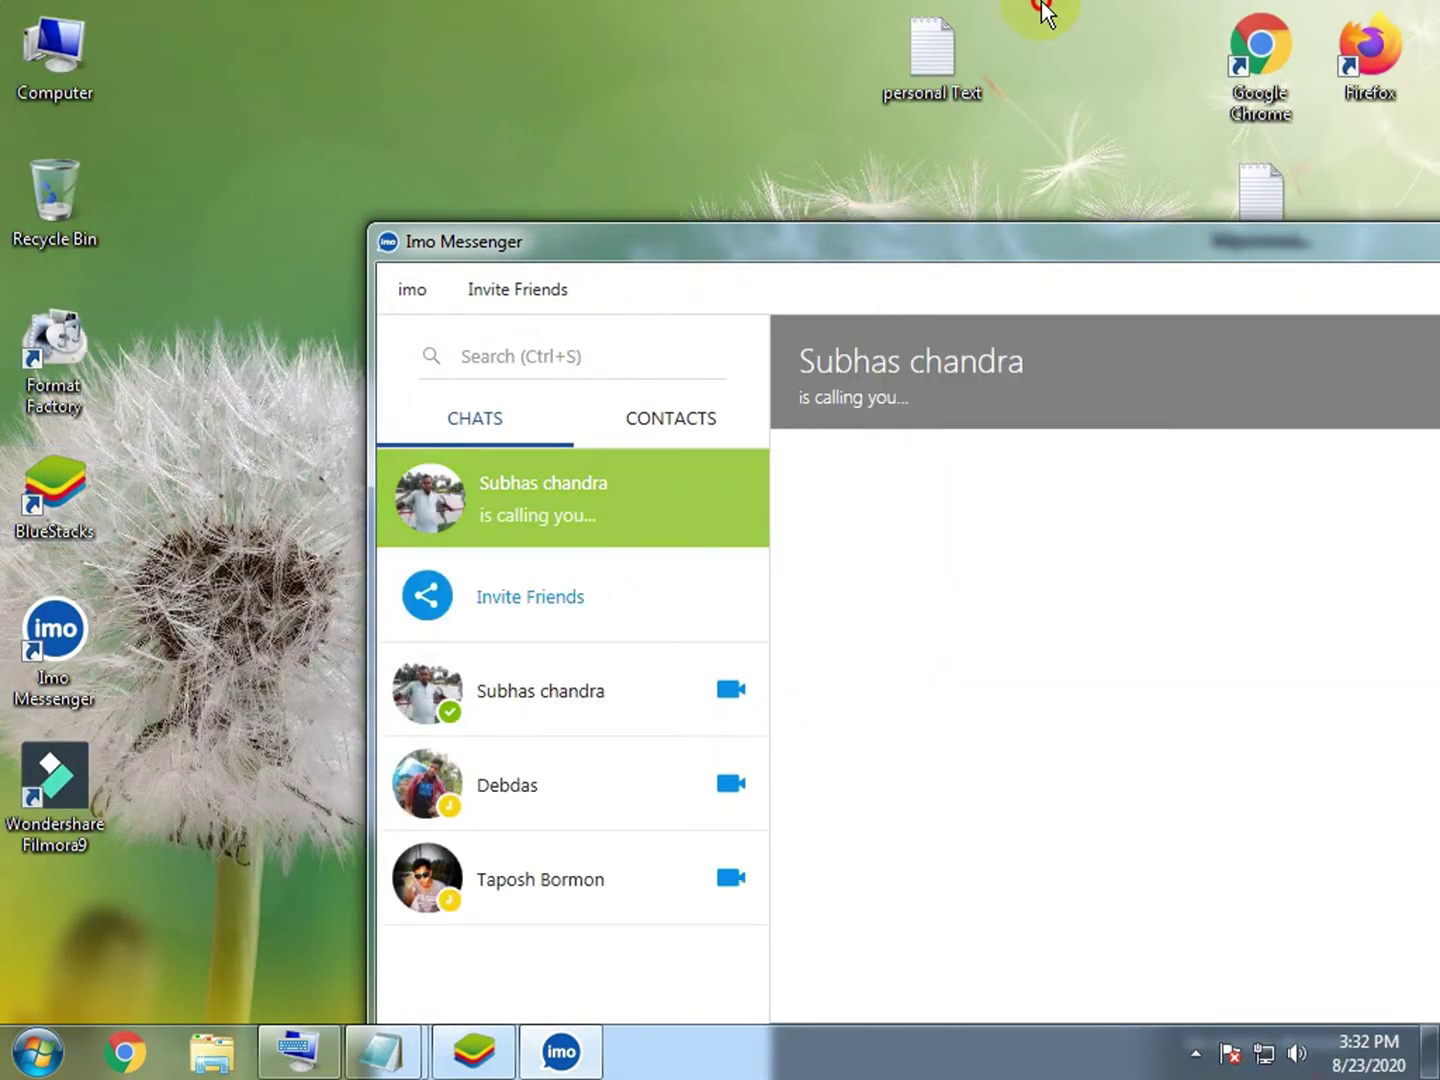
pyautogui.moveTo(1145, 254); pyautogui.dragTo(1031, 2)
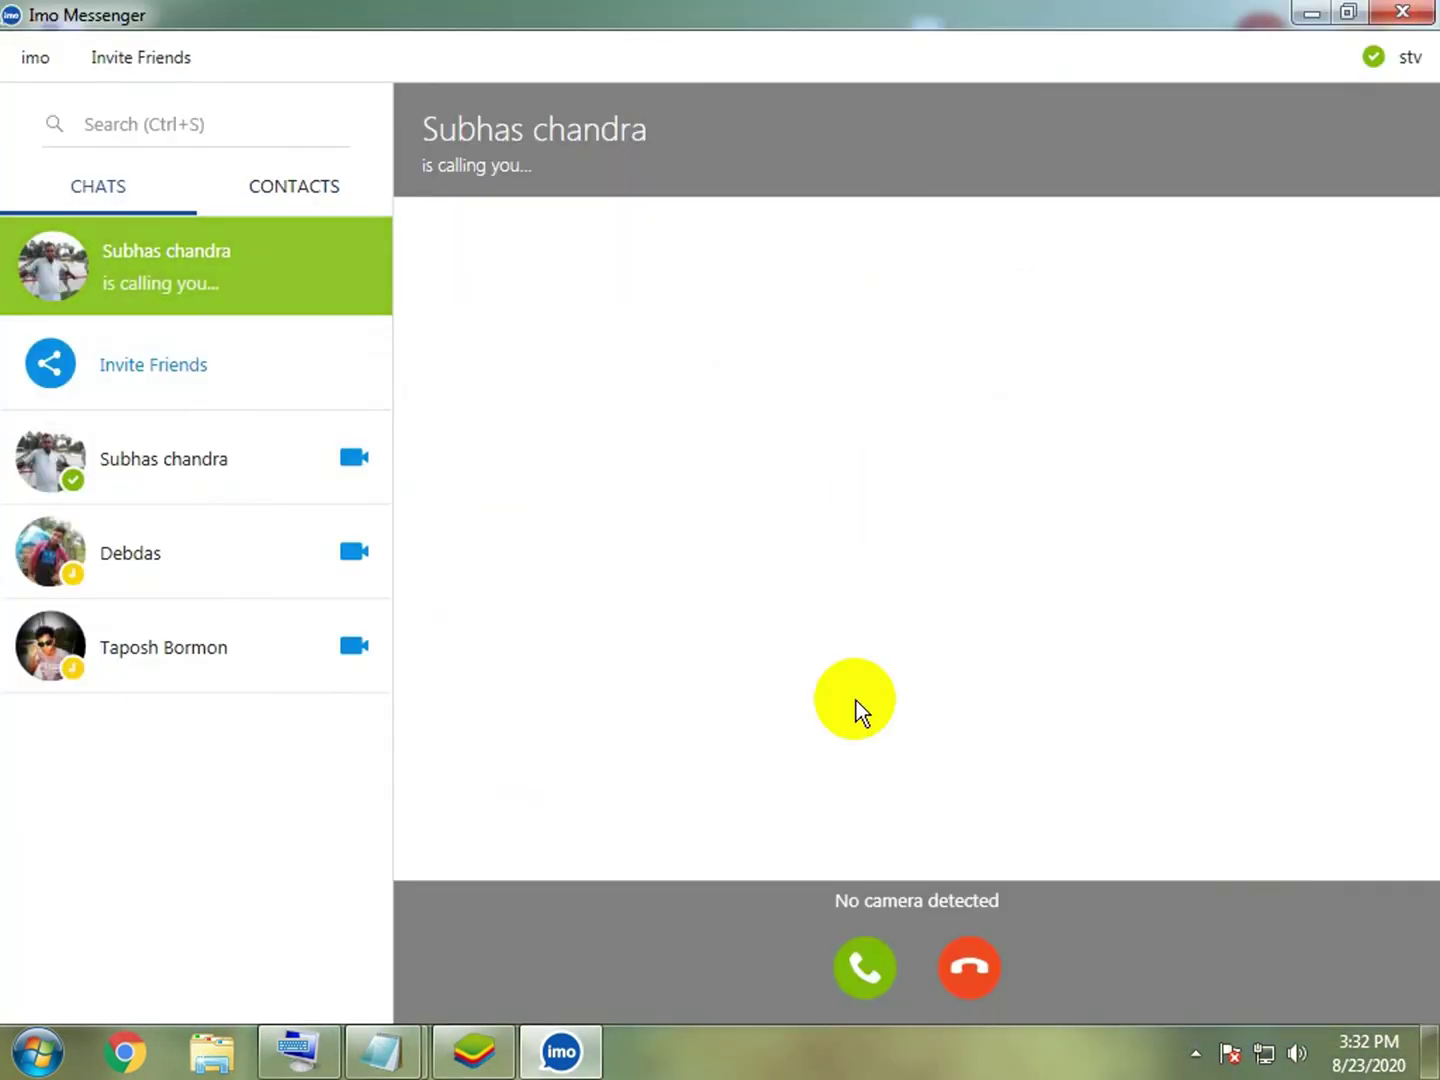
pyautogui.click(861, 974)
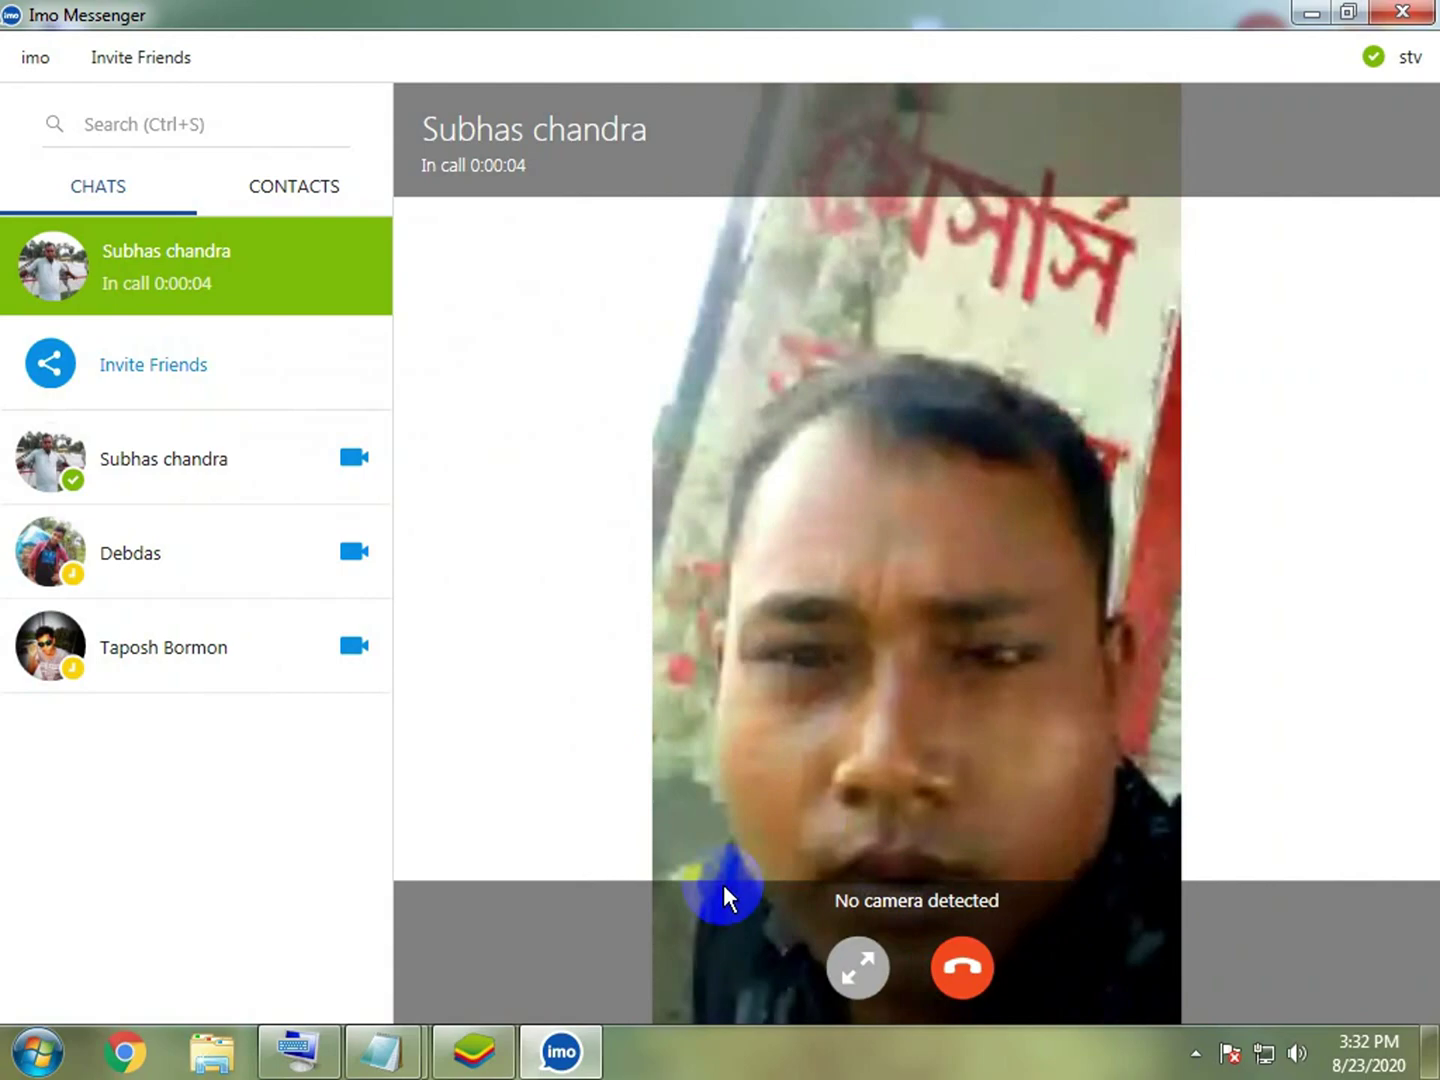
pyautogui.click(844, 974)
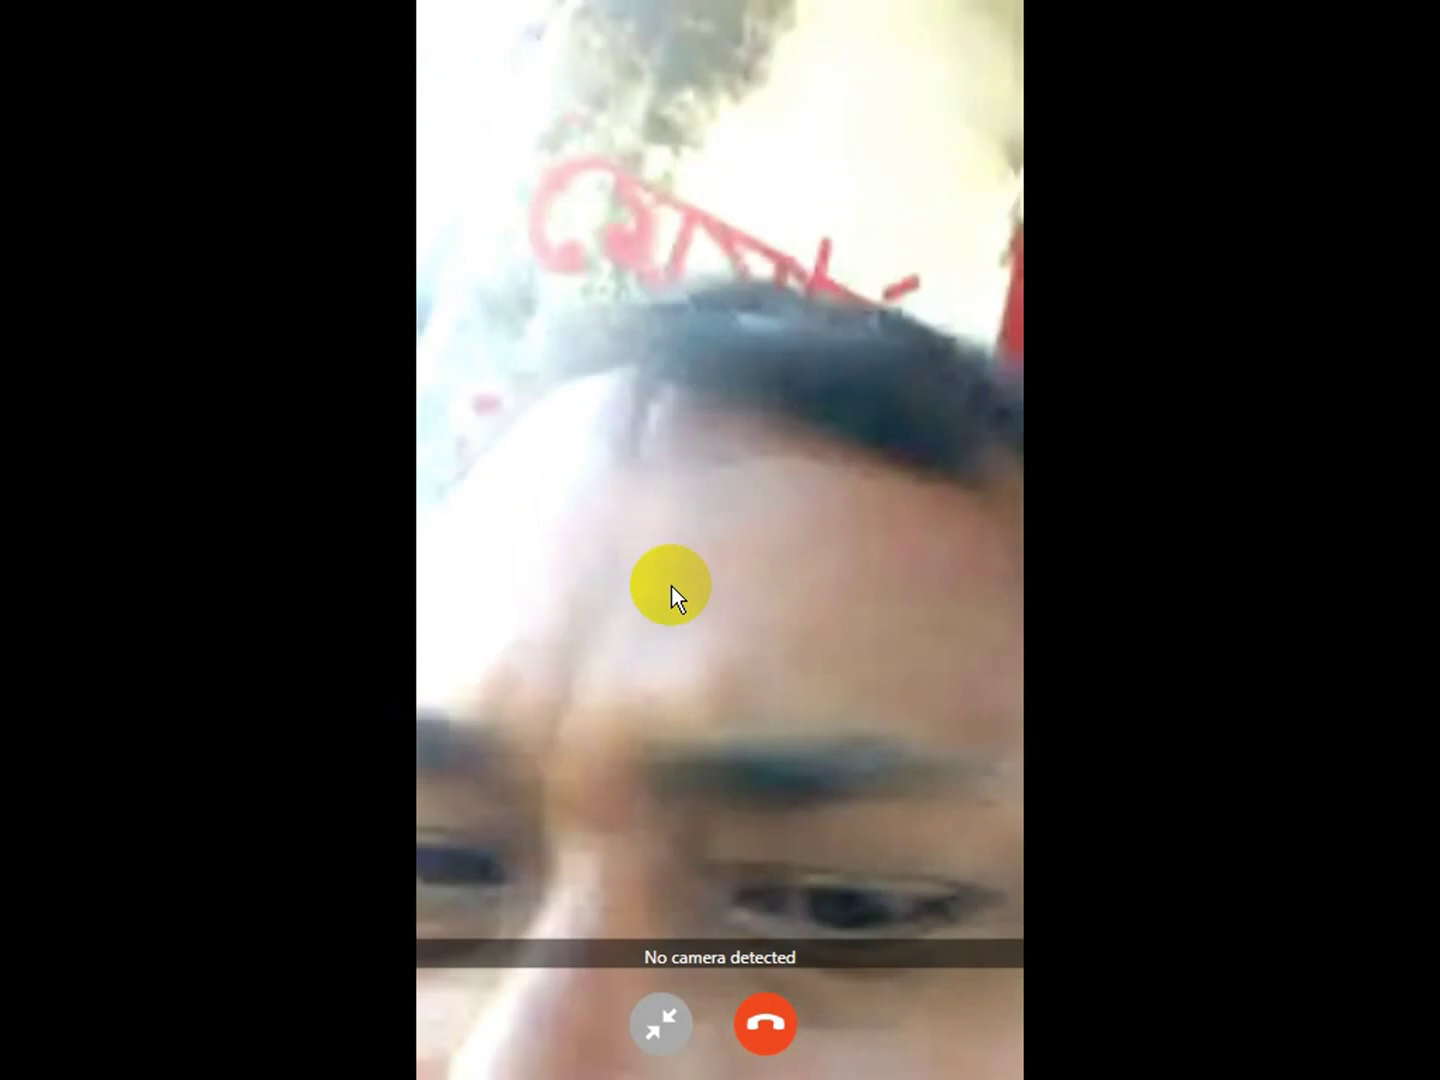
pyautogui.click(620, 726)
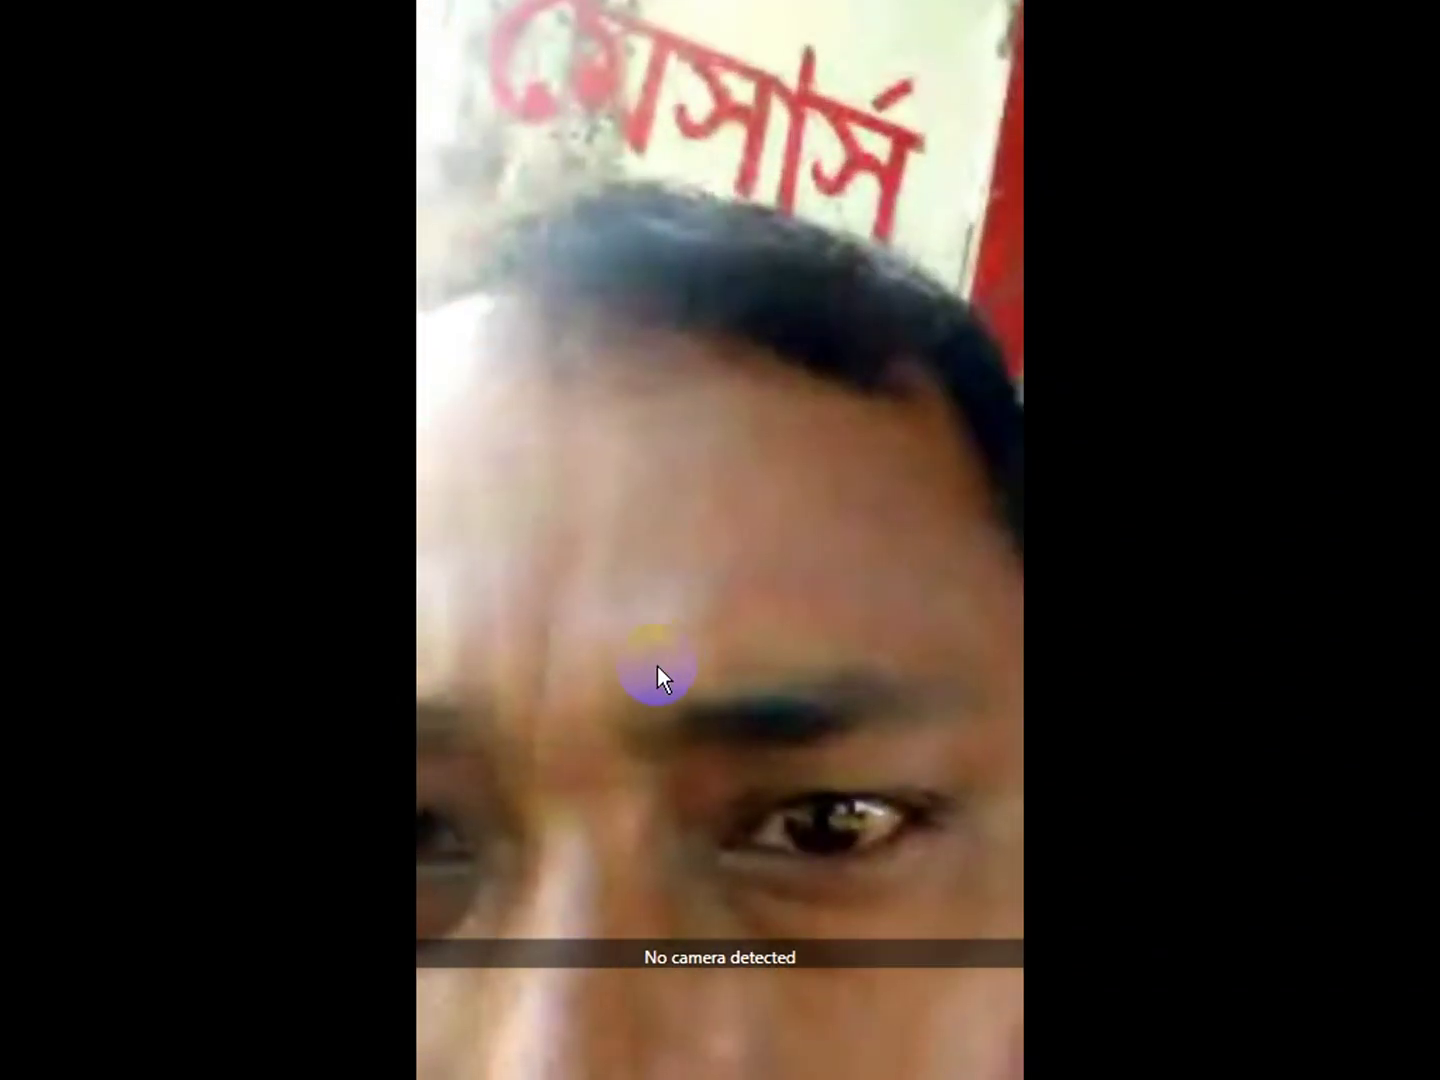
pyautogui.moveTo(657, 615)
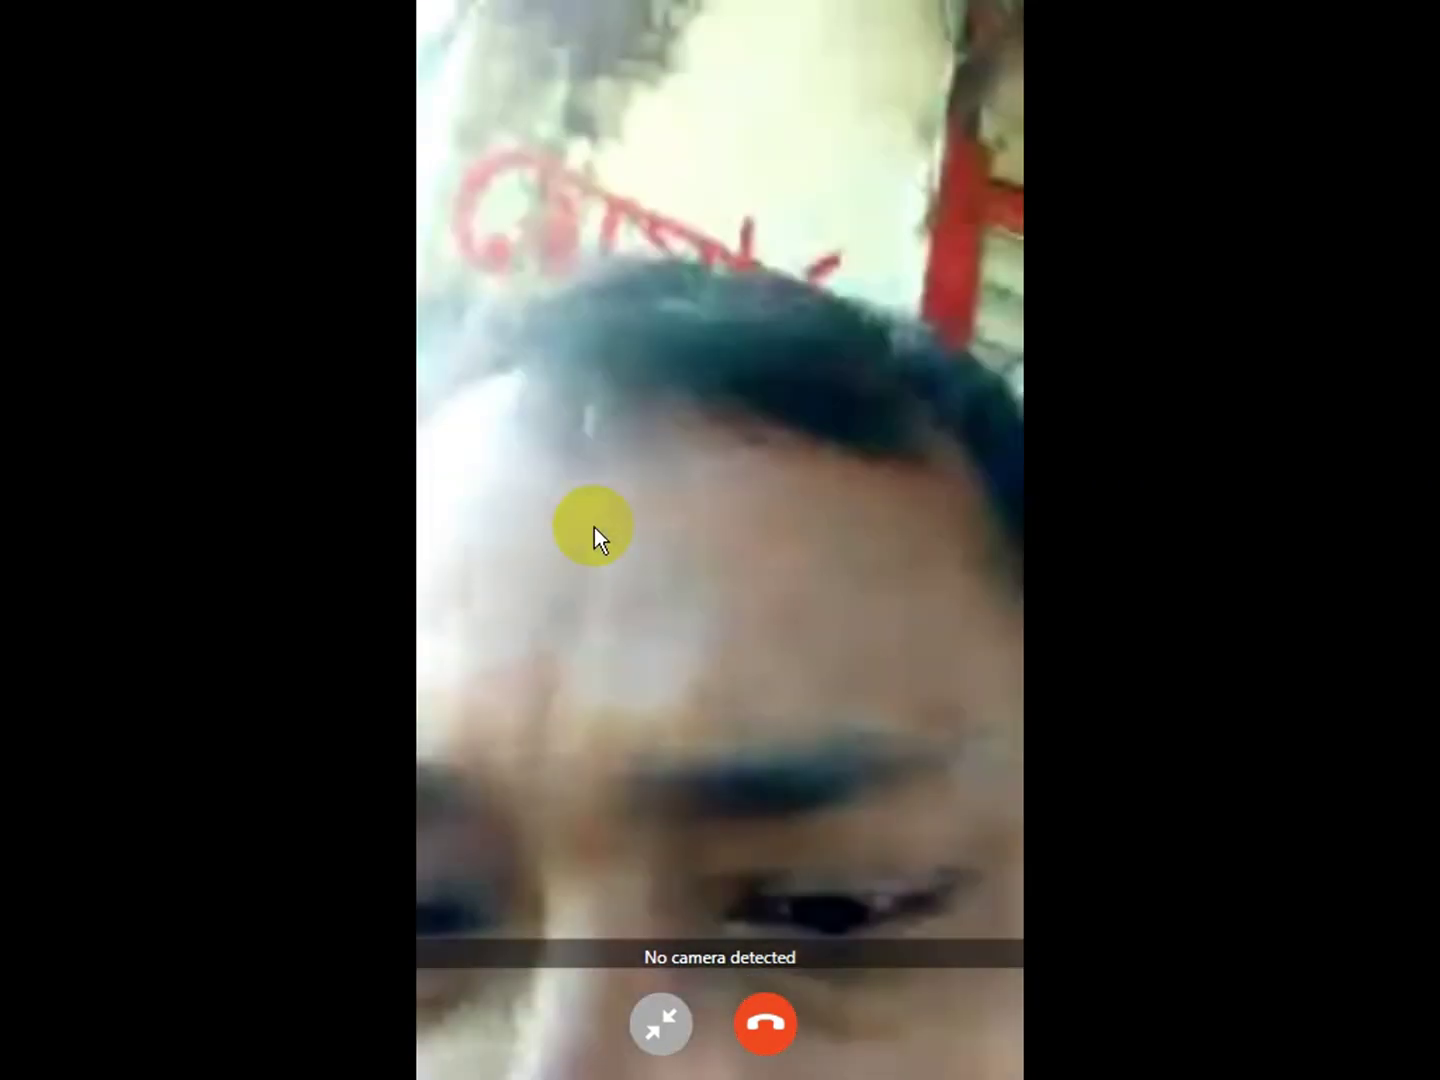
pyautogui.click(594, 526)
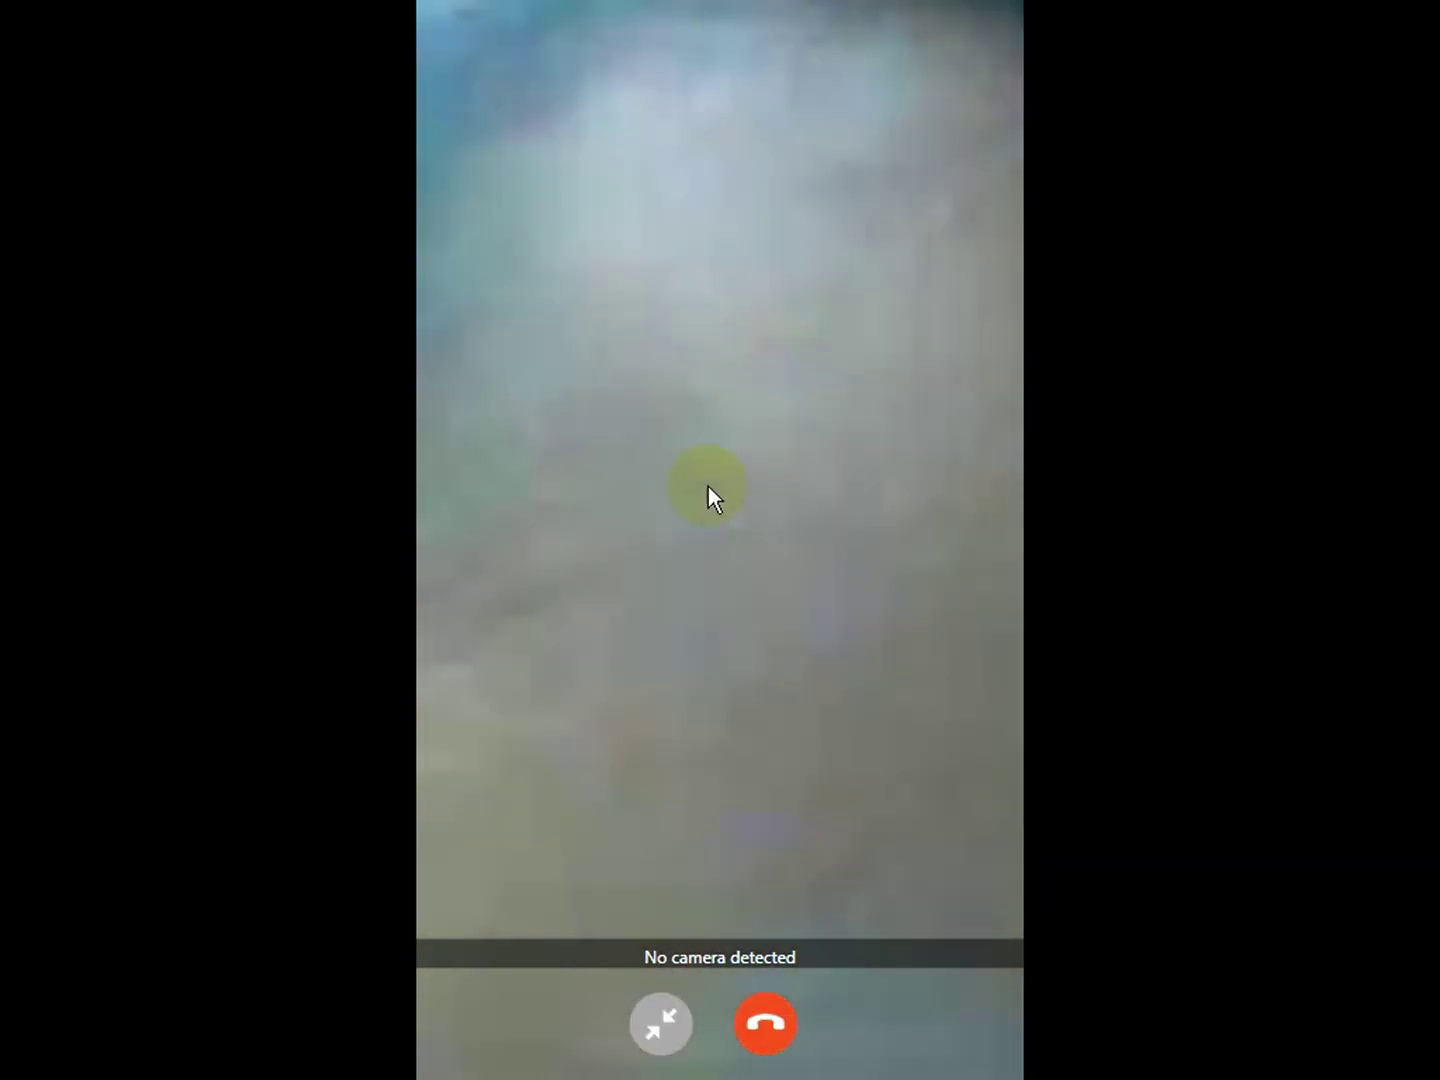
pyautogui.click(708, 486)
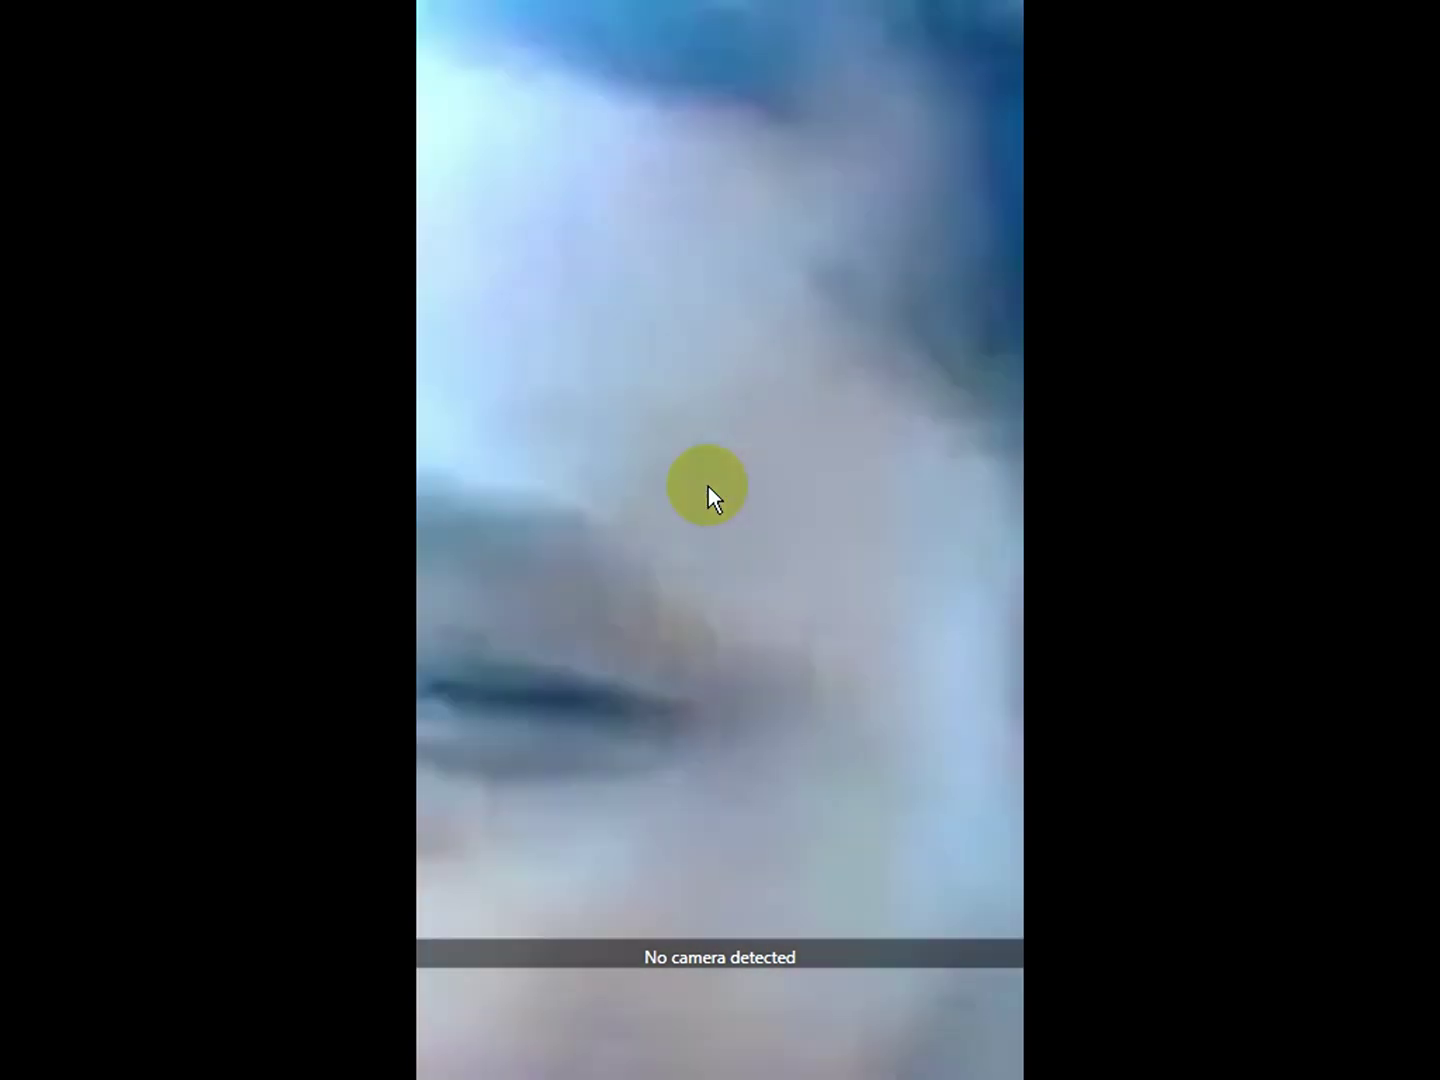
pyautogui.click(708, 486)
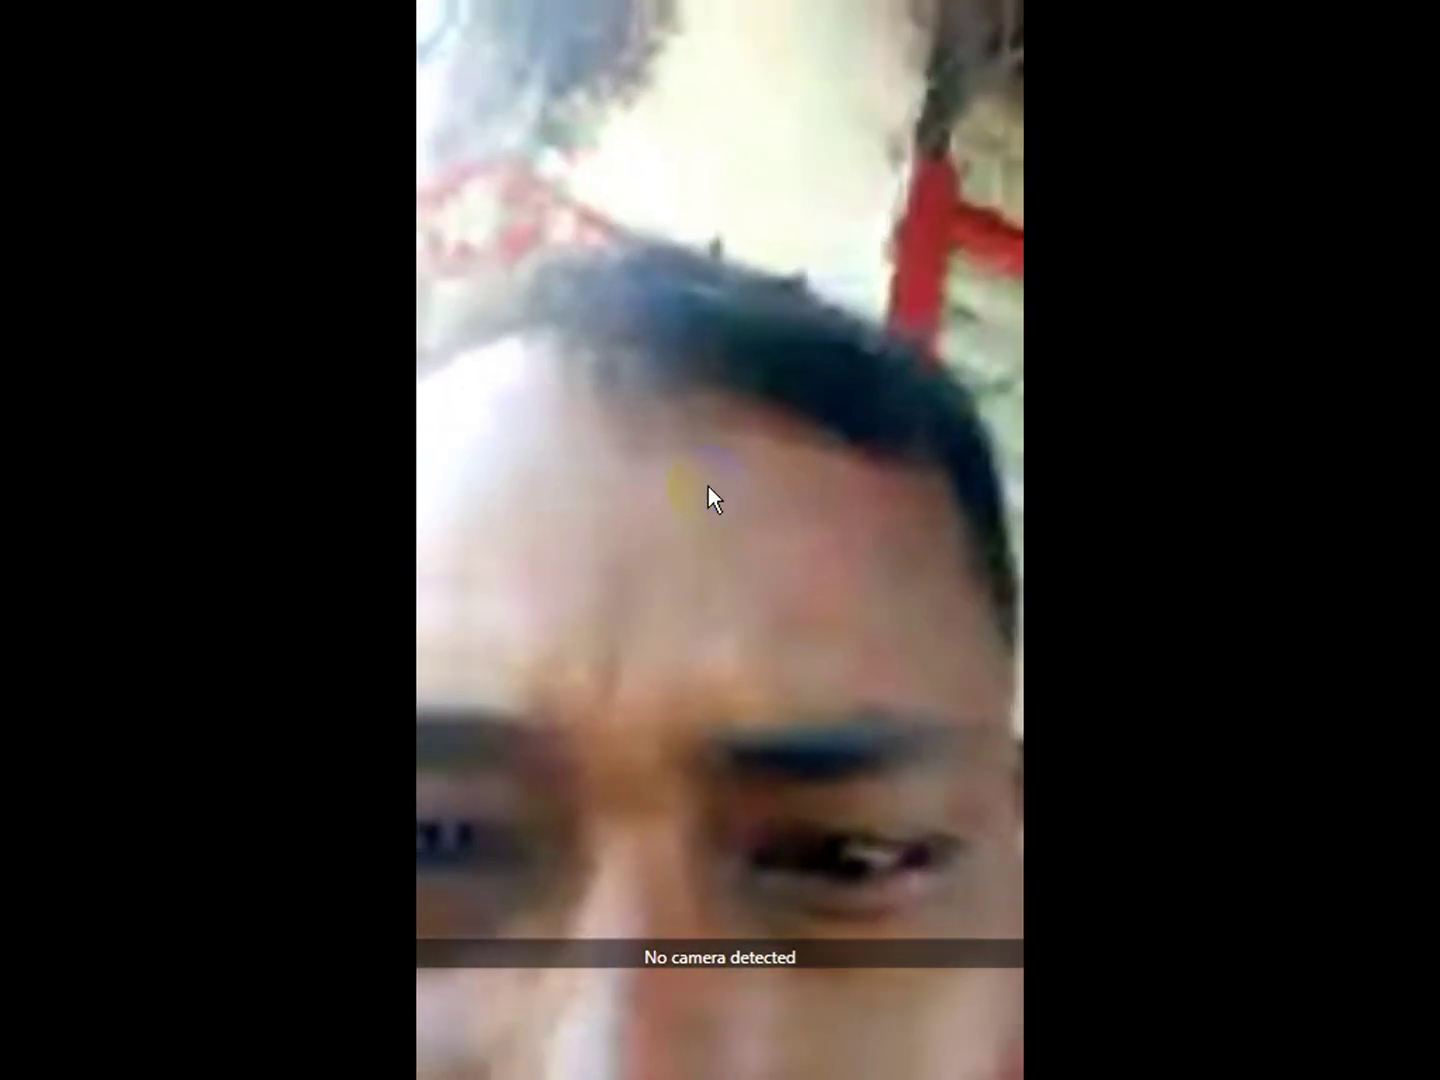
pyautogui.click(708, 486)
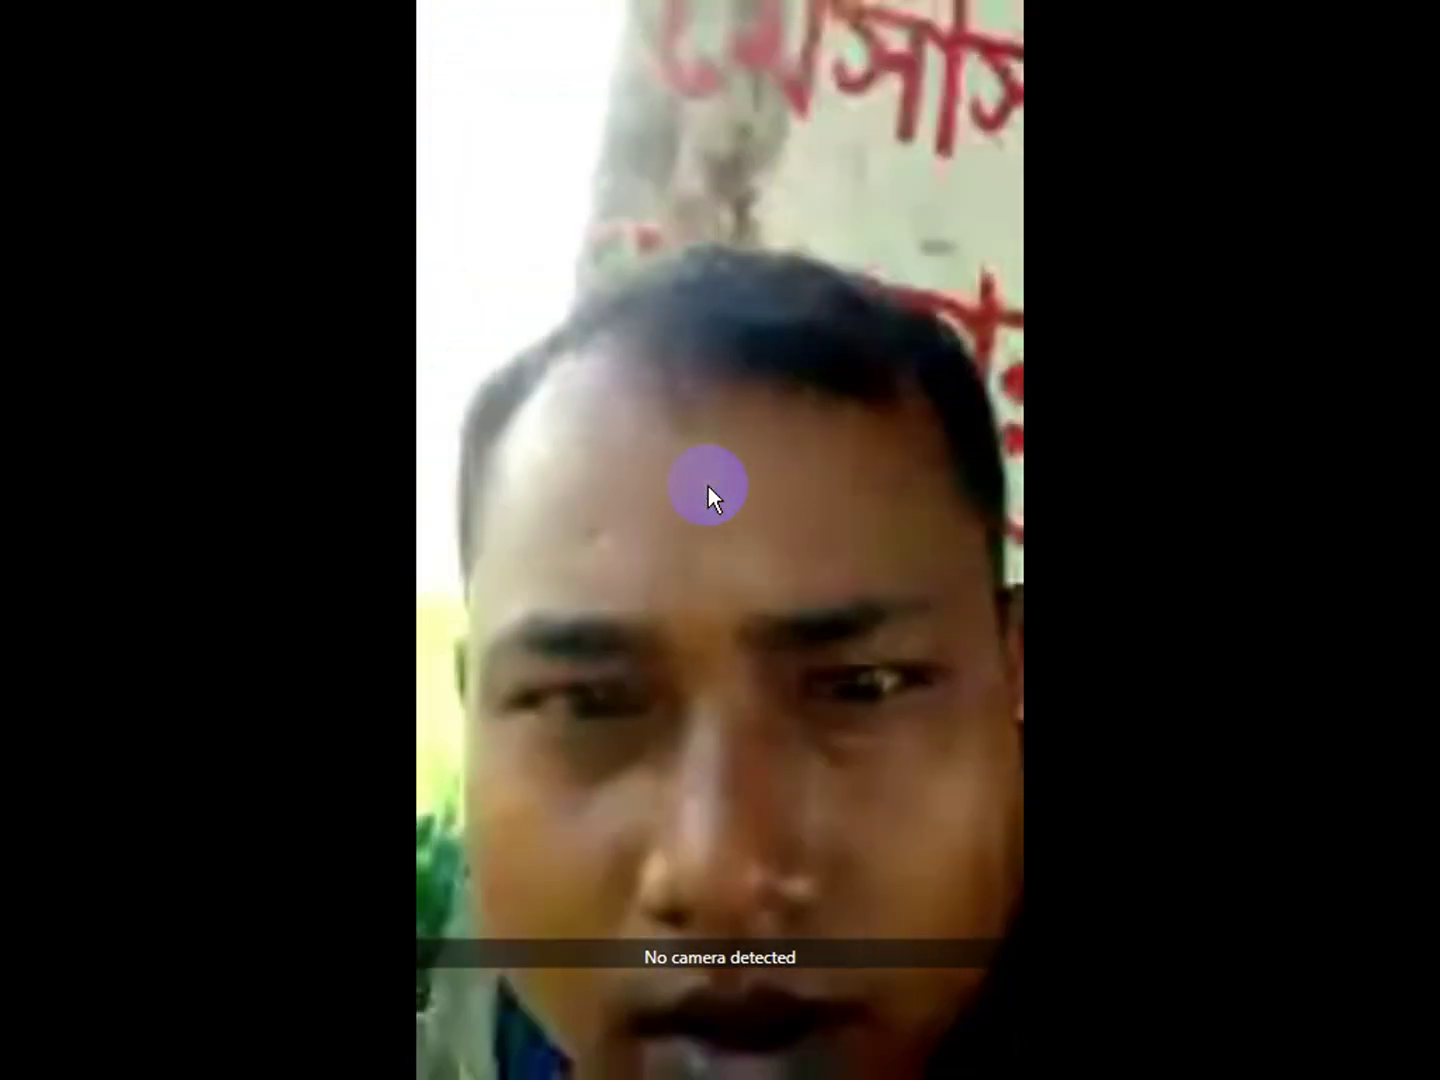
pyautogui.click(707, 486)
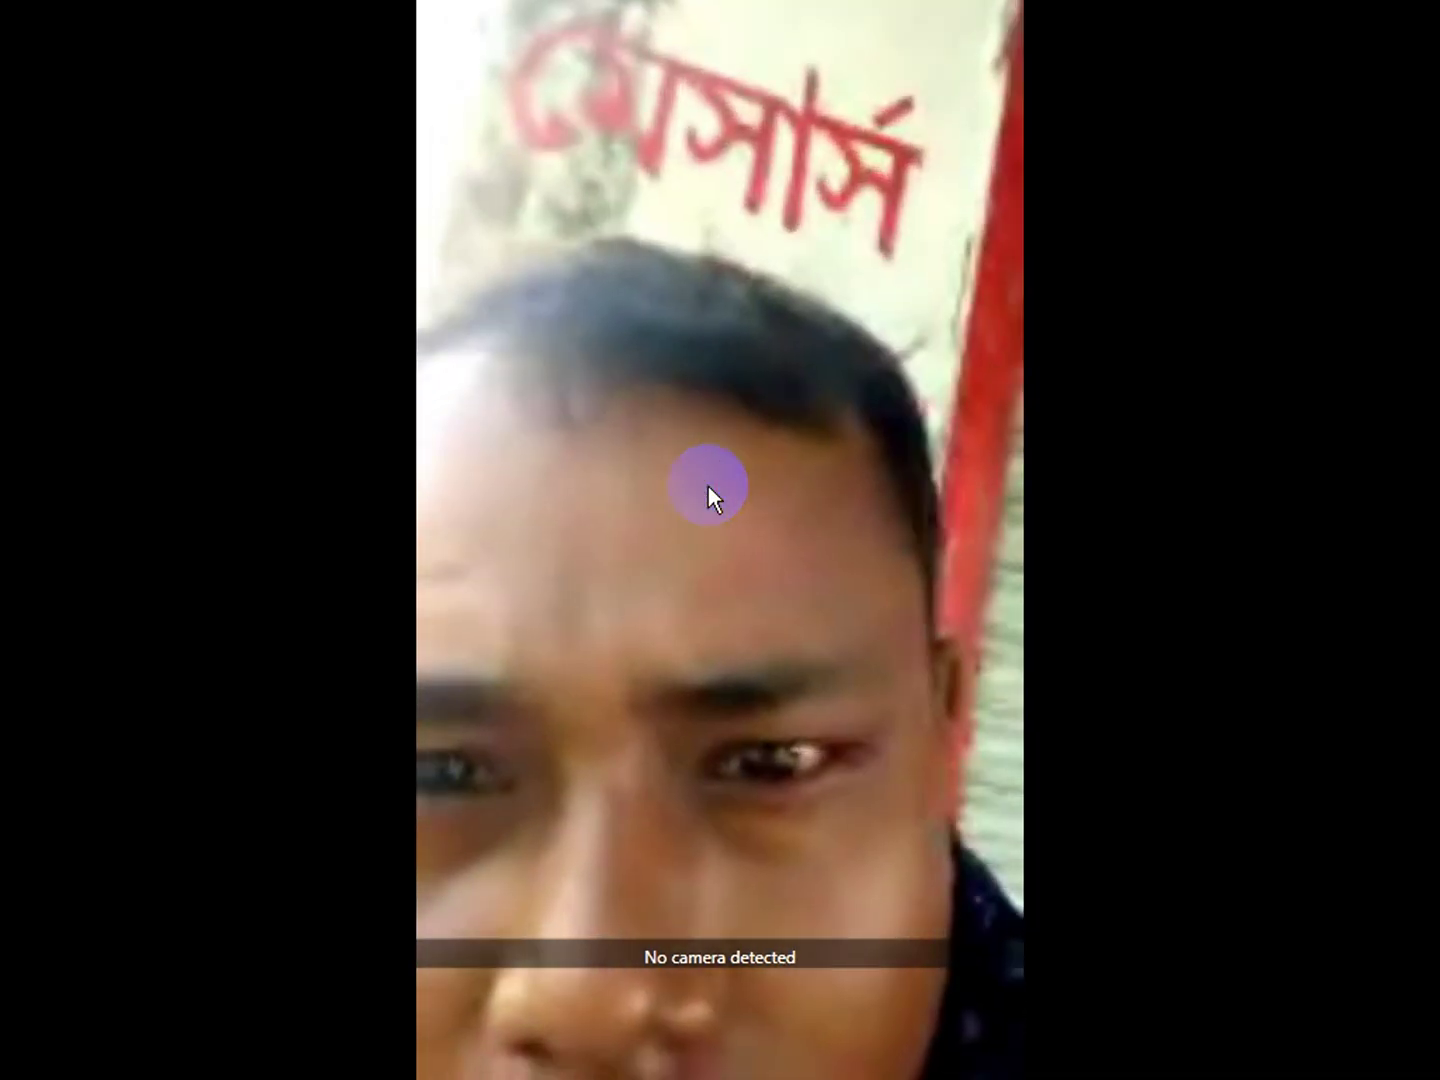
pyautogui.moveTo(809, 430)
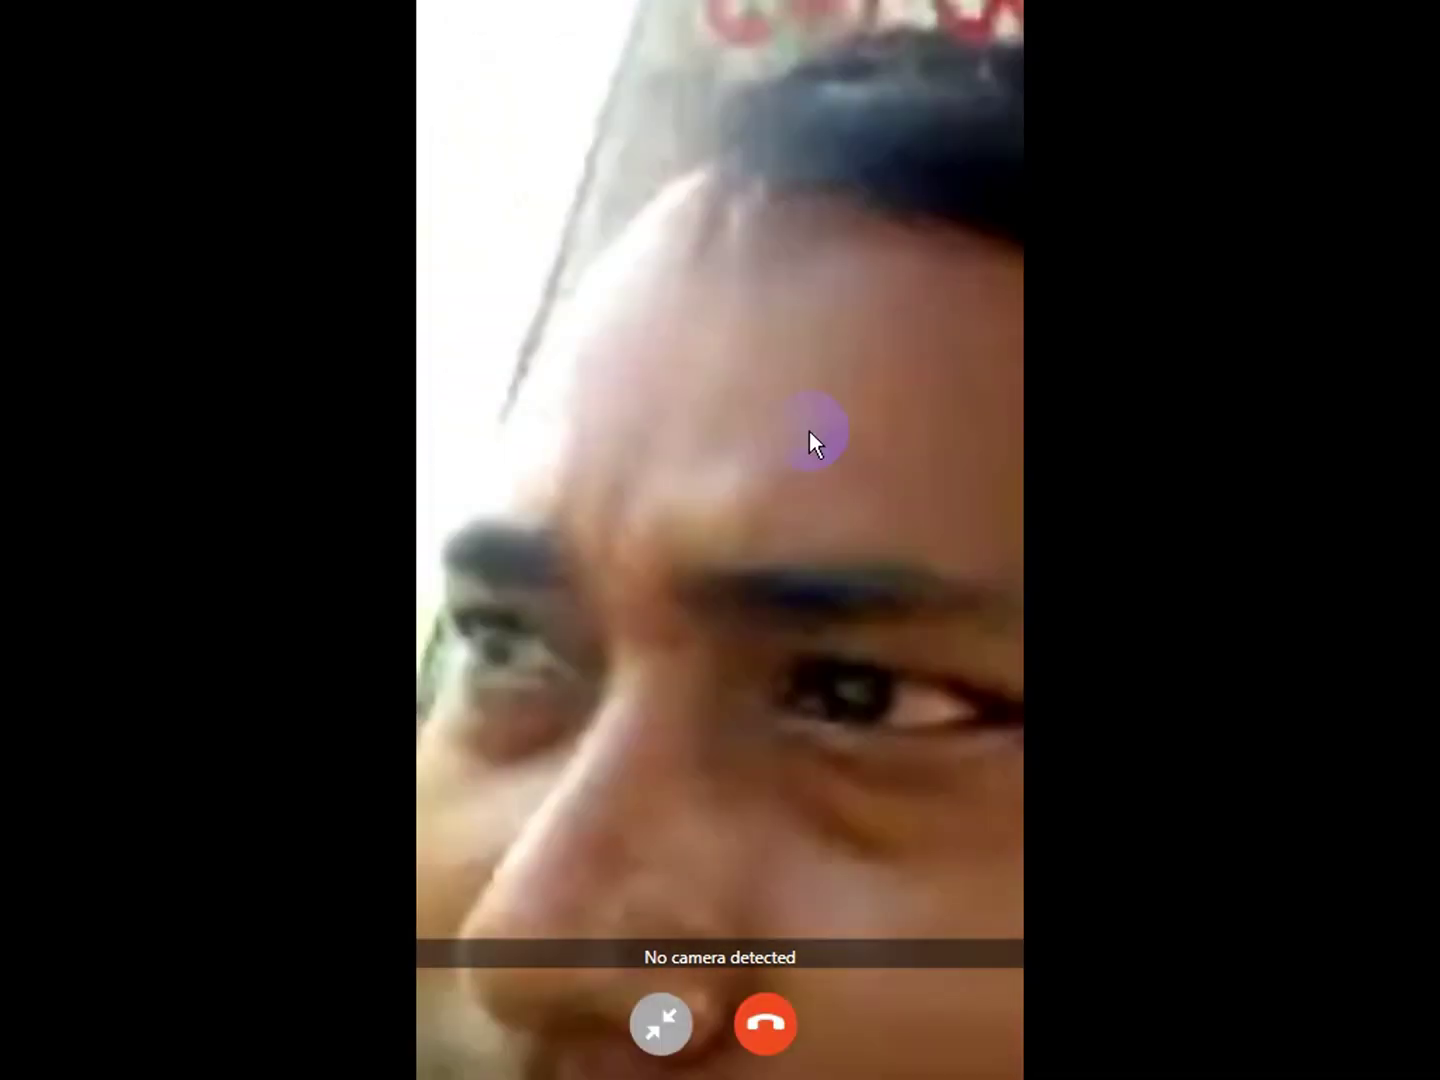
pyautogui.click(1087, 676)
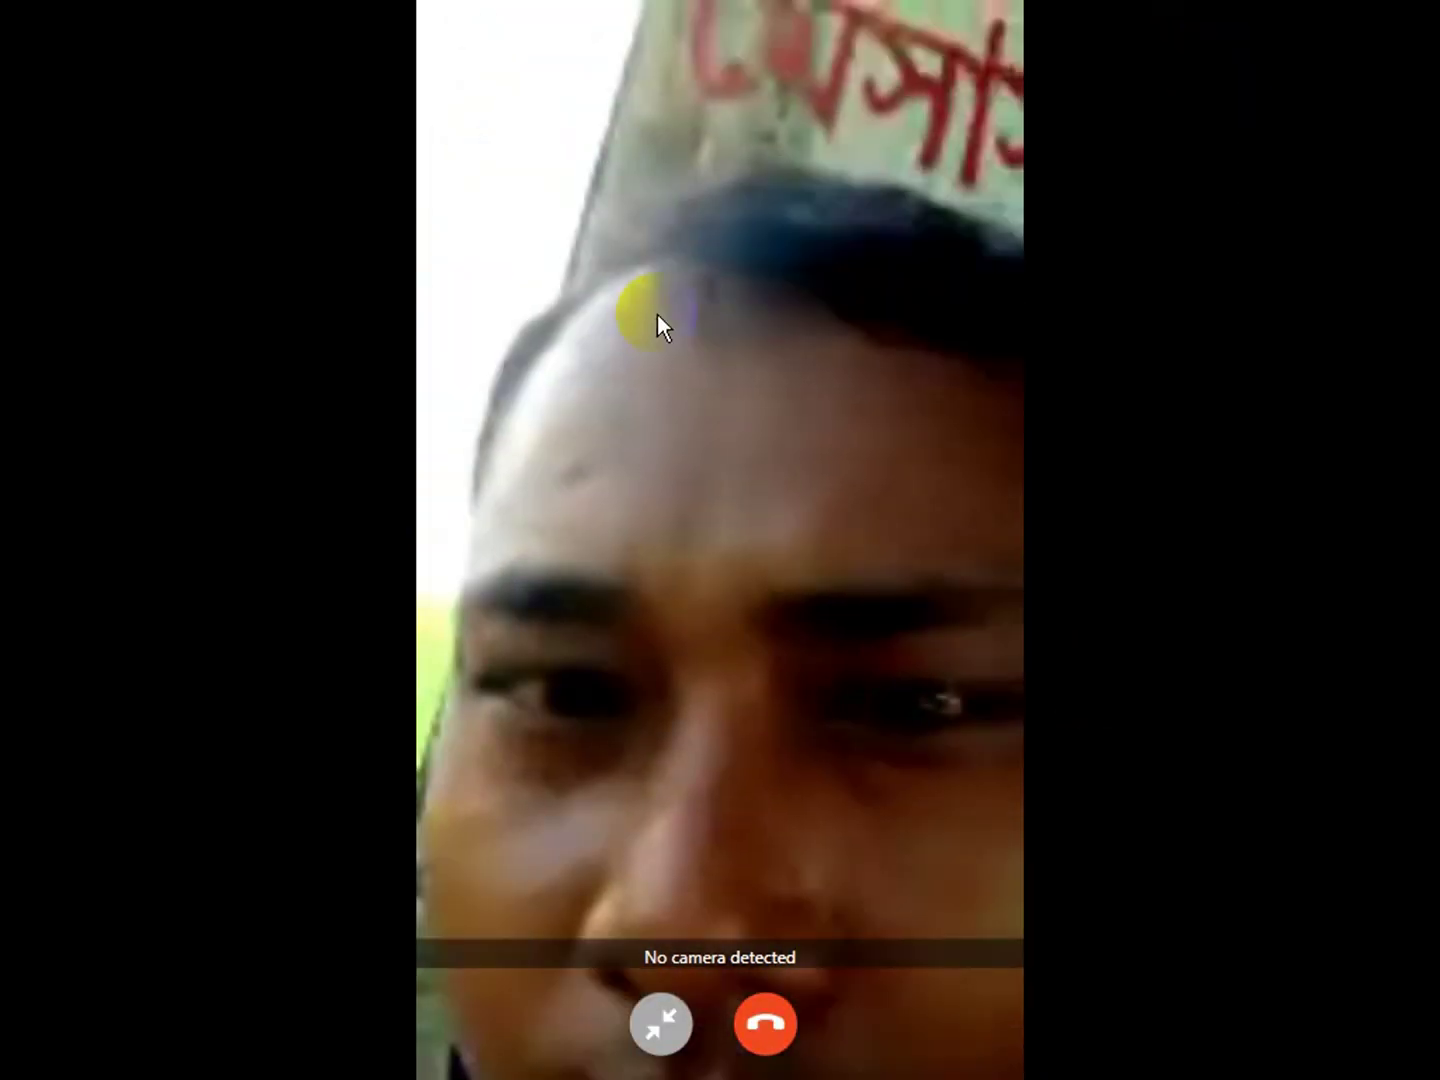
pyautogui.click(641, 336)
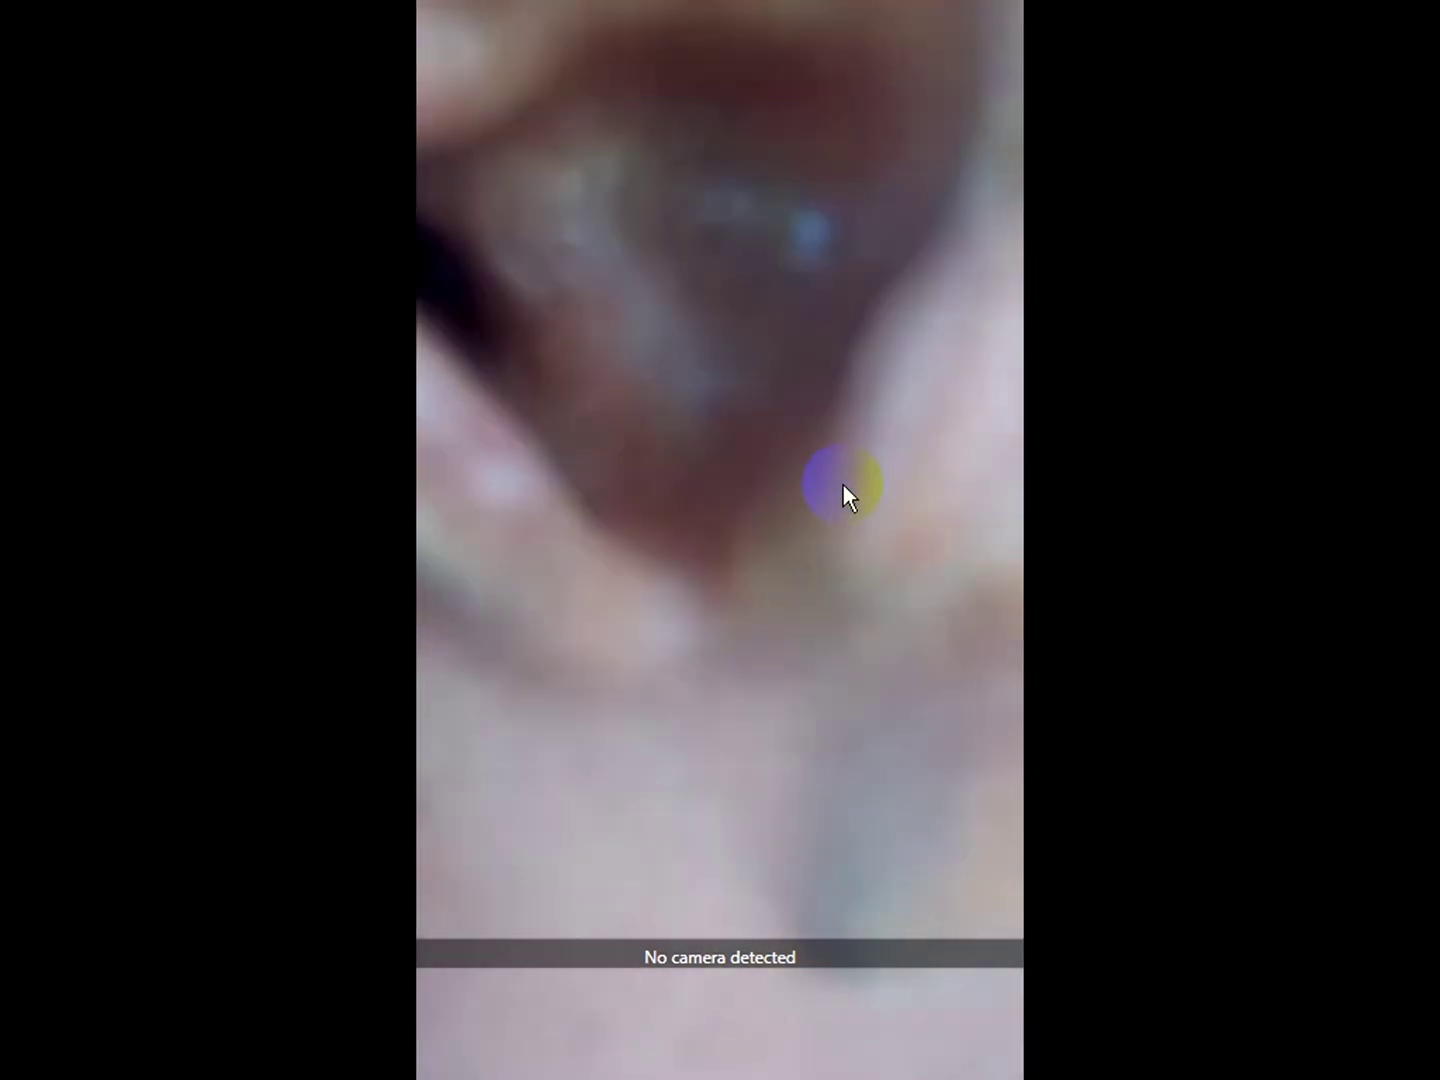
pyautogui.moveTo(688, 585)
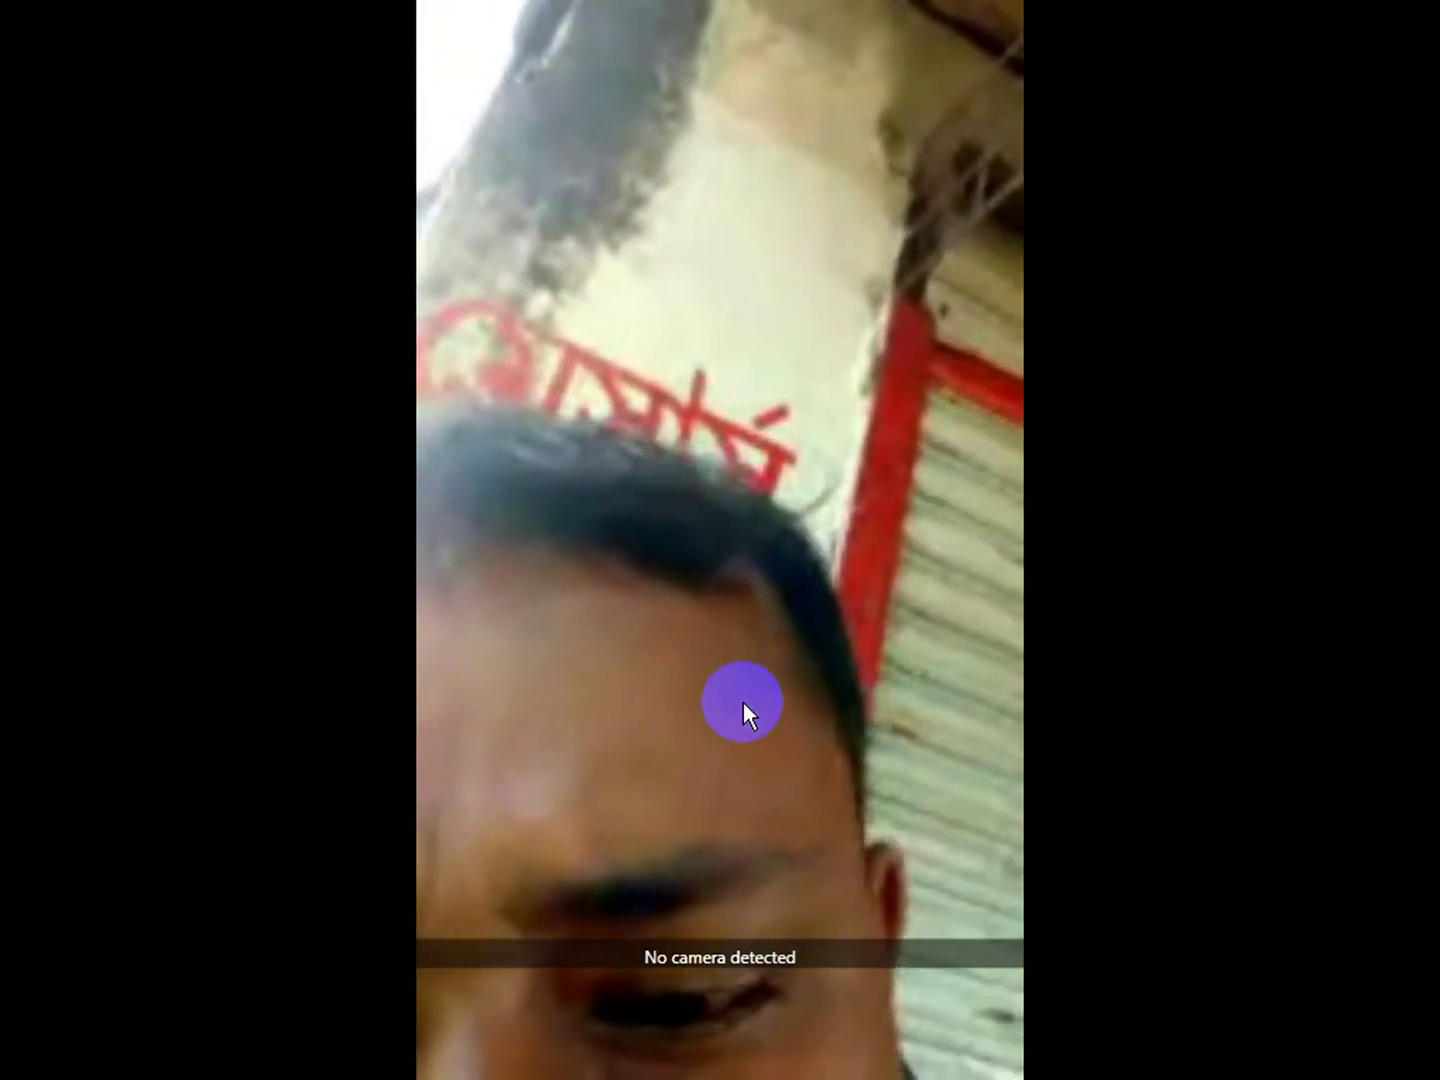
pyautogui.moveTo(741, 635)
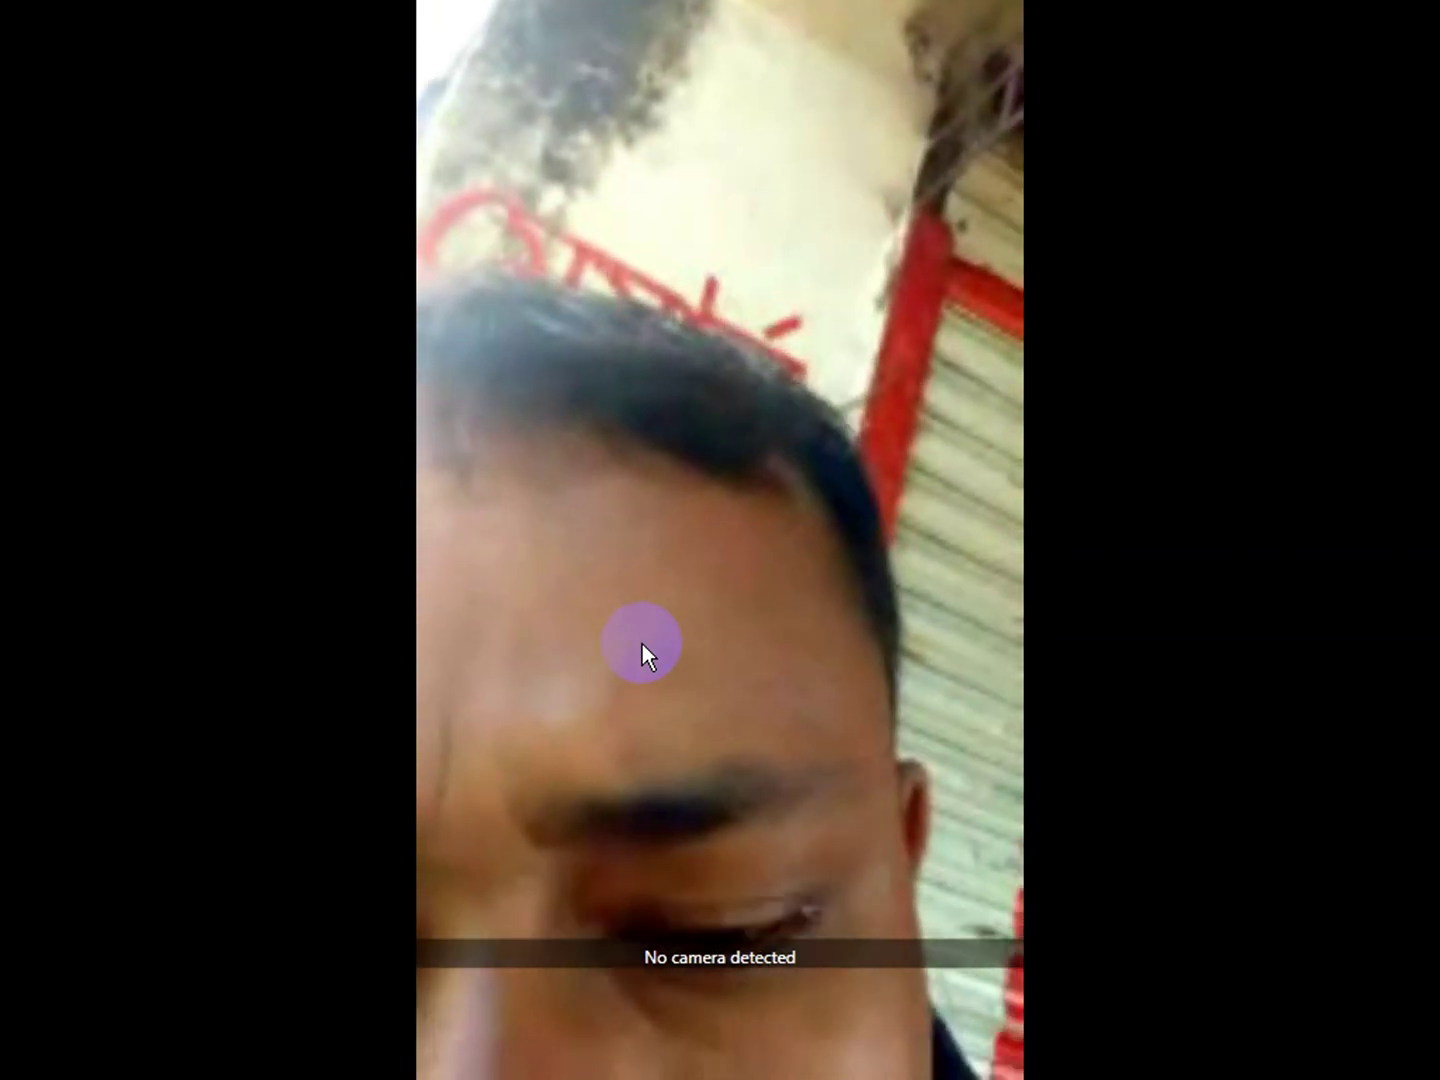
pyautogui.click(642, 645)
pyautogui.moveTo(630, 670)
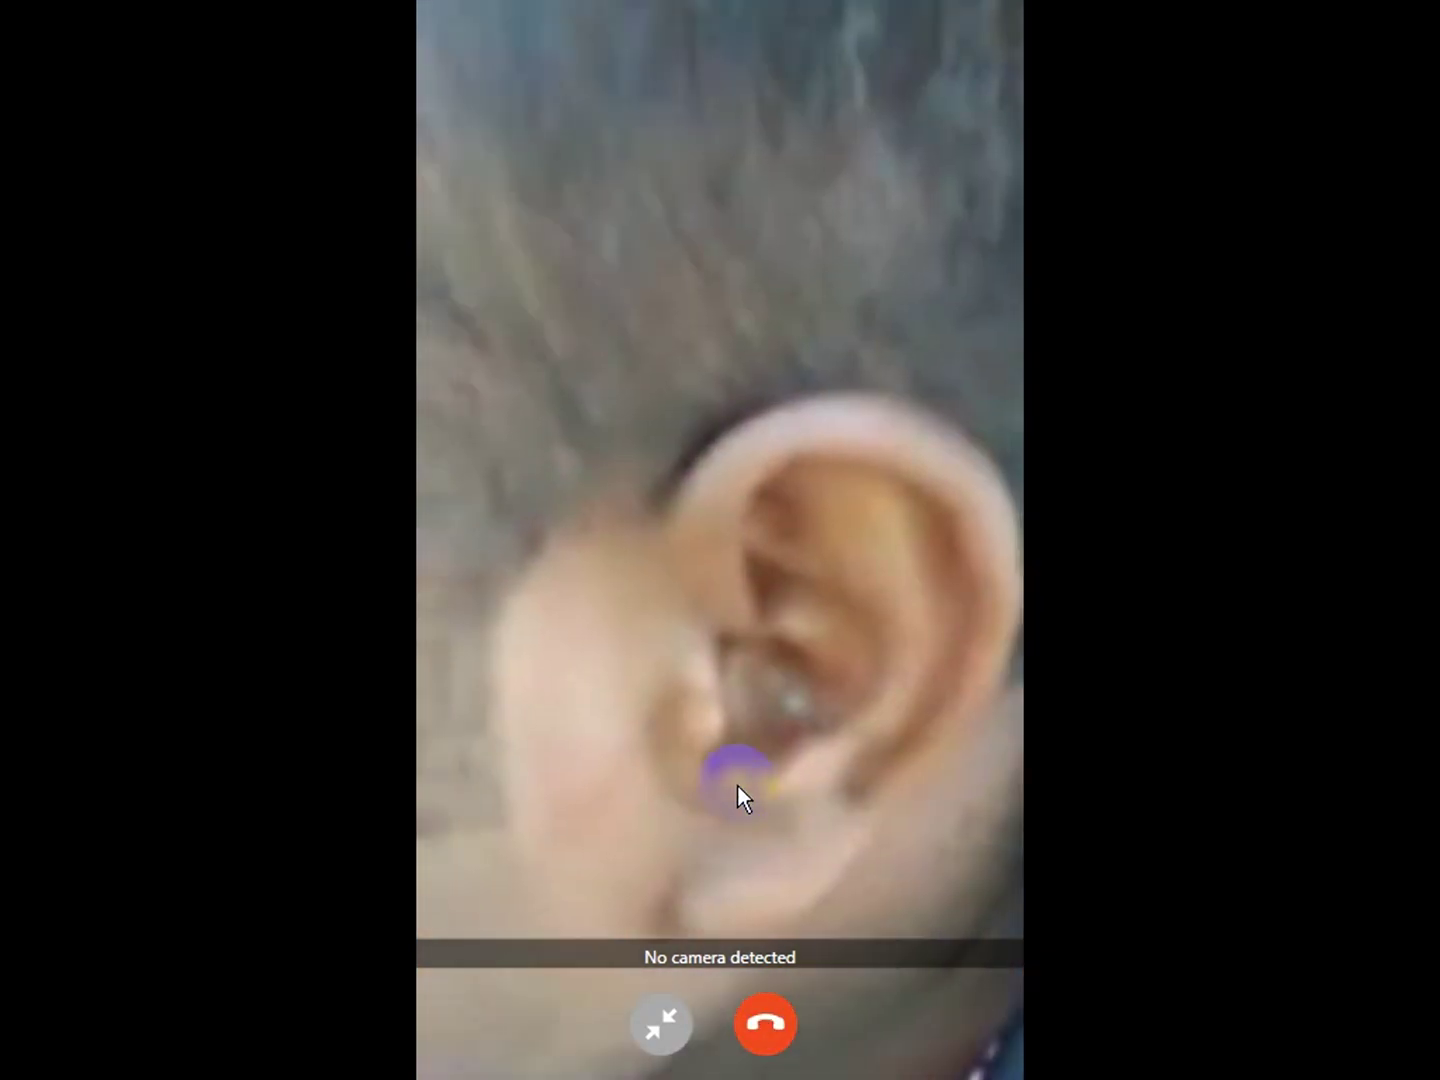
pyautogui.click(737, 785)
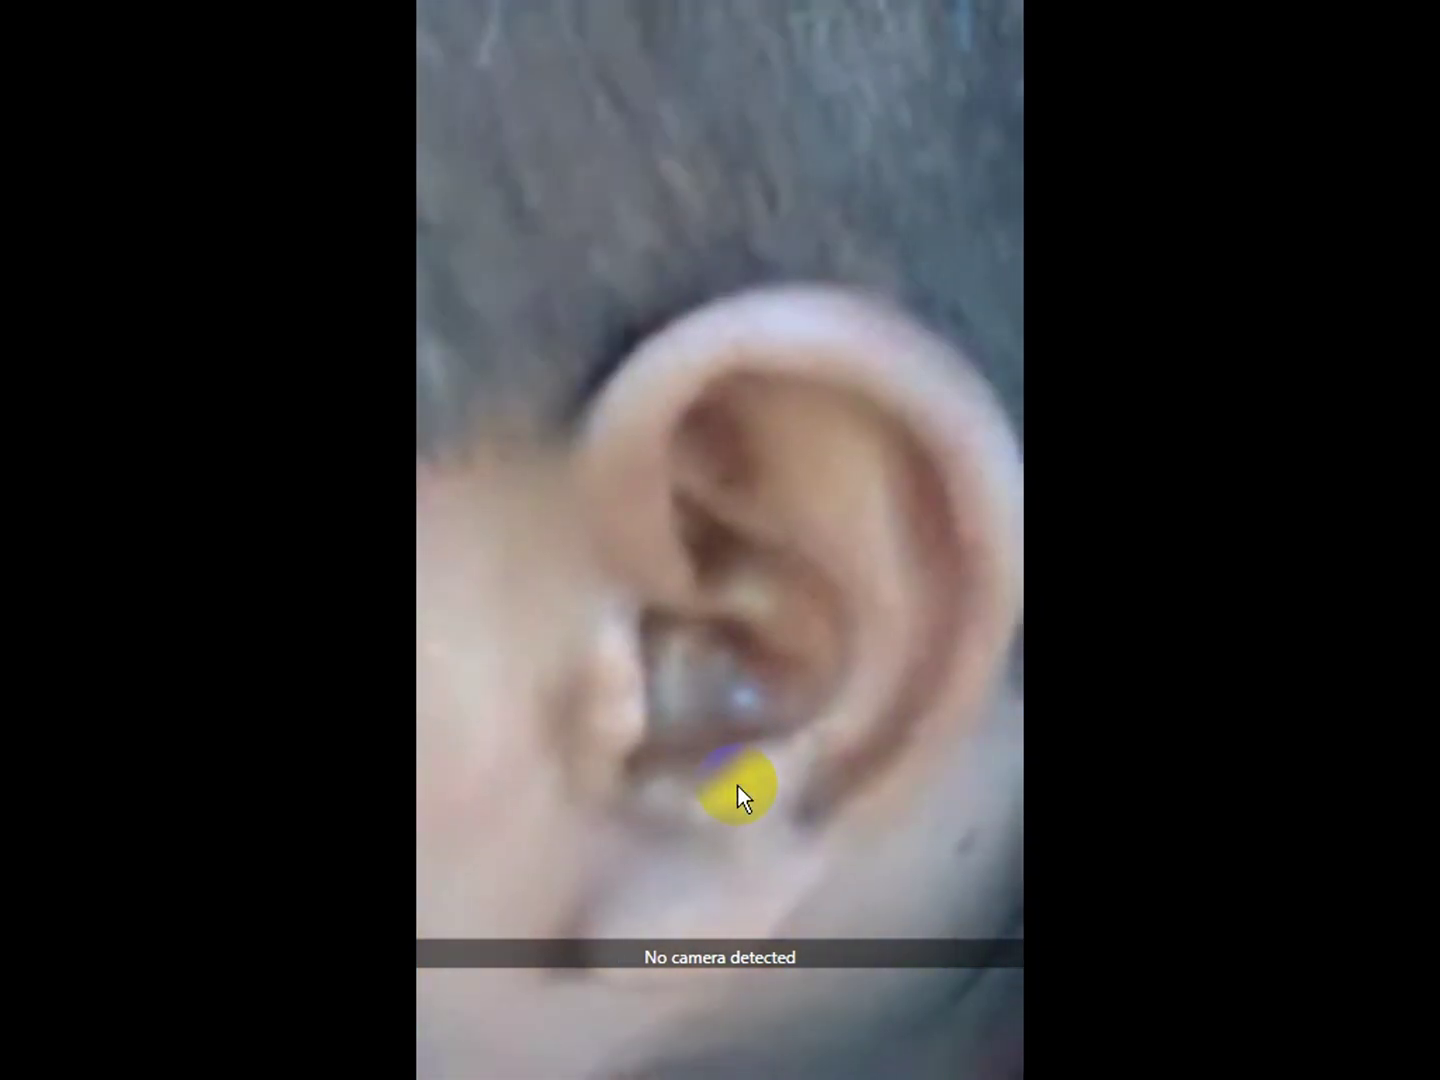
pyautogui.moveTo(761, 725)
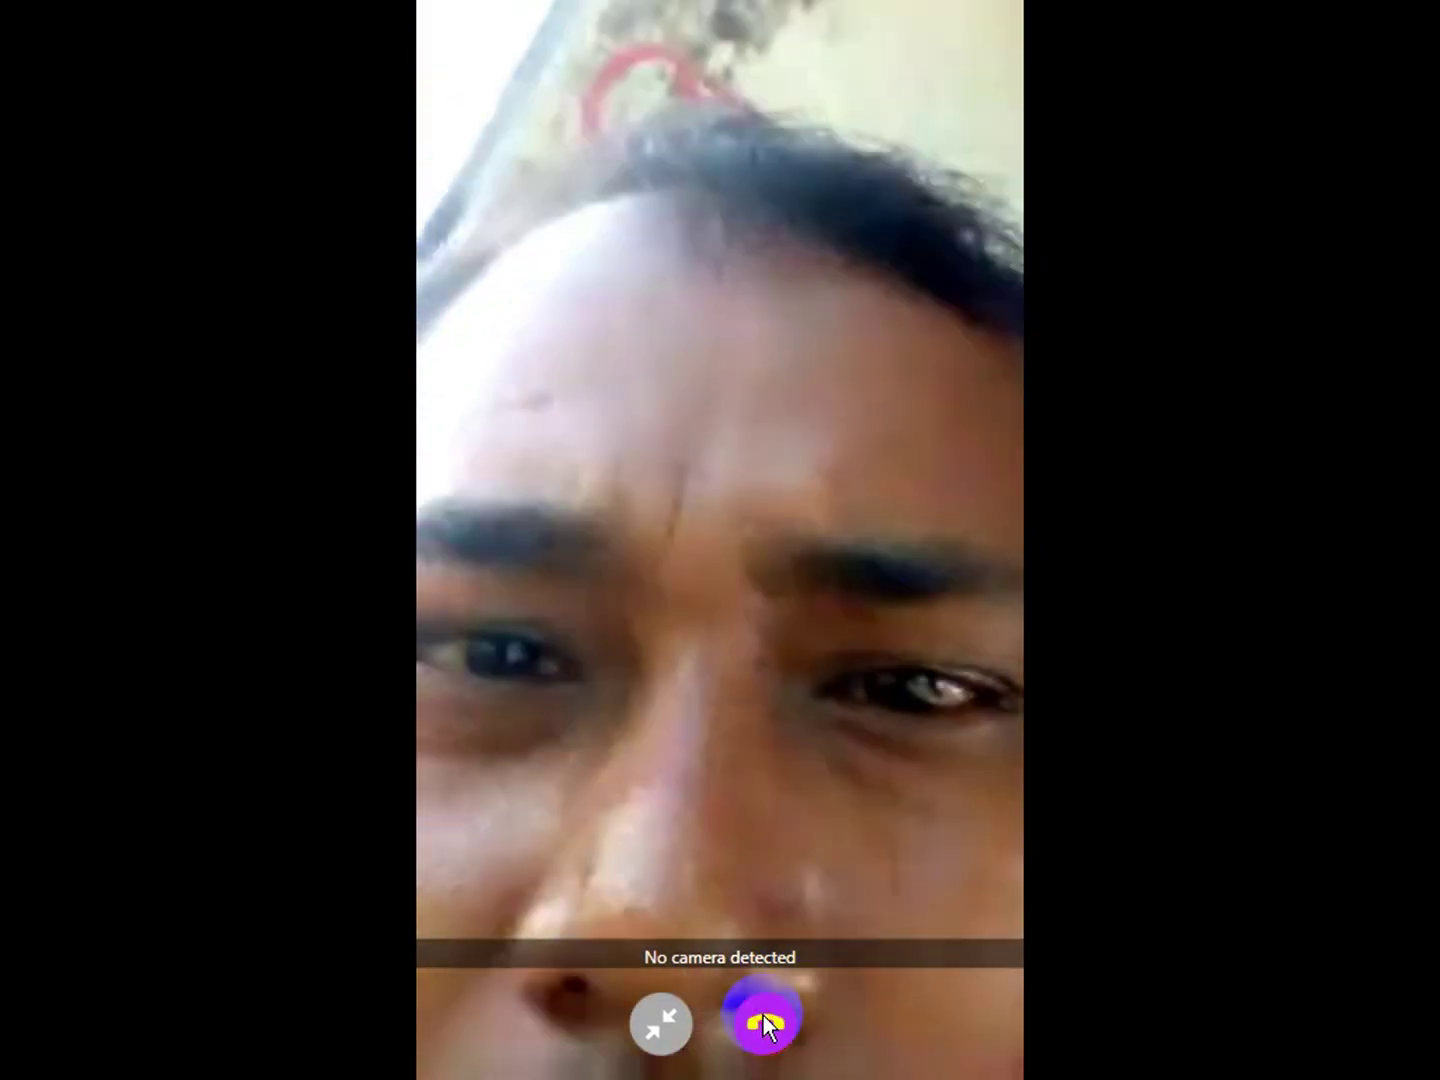
# Step: End the full-screen video call and close Imo Messenger, refreshing the uncovered desktop
pyautogui.click(763, 1018)
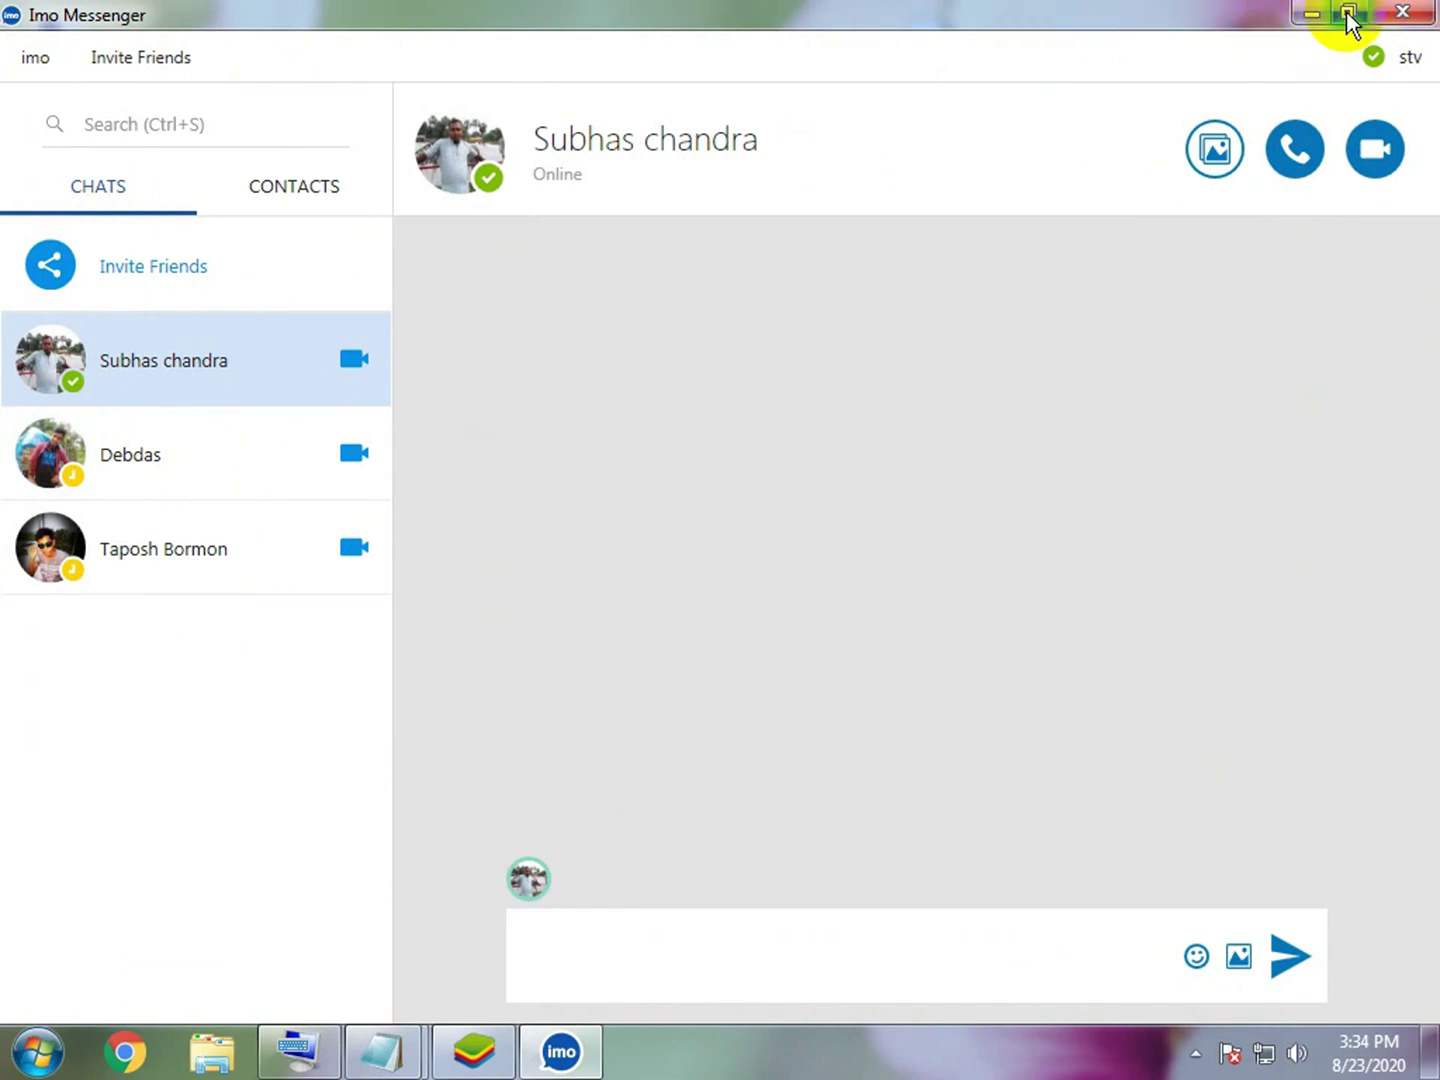
pyautogui.click(1405, 14)
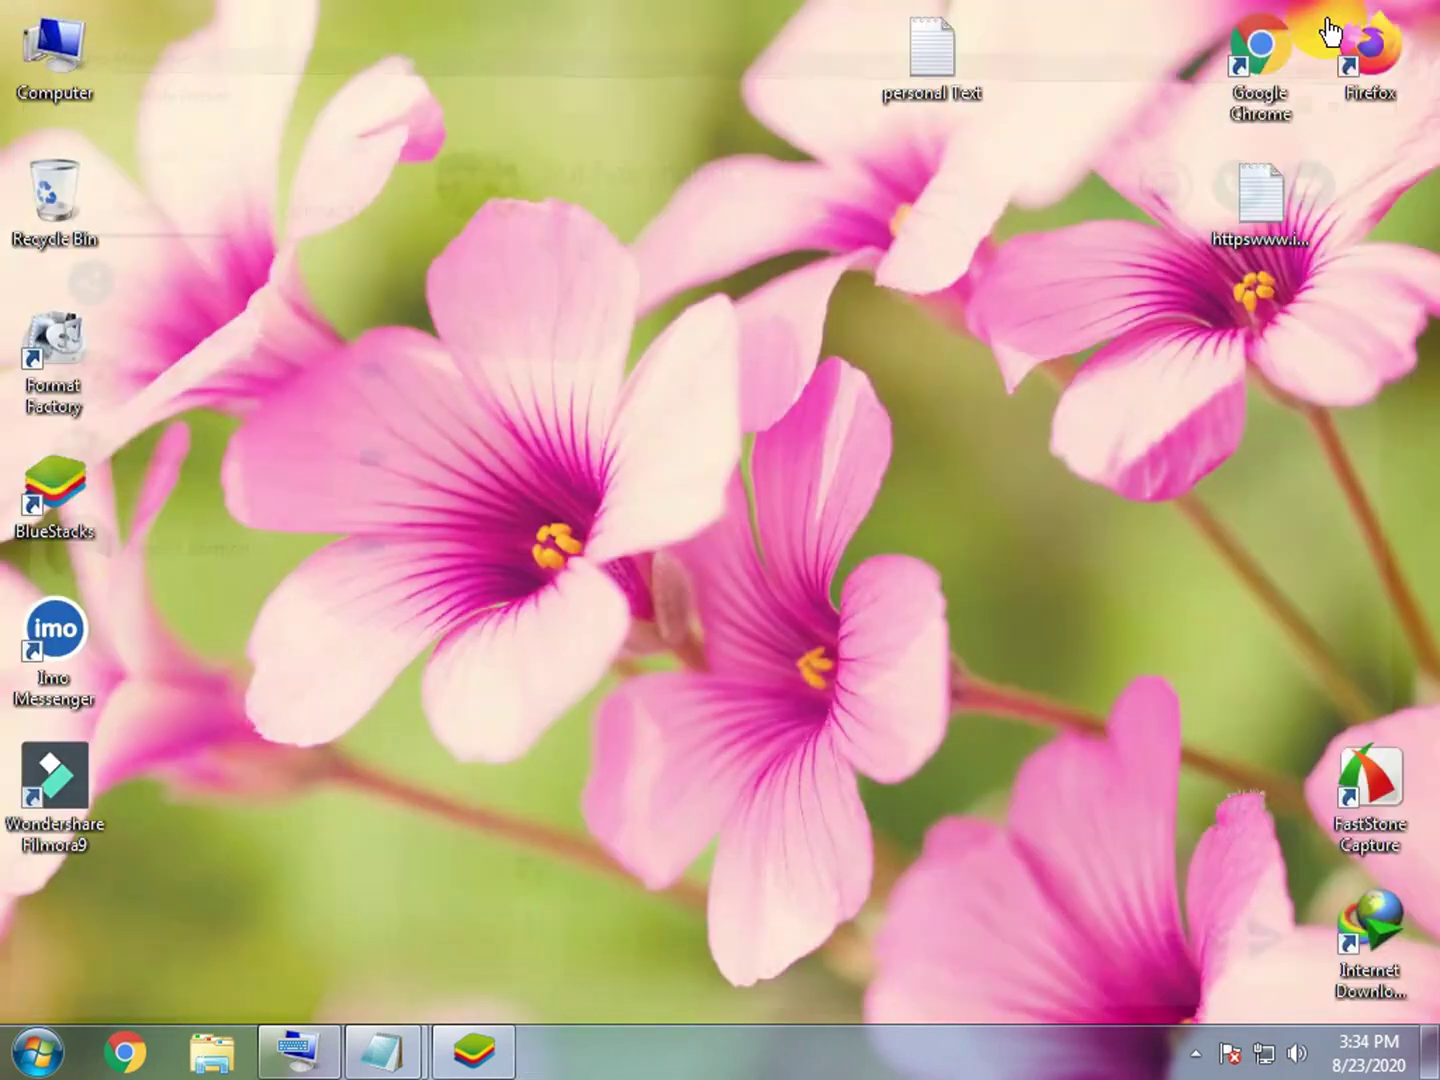
pyautogui.rightClick(830, 153)
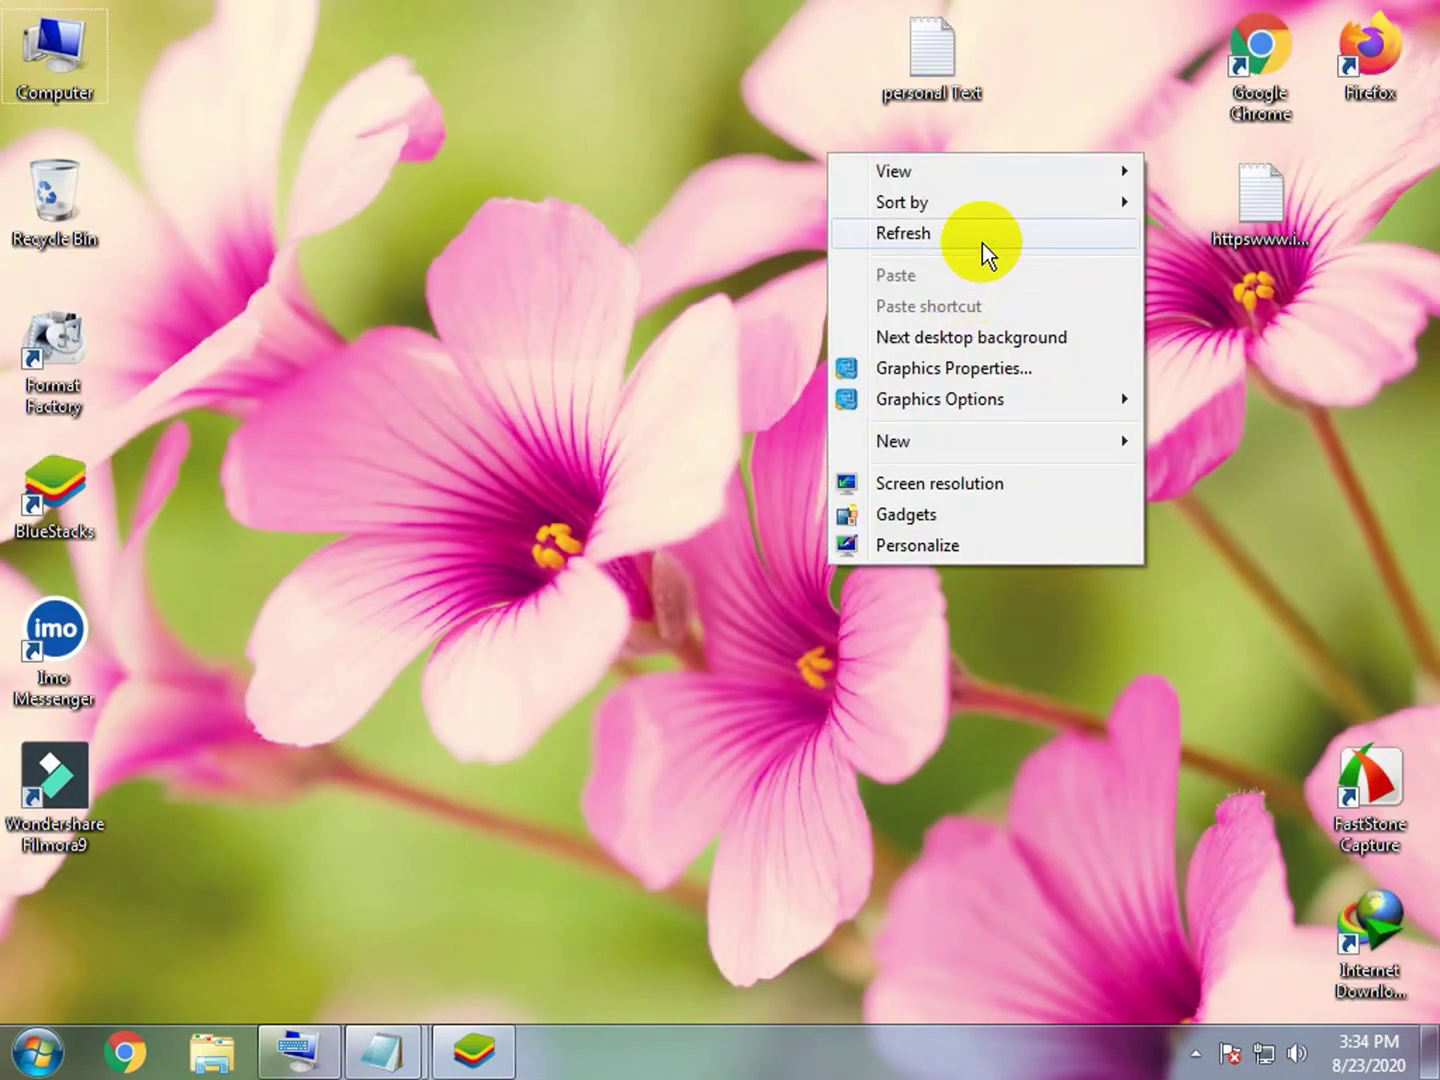
pyautogui.click(982, 243)
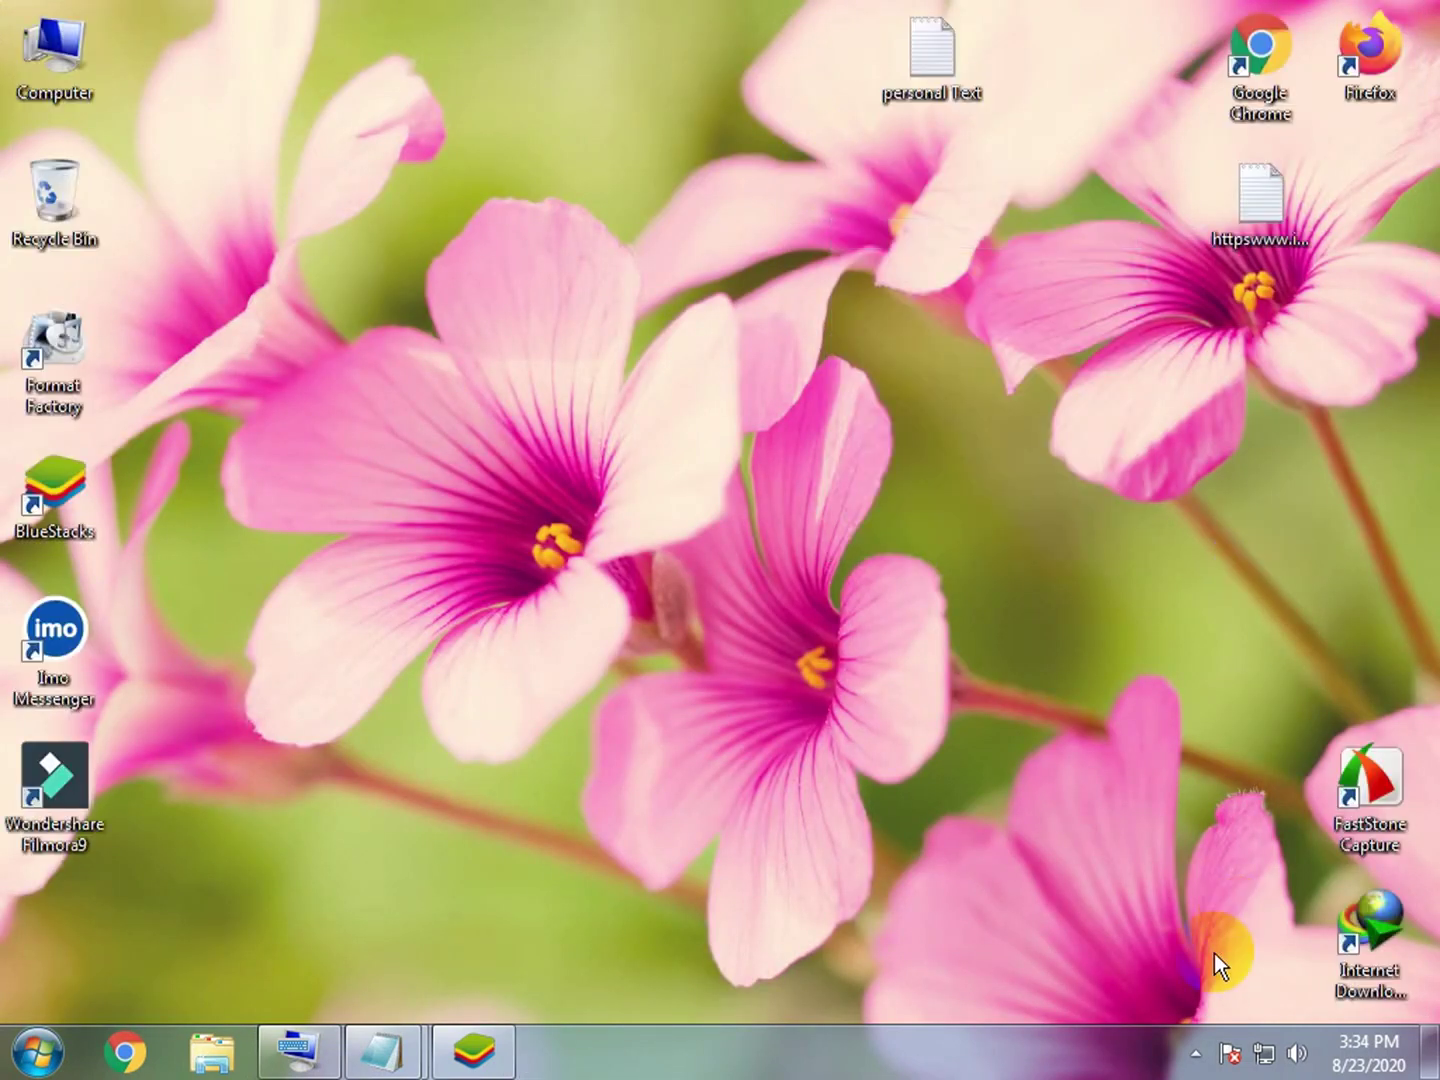
# Step: Look through the hidden notification area icons, and refresh the desktop twice
pyautogui.click(1196, 1053)
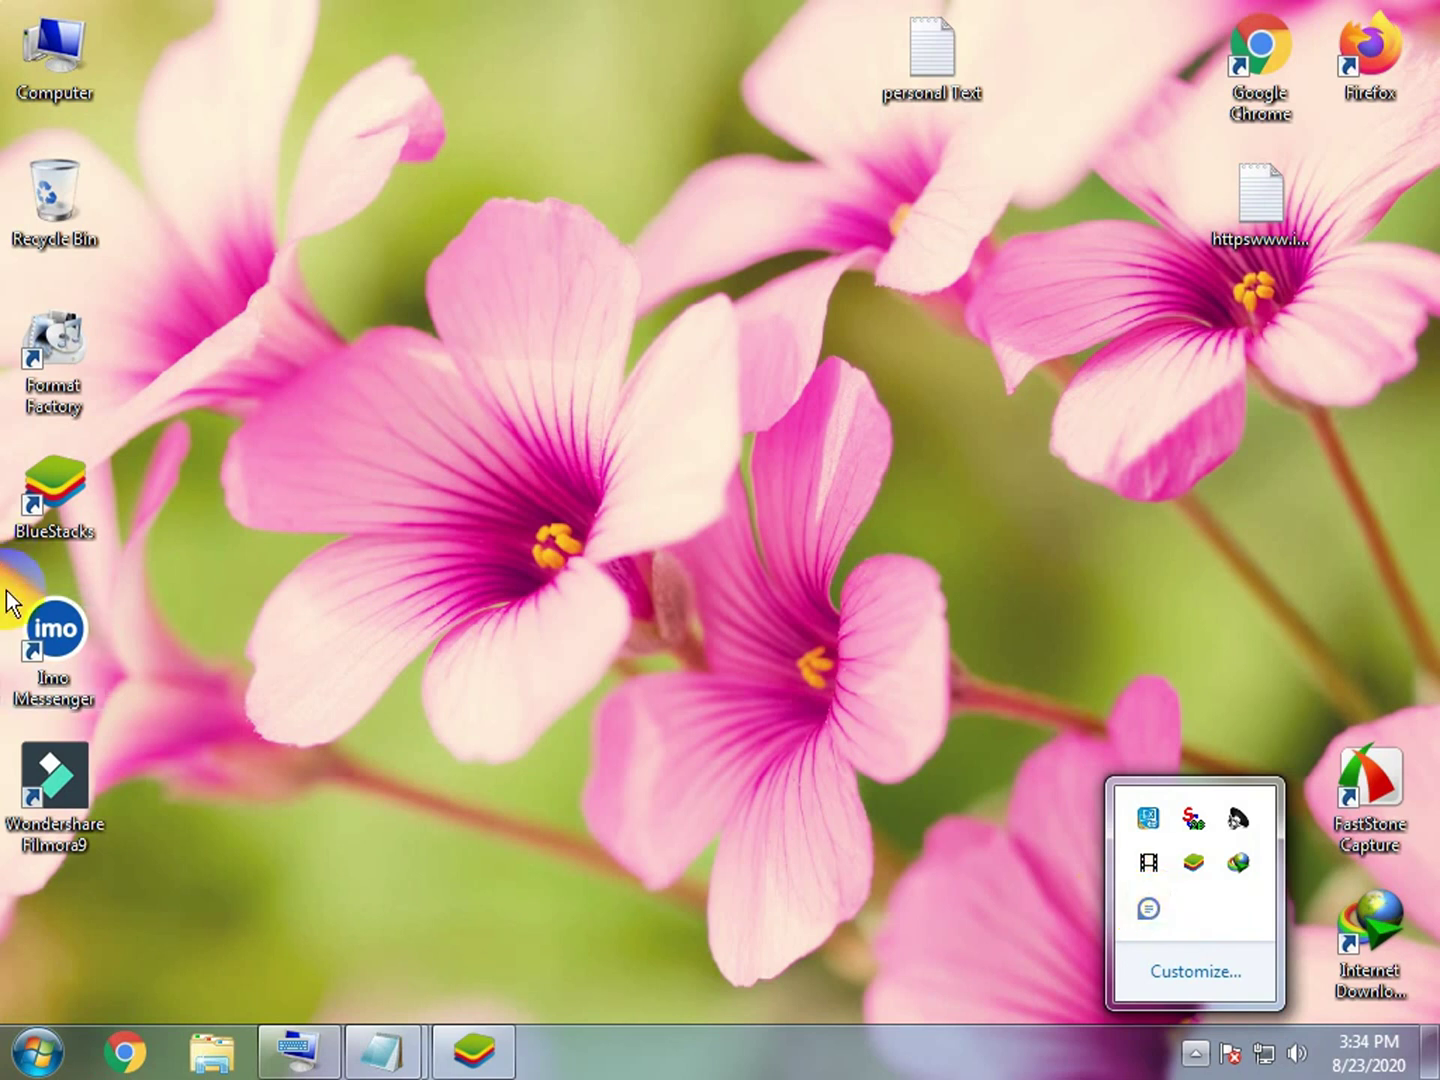
pyautogui.rightClick(48, 522)
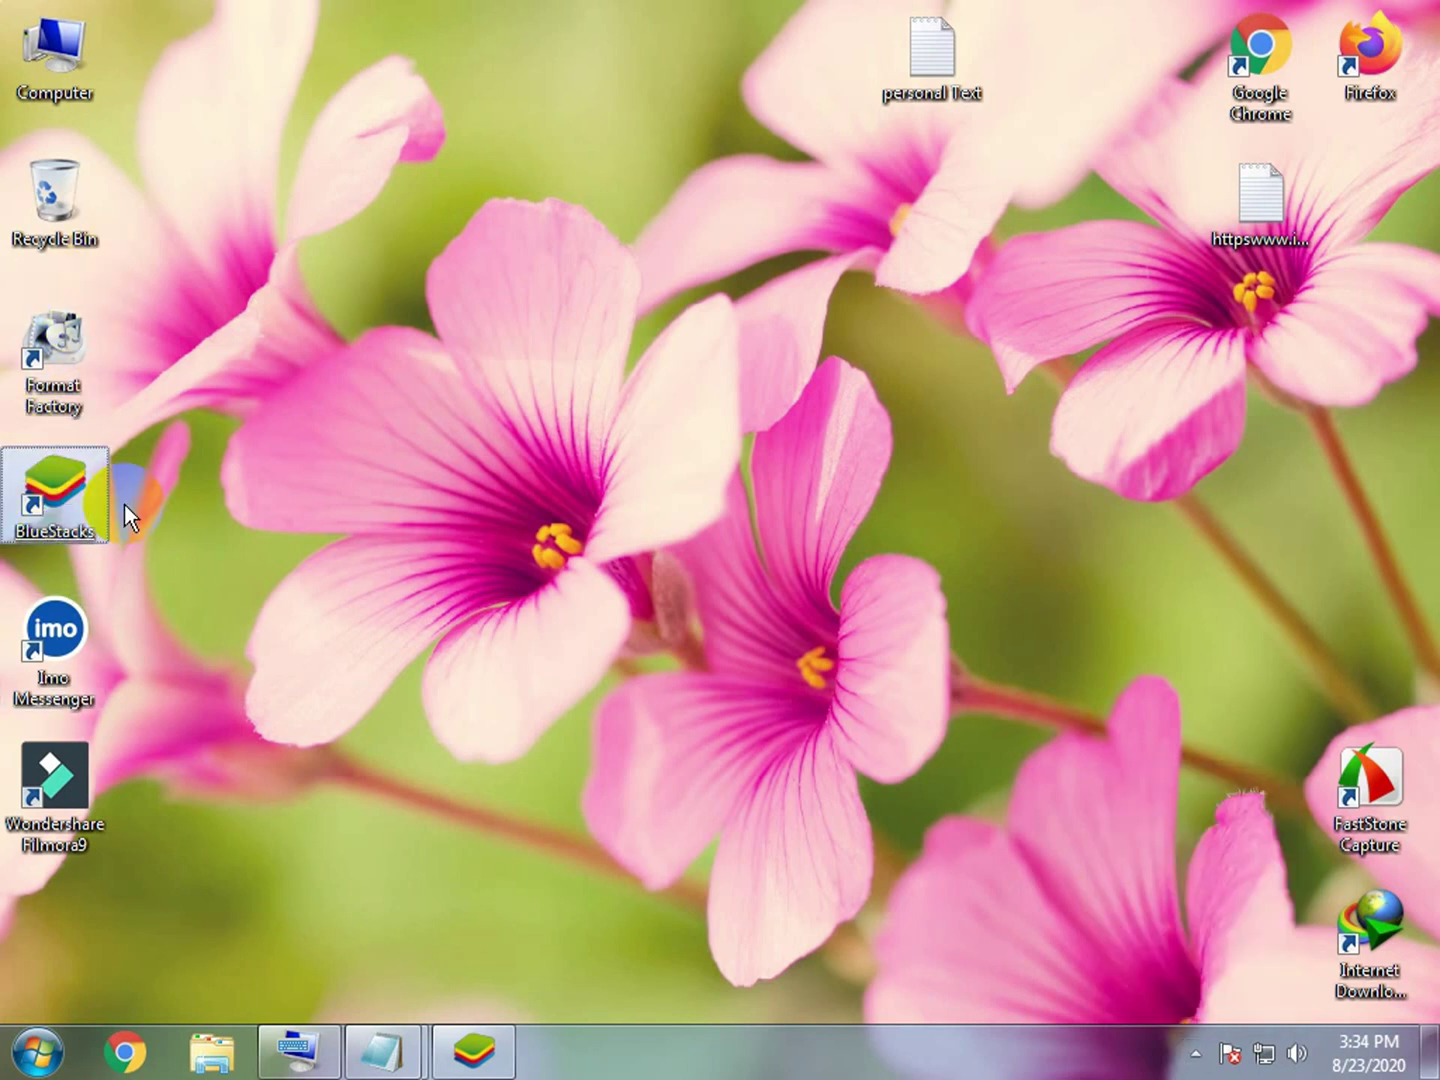
pyautogui.rightClick(557, 513)
pyautogui.click(631, 591)
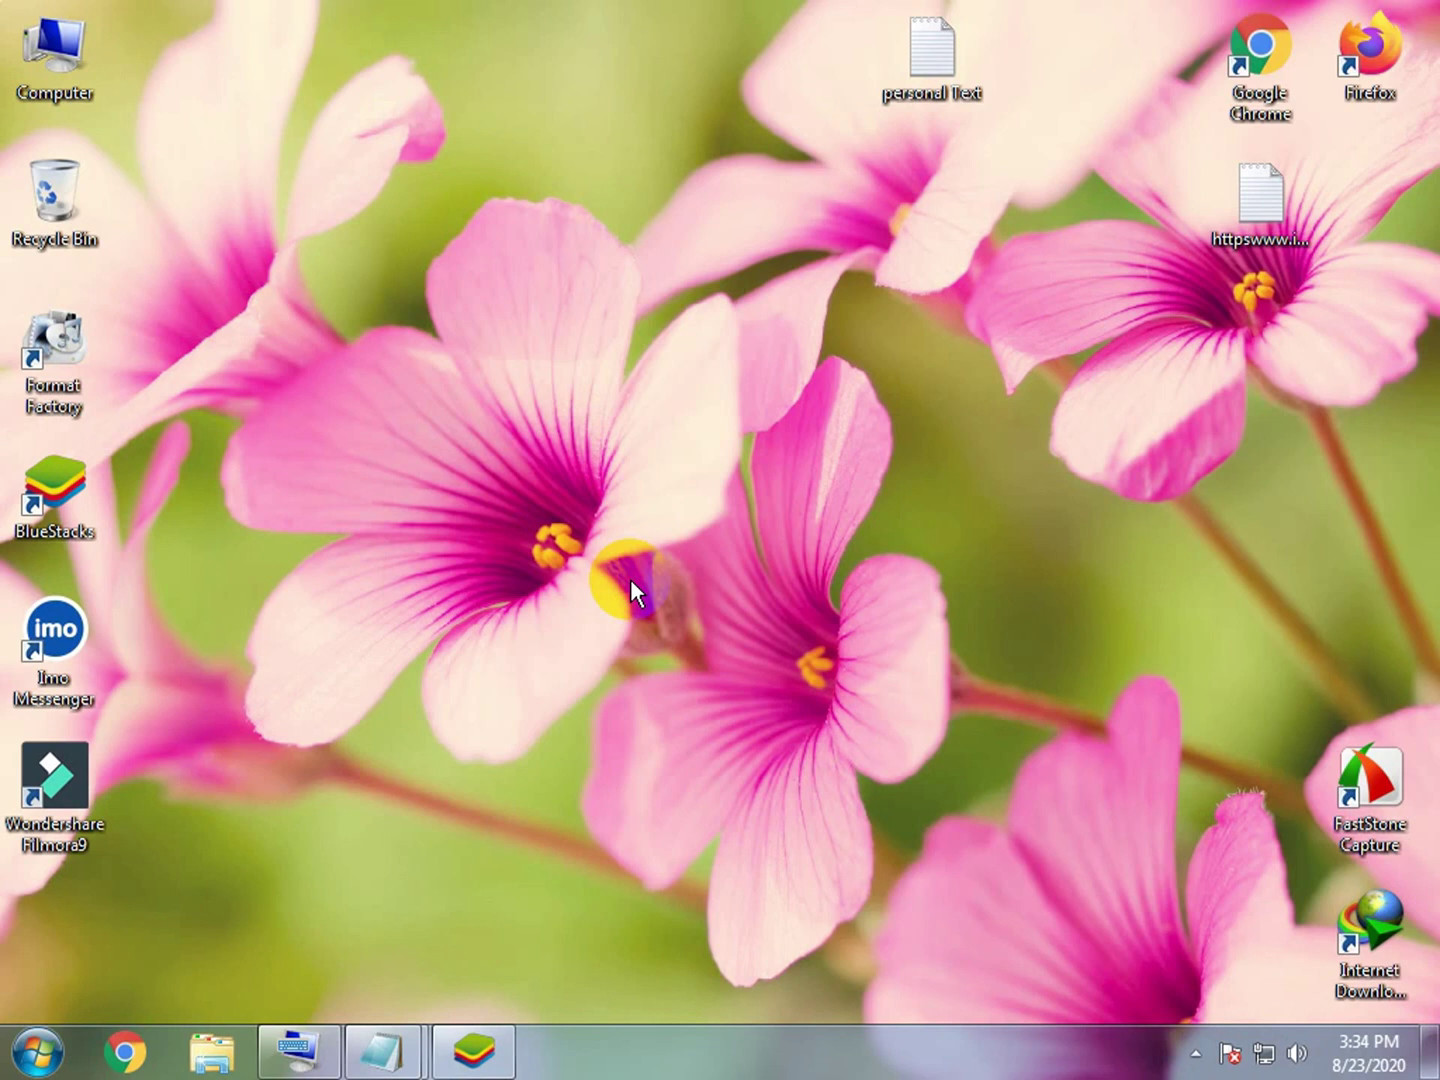
pyautogui.rightClick(518, 449)
pyautogui.click(715, 544)
# Step: Open Imo Messenger again through its desktop shortcut, close it, and select the shortcut
pyautogui.rightClick(45, 643)
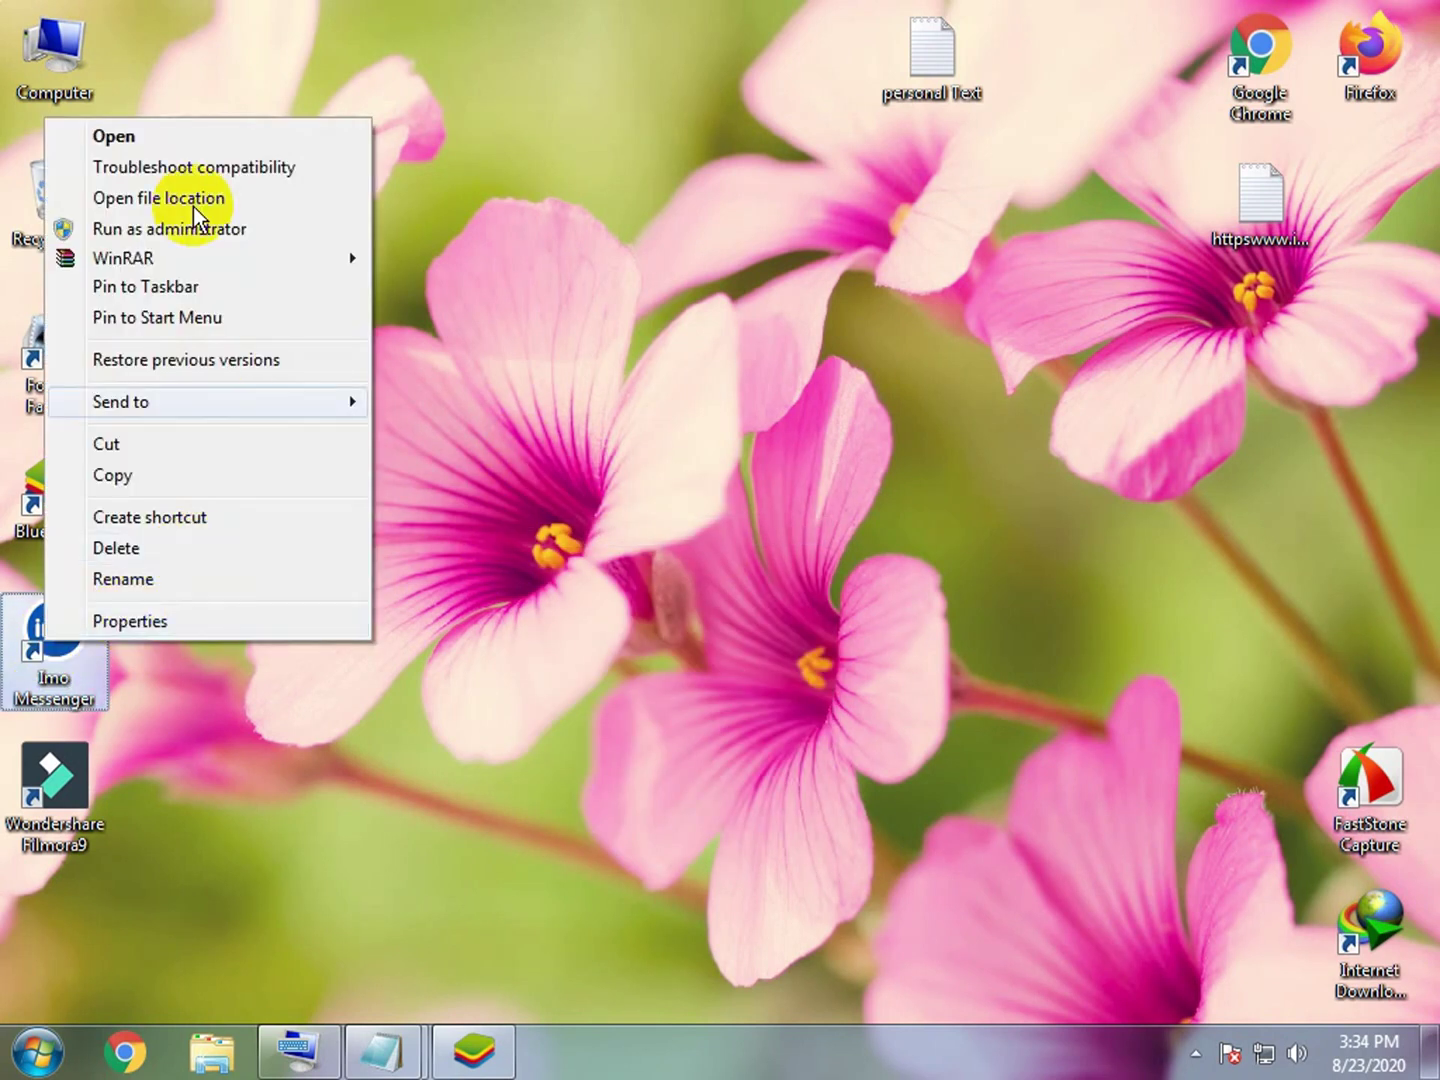
pyautogui.click(176, 135)
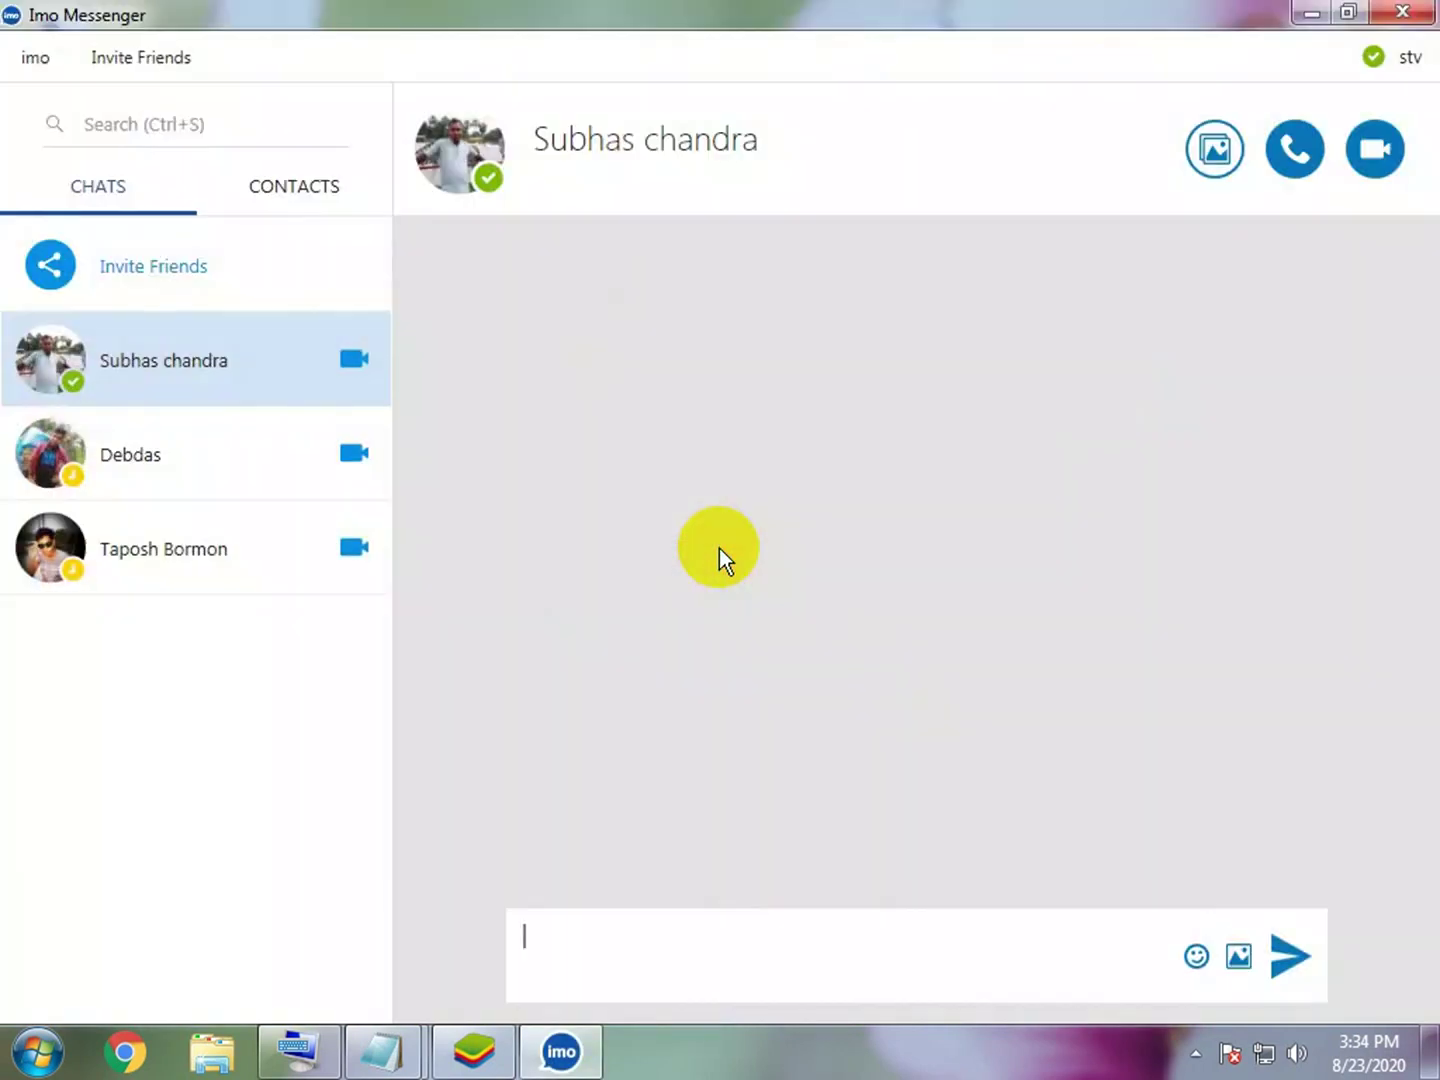
pyautogui.click(1428, 11)
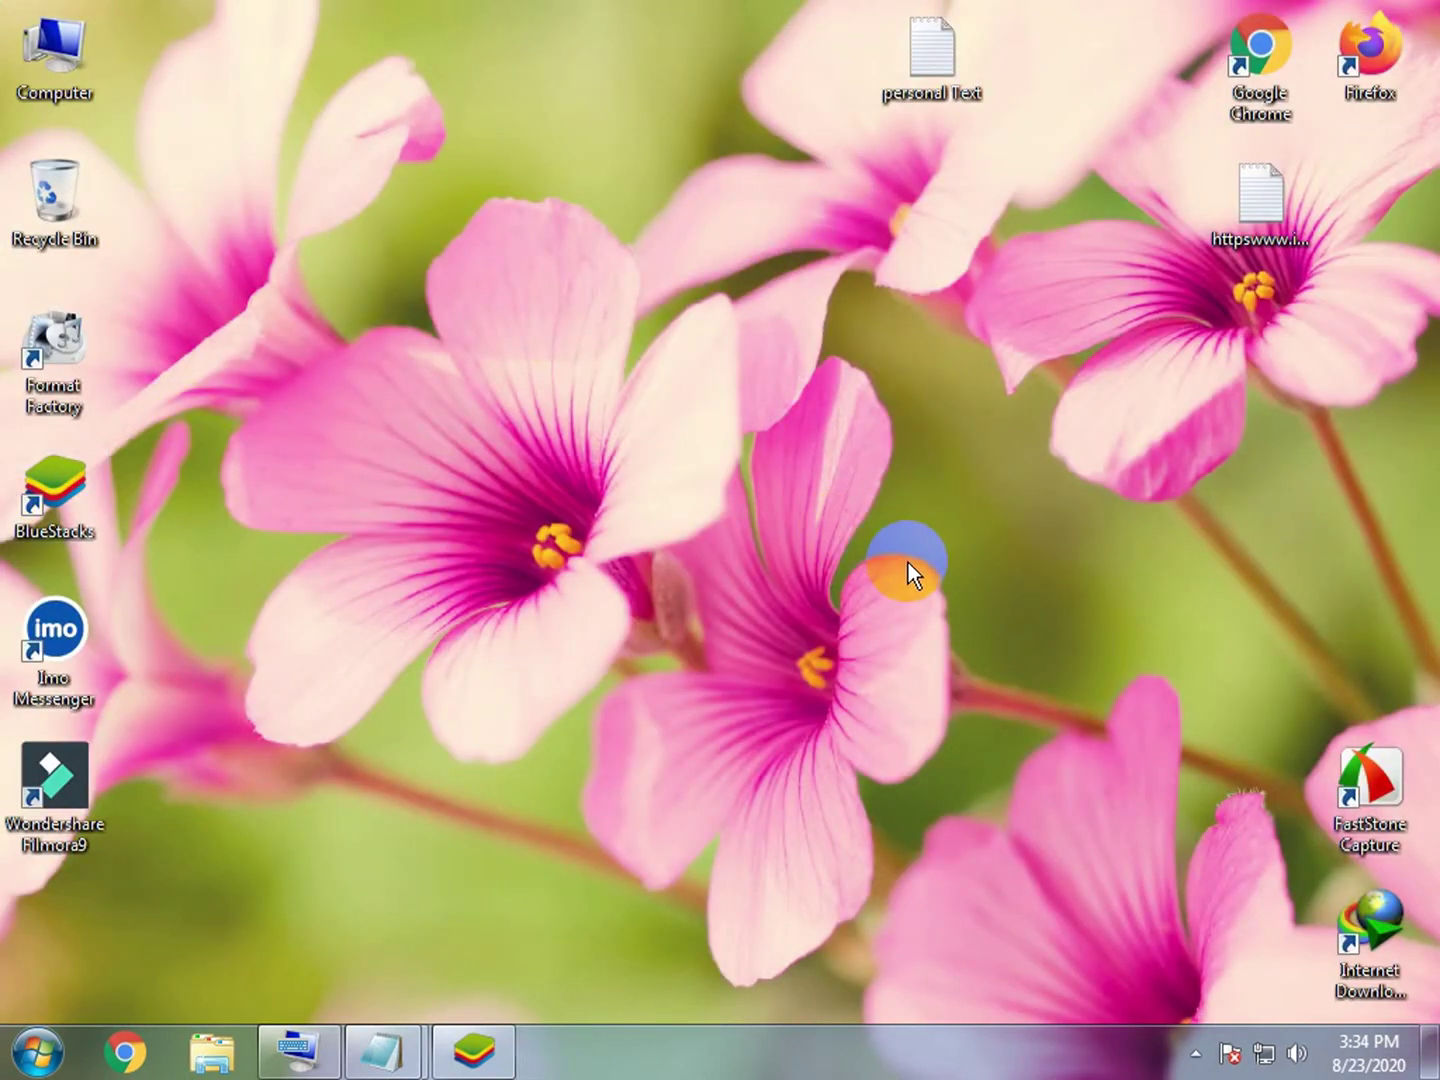
pyautogui.click(56, 635)
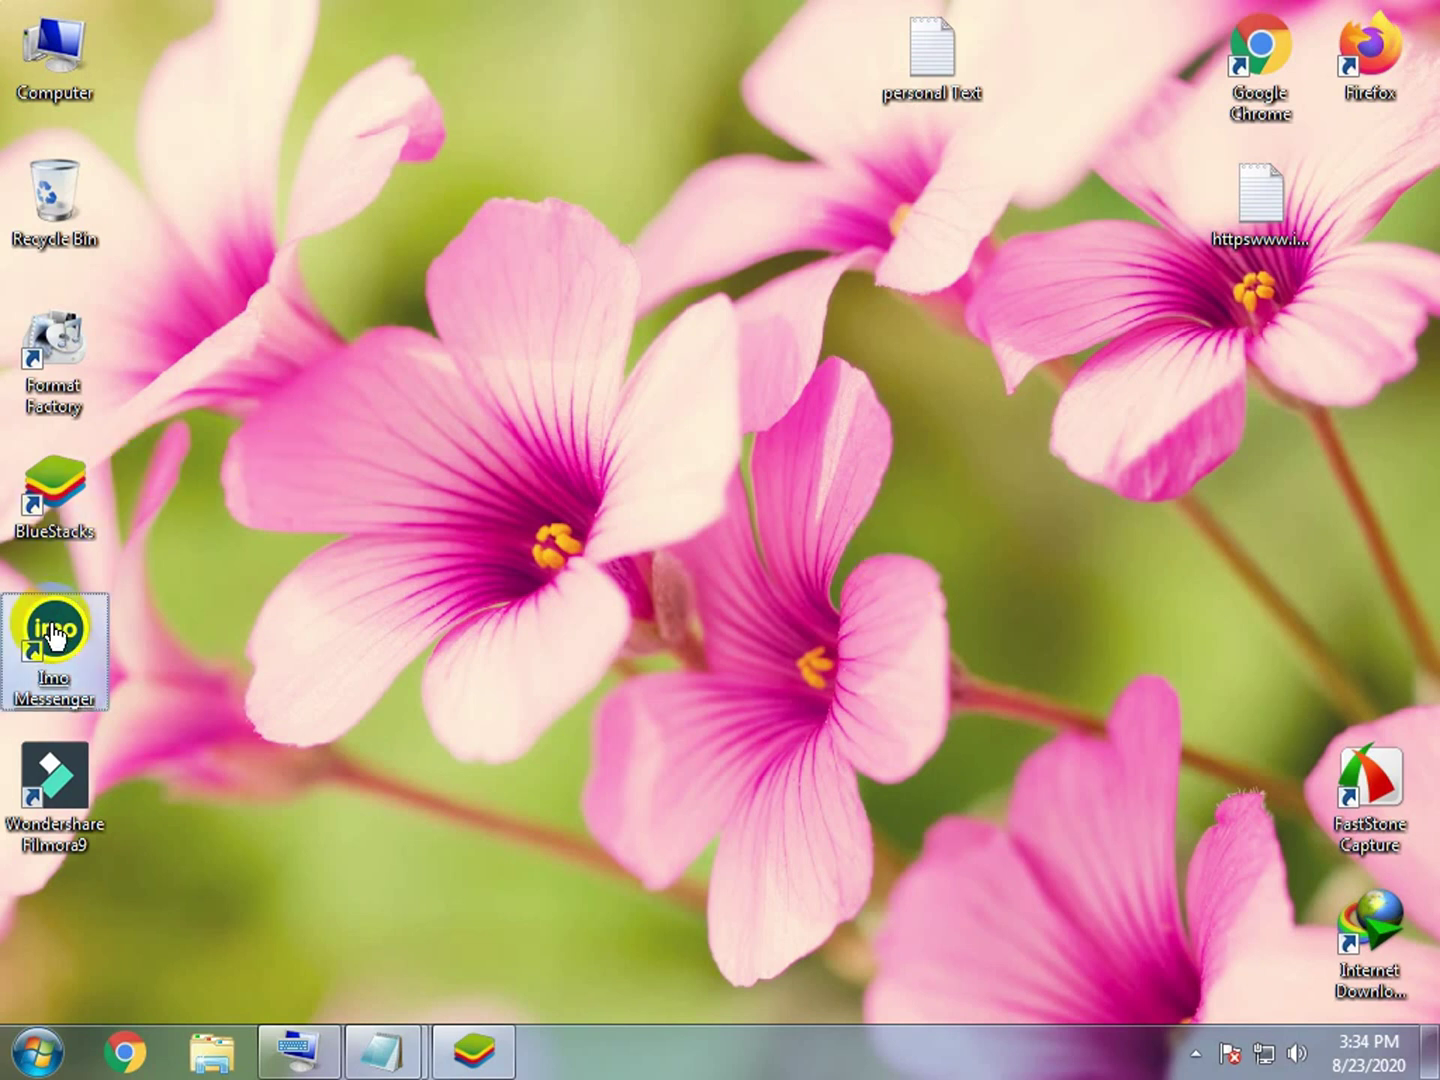
# Step: Refresh the desktop three times and display the hidden notification area icons
pyautogui.rightClick(809, 479)
pyautogui.click(922, 551)
pyautogui.rightClick(747, 414)
pyautogui.click(870, 488)
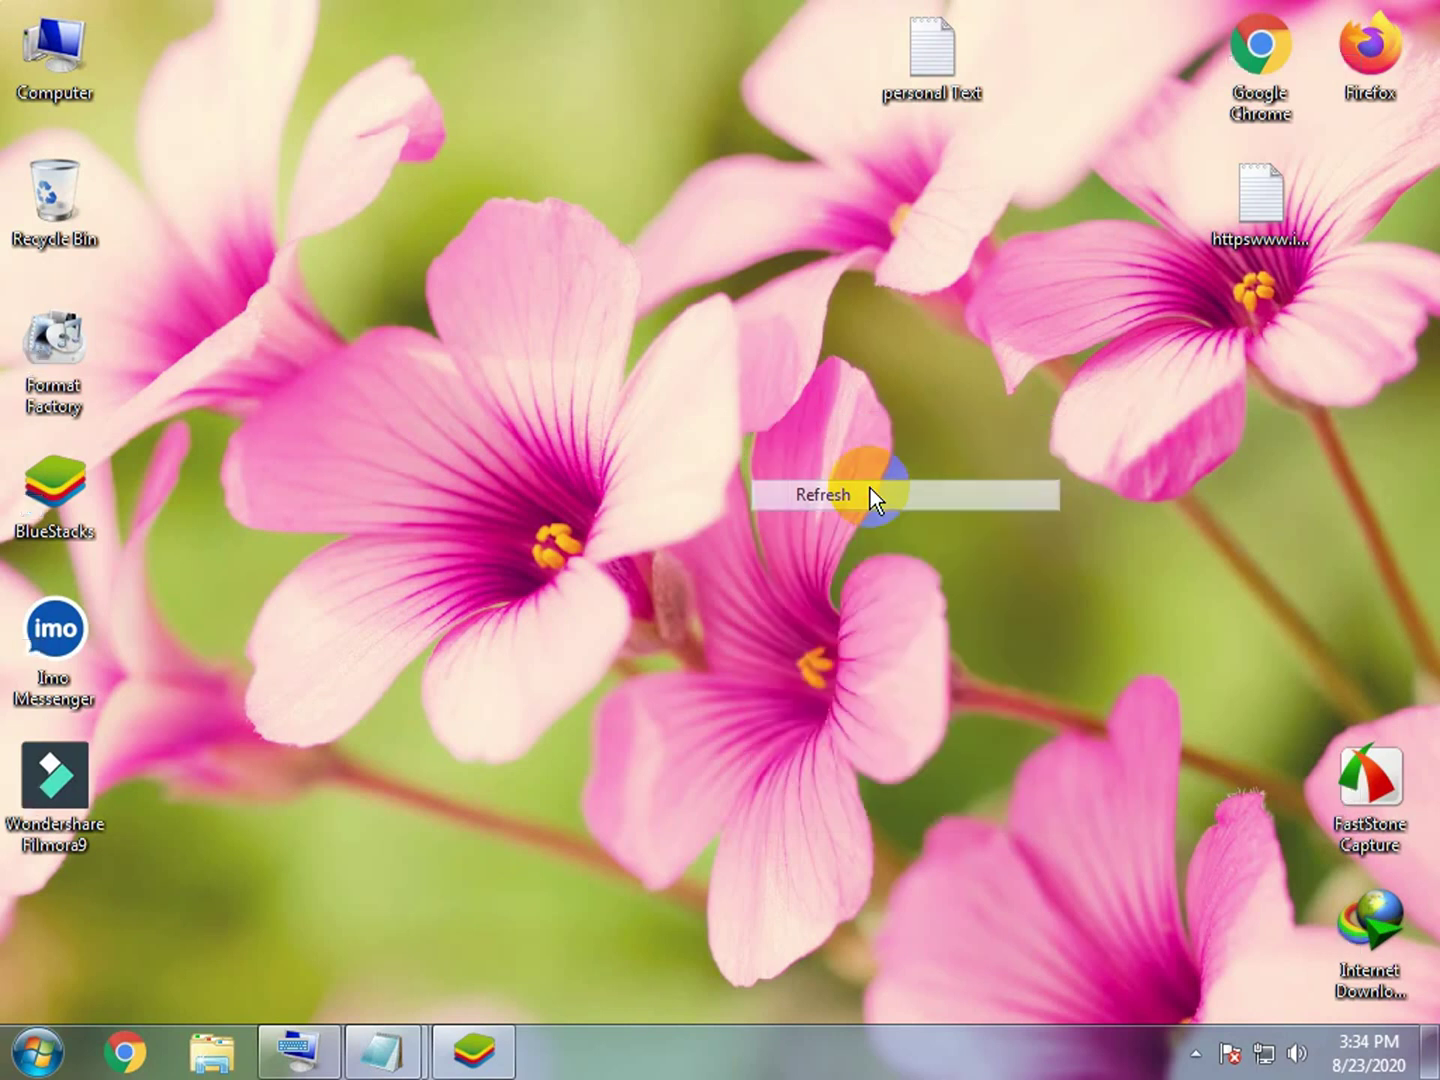
pyautogui.rightClick(814, 437)
pyautogui.click(911, 509)
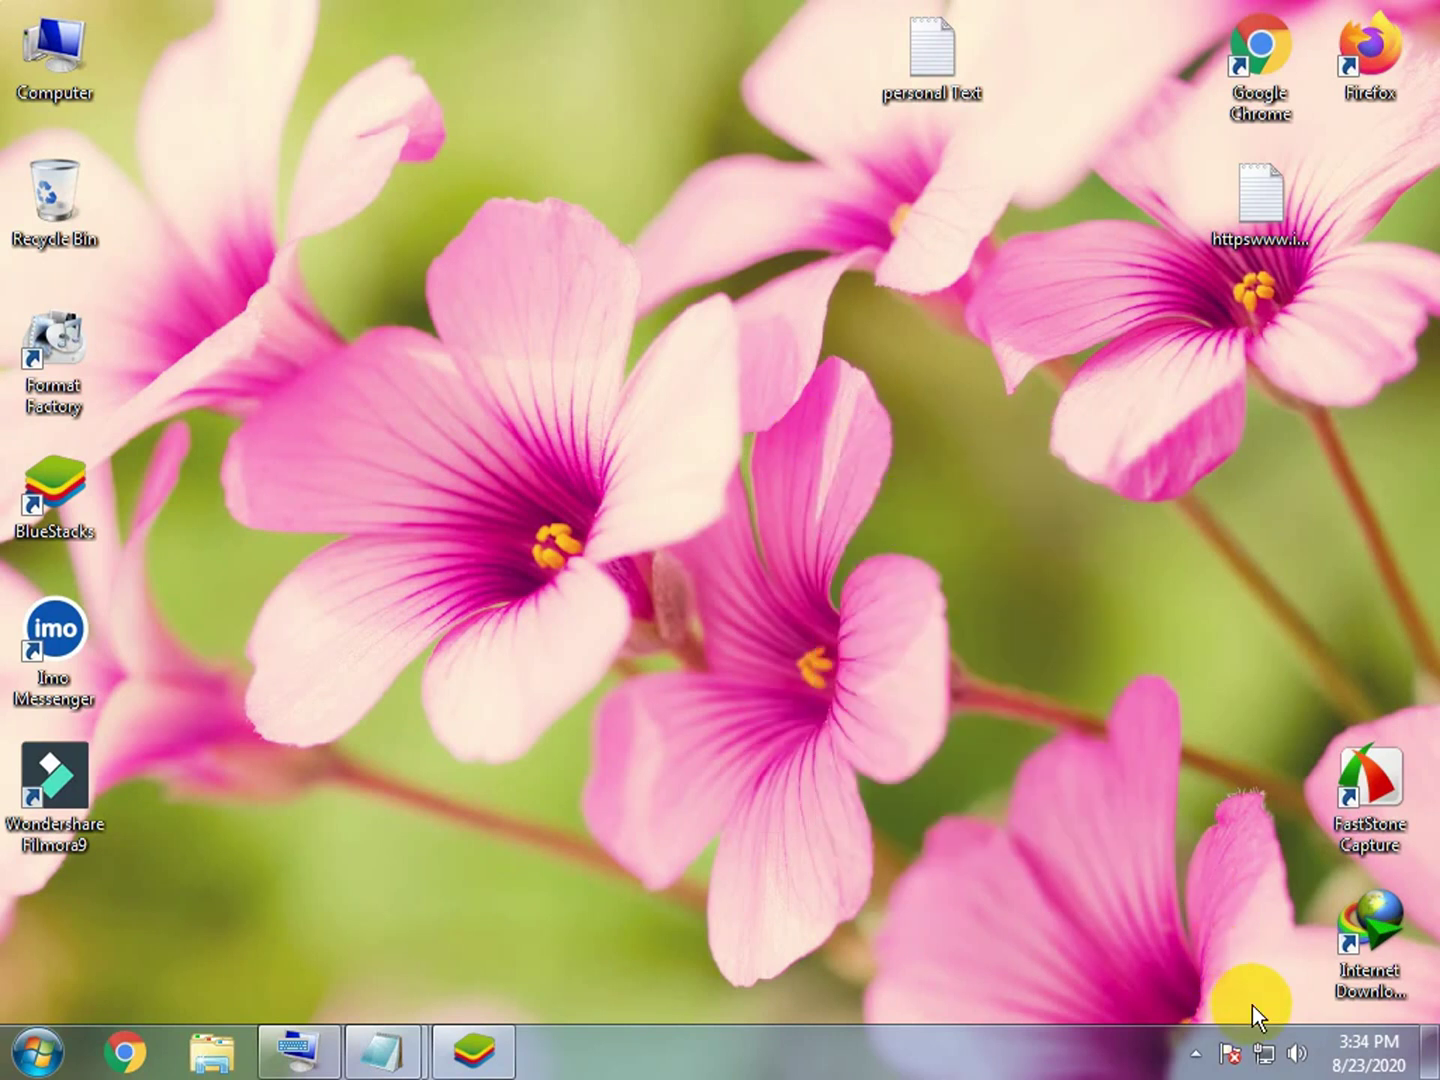
pyautogui.click(1196, 1050)
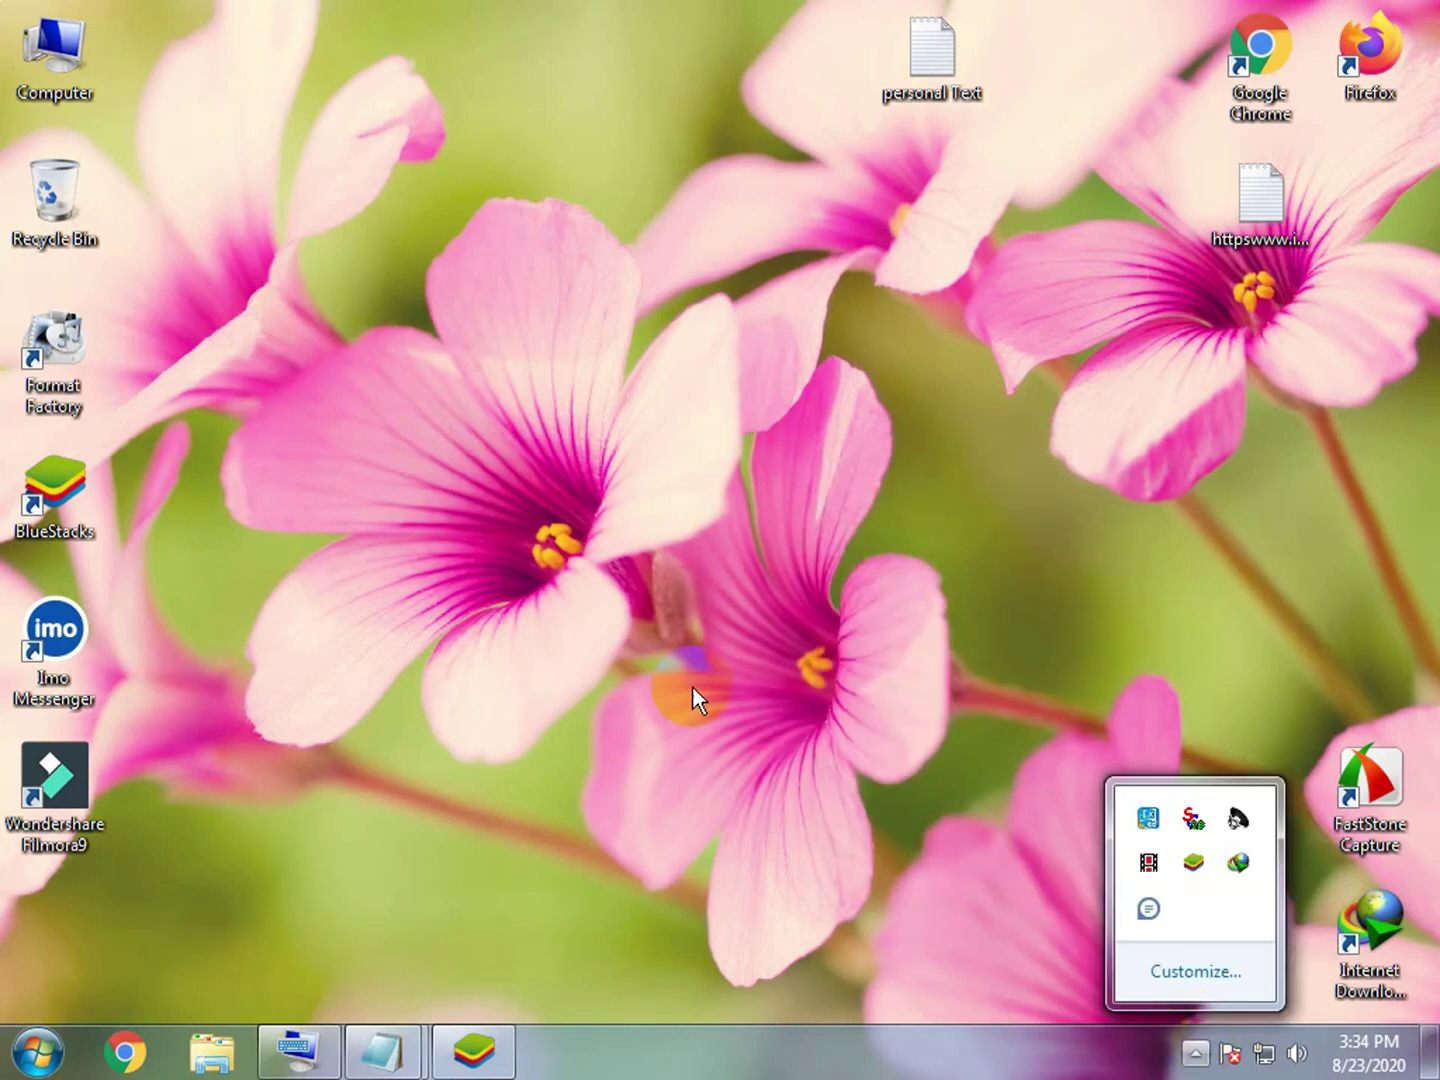
# Step: Open Imo Messenger from its desktop shortcut, show the contacts list, and close the window
pyautogui.doubleClick(101, 663)
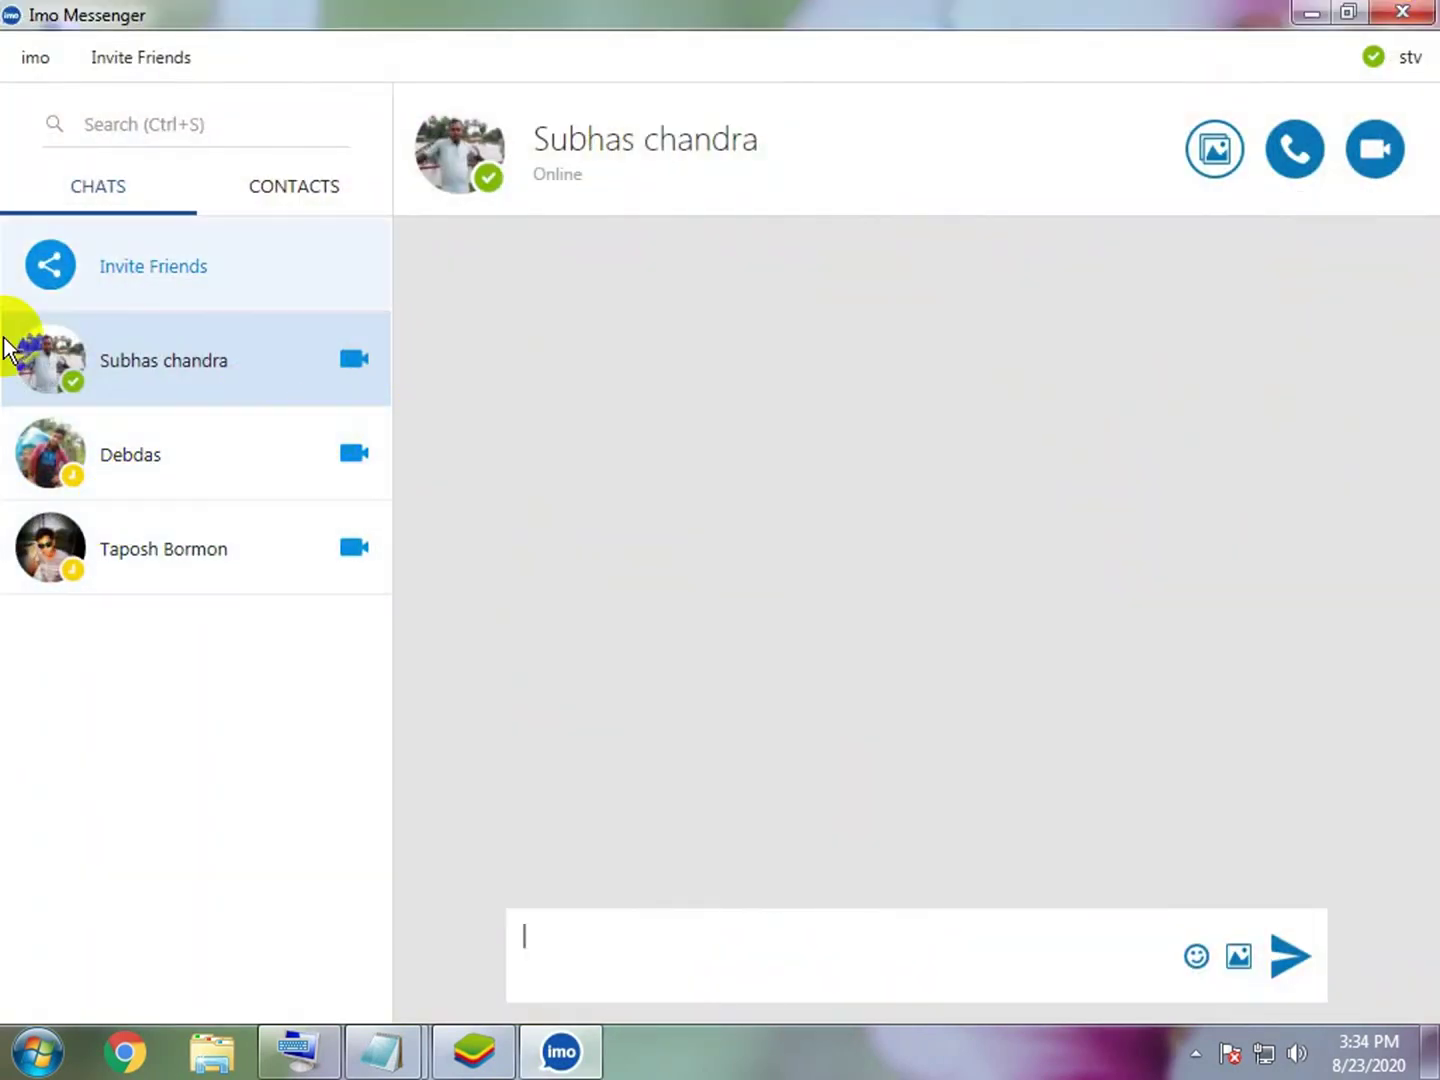
pyautogui.click(306, 202)
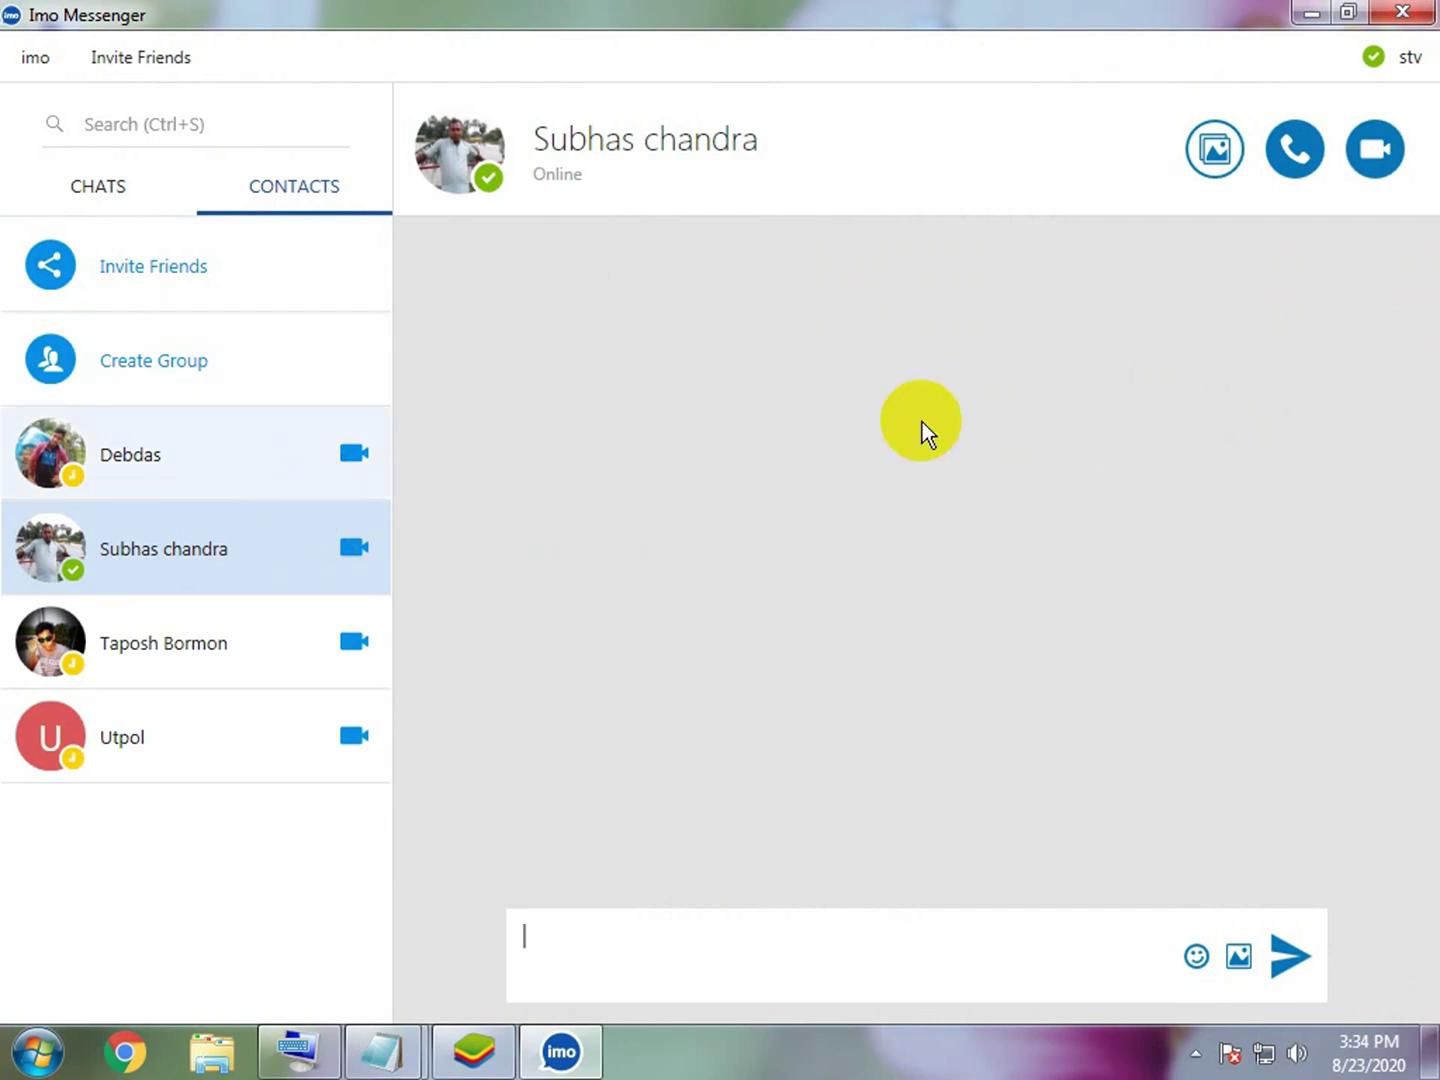
pyautogui.click(1429, 12)
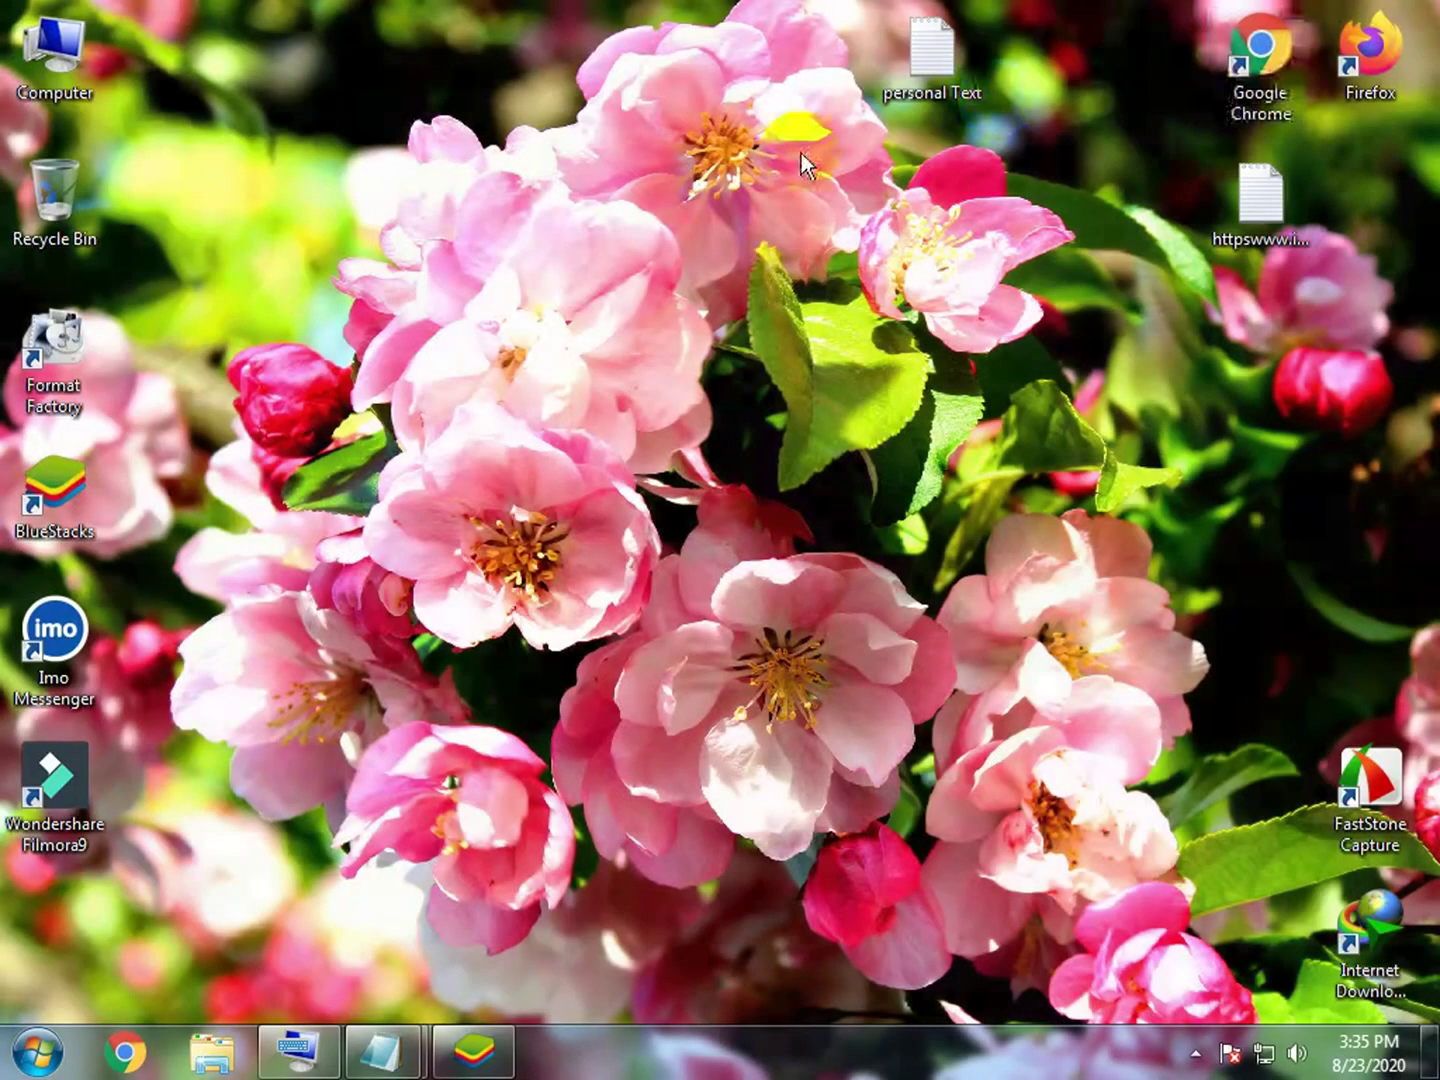
pyautogui.rightClick(607, 204)
pyautogui.click(698, 283)
pyautogui.click(62, 645)
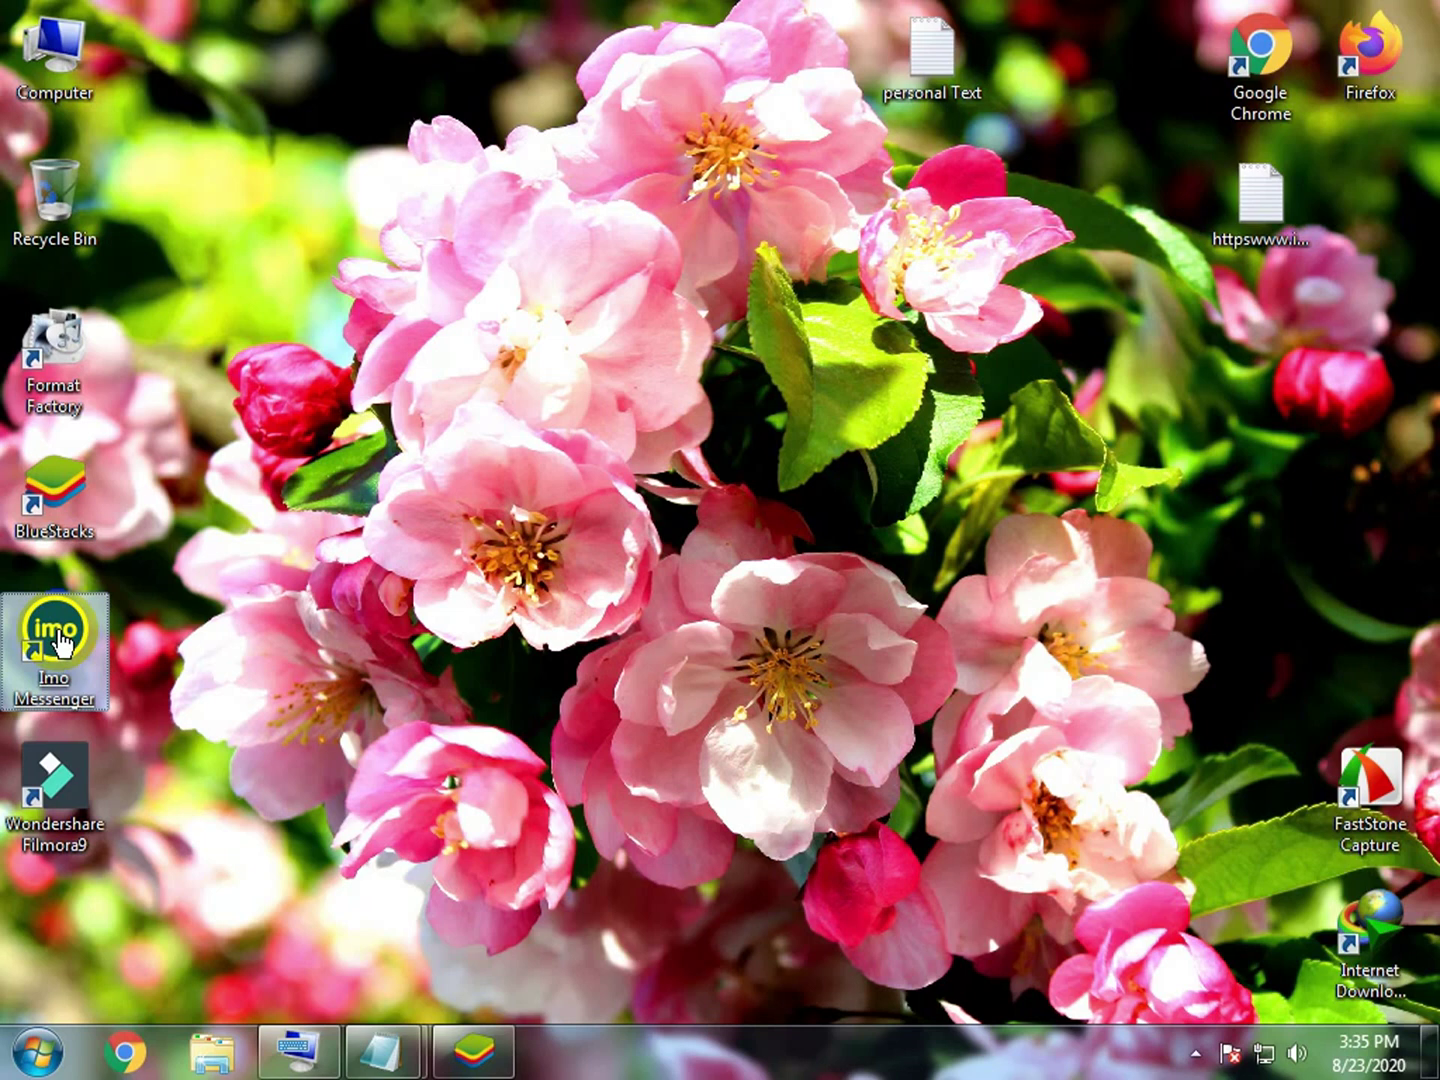
pyautogui.rightClick(415, 410)
pyautogui.click(546, 484)
pyautogui.rightClick(748, 281)
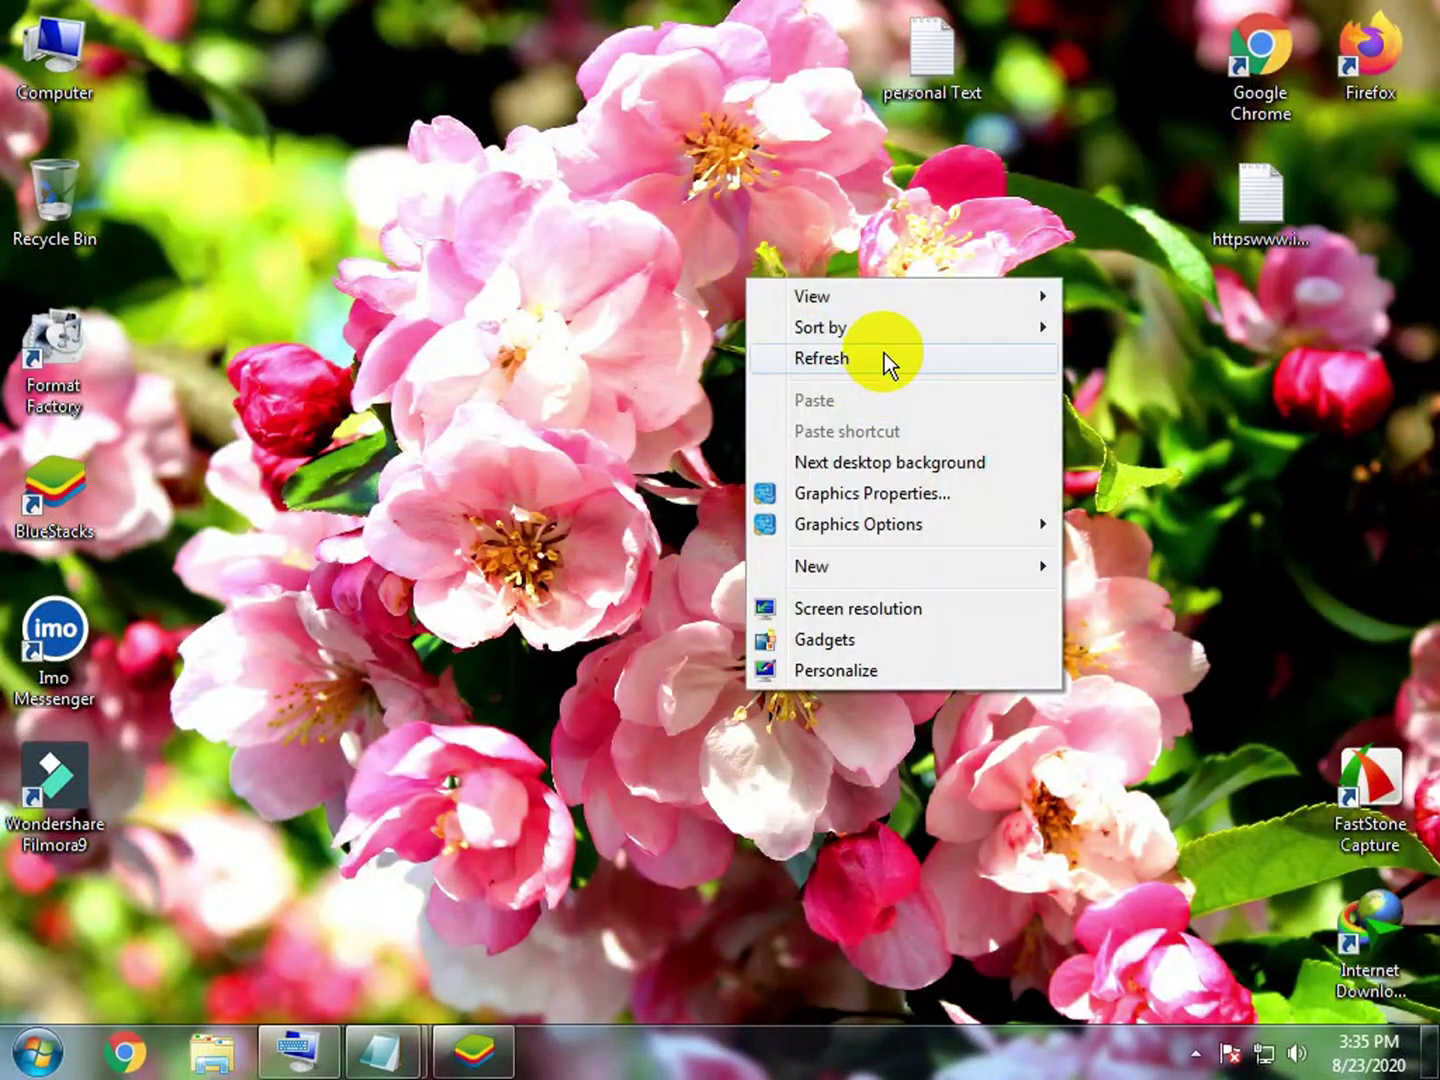
pyautogui.click(885, 360)
pyautogui.rightClick(869, 353)
pyautogui.click(956, 421)
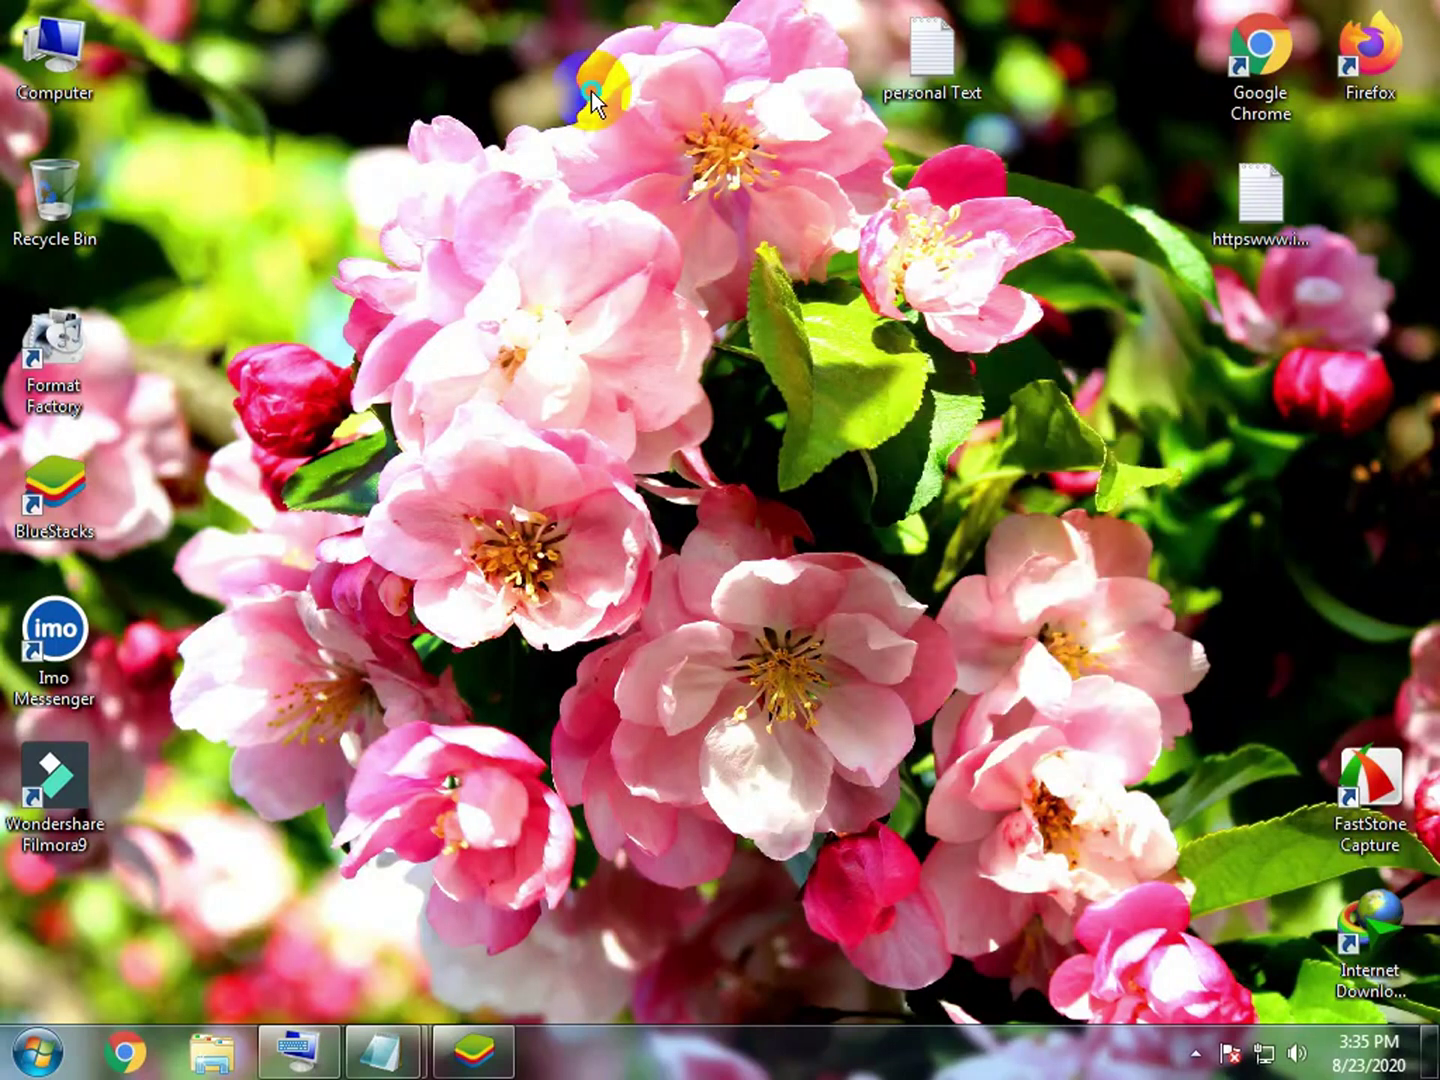
pyautogui.rightClick(592, 100)
pyautogui.click(753, 178)
pyautogui.rightClick(748, 179)
pyautogui.click(851, 252)
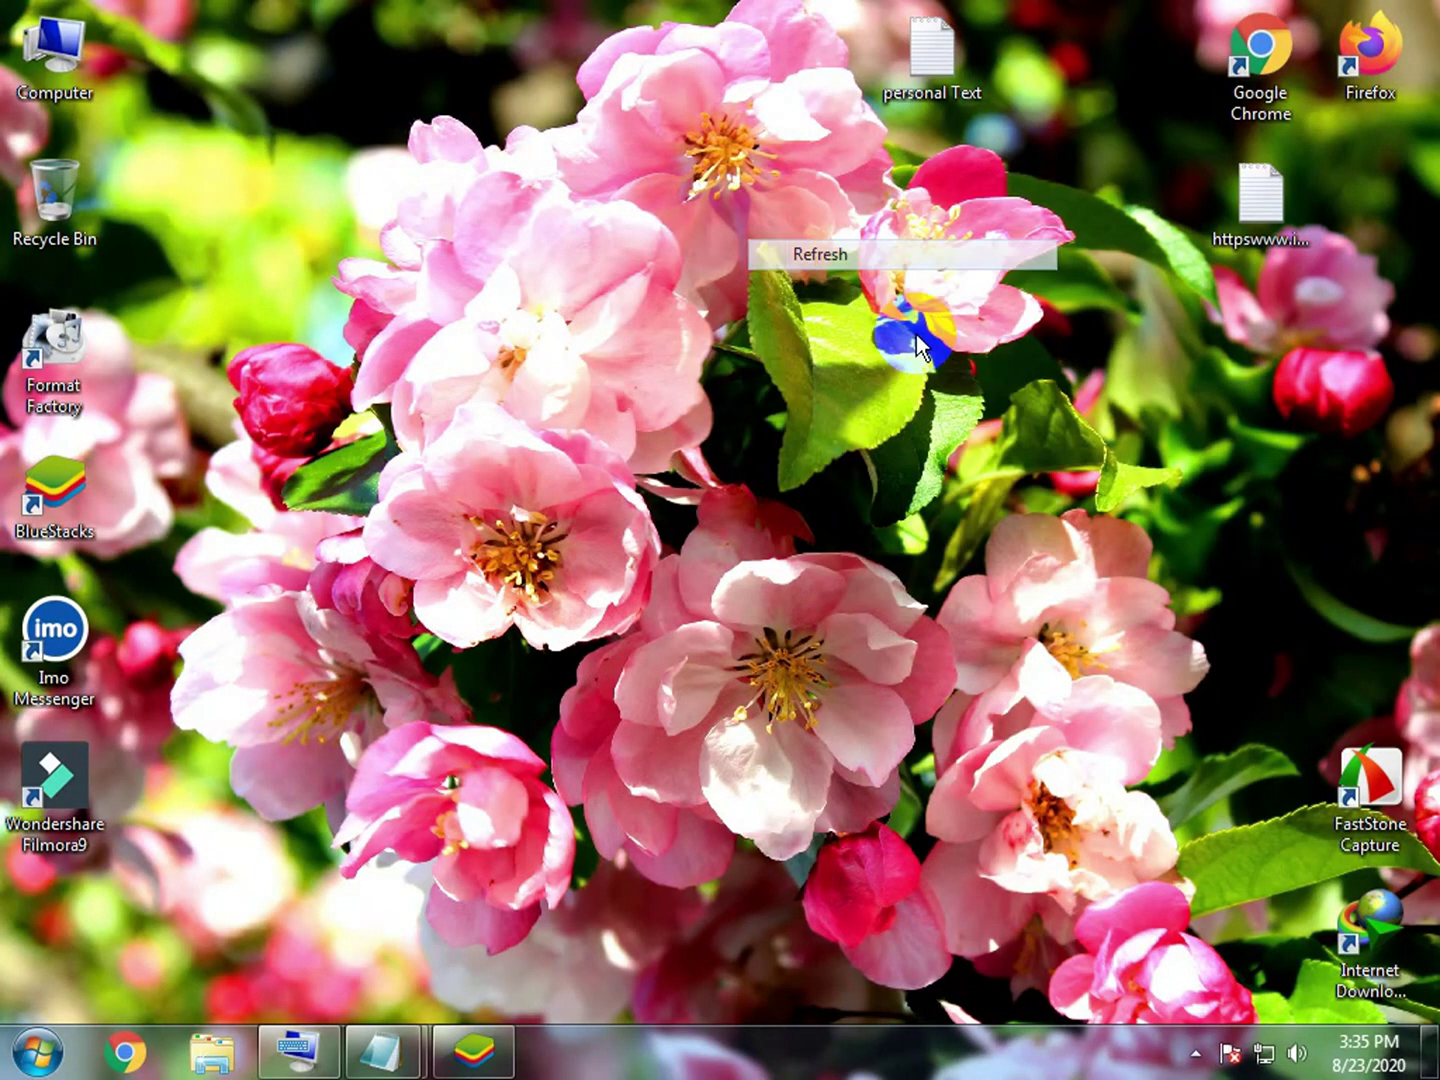
# Step: Check the hidden notification area icons twice, refreshing the desktop in between
pyautogui.click(1193, 1054)
pyautogui.rightClick(923, 678)
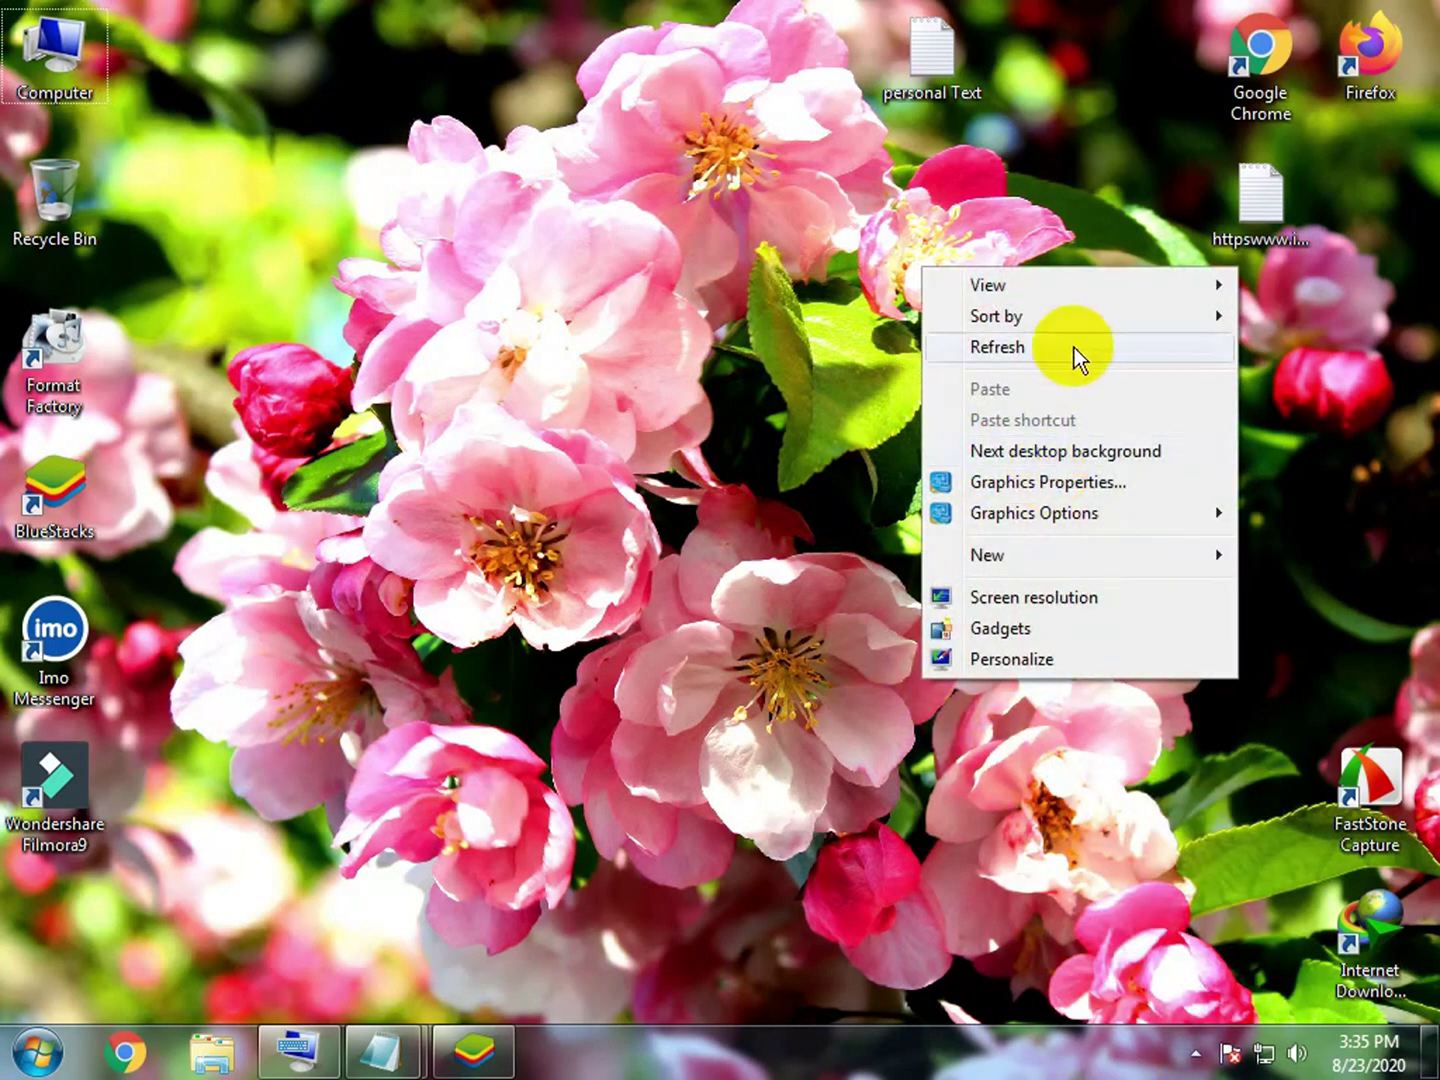
pyautogui.click(1076, 352)
pyautogui.click(1201, 1053)
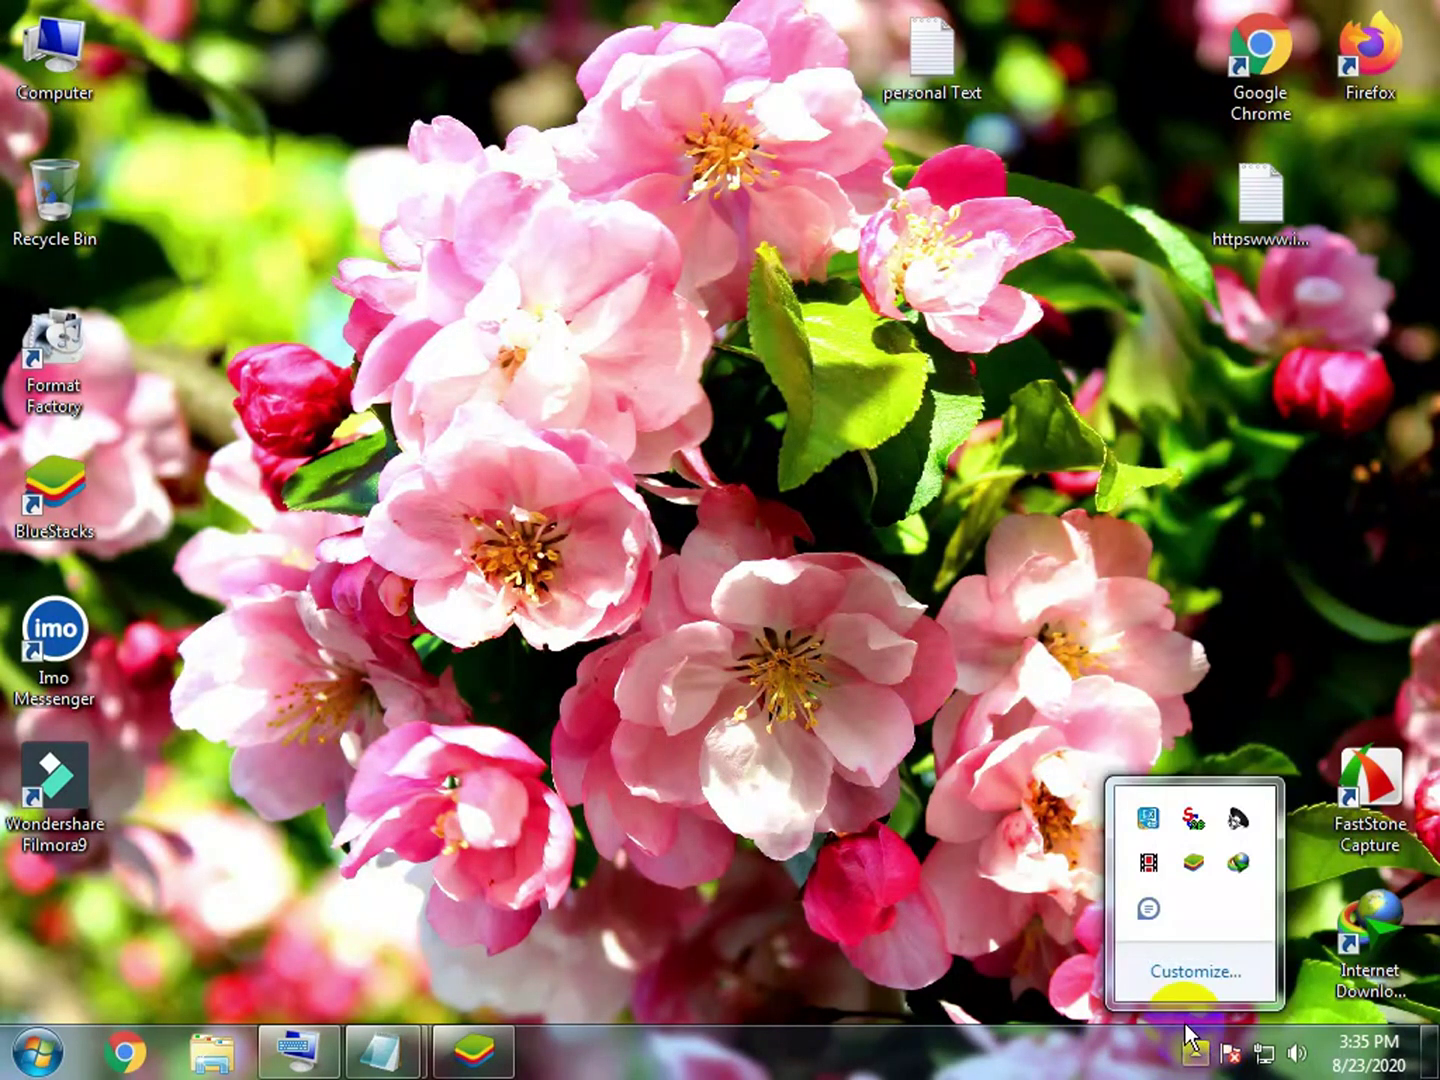